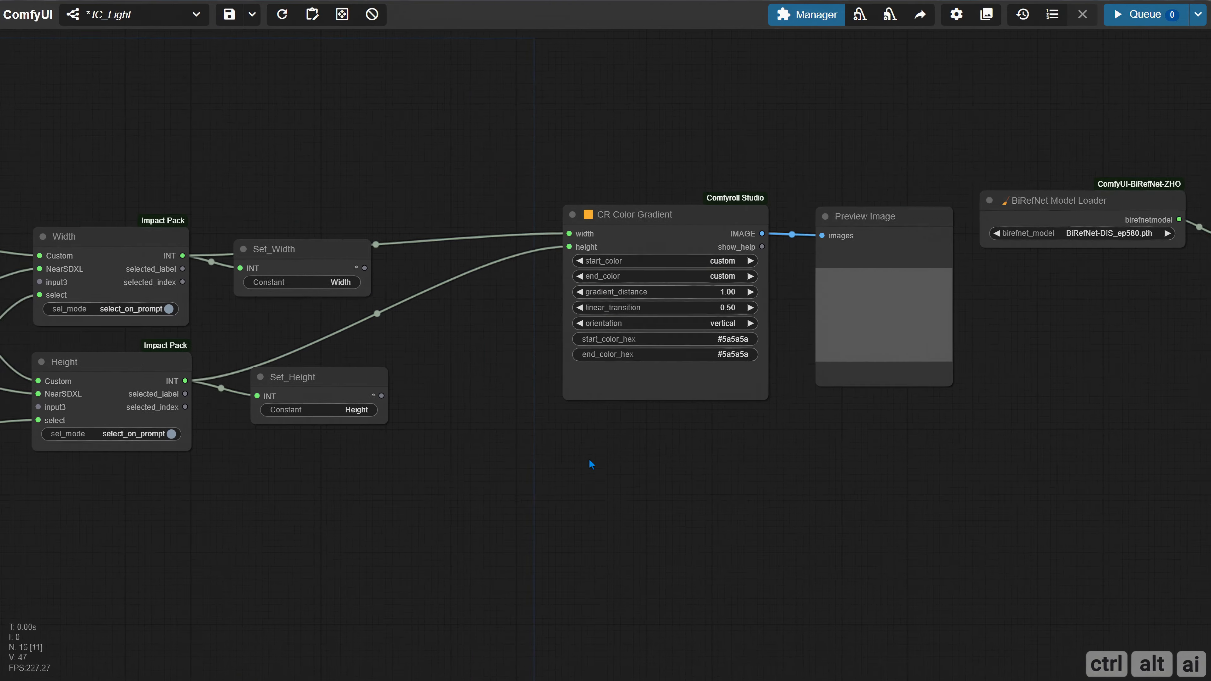
# Add an Image Resize node from ComfyUI Essentials in the empty area below the ImpactInt node
pyautogui.scroll(-1, 486, 465)
pyautogui.moveTo(376, 501); pyautogui.dragTo(658, 500)
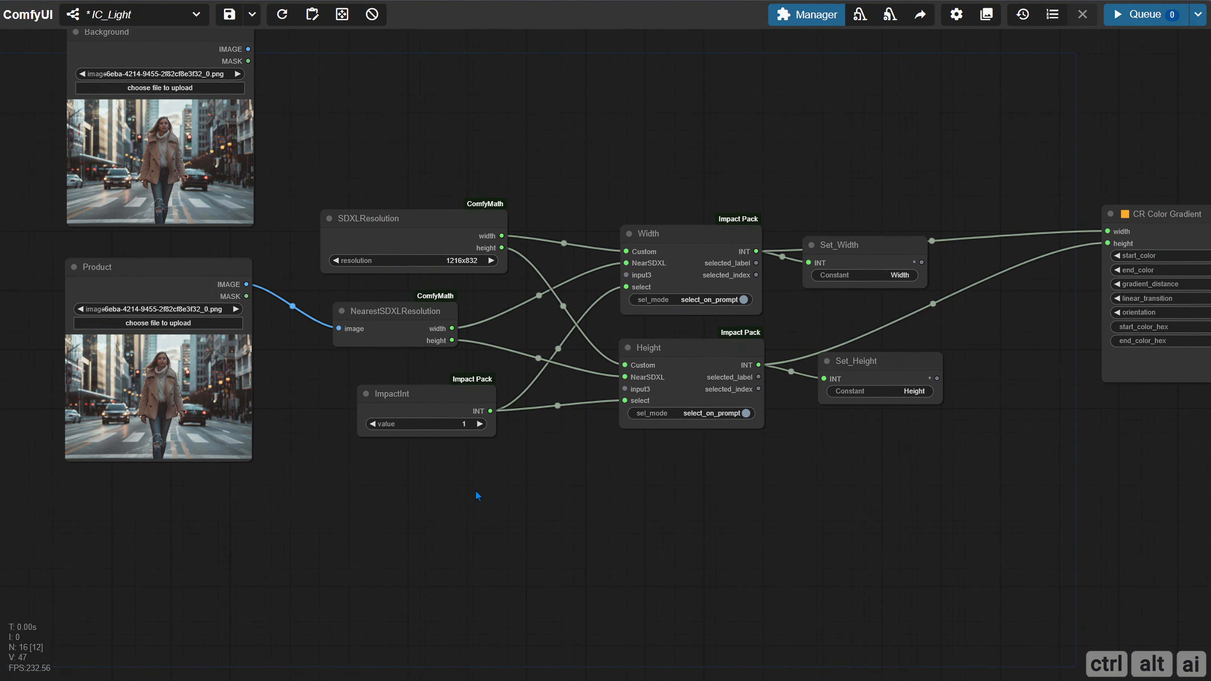
pyautogui.doubleClick(423, 513)
pyautogui.write('ima')
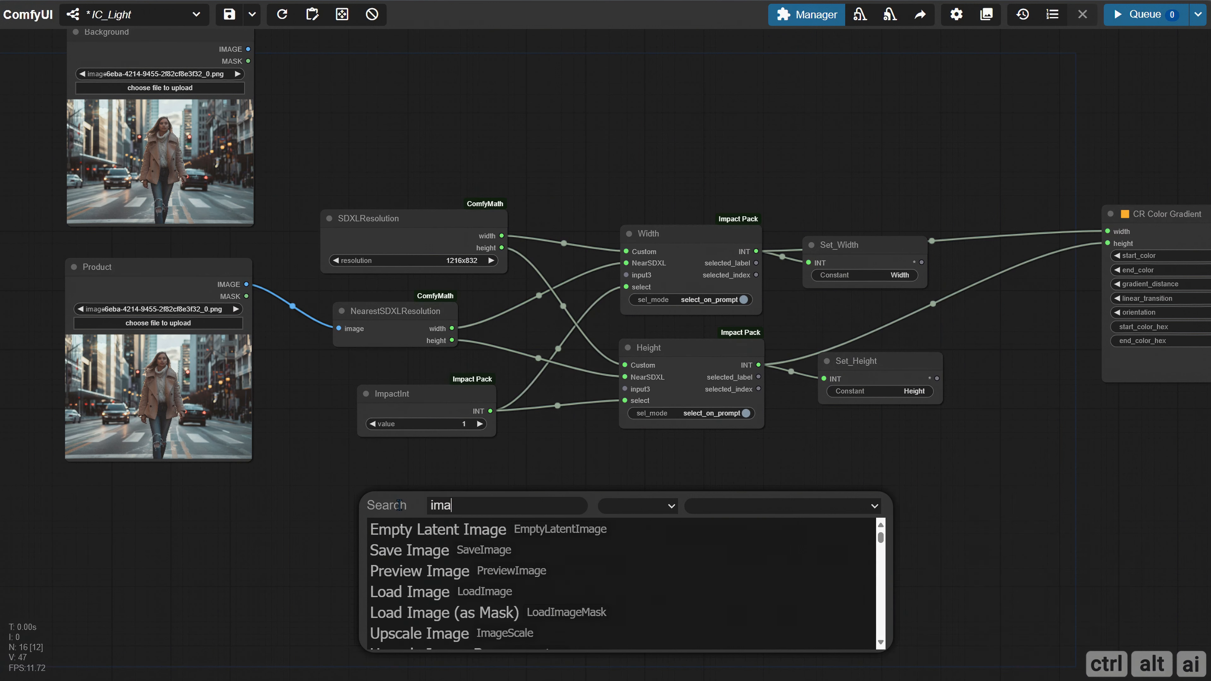
pyautogui.write('ge resiz')
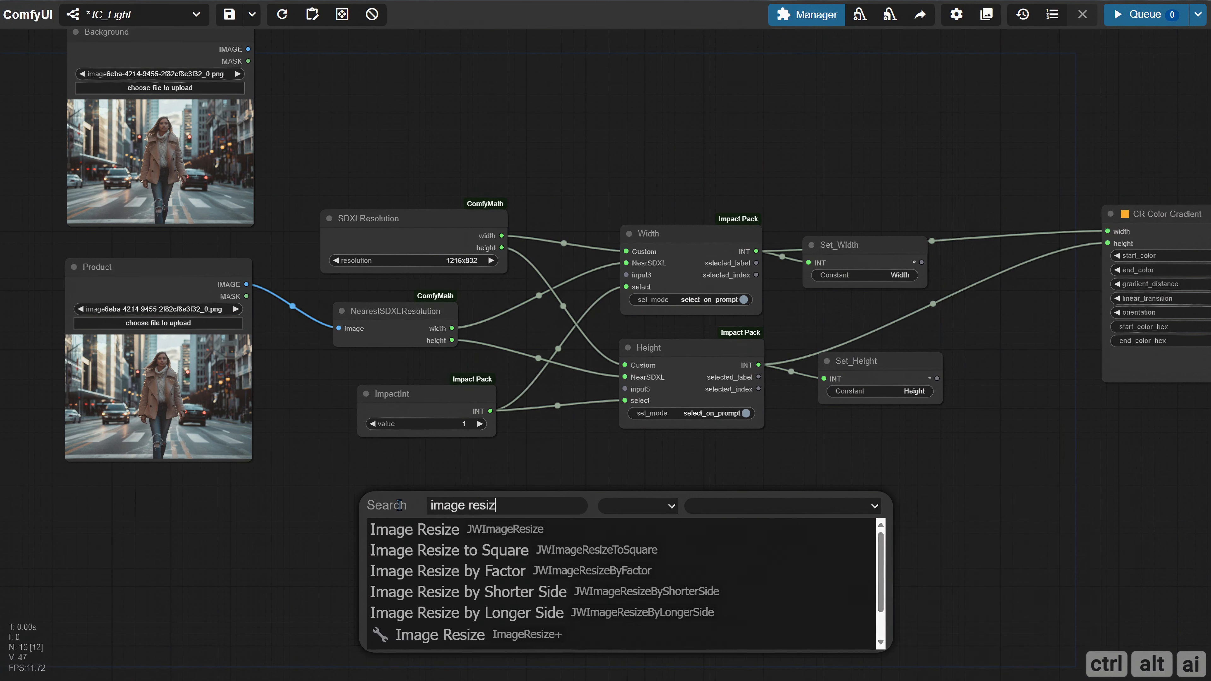
pyautogui.click(425, 639)
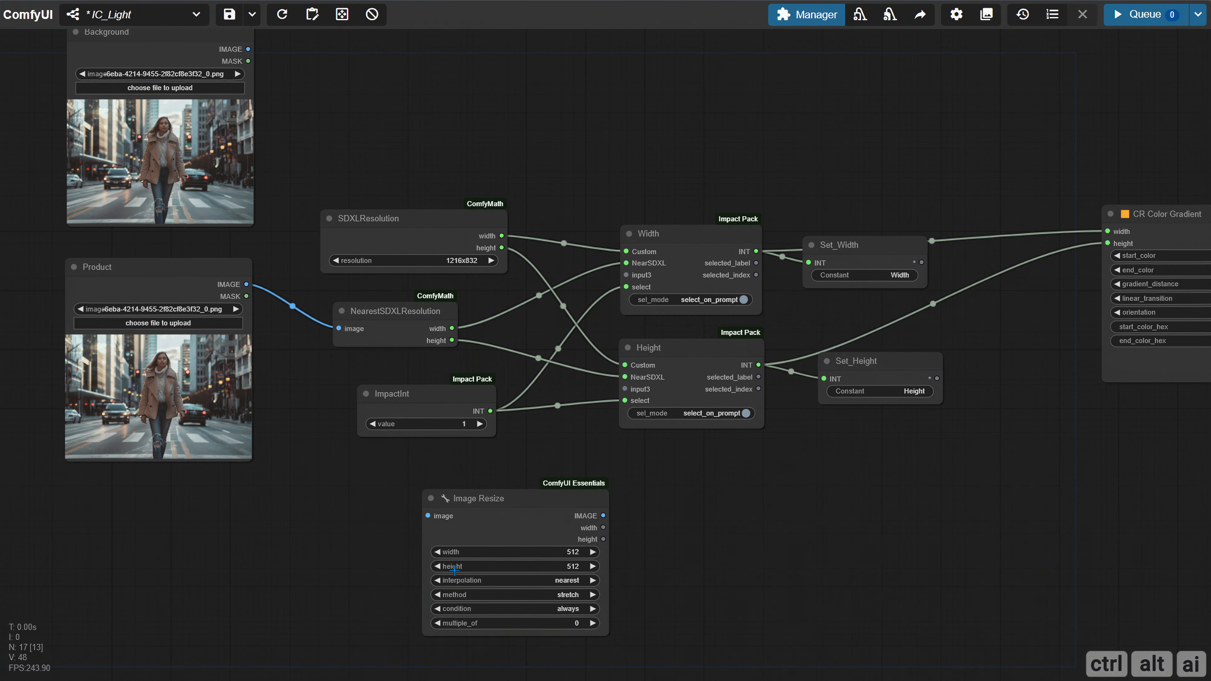
# Rename the Image Resize node as Product Resize
pyautogui.moveTo(388, 539); pyautogui.dragTo(387, 465)
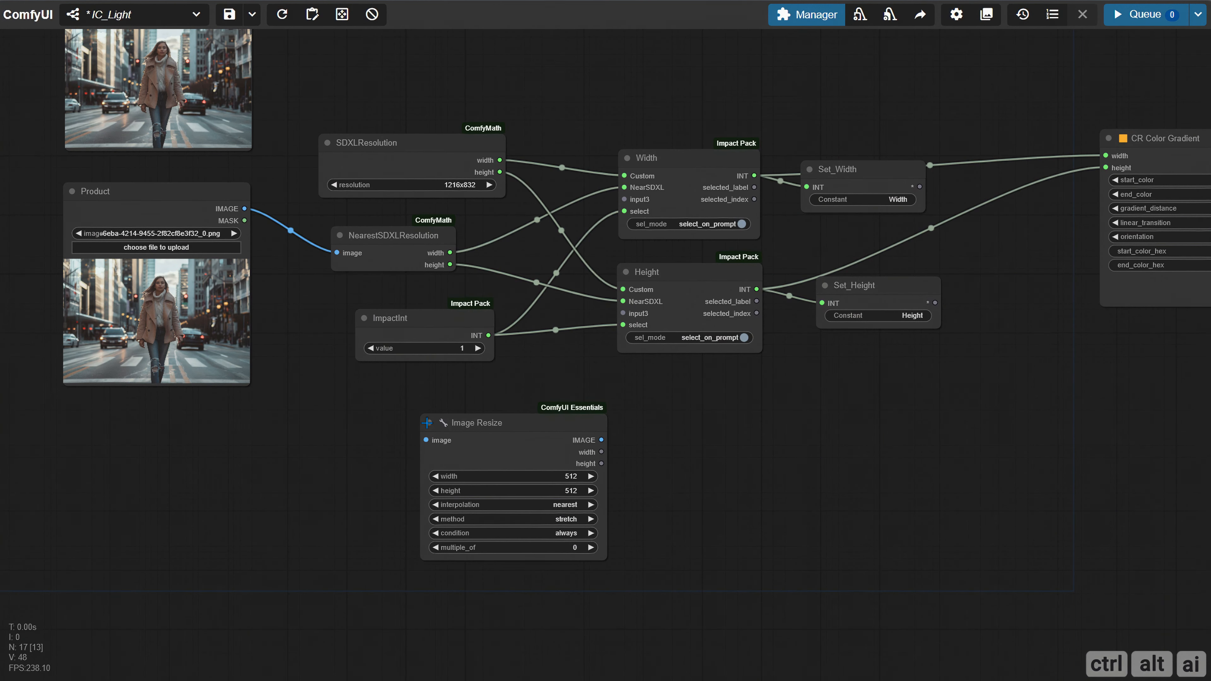
pyautogui.rightClick(426, 438)
pyautogui.click(435, 446)
pyautogui.moveTo(596, 419); pyautogui.dragTo(497, 408)
pyautogui.write('F')
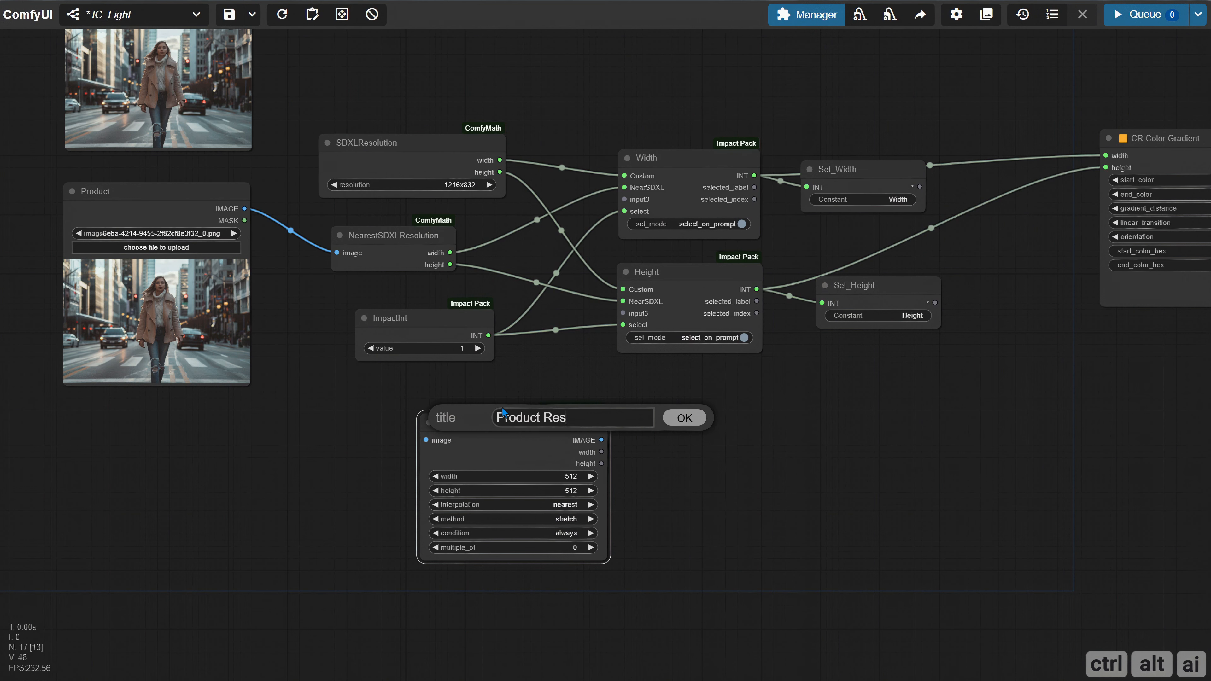
pyautogui.press('Return')
# Convert the width and height widgets of the Product Resize node to inputs
pyautogui.moveTo(535, 383); pyautogui.dragTo(440, 341)
pyautogui.rightClick(419, 387)
pyautogui.click(465, 594)
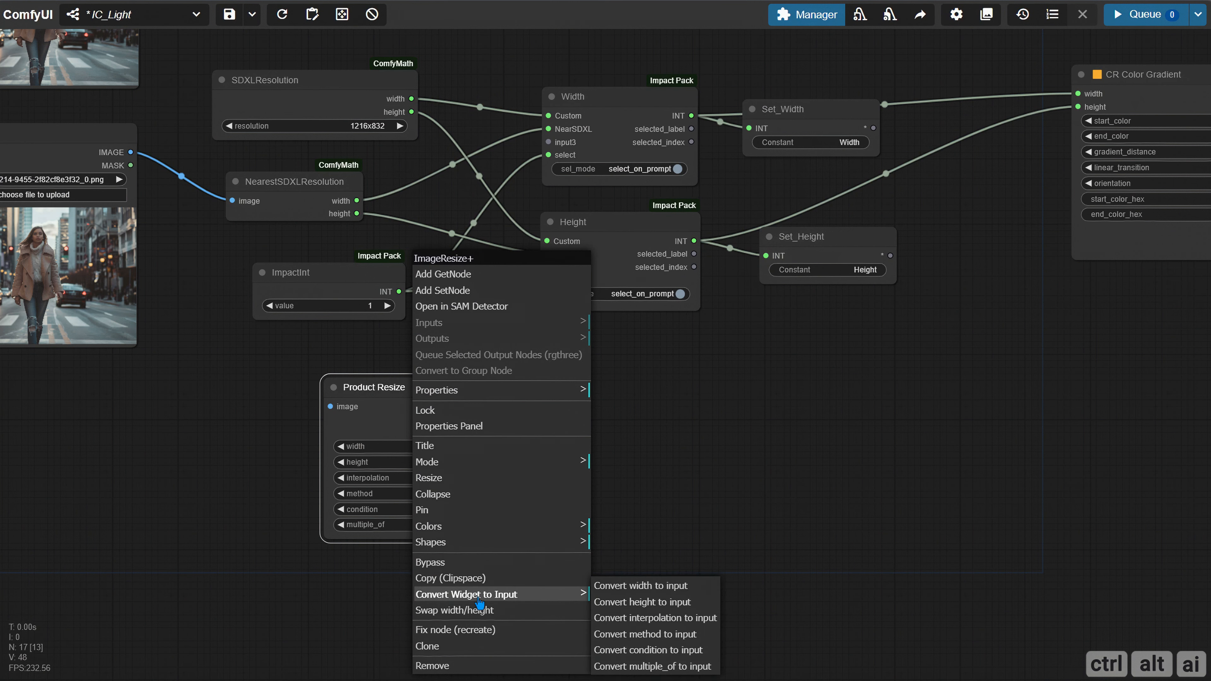
pyautogui.click(641, 582)
pyautogui.rightClick(450, 473)
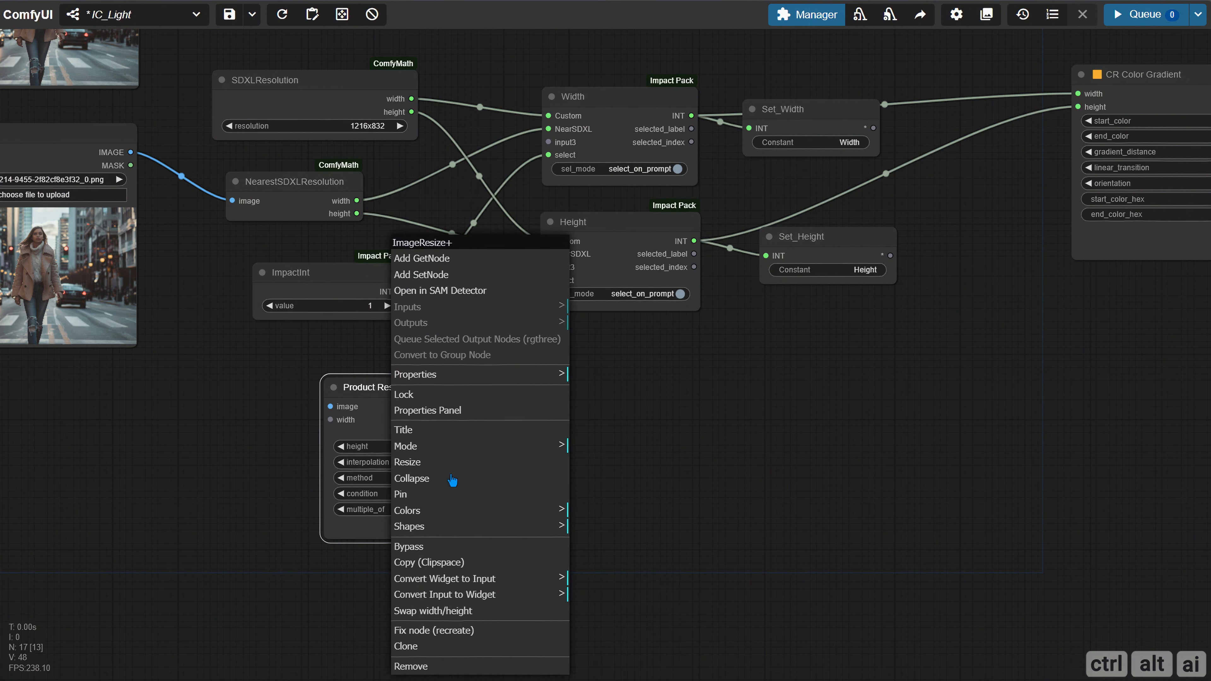
pyautogui.click(475, 585)
pyautogui.click(635, 580)
# Connect the Product image and NearestSDXLResolution's width and height outputs to the matching Product Resize inputs
pyautogui.moveTo(570, 431); pyautogui.dragTo(582, 468)
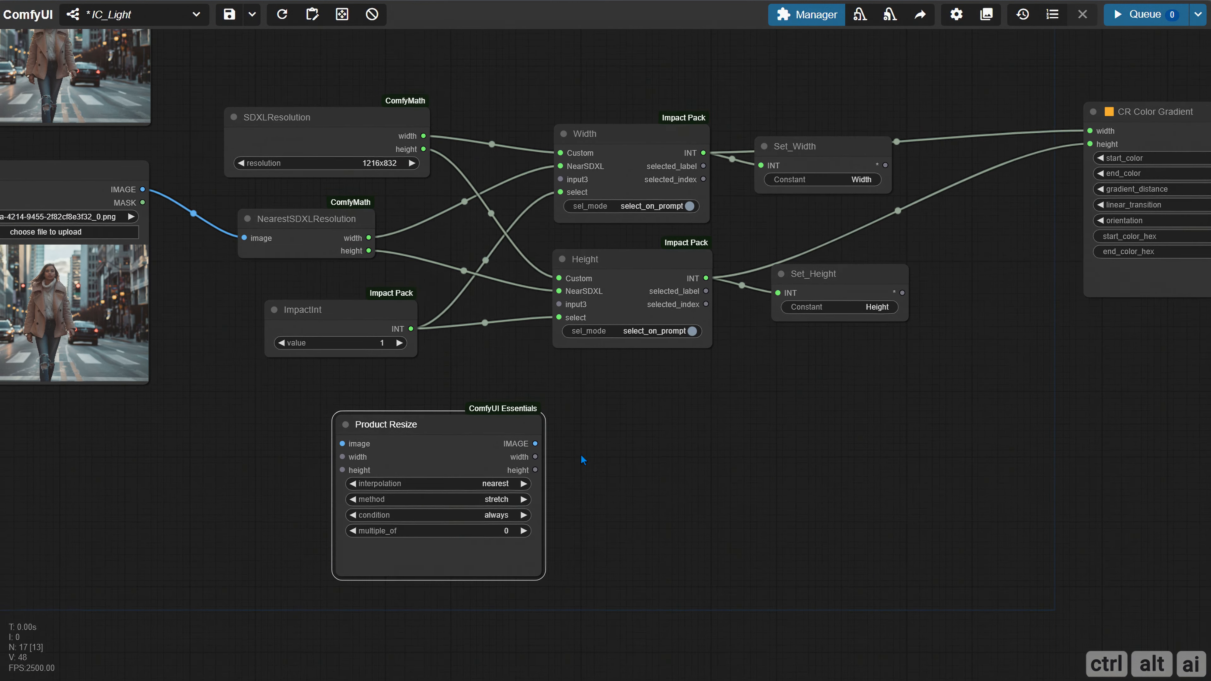
pyautogui.moveTo(145, 192); pyautogui.dragTo(352, 446)
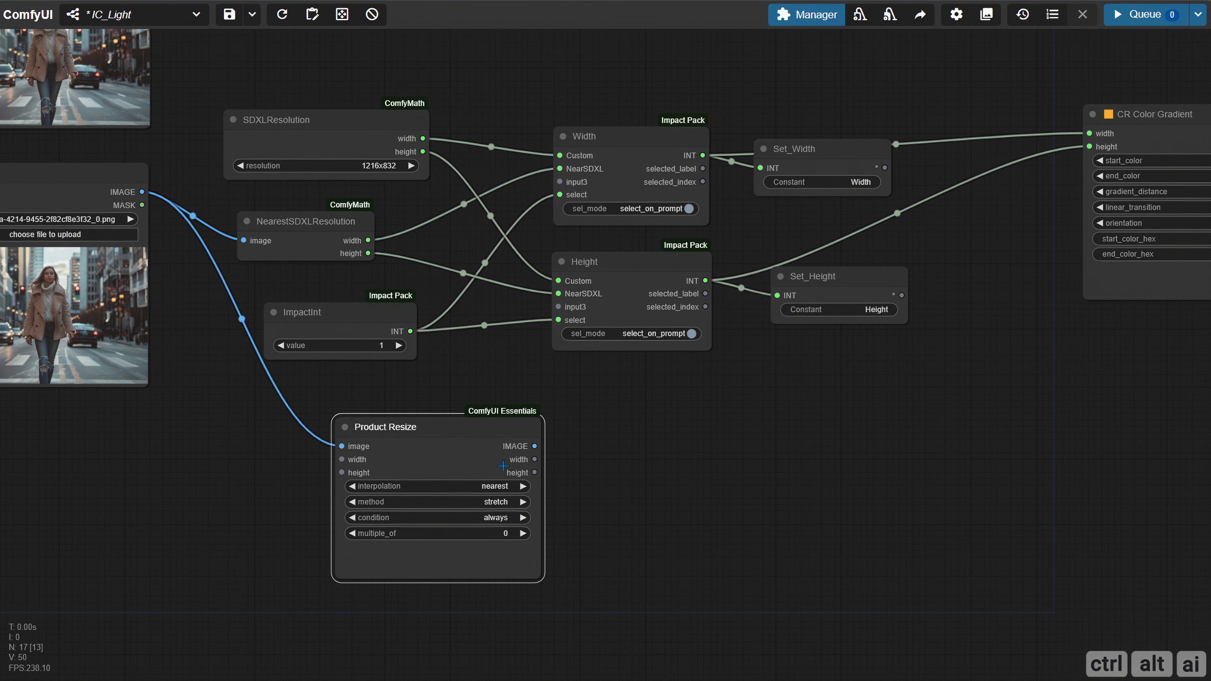
pyautogui.moveTo(442, 447); pyautogui.dragTo(599, 430)
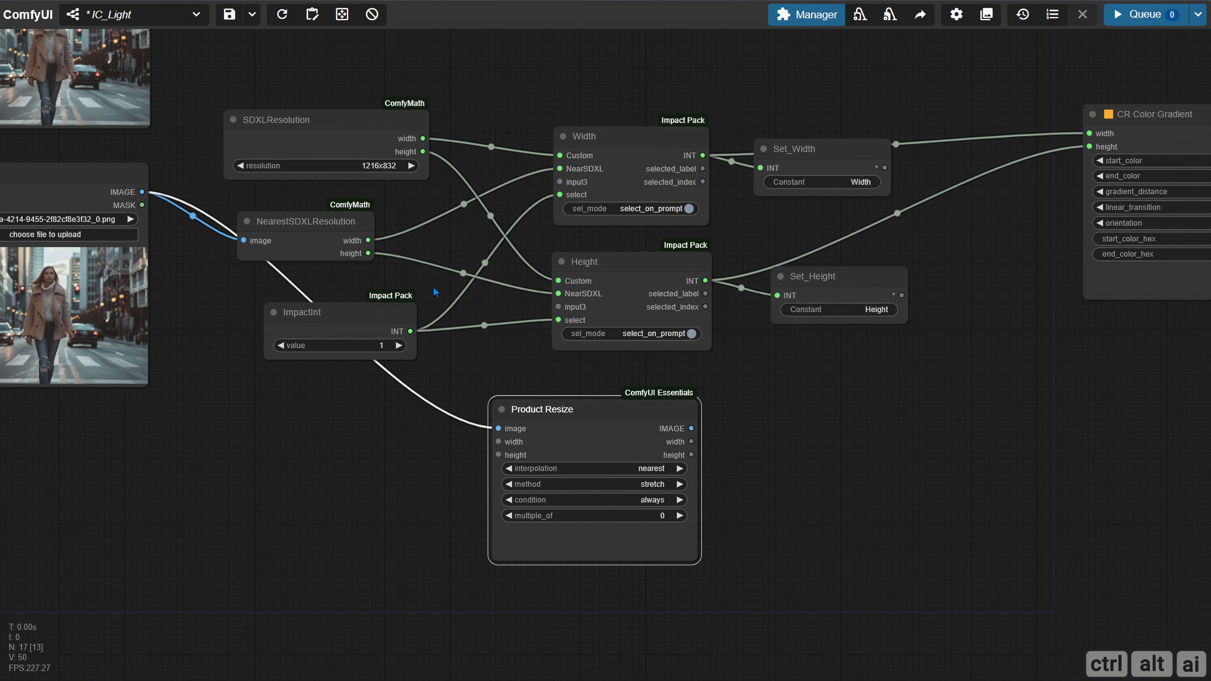
pyautogui.moveTo(368, 240); pyautogui.dragTo(498, 441)
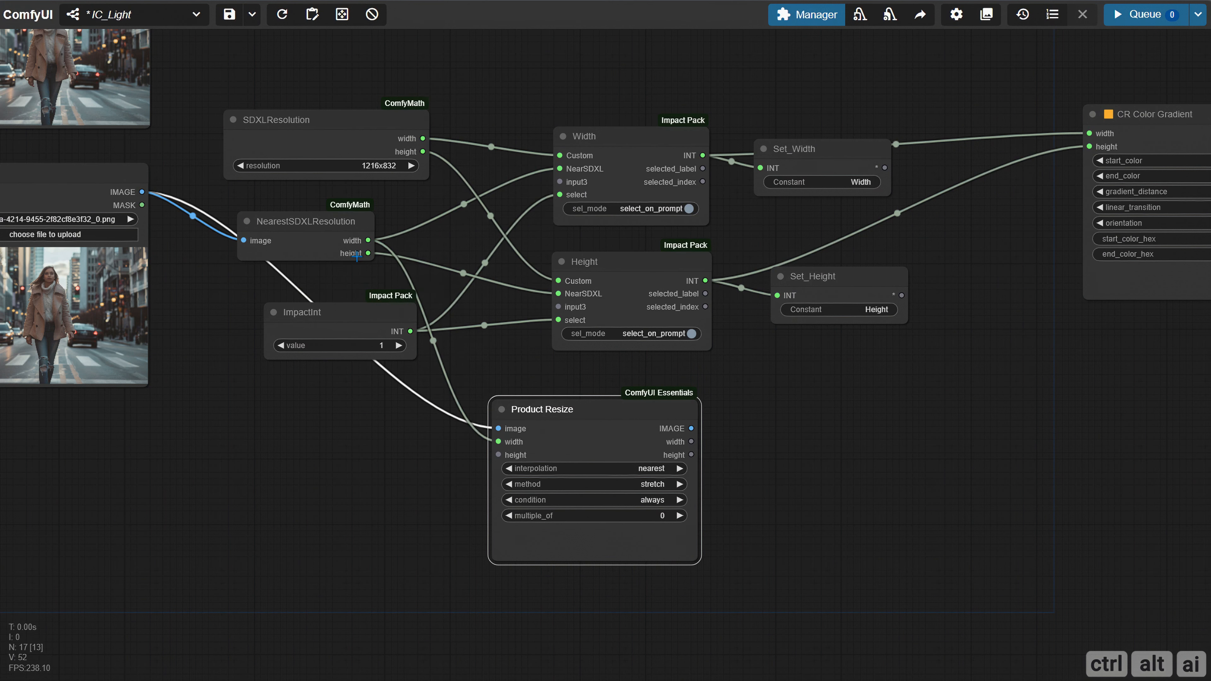
pyautogui.moveTo(368, 253); pyautogui.dragTo(499, 454)
# Set Product Resize's interpolation to lanczos and its method to fill / crop
pyautogui.moveTo(348, 470); pyautogui.dragTo(123, 406)
pyautogui.click(496, 427)
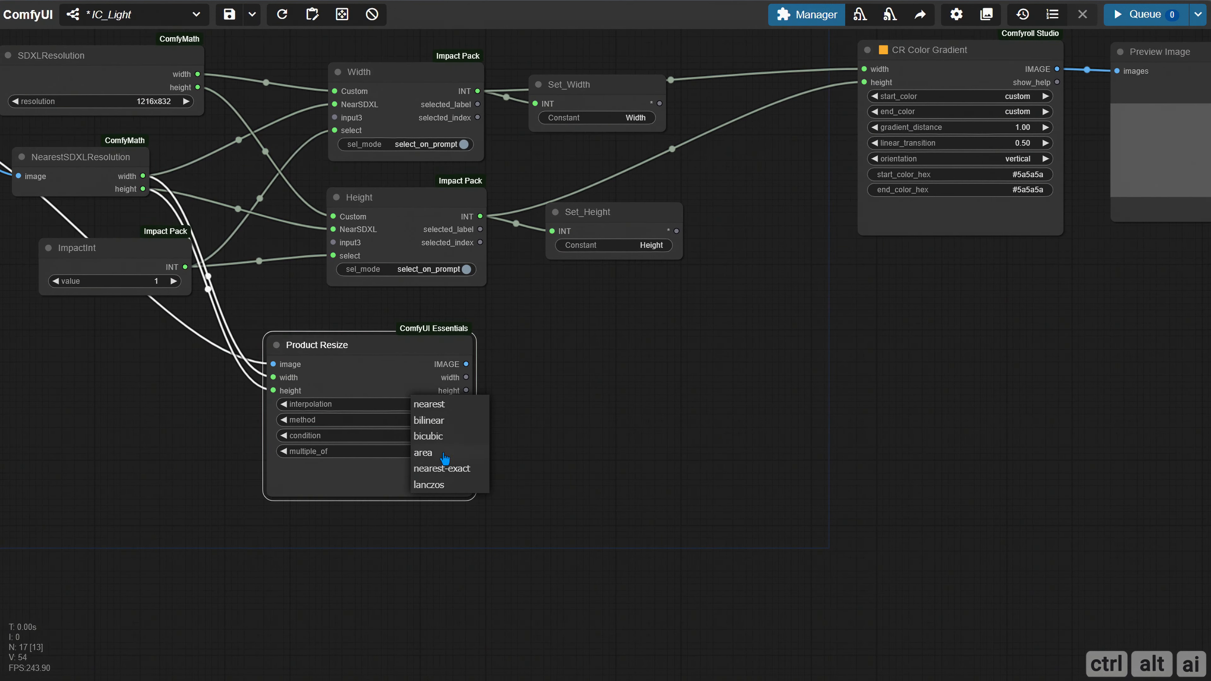
pyautogui.click(444, 485)
pyautogui.click(434, 421)
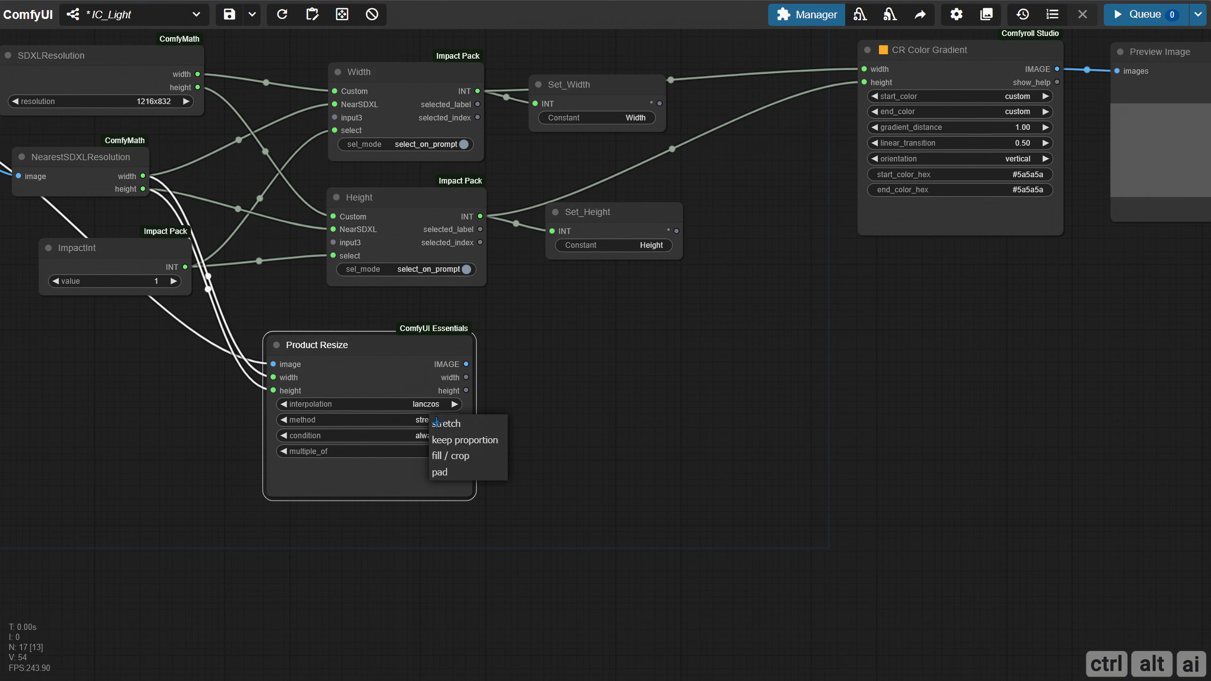
pyautogui.click(460, 457)
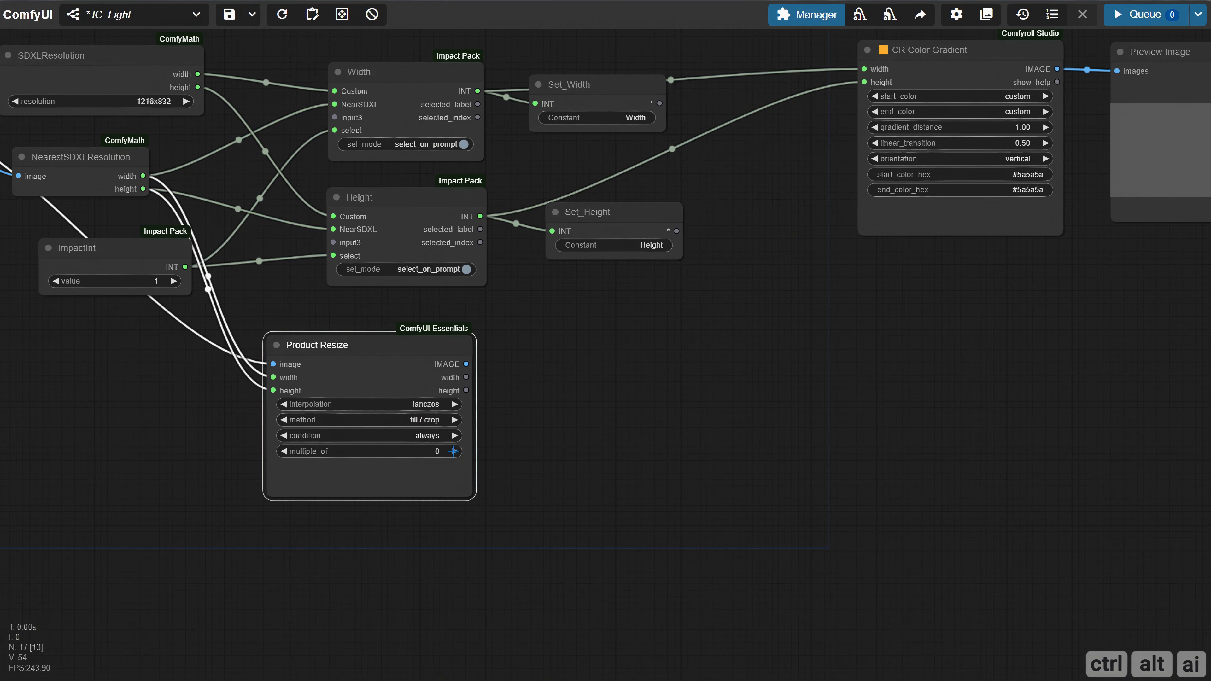
# Place Product Resize below the BiRefNet Model Loader and connect its IMAGE output to the BiRefNet and BiRefNetUltra image inputs
pyautogui.moveTo(688, 437); pyautogui.dragTo(254, 438)
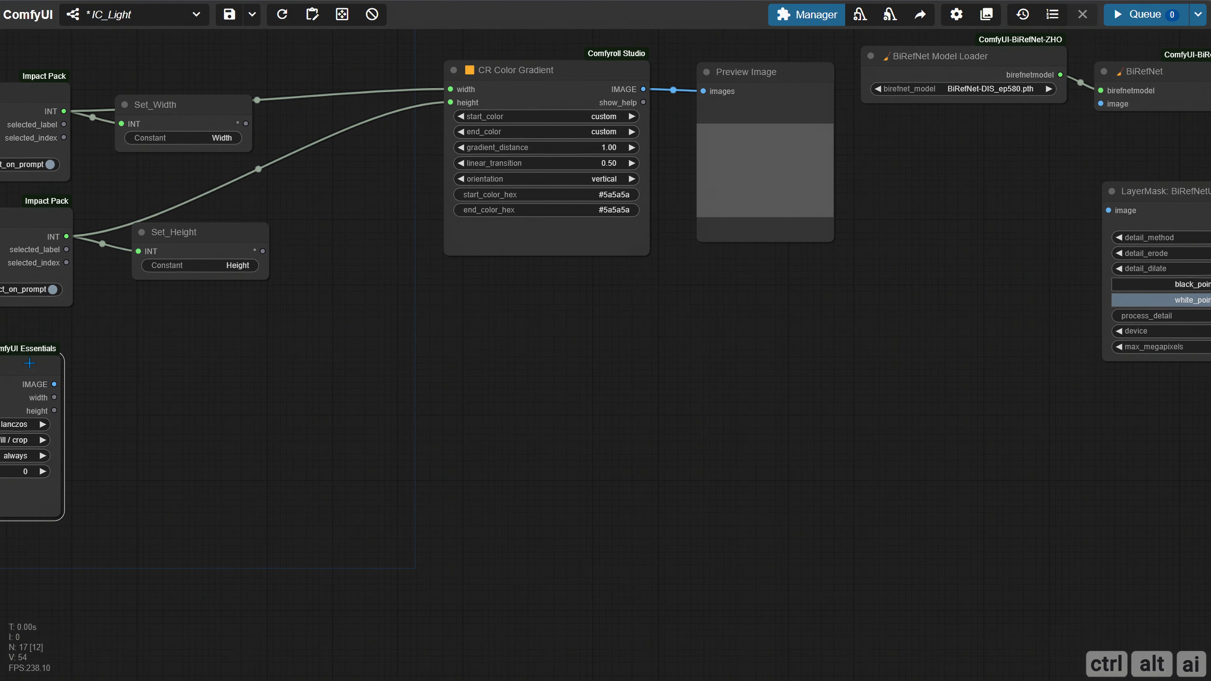
pyautogui.moveTo(25, 364); pyautogui.dragTo(937, 262)
pyautogui.moveTo(620, 506); pyautogui.dragTo(250, 582)
pyautogui.moveTo(491, 353); pyautogui.dragTo(594, 286)
pyautogui.moveTo(673, 490); pyautogui.dragTo(377, 538)
pyautogui.moveTo(405, 339); pyautogui.dragTo(444, 334)
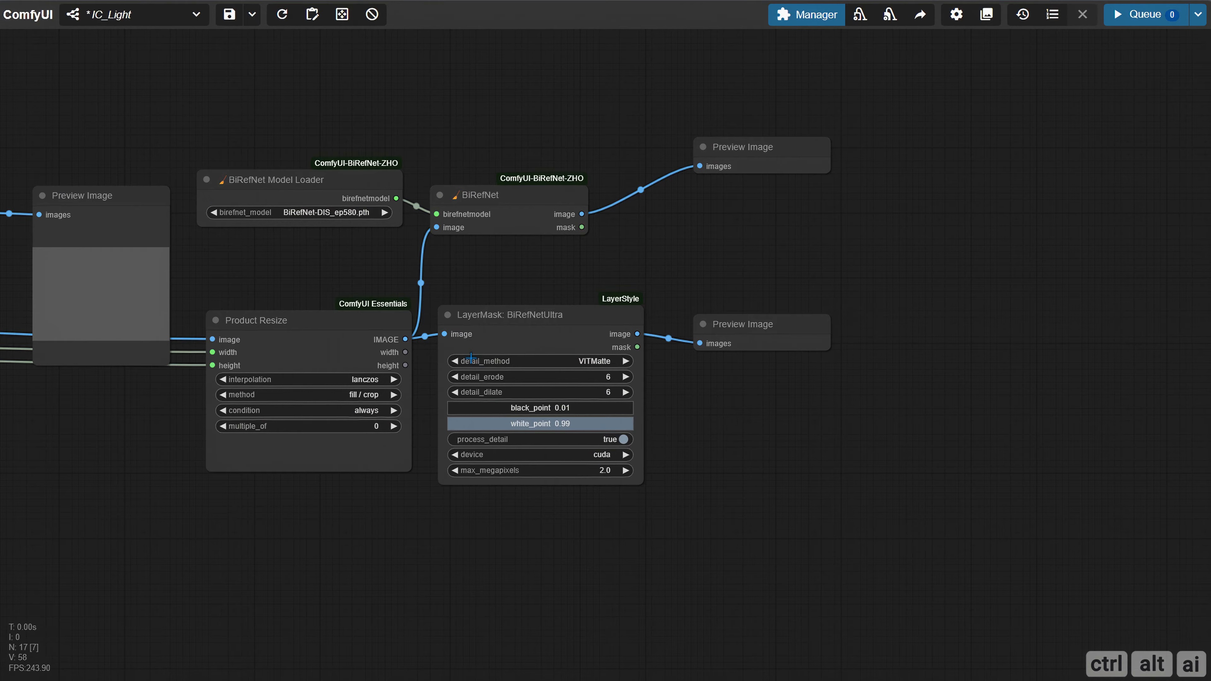
# Load the bottle photo IMG_3952.png into the Product image node
pyautogui.moveTo(266, 521); pyautogui.dragTo(515, 476)
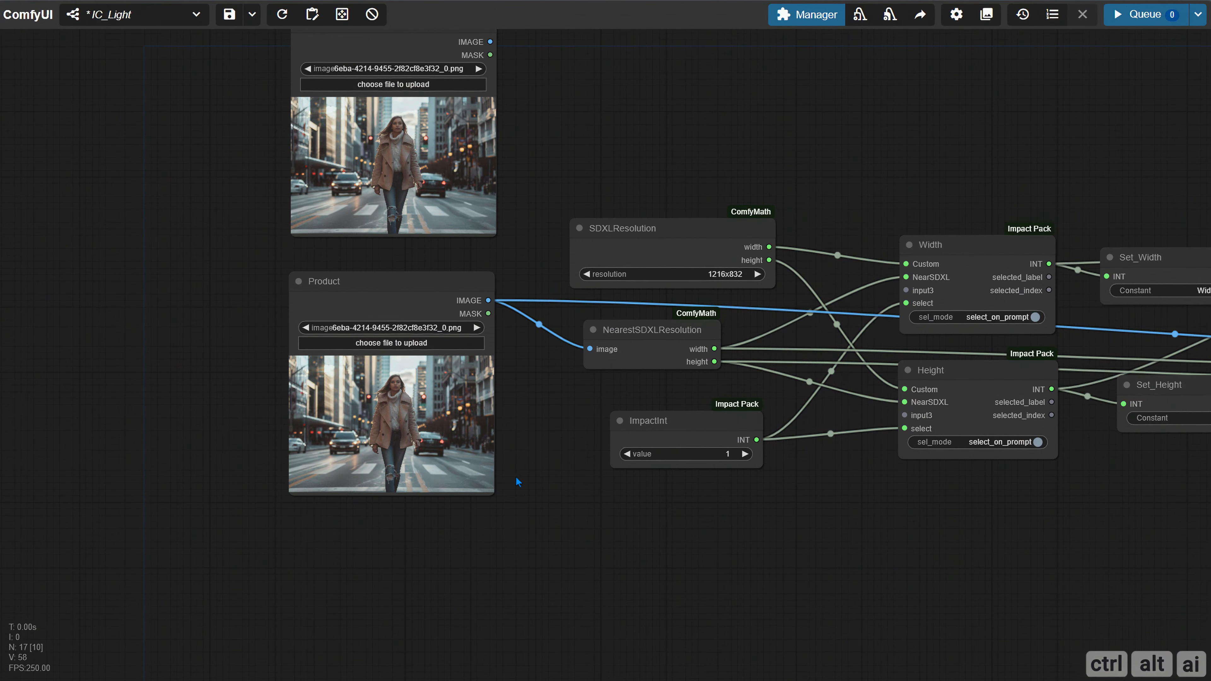
pyautogui.click(389, 343)
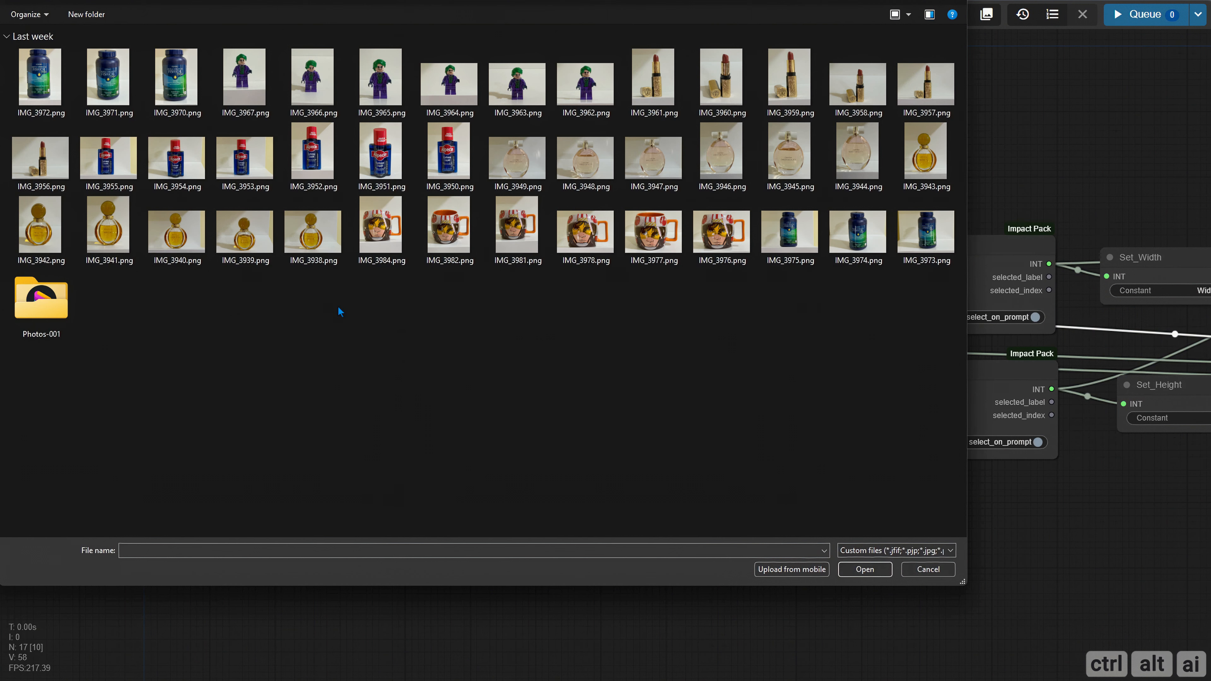
pyautogui.click(329, 175)
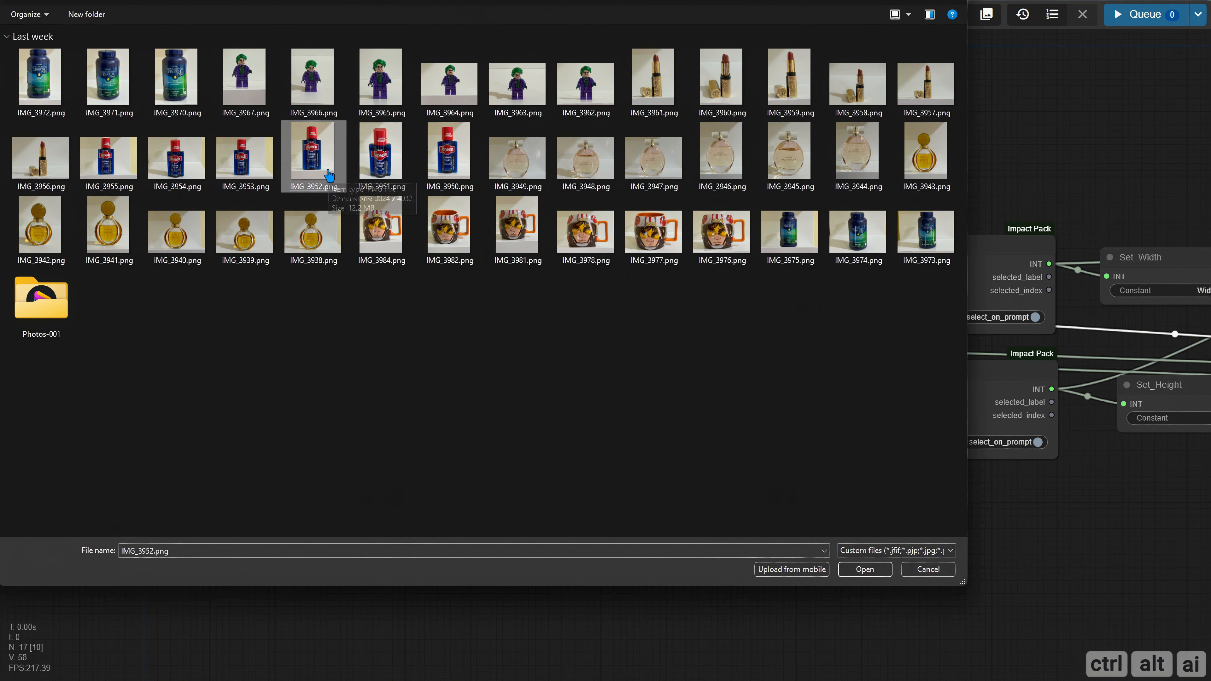
pyautogui.doubleClick(328, 175)
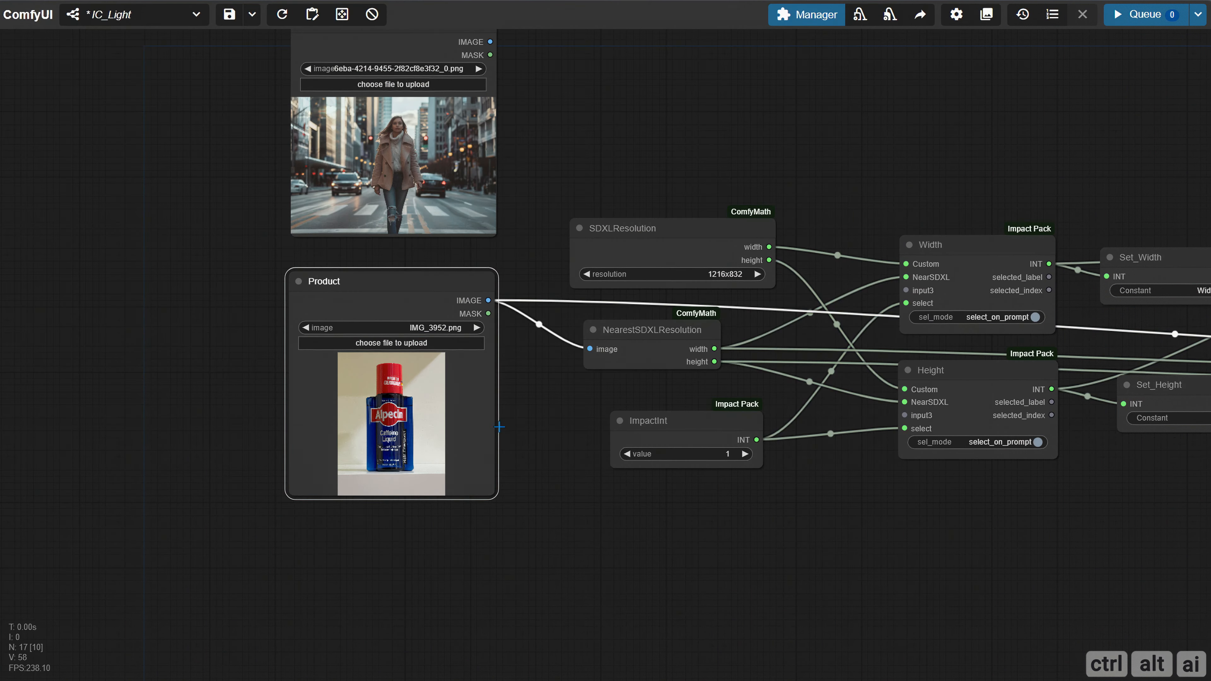
# Run the workflow and move the BiRefNetUltra preview node down, clear of the BiRefNet preview
pyautogui.moveTo(780, 466); pyautogui.dragTo(528, 431)
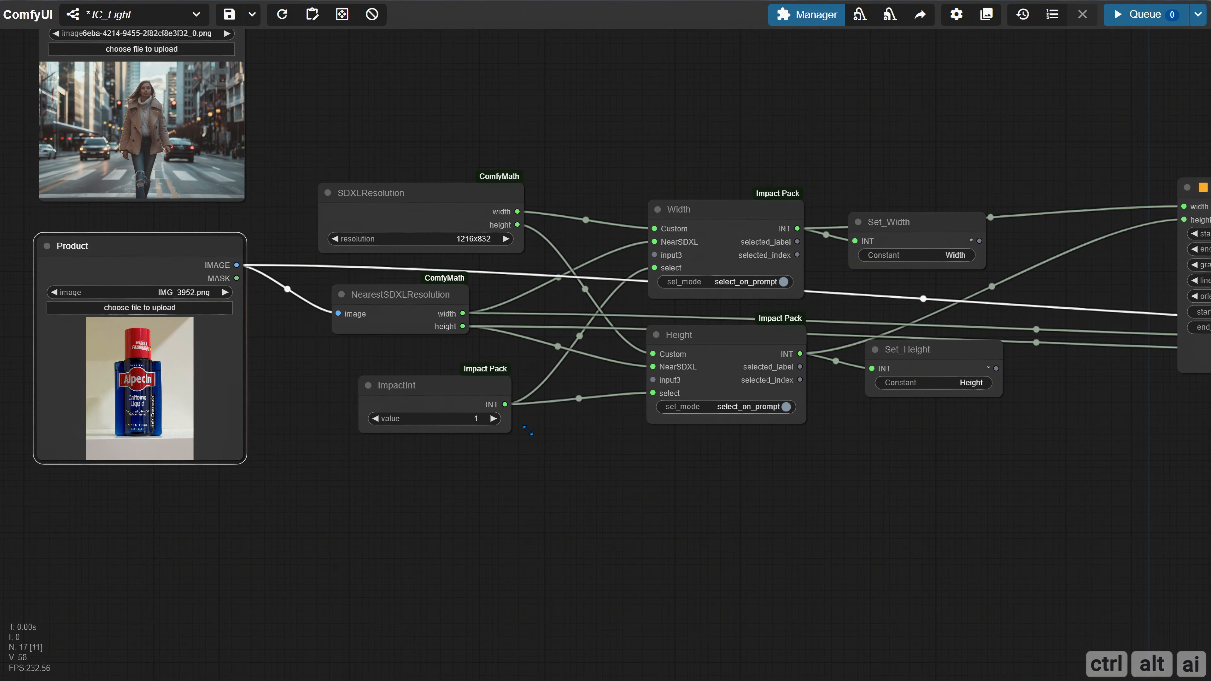
pyautogui.moveTo(827, 474); pyautogui.dragTo(76, 419)
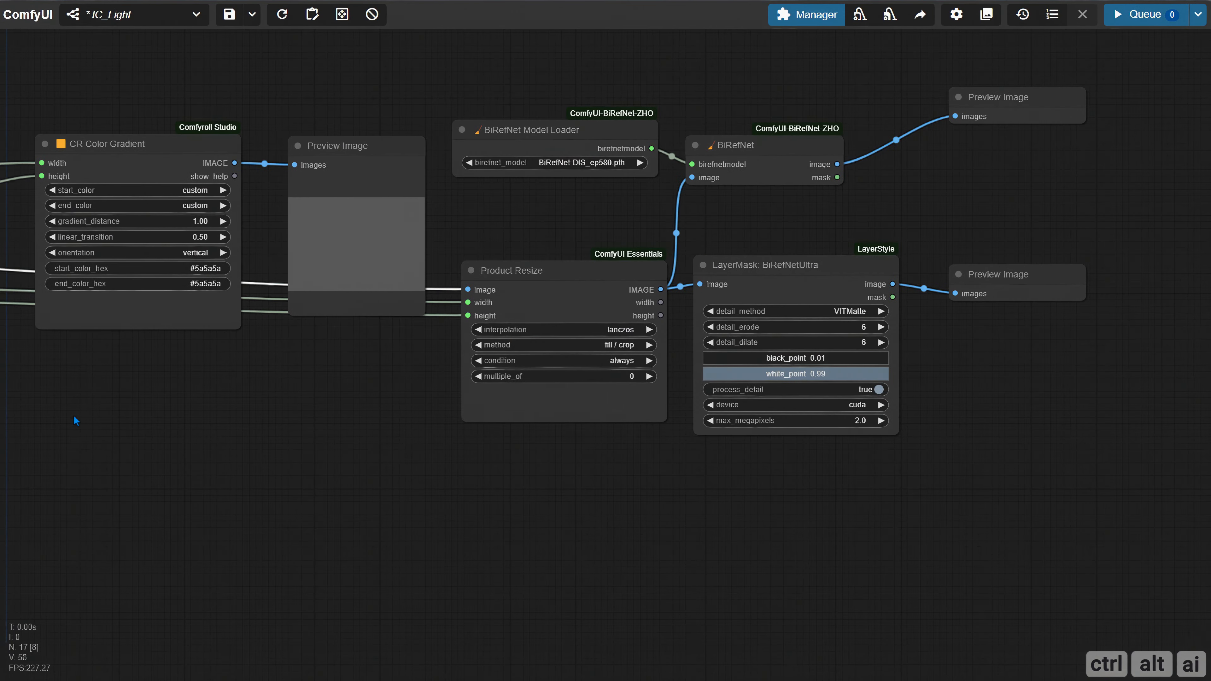
pyautogui.moveTo(477, 447); pyautogui.dragTo(268, 449)
pyautogui.moveTo(1041, 254); pyautogui.dragTo(783, 254)
pyautogui.hotkey('ctrl', 'Return')
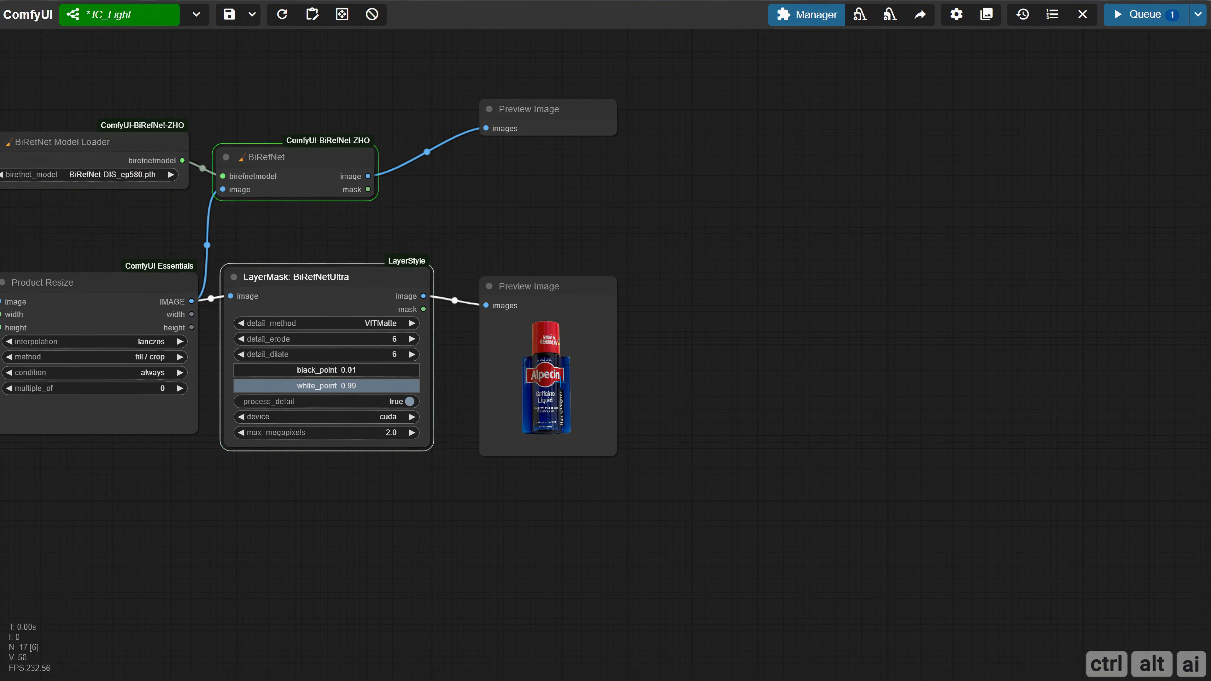
pyautogui.moveTo(541, 299); pyautogui.dragTo(542, 326)
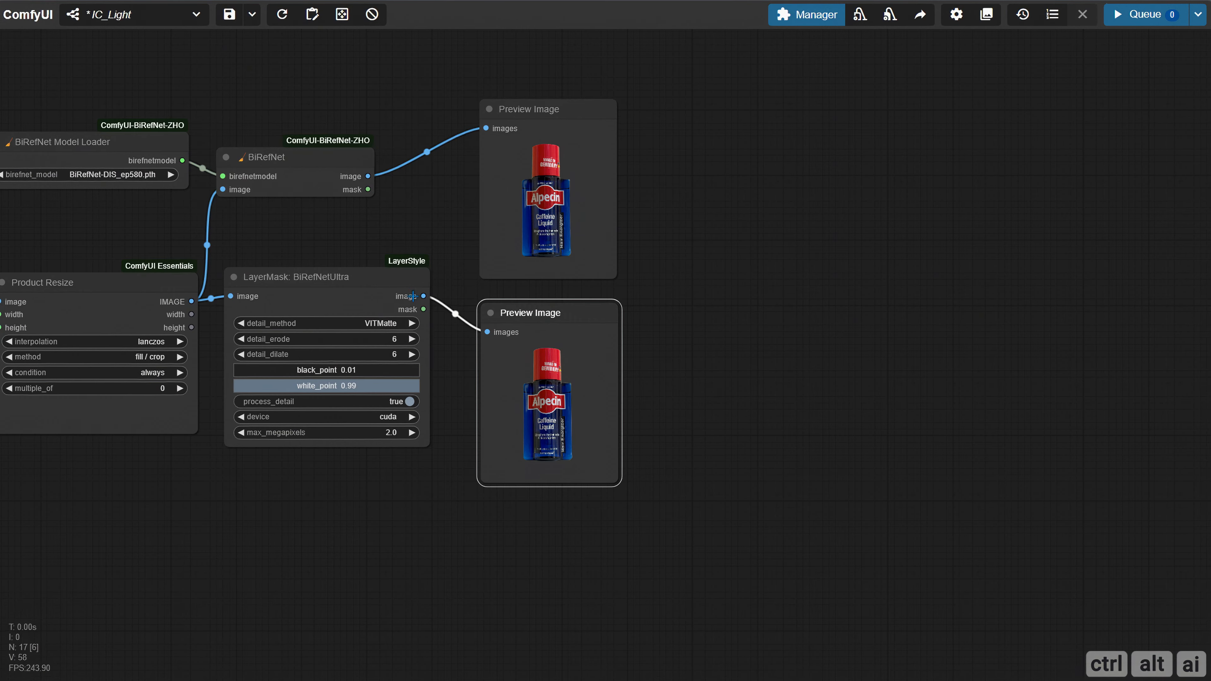
# Compare the BiRefNet and BiRefNetUltra bottle cutouts up close, placing the previews side by side and then stacking them again
pyautogui.scroll(10, 468, 276)
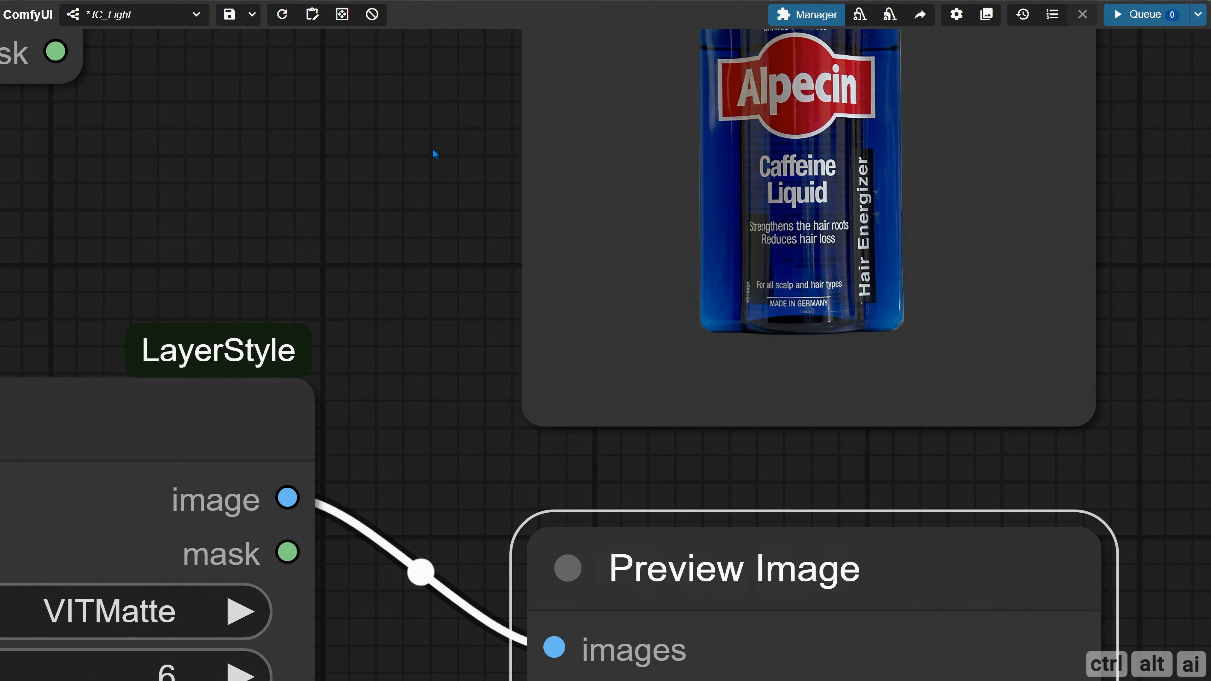
pyautogui.scroll(5, 556, 293)
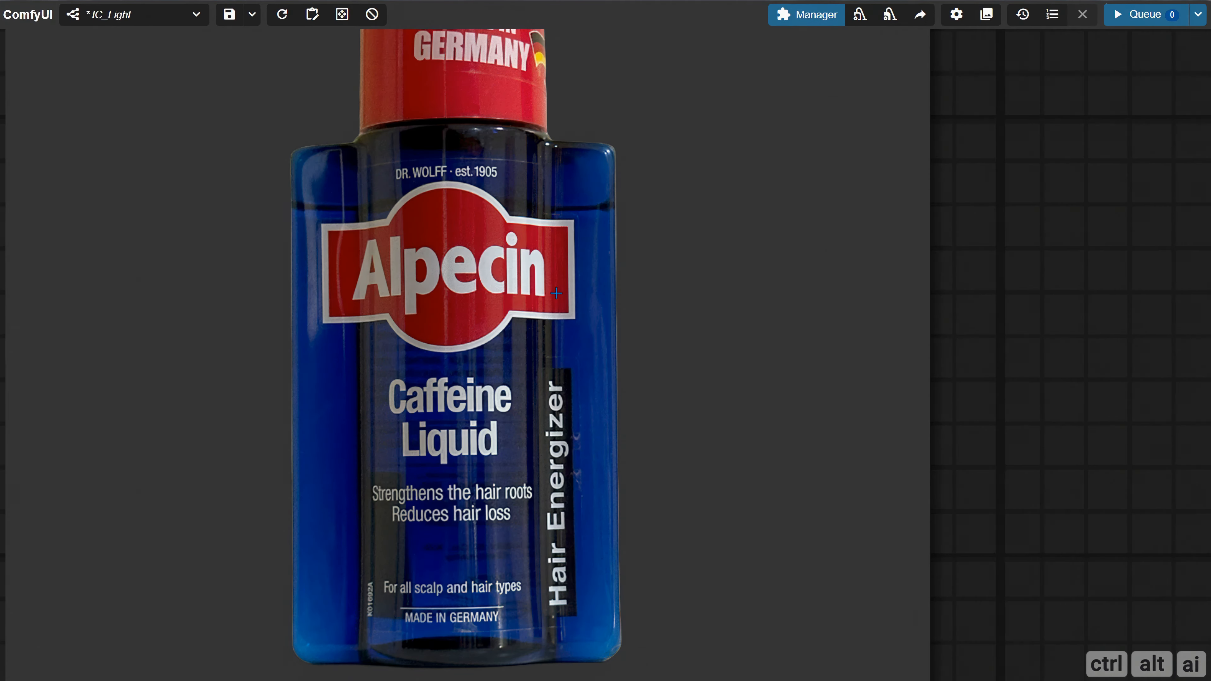
pyautogui.moveTo(986, 332); pyautogui.dragTo(1041, 230)
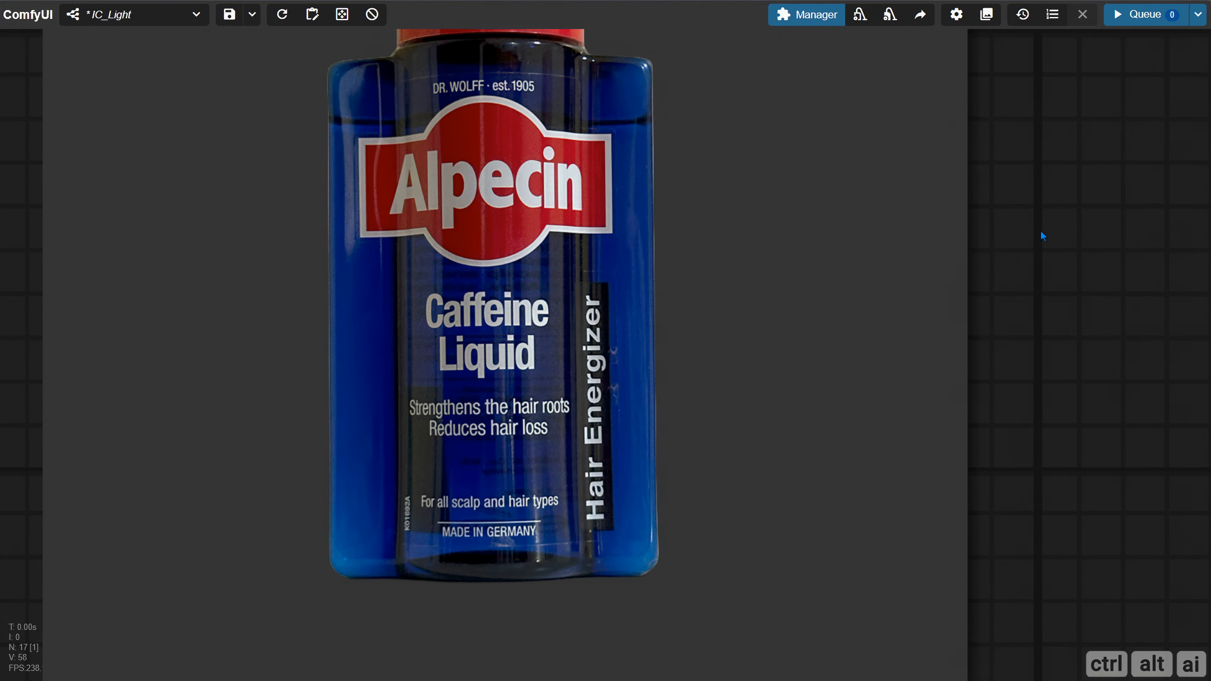
pyautogui.scroll(-10, 1043, 243)
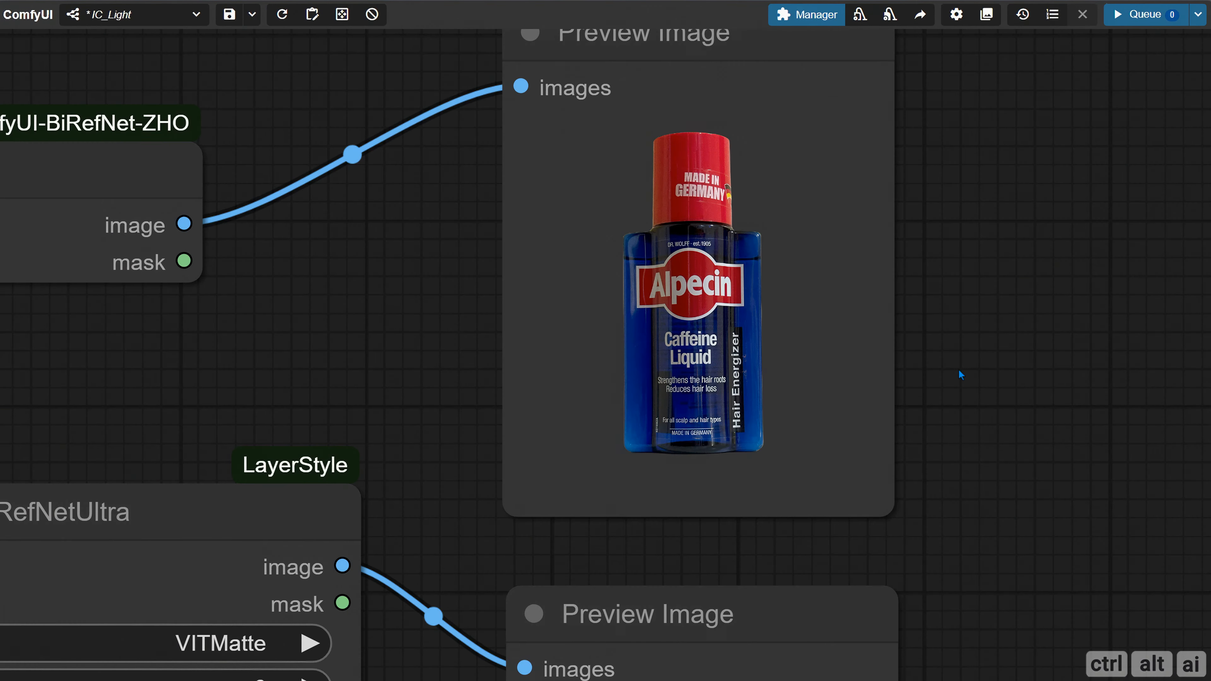
pyautogui.moveTo(1015, 437); pyautogui.dragTo(656, 346)
pyautogui.scroll(-3, 655, 350)
pyautogui.moveTo(451, 528); pyautogui.dragTo(787, 107)
pyautogui.moveTo(549, 465); pyautogui.dragTo(422, 585)
pyautogui.scroll(5, 449, 417)
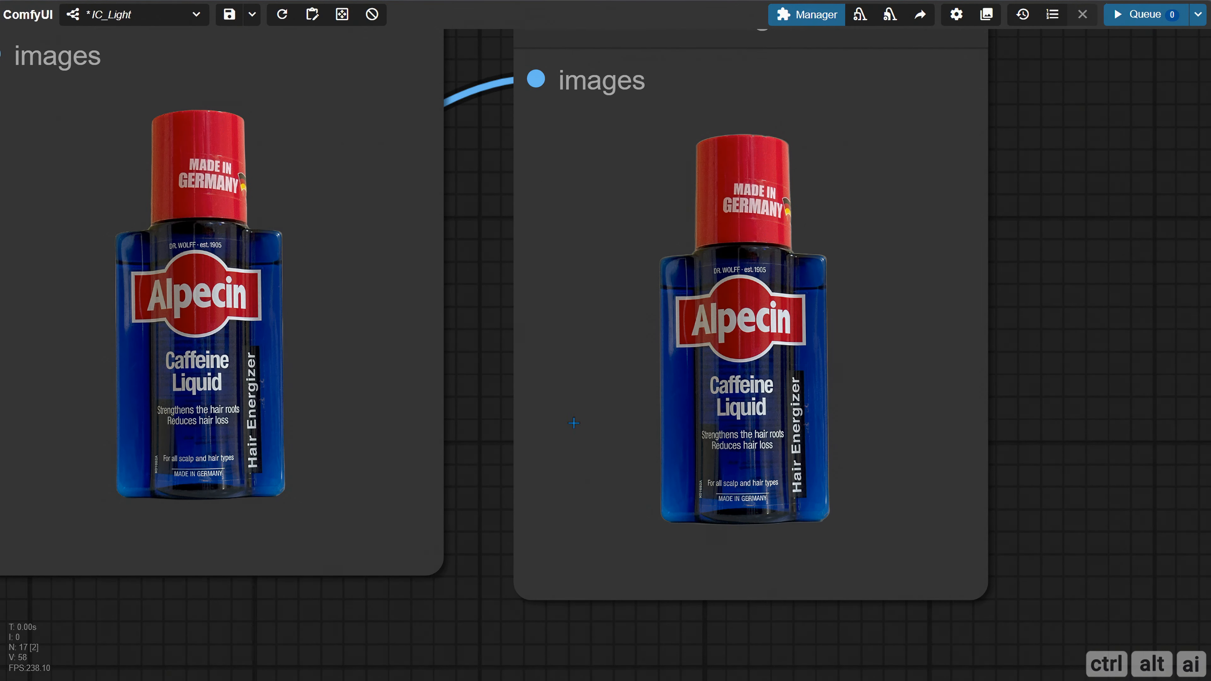
pyautogui.moveTo(1111, 316); pyautogui.dragTo(1164, 315)
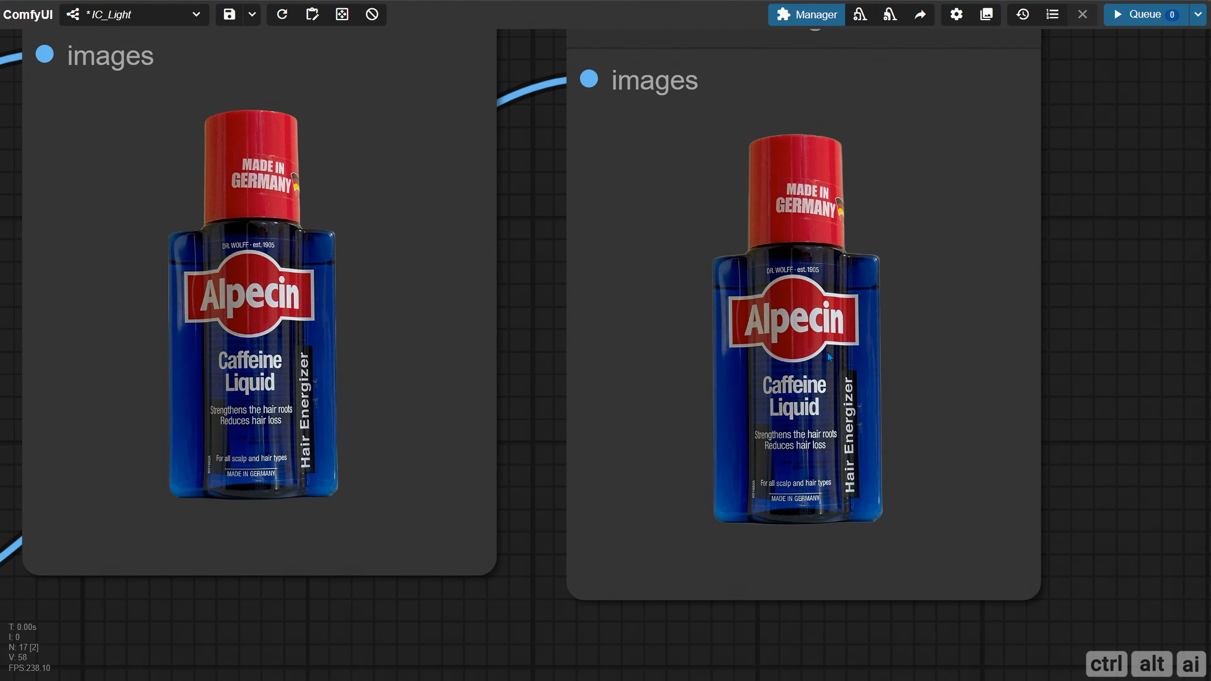
pyautogui.scroll(-10, 509, 417)
pyautogui.moveTo(819, 373); pyautogui.dragTo(950, 174)
pyautogui.moveTo(716, 116); pyautogui.dragTo(510, 366)
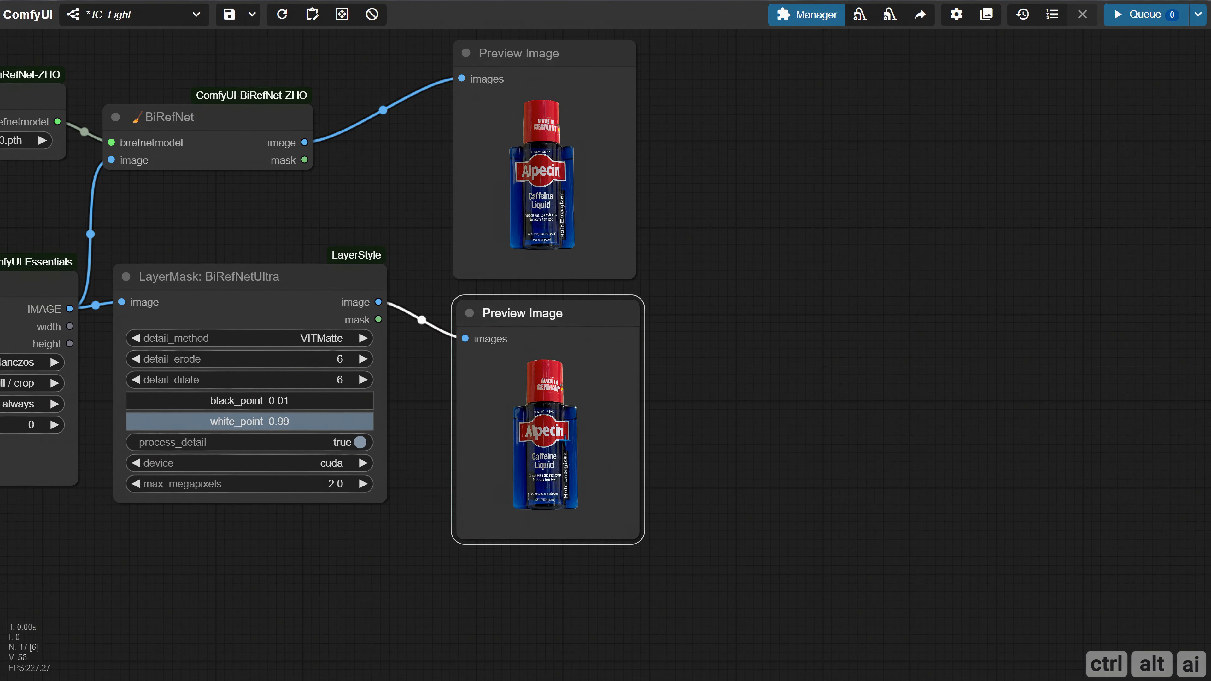
# Set the BiRefNetUltra node's detail_method to VITMatte(local) and queue the workflow again
pyautogui.moveTo(822, 392); pyautogui.dragTo(1020, 366)
pyautogui.click(522, 312)
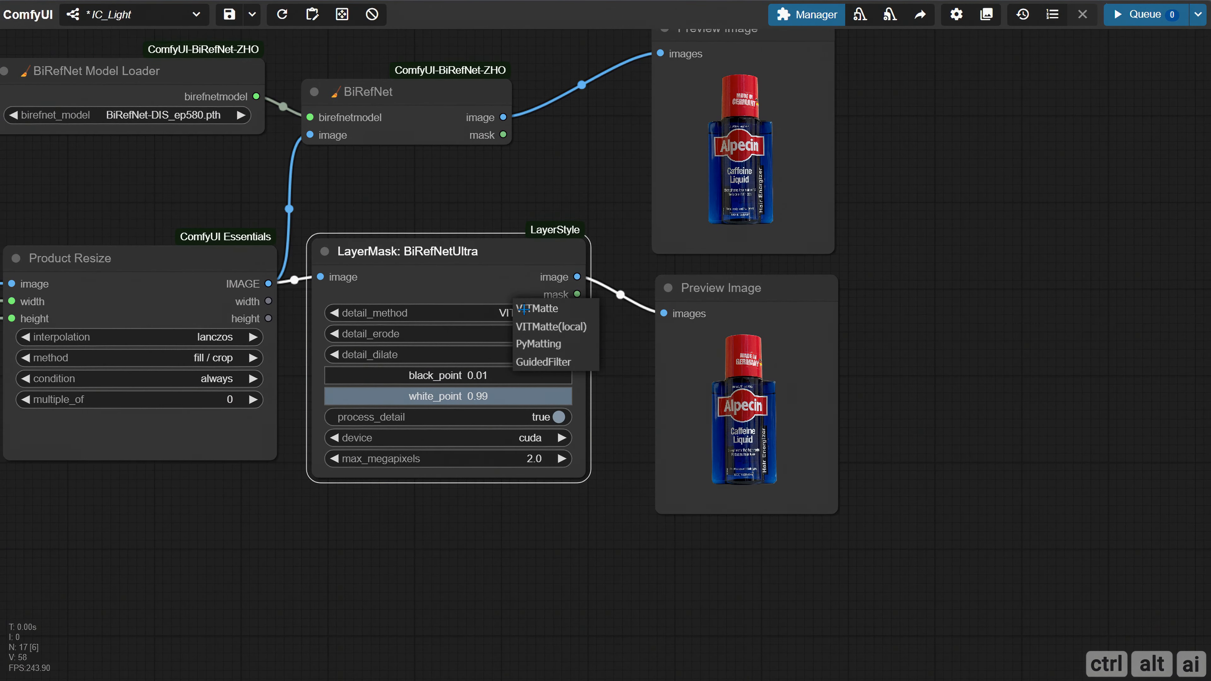
pyautogui.click(542, 328)
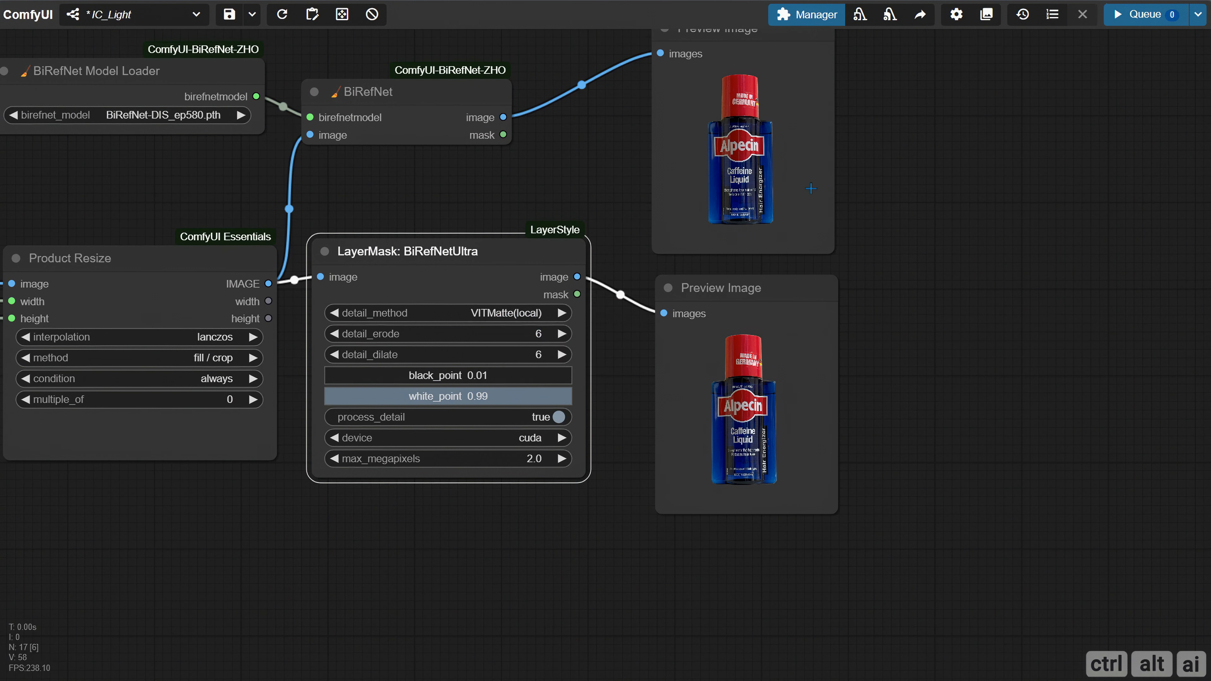
pyautogui.click(1144, 14)
pyautogui.scroll(-1, 267, 542)
pyautogui.moveTo(260, 540); pyautogui.dragTo(498, 542)
pyautogui.scroll(-5, 501, 523)
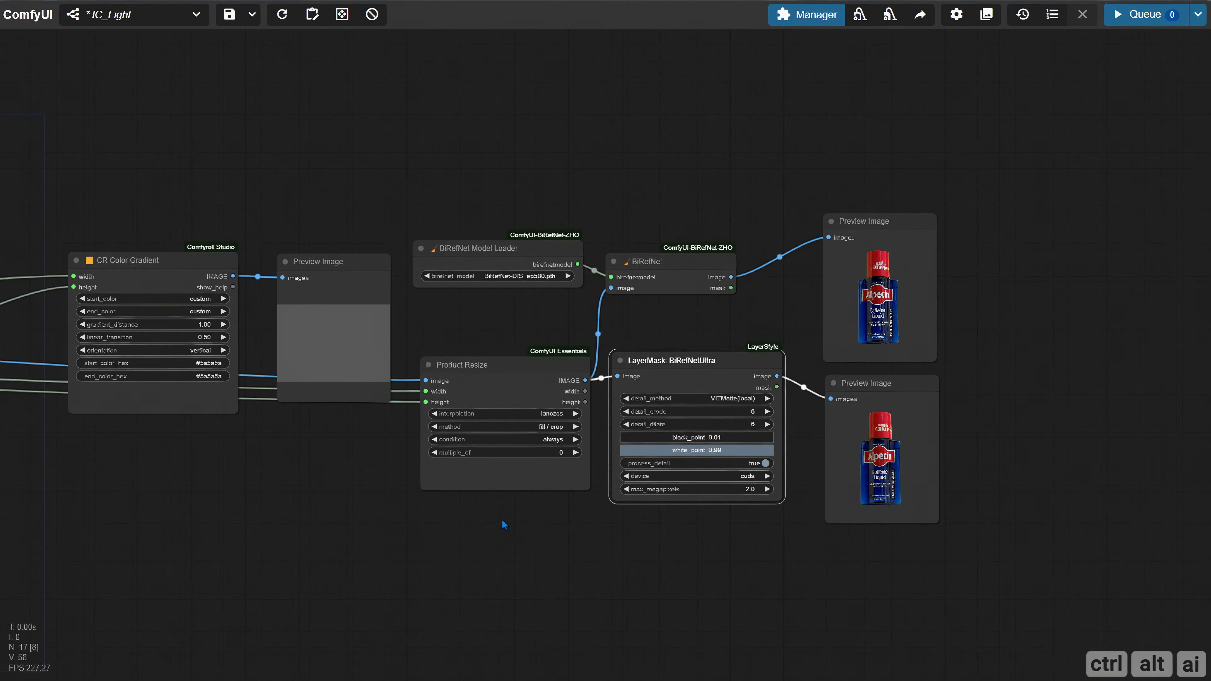
# Load the perfume bottle photo IMG_3941.png into the Product image node and inspect it up close
pyautogui.scroll(-2, 453, 533)
pyautogui.moveTo(262, 517); pyautogui.dragTo(859, 500)
pyautogui.scroll(-1, 677, 484)
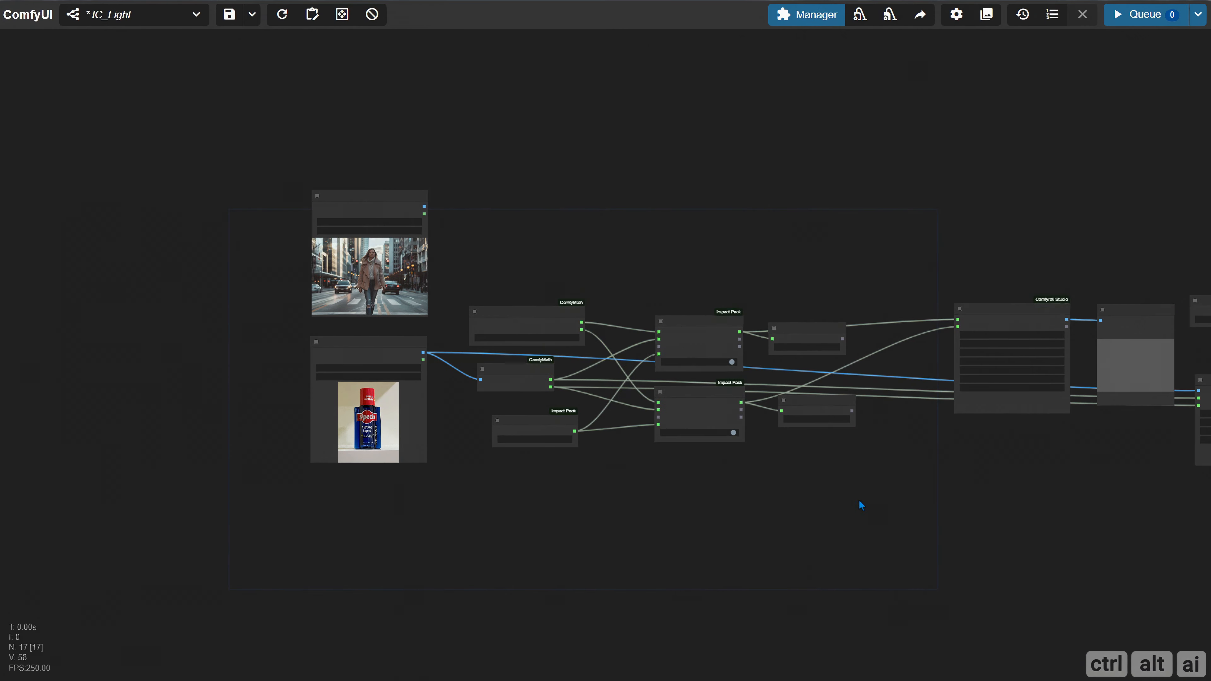
pyautogui.scroll(8, 373, 323)
pyautogui.click(373, 323)
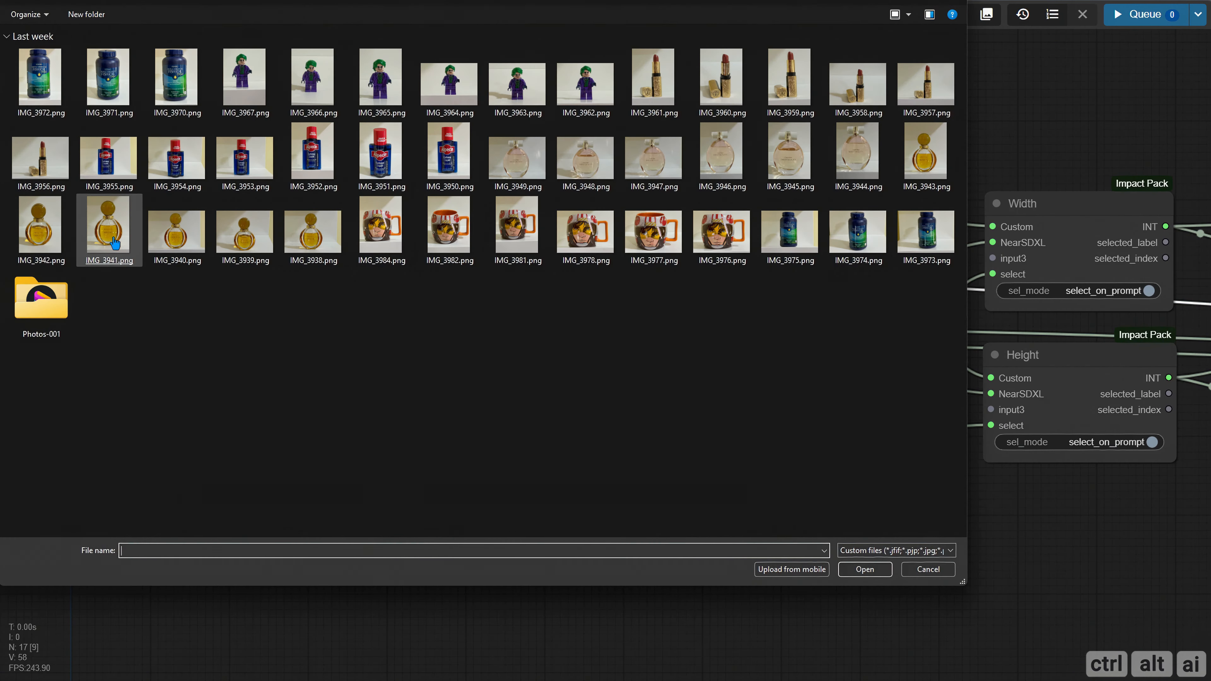
pyautogui.doubleClick(115, 243)
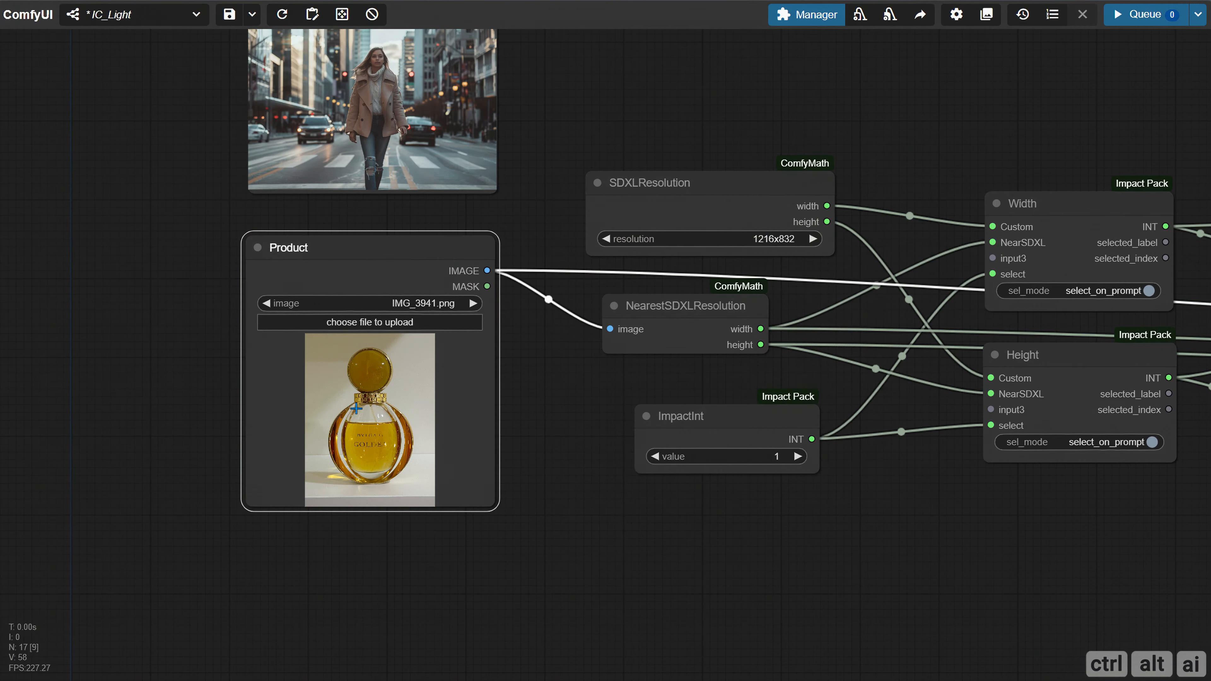
pyautogui.scroll(12, 356, 408)
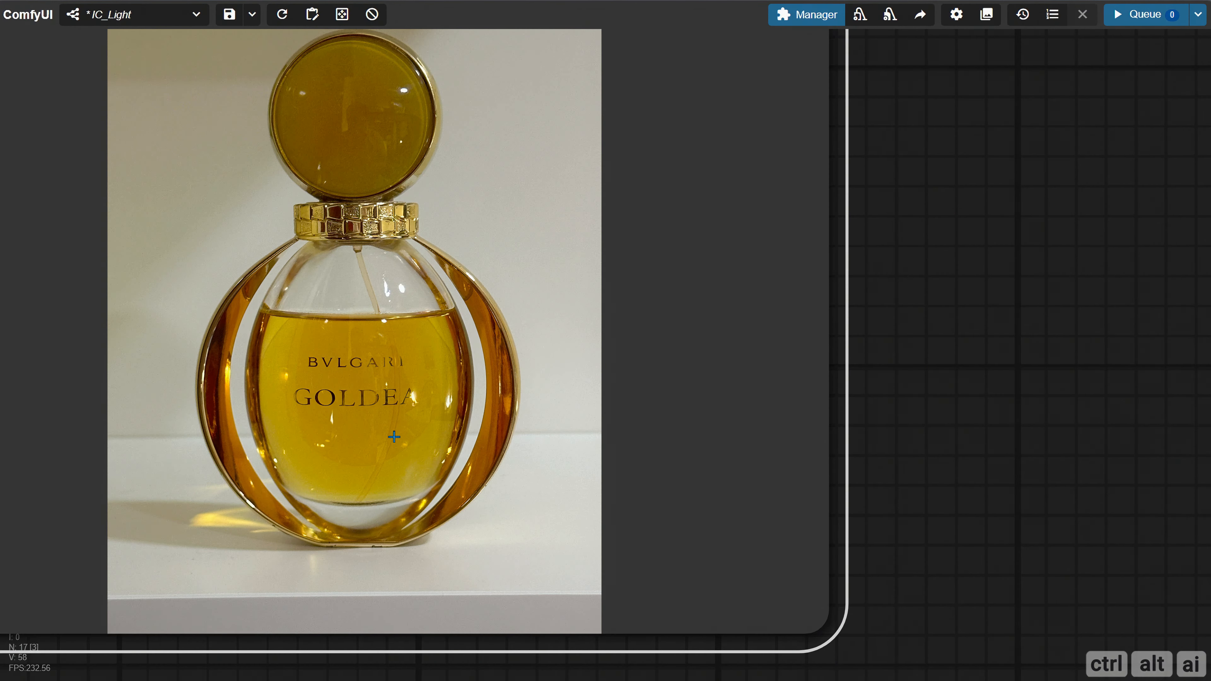
pyautogui.scroll(2, 271, 420)
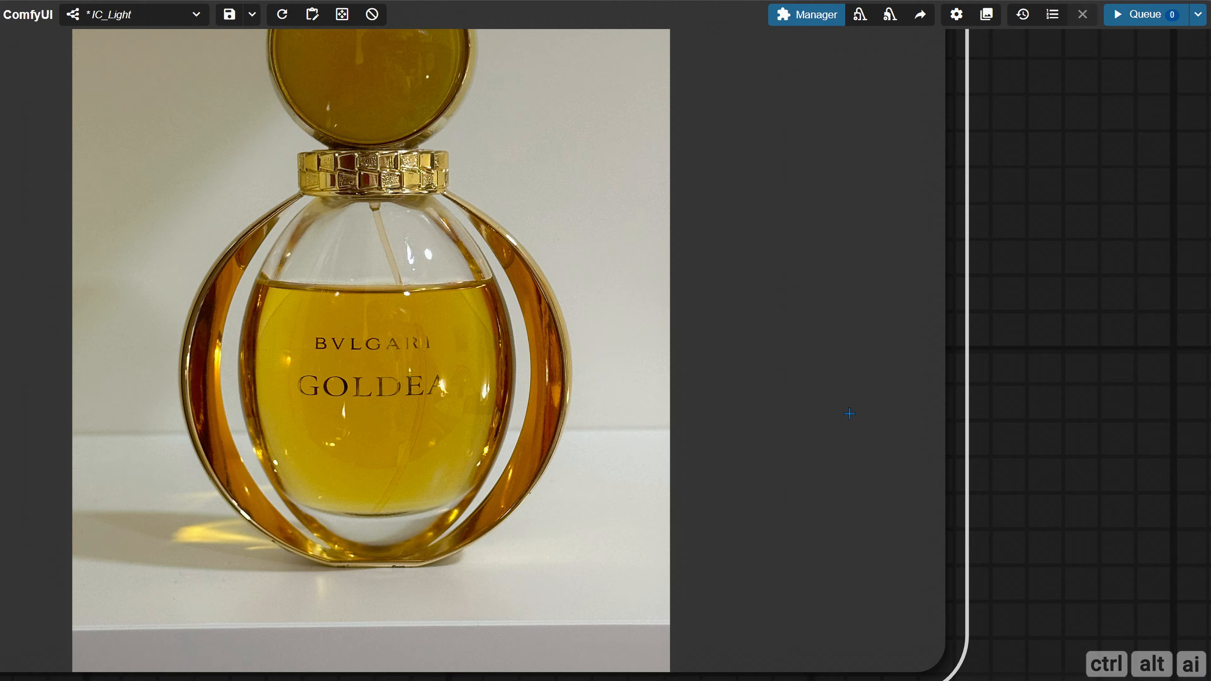
# Queue the workflow to cut out the perfume bottle with both BiRefNet nodes
pyautogui.scroll(-12, 827, 414)
pyautogui.moveTo(981, 395); pyautogui.dragTo(267, 409)
pyautogui.scroll(-5, 334, 440)
pyautogui.moveTo(998, 514); pyautogui.dragTo(464, 497)
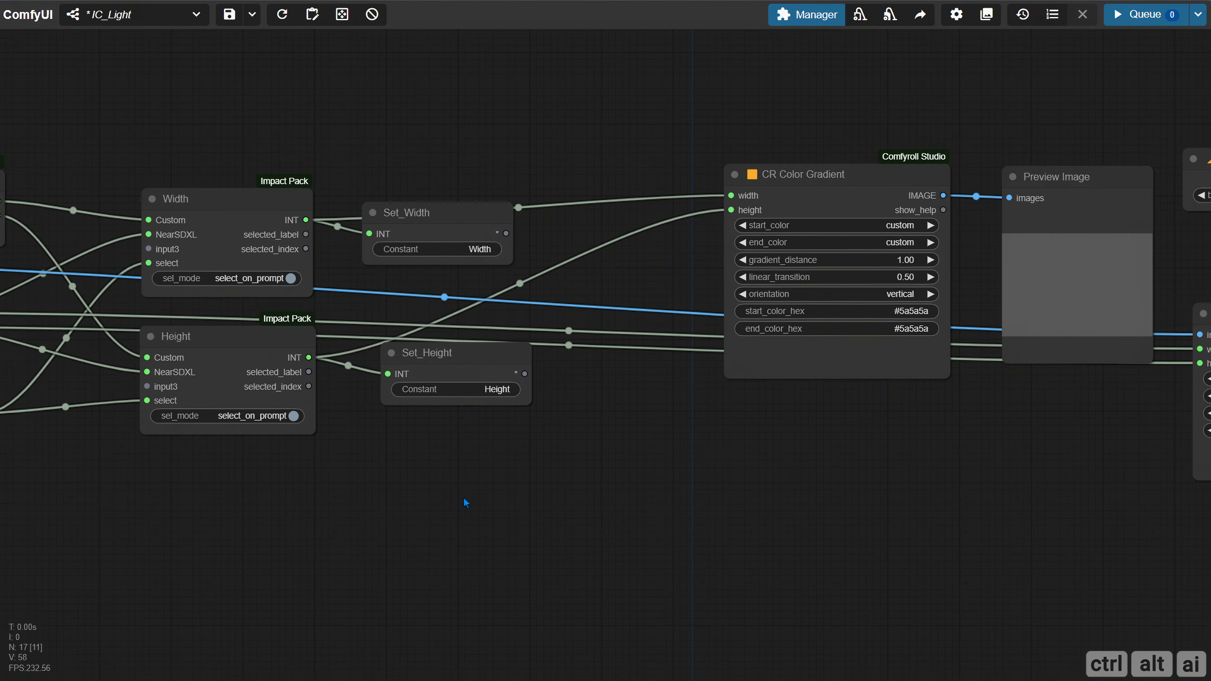
pyautogui.moveTo(1109, 429); pyautogui.dragTo(601, 437)
pyautogui.click(1143, 21)
pyautogui.moveTo(1034, 91); pyautogui.dragTo(585, 70)
pyautogui.moveTo(826, 225); pyautogui.dragTo(499, 223)
# Compare the BiRefNet and BiRefNetUltra perfume bottle cutouts up close, placing the two previews side by side
pyautogui.scroll(5, 629, 236)
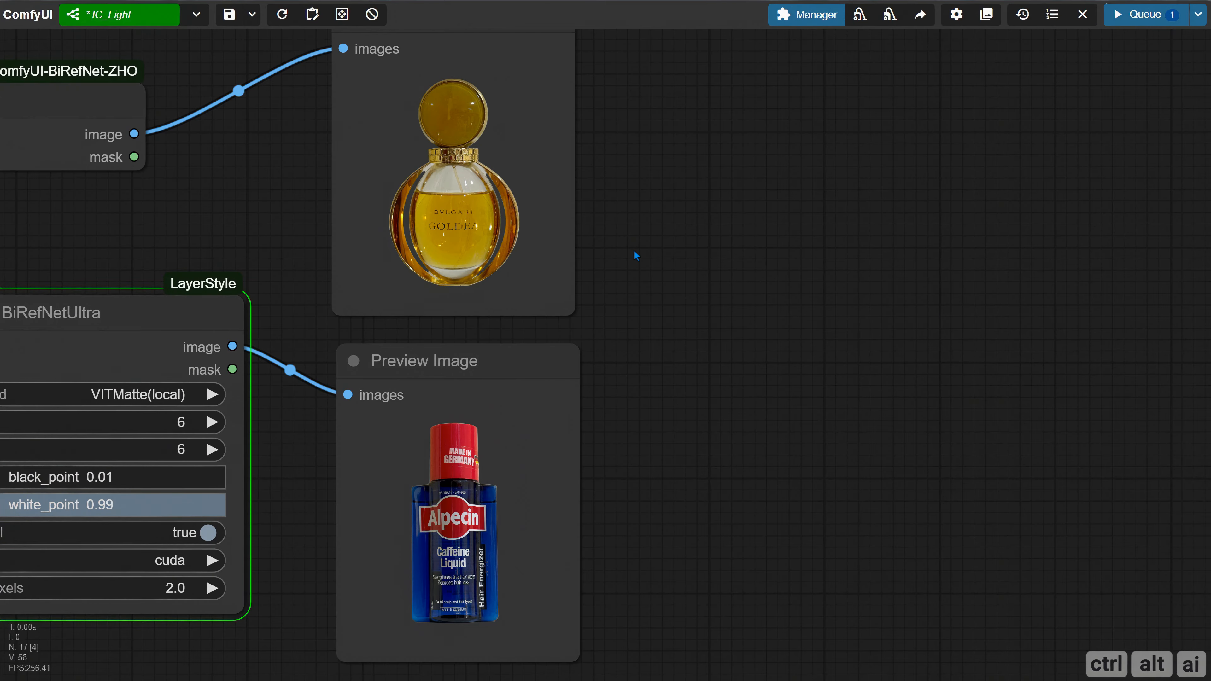
pyautogui.moveTo(640, 265); pyautogui.dragTo(608, 171)
pyautogui.scroll(5, 436, 482)
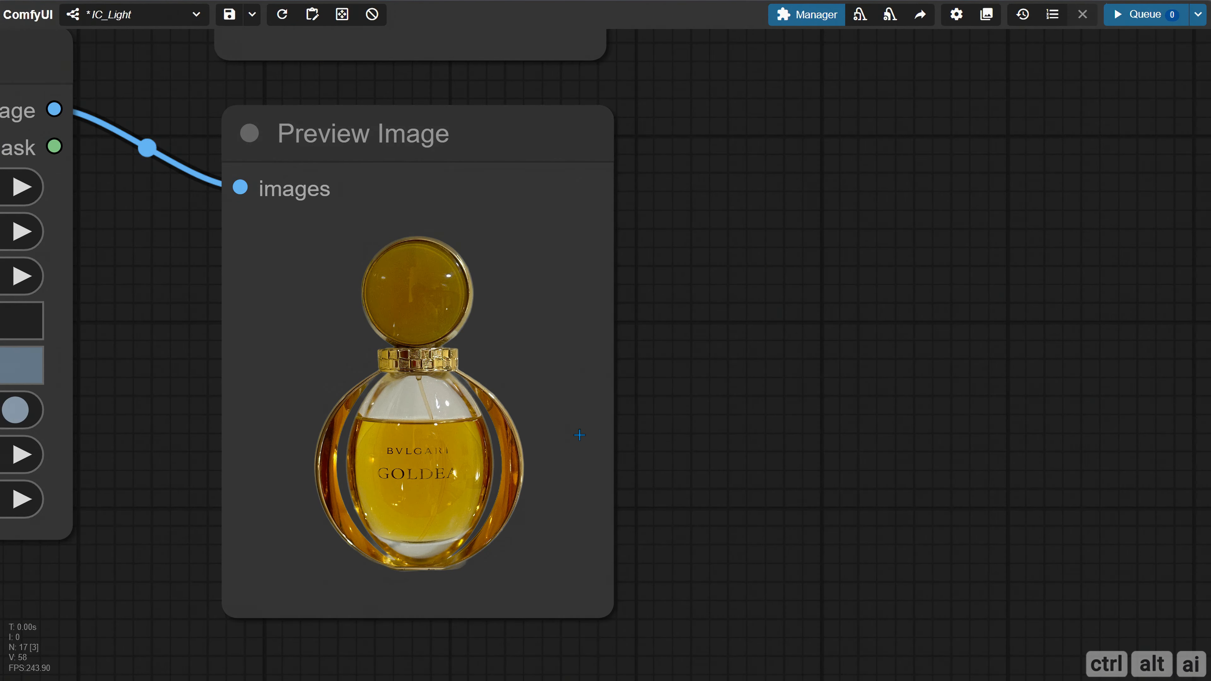
pyautogui.scroll(5, 495, 424)
pyautogui.moveTo(743, 185); pyautogui.dragTo(694, 449)
pyautogui.moveTo(823, 138); pyautogui.dragTo(787, 440)
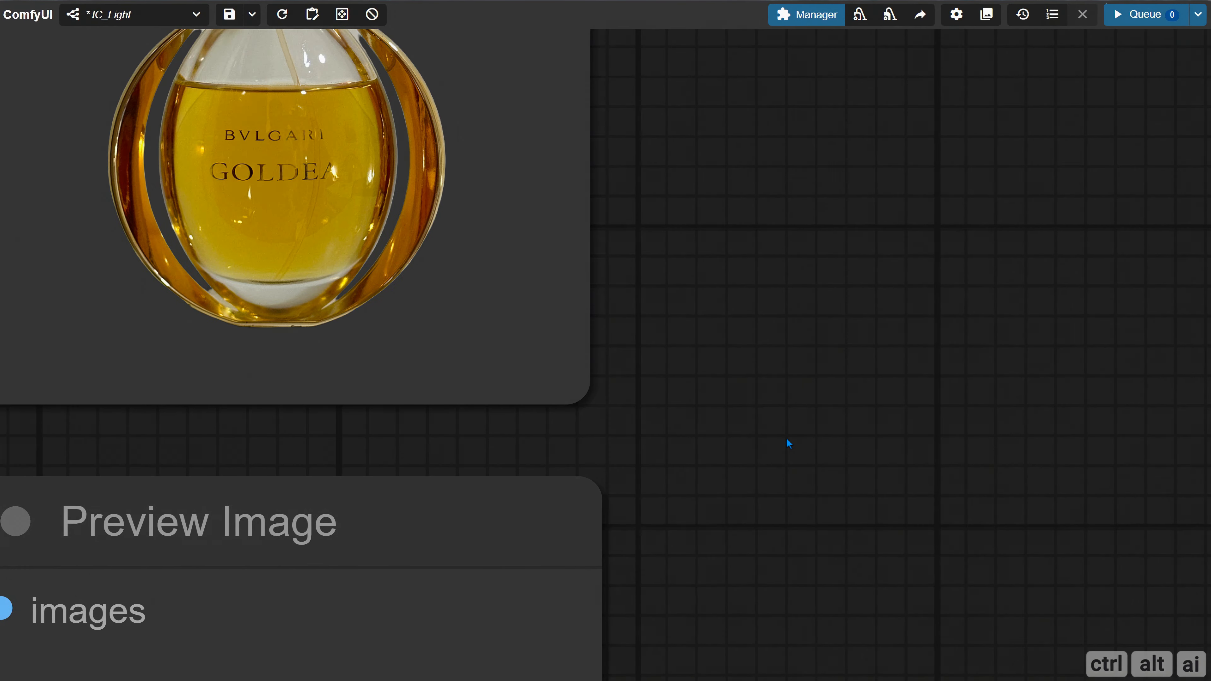
pyautogui.scroll(-3, 746, 273)
pyautogui.moveTo(746, 272); pyautogui.dragTo(624, 351)
pyautogui.scroll(-1, 624, 351)
pyautogui.moveTo(349, 514); pyautogui.dragTo(813, 83)
pyautogui.moveTo(378, 484); pyautogui.dragTo(310, 639)
pyautogui.moveTo(603, 272); pyautogui.dragTo(588, 86)
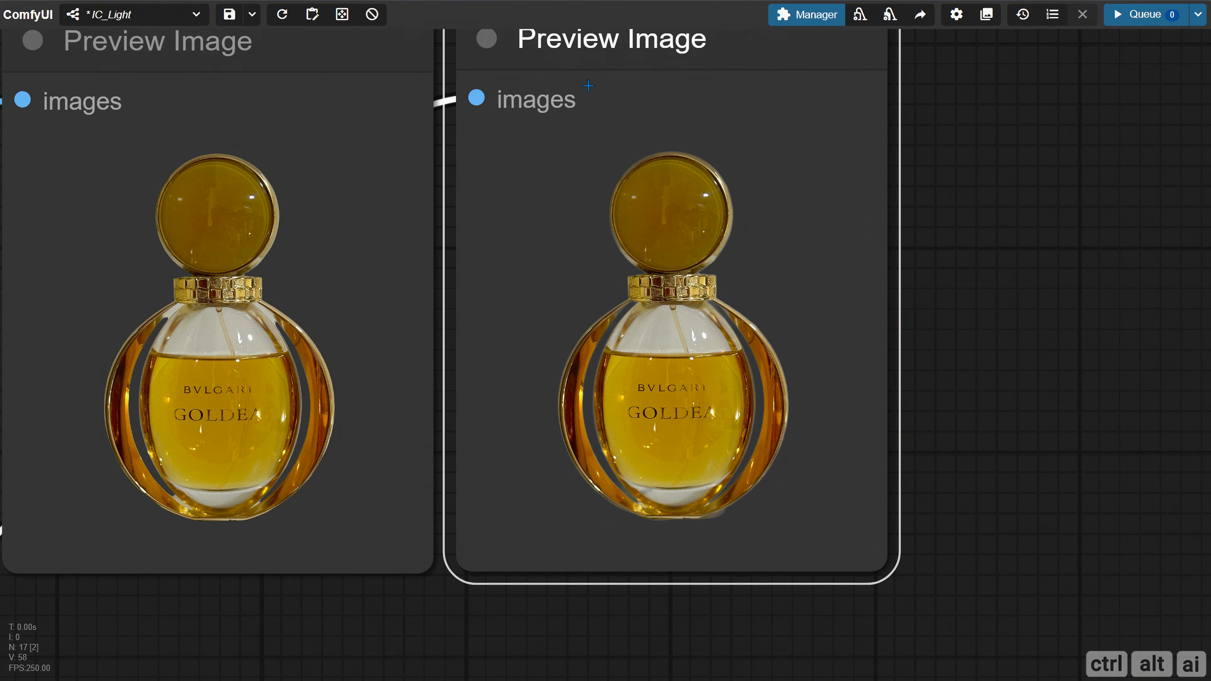
pyautogui.scroll(5, 251, 329)
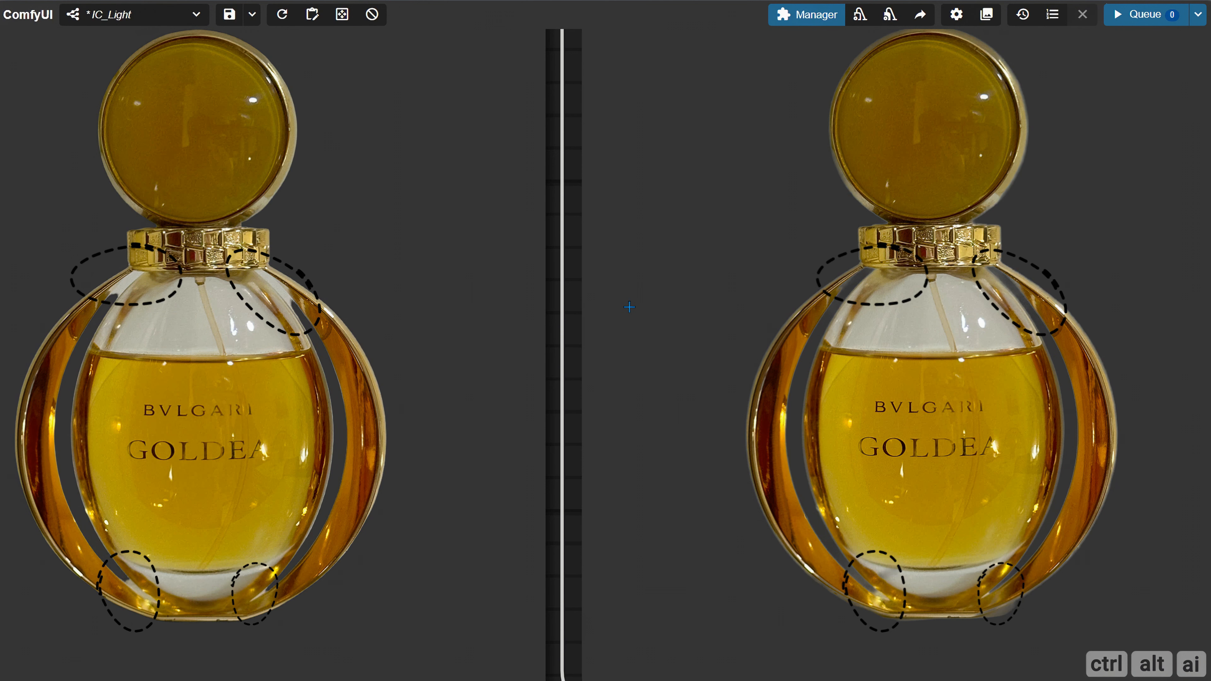
# Review the BiRefNetUltra erode, dilate, black_point and white_point settings and place its preview back below the BiRefNet preview
pyautogui.scroll(-10, 817, 312)
pyautogui.moveTo(553, 570); pyautogui.dragTo(665, 317)
pyautogui.moveTo(529, 365)
pyautogui.mouseDown()
pyautogui.moveTo(380, 380)
pyautogui.moveTo(428, 389)
pyautogui.mouseUp()
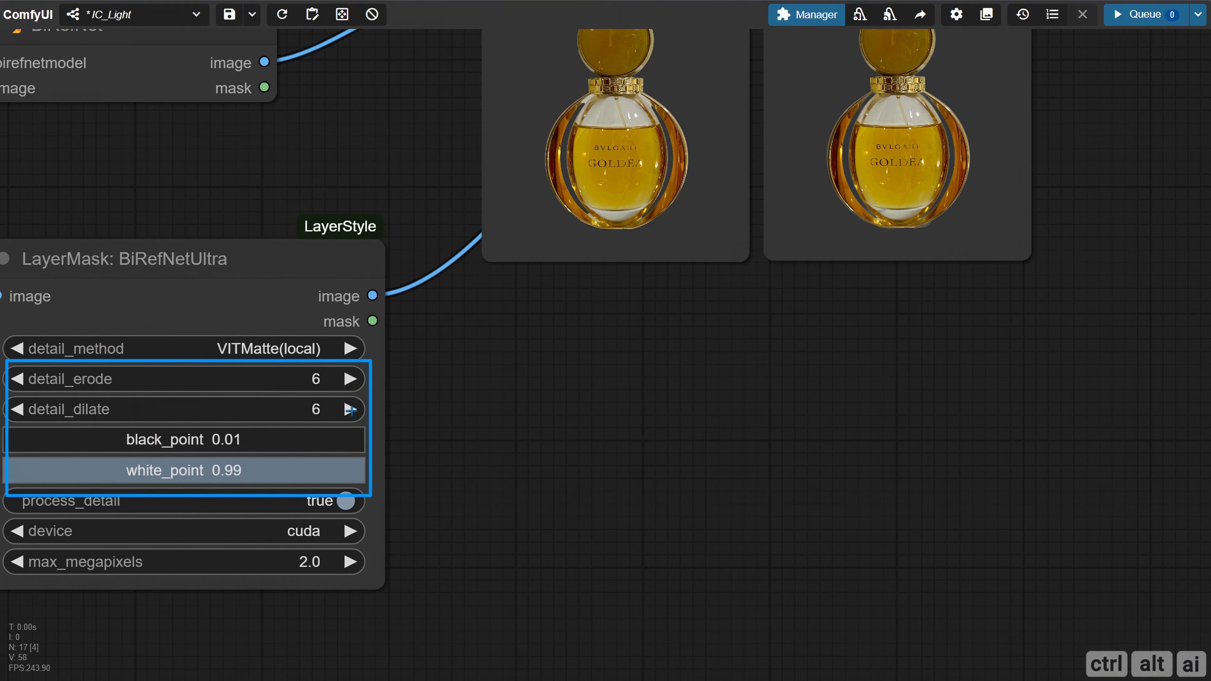
pyautogui.press('Escape')
pyautogui.scroll(-4, 488, 389)
pyautogui.moveTo(778, 135); pyautogui.dragTo(589, 397)
# Load IMG_3952.png back into the Product image node and run the workflow again
pyautogui.moveTo(334, 587); pyautogui.dragTo(810, 531)
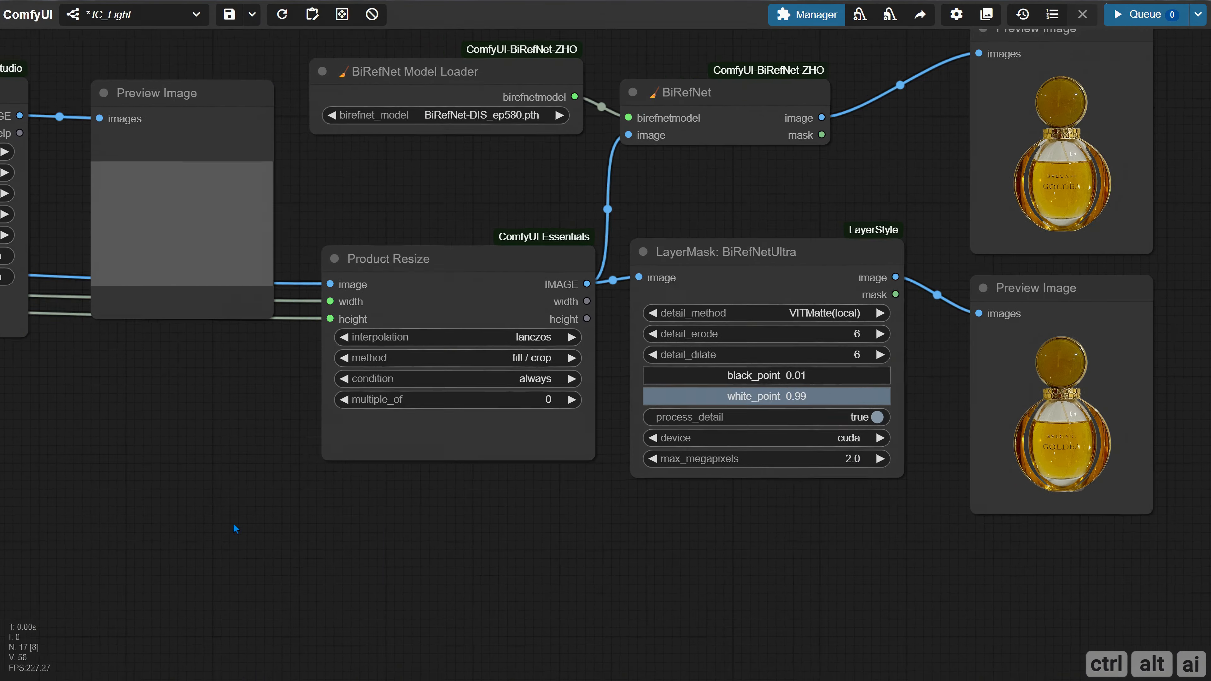
pyautogui.scroll(-3, 234, 526)
pyautogui.moveTo(233, 527); pyautogui.dragTo(973, 534)
pyautogui.moveTo(164, 524); pyautogui.dragTo(1069, 544)
pyautogui.click(464, 347)
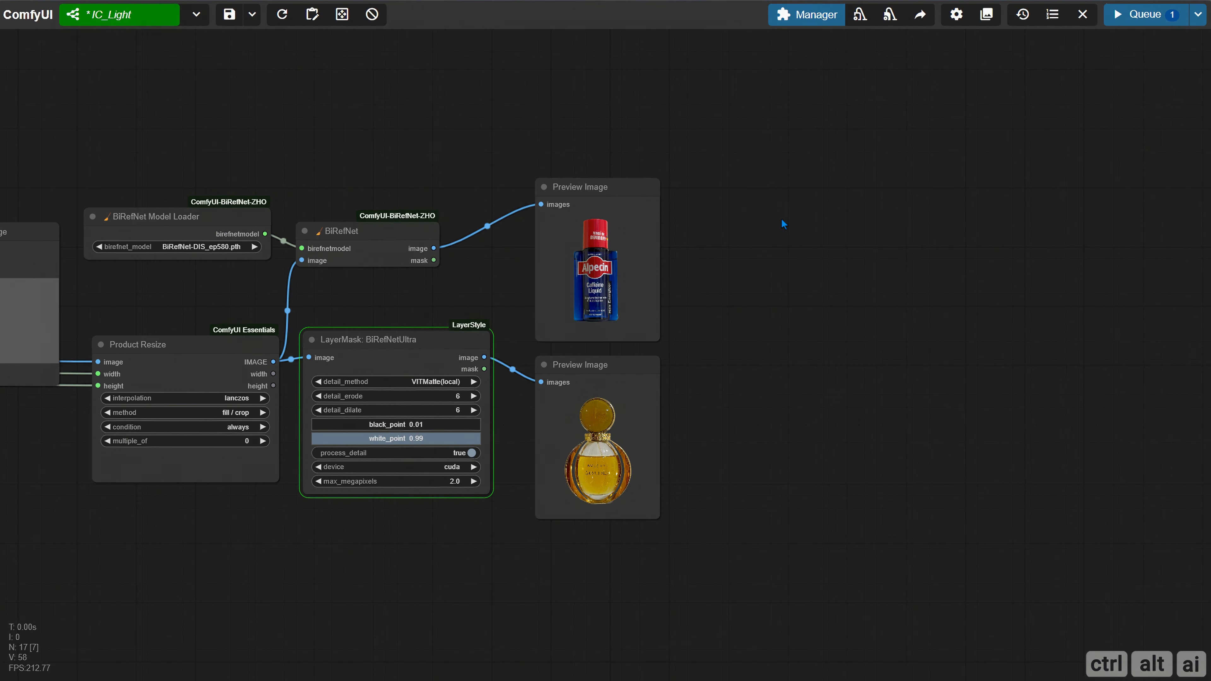
pyautogui.moveTo(696, 218); pyautogui.dragTo(422, 218)
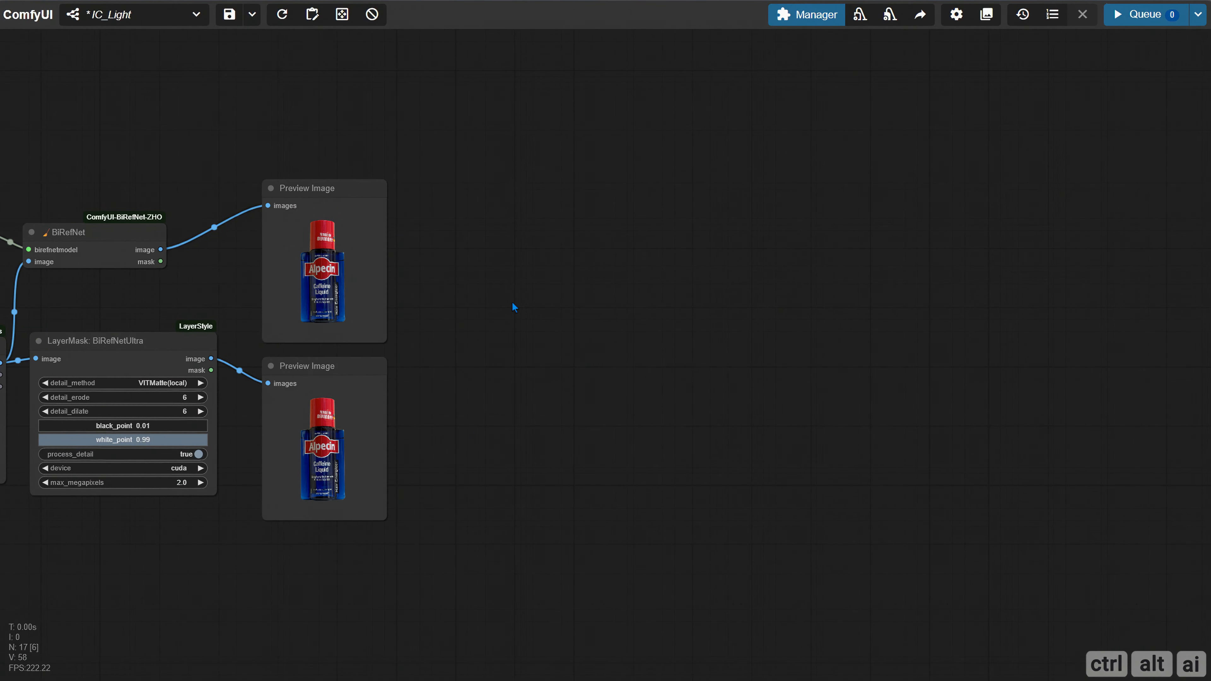
# Add a Switch (Any) node and connect the BiRefNet image to input1 and the BiRefNetUltra image to input2
pyautogui.doubleClick(446, 201)
pyautogui.write('switch (an')
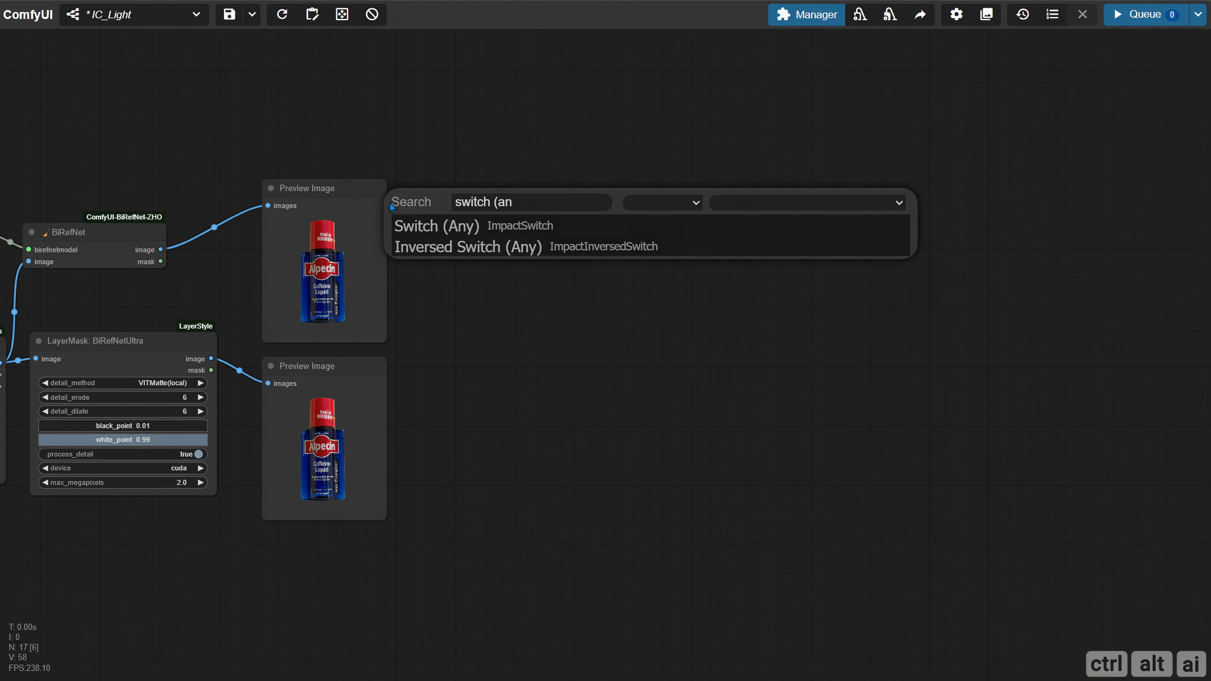
pyautogui.press('Return')
pyautogui.moveTo(162, 249); pyautogui.dragTo(521, 227)
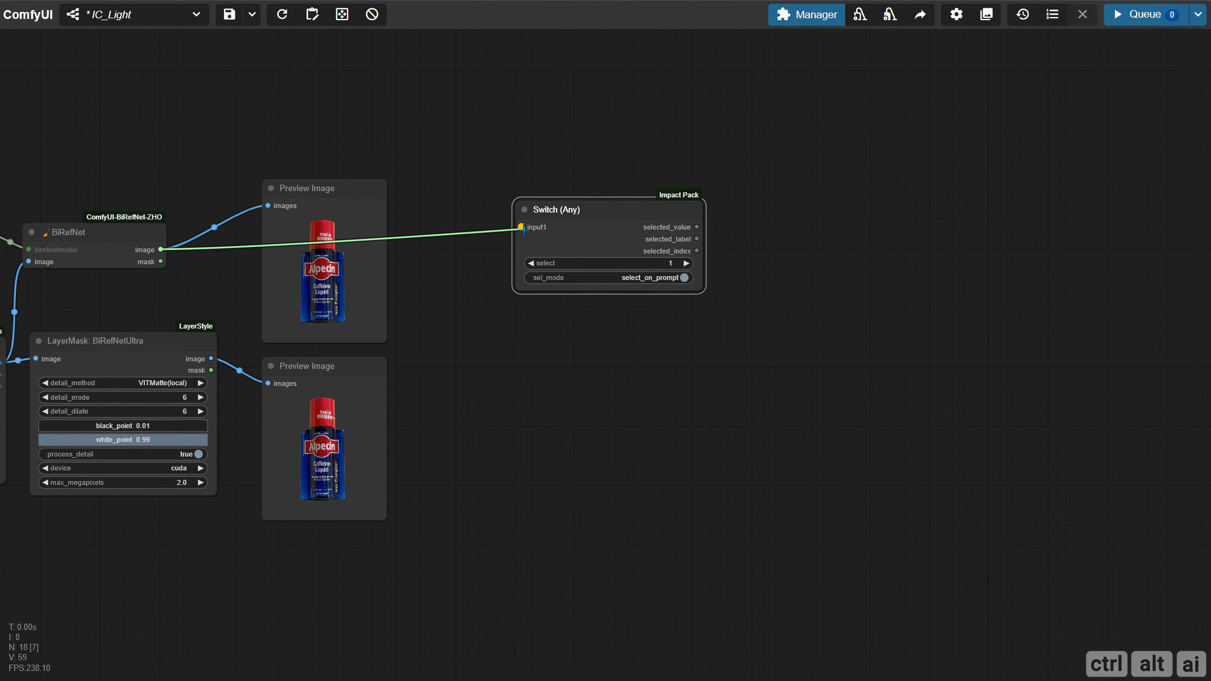
pyautogui.moveTo(211, 358); pyautogui.dragTo(521, 239)
pyautogui.moveTo(704, 293); pyautogui.dragTo(688, 292)
# Rename the image Switch (Any) node as Image Segment
pyautogui.rightClick(536, 212)
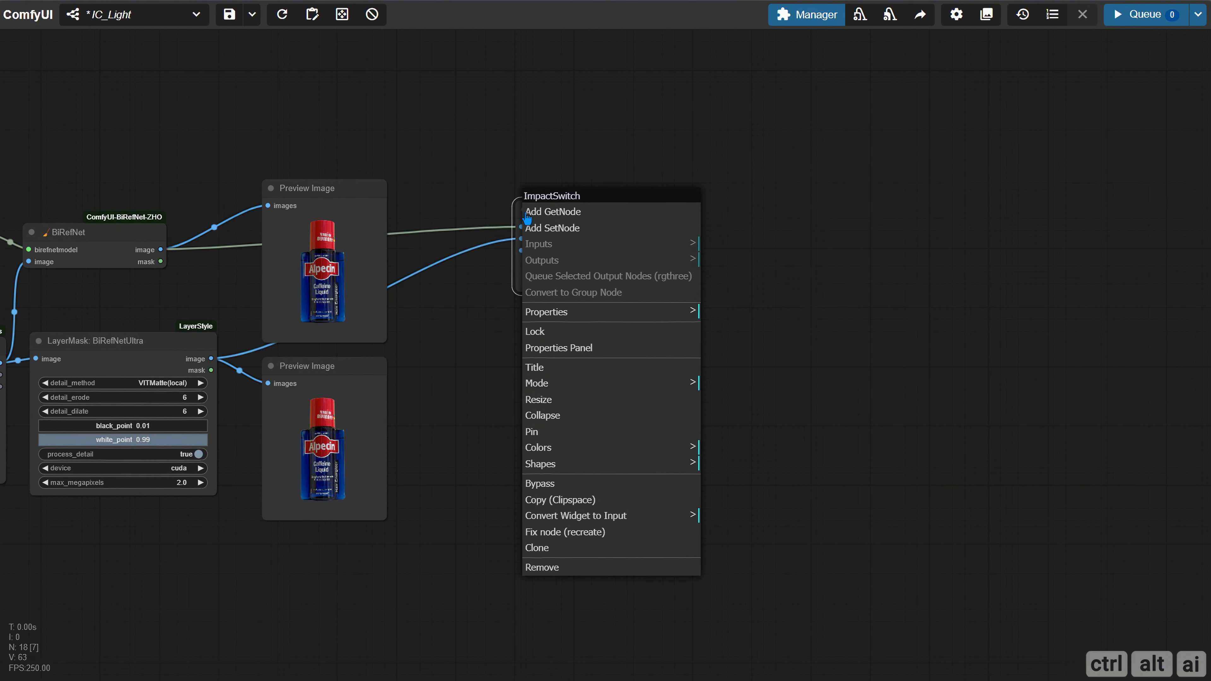
pyautogui.click(534, 368)
pyautogui.hotkey('ctrl', 'a')
pyautogui.write('Image Segment')
pyautogui.press('Return')
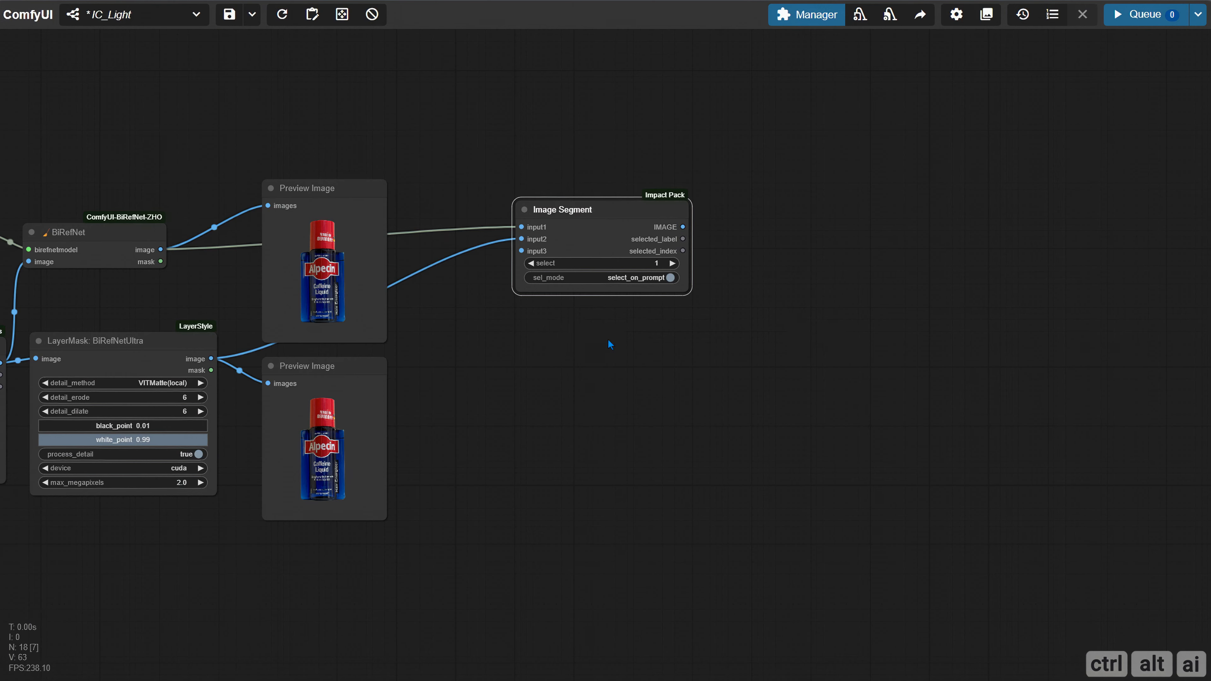
# Add a second Switch (Any) node below and connect the BiRefNet mask to input1 and the BiRefNetUltra mask to input2
pyautogui.doubleClick(527, 339)
pyautogui.write('switch (an')
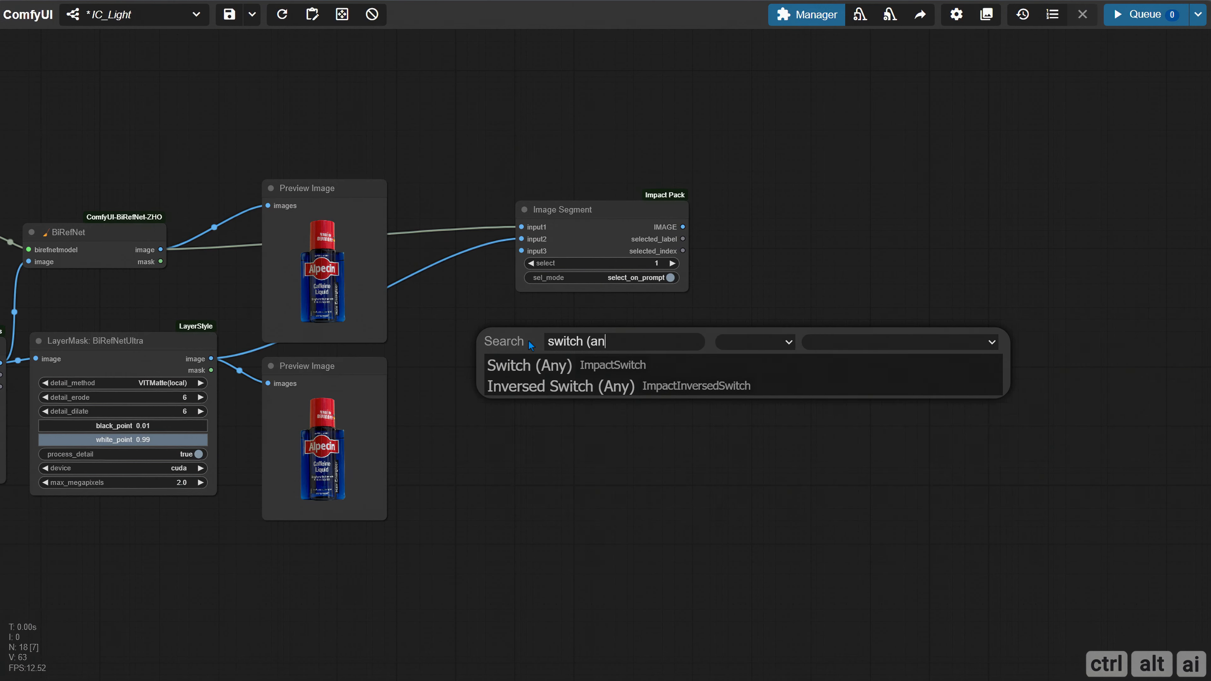
pyautogui.press('Down')
pyautogui.press('Return')
pyautogui.moveTo(163, 261); pyautogui.dragTo(519, 369)
pyautogui.moveTo(211, 370); pyautogui.dragTo(518, 381)
pyautogui.moveTo(637, 429); pyautogui.dragTo(691, 432)
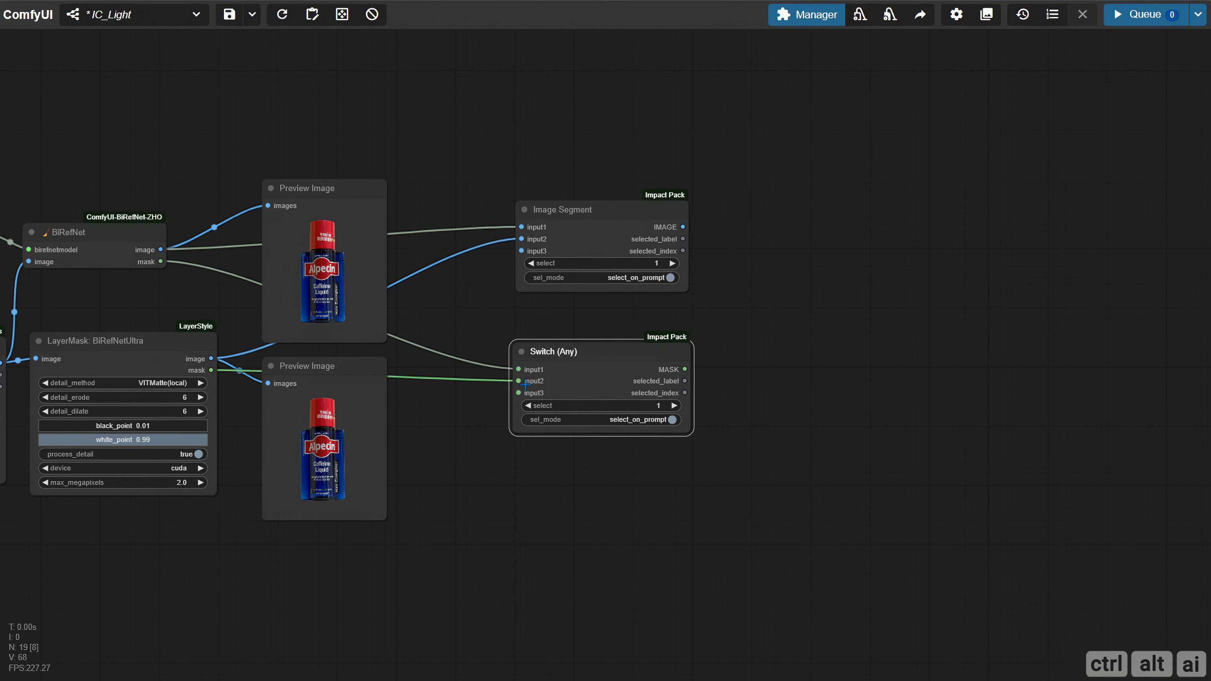
# Rename the mask Switch (Any) node as Mask Segment
pyautogui.rightClick(518, 420)
pyautogui.click(594, 428)
pyautogui.write('Mask Segment')
pyautogui.press('Return')
# Convert the select widget to an input on both the Image Segment and Mask Segment nodes
pyautogui.rightClick(562, 212)
pyautogui.click(618, 536)
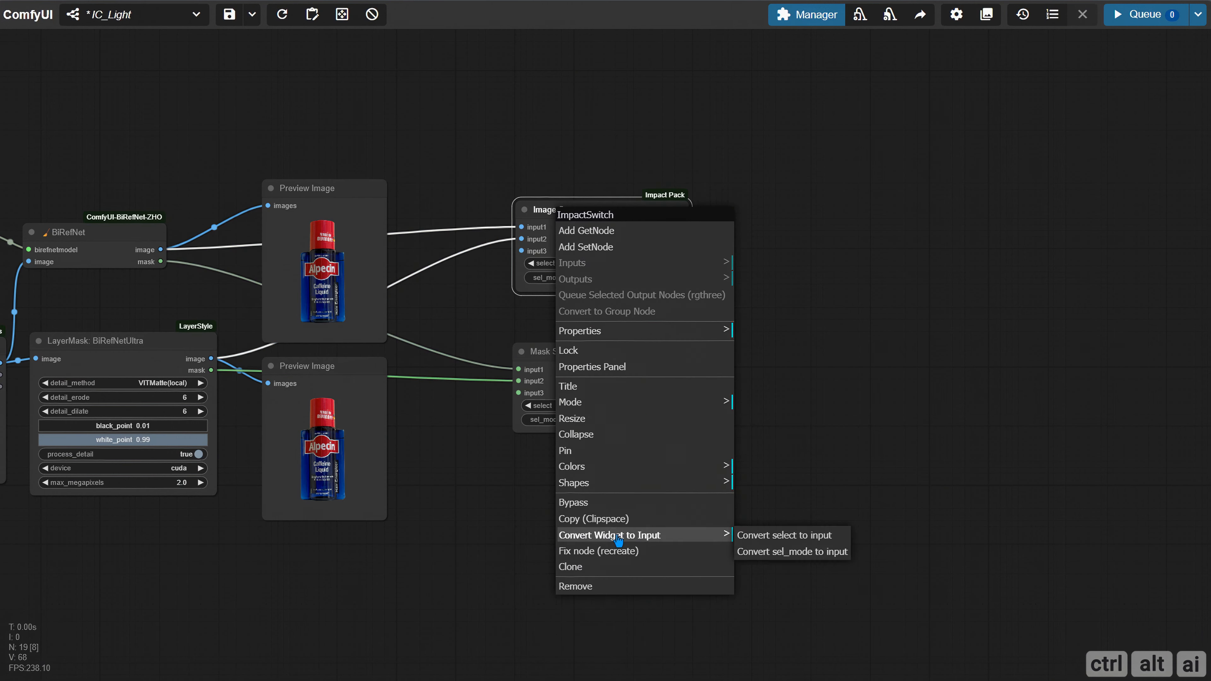
pyautogui.click(773, 537)
pyautogui.rightClick(573, 352)
pyautogui.click(658, 615)
pyautogui.click(784, 615)
pyautogui.moveTo(602, 400); pyautogui.dragTo(627, 396)
# Add an ImpactInt node with value 1 and arrange it below the Image Segment and Mask Segment nodes
pyautogui.doubleClick(431, 447)
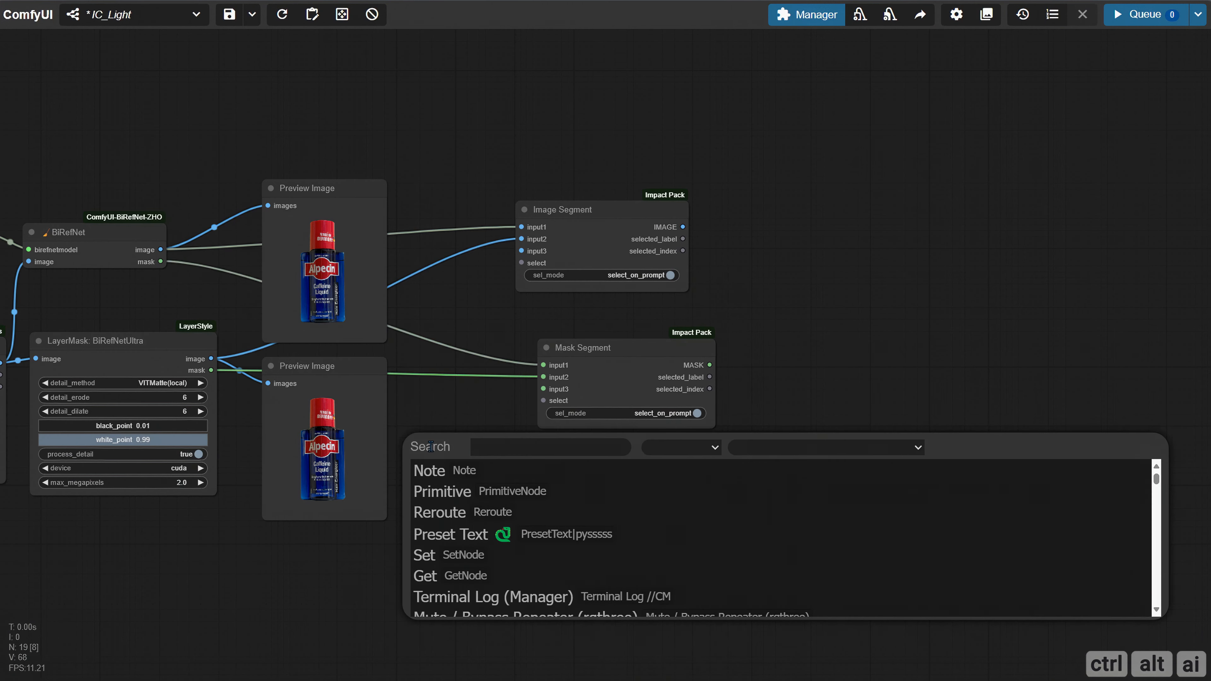
pyautogui.write('impactin')
pyautogui.click(452, 491)
pyautogui.moveTo(625, 350); pyautogui.dragTo(529, 328)
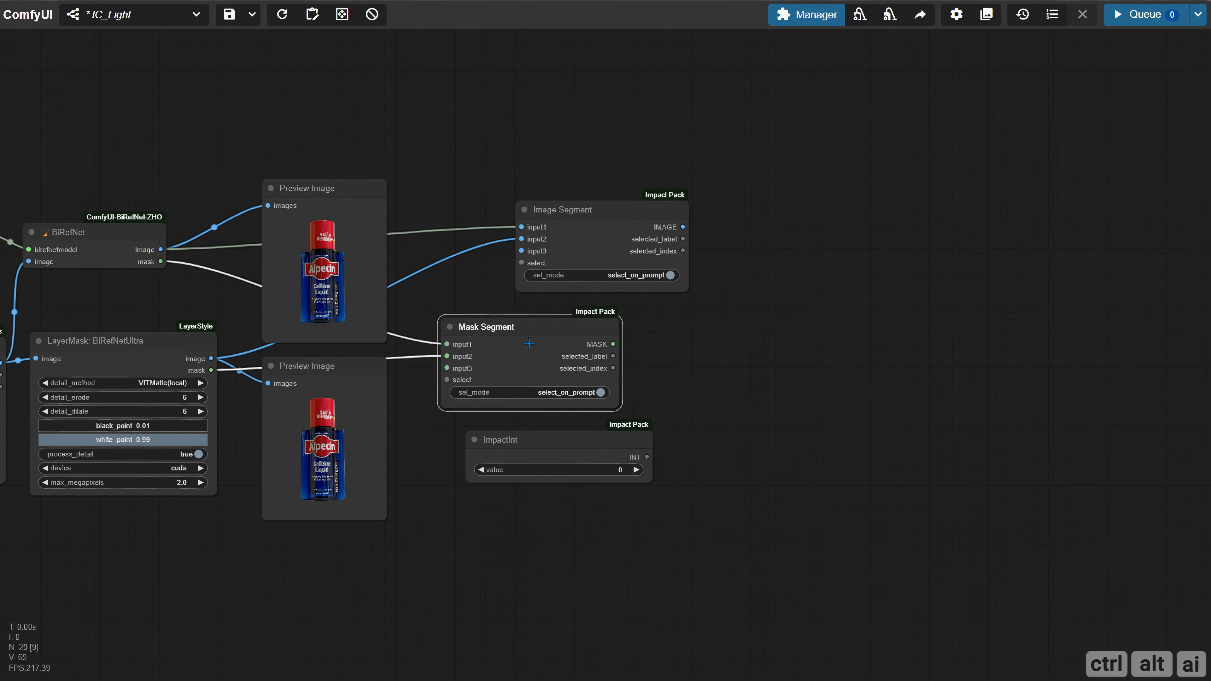
pyautogui.moveTo(594, 211); pyautogui.dragTo(546, 203)
pyautogui.moveTo(559, 443); pyautogui.dragTo(532, 460)
pyautogui.click(607, 486)
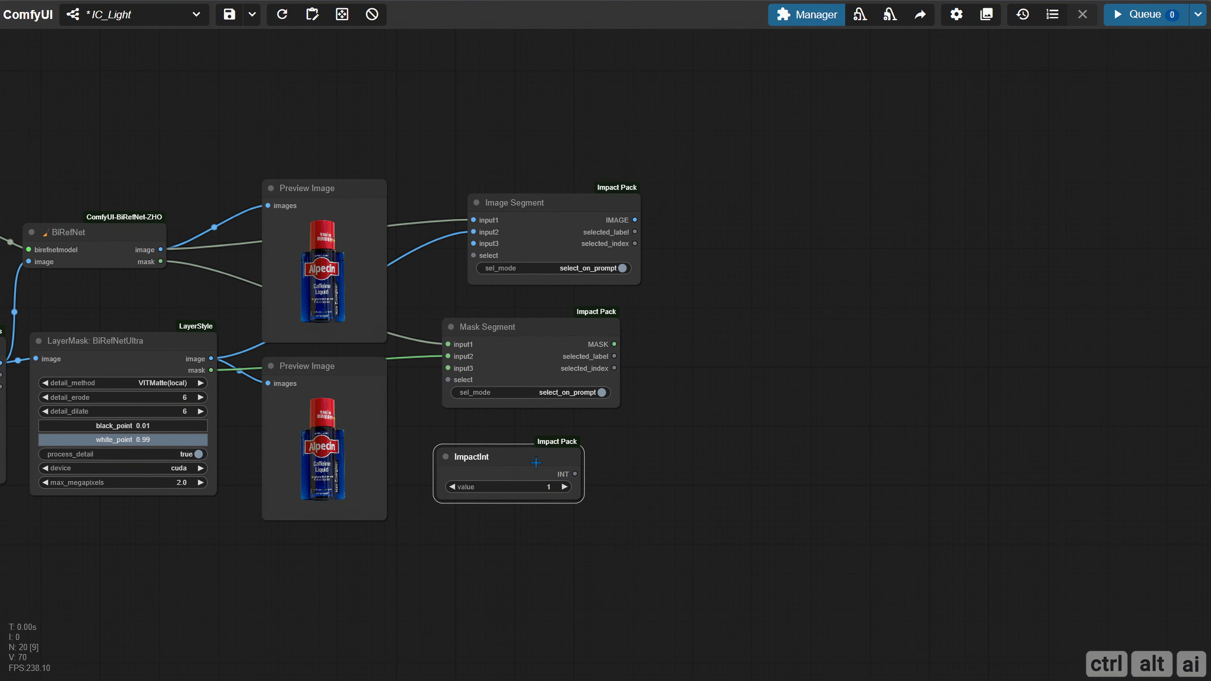
# Connect the new ImpactInt node's INT output to the select inputs of Mask Segment and Image Segment
pyautogui.moveTo(601, 477); pyautogui.dragTo(448, 379)
pyautogui.moveTo(601, 478); pyautogui.dragTo(473, 255)
pyautogui.moveTo(513, 453); pyautogui.dragTo(501, 445)
# Rename the ImpactInt node driving the two segment switches as Select Mask Input
pyautogui.rightClick(461, 451)
pyautogui.click(534, 459)
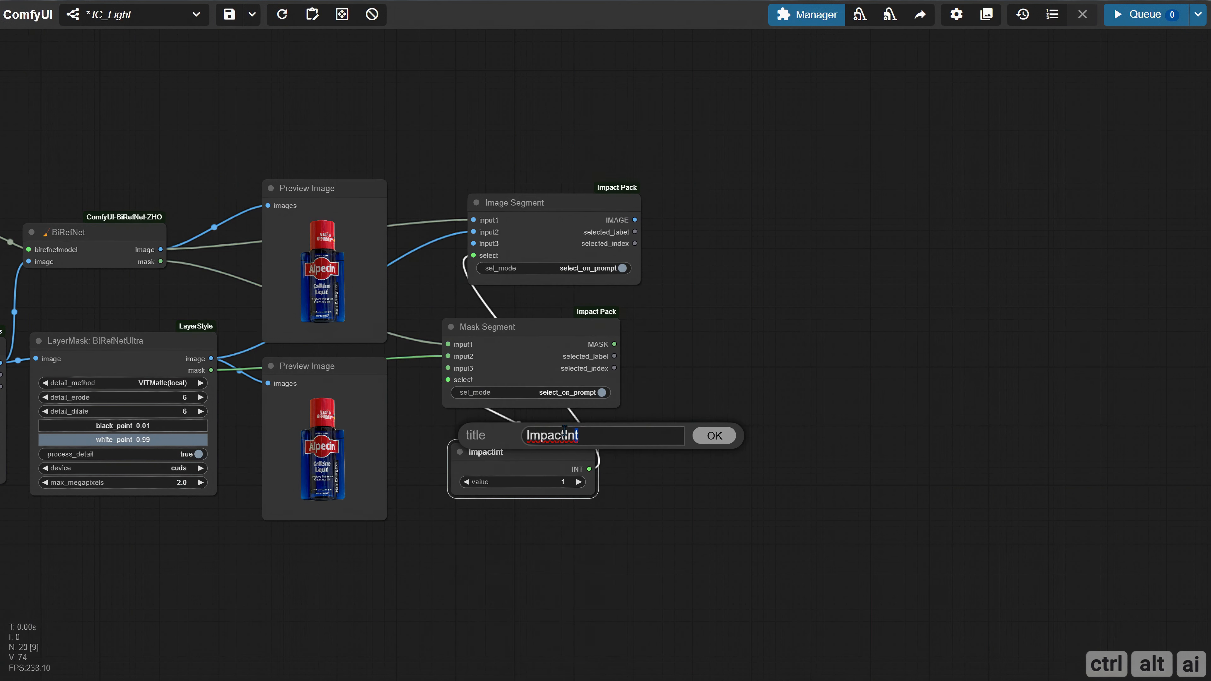
pyautogui.write('Select Mask Input')
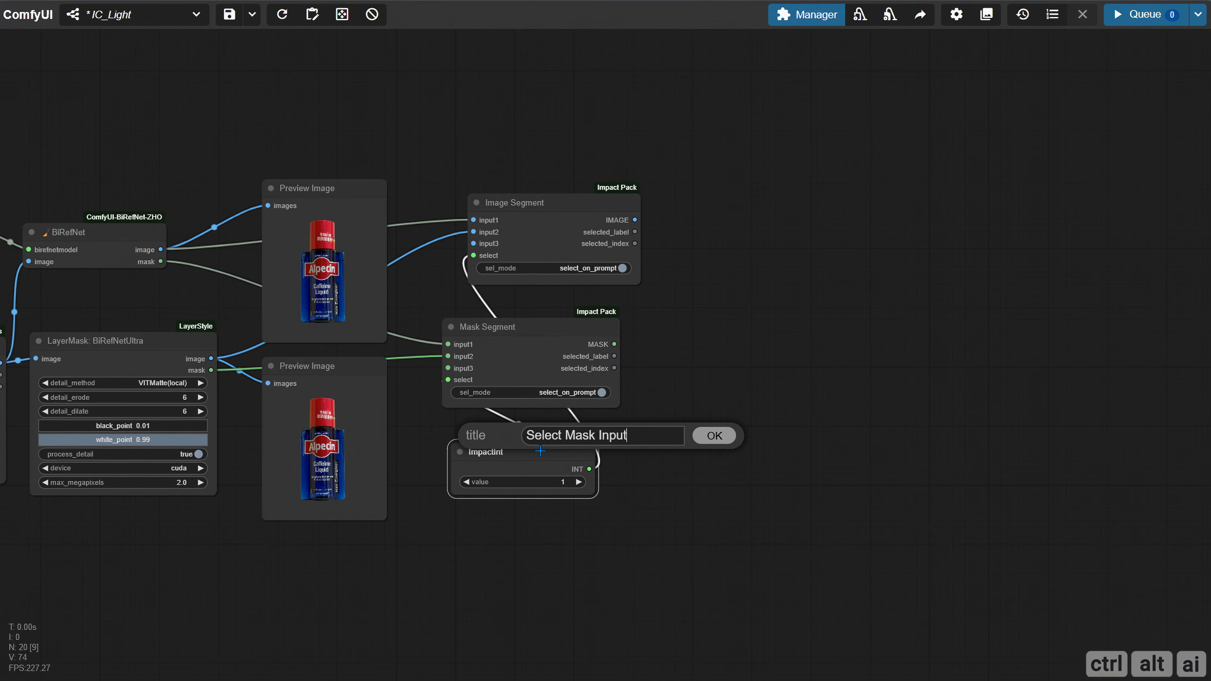
pyautogui.press('Return')
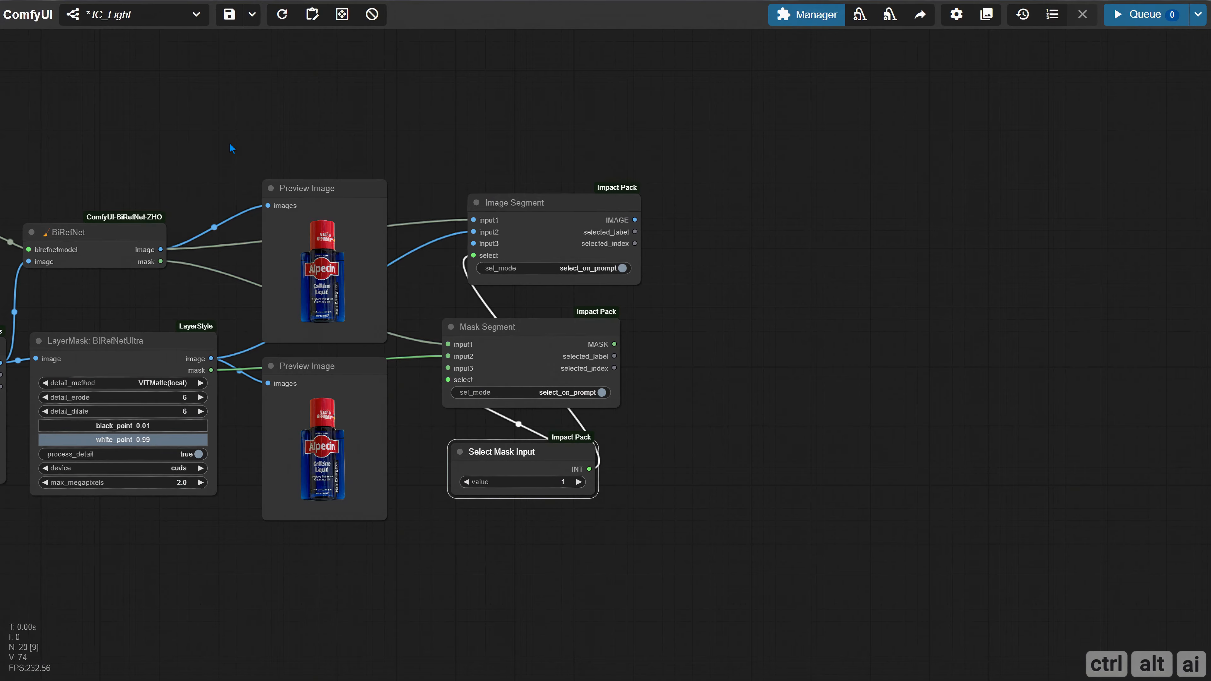
# Rename the ImpactInt node driving the Width and Height switches as Select Resolution Input
pyautogui.moveTo(202, 138); pyautogui.dragTo(1141, 133)
pyautogui.moveTo(503, 135); pyautogui.dragTo(1176, 116)
pyautogui.rightClick(329, 385)
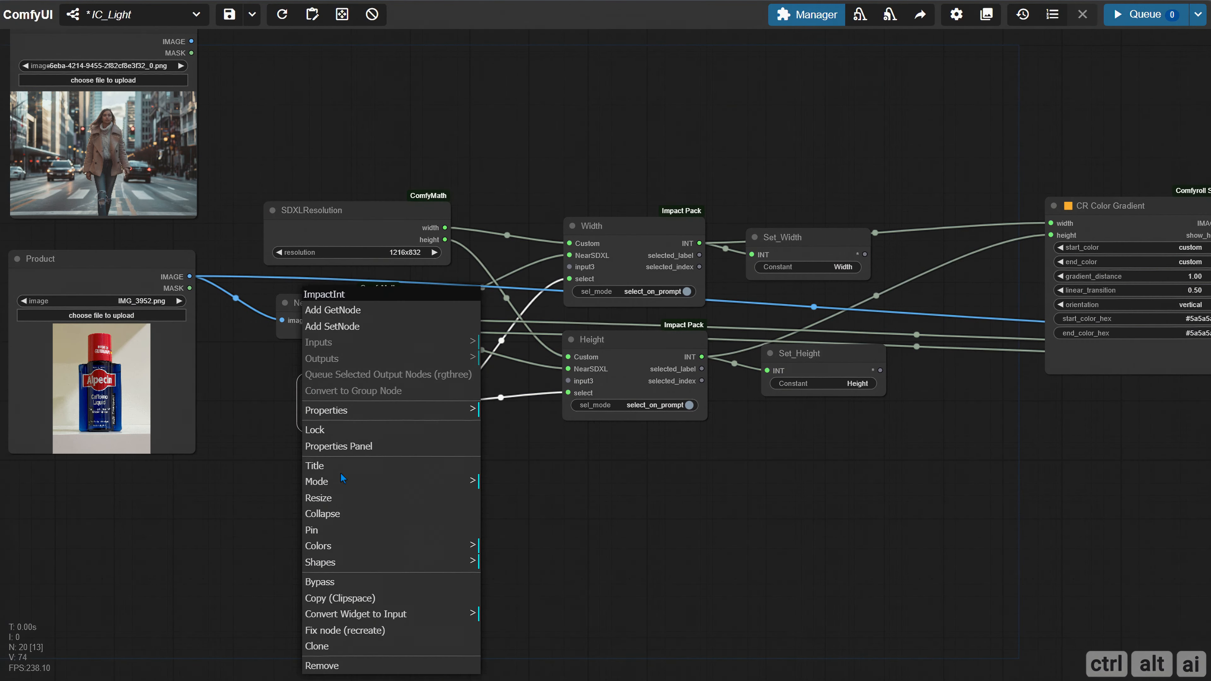
pyautogui.click(334, 381)
pyautogui.write('Select Resolution Inpu')
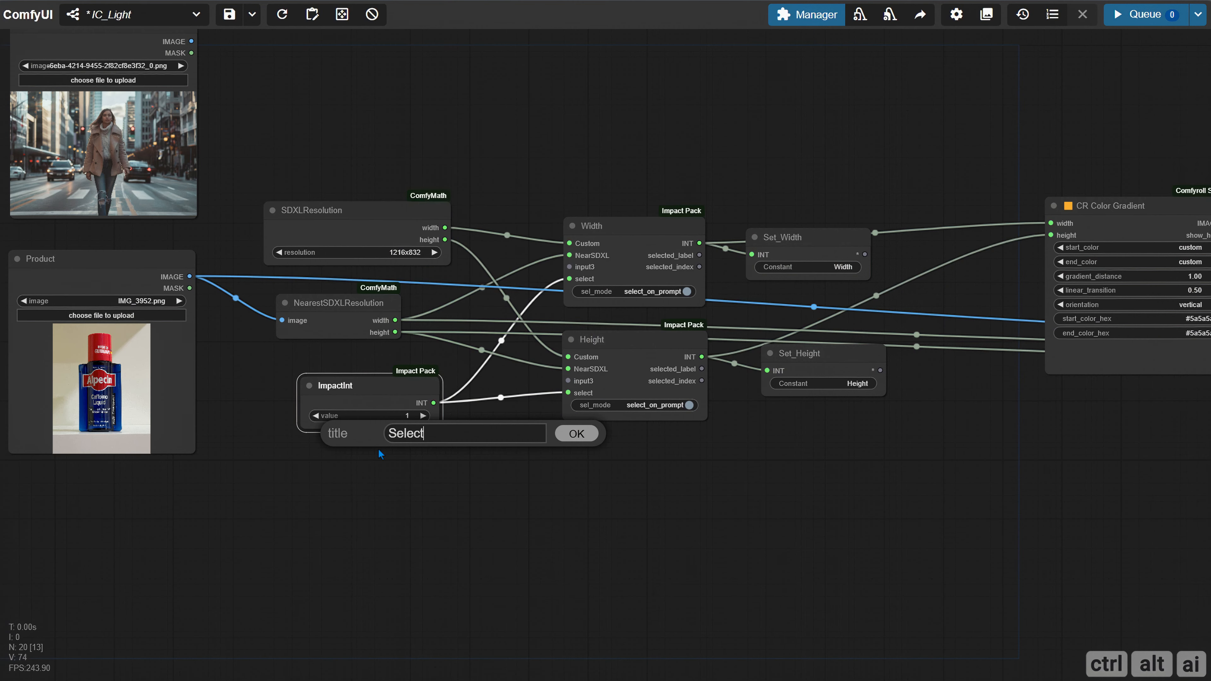
pyautogui.write('t')
pyautogui.press('Return')
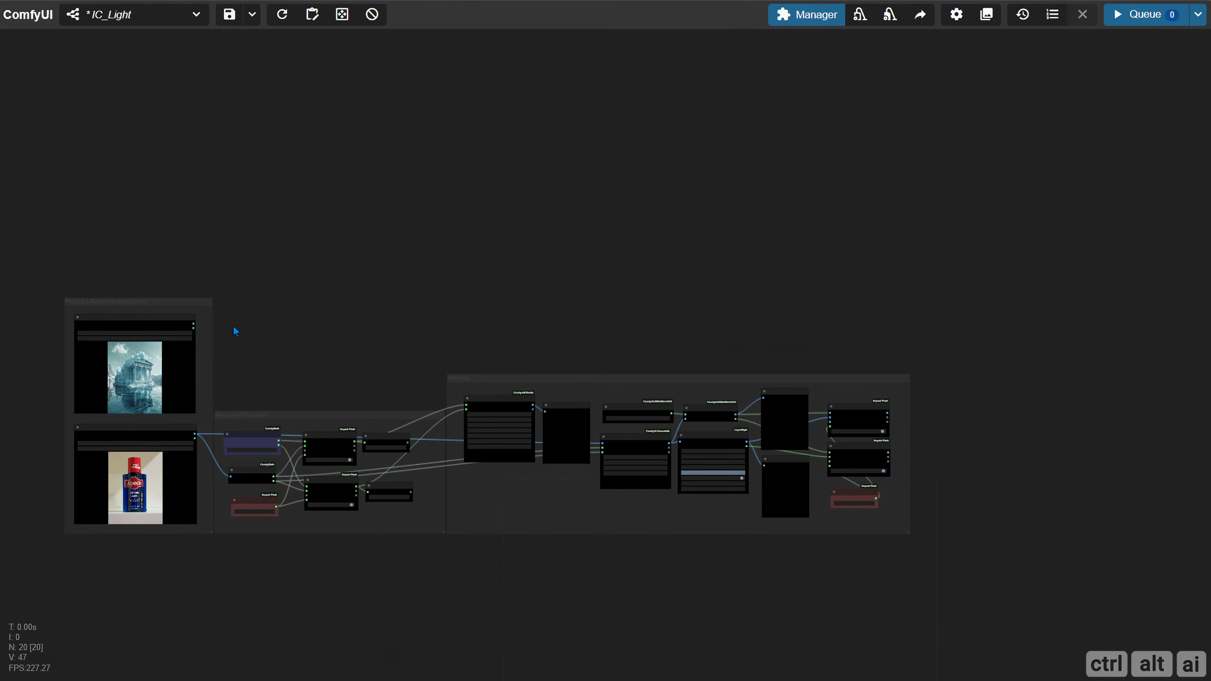
# Examine the grouped workflow from Product & Reference Background through Resolution Calculation to Masking, ending at the empty canvas beyond it
pyautogui.scroll(13, 233, 326)
pyautogui.moveTo(269, 321); pyautogui.dragTo(649, 257)
pyautogui.scroll(-1, 836, 305)
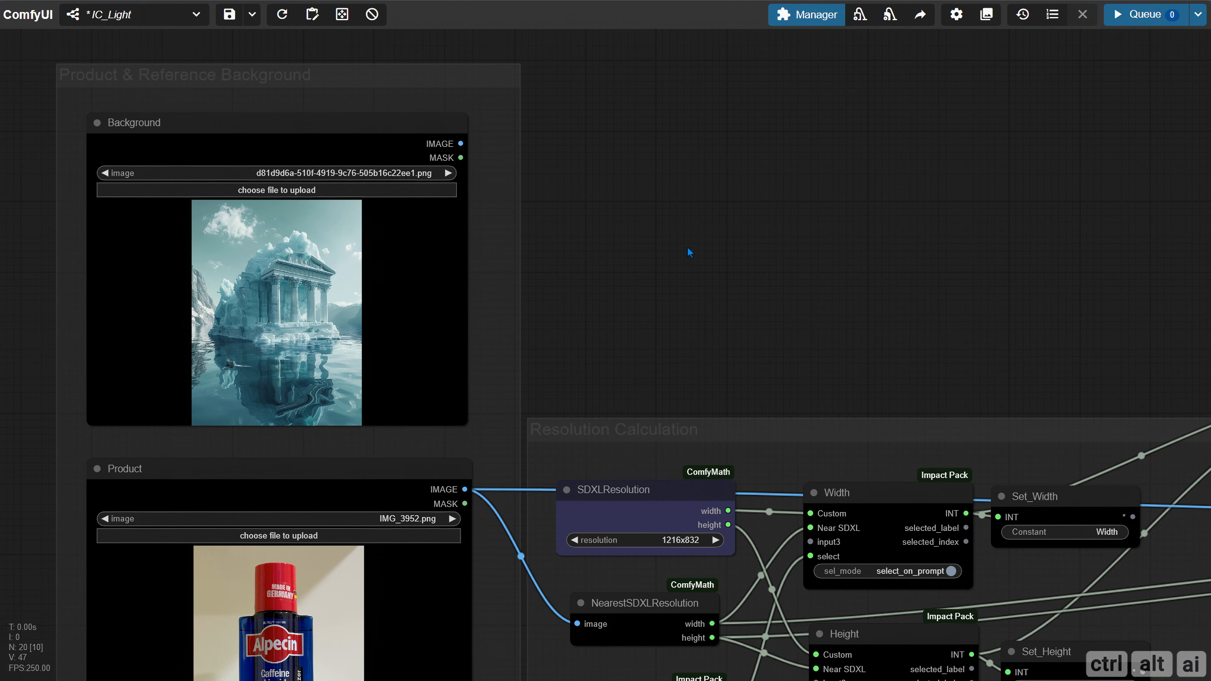
pyautogui.scroll(-2, 687, 249)
pyautogui.moveTo(673, 203); pyautogui.dragTo(473, 122)
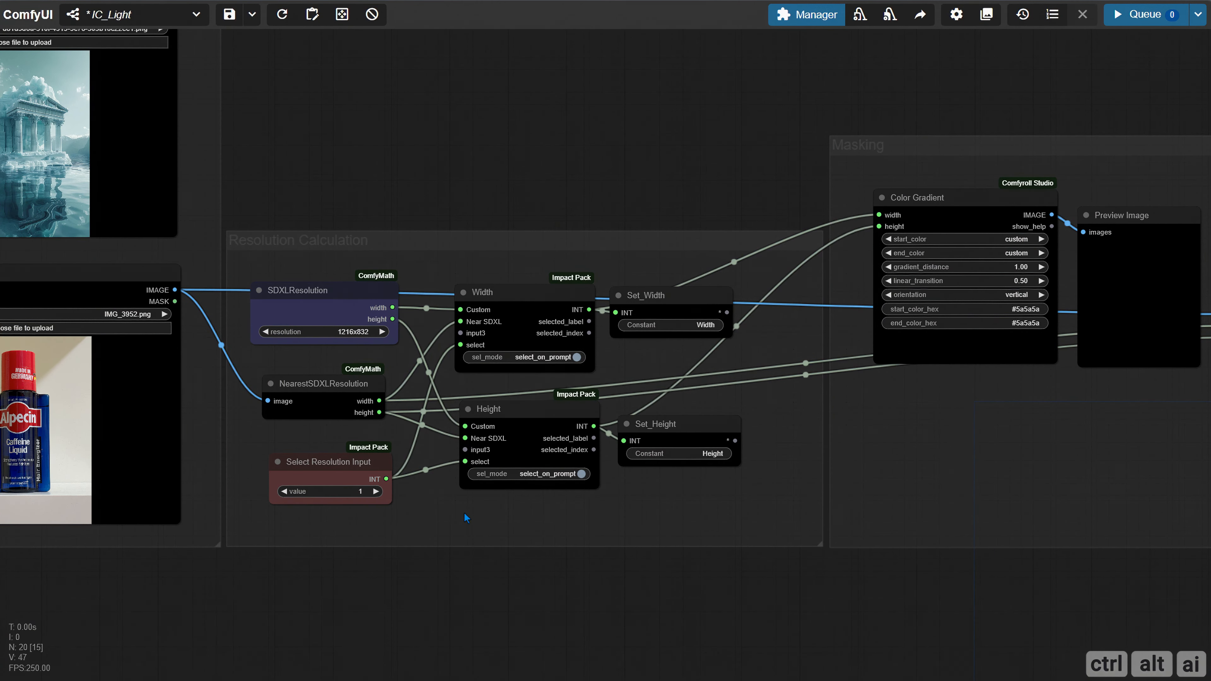
pyautogui.moveTo(925, 602); pyautogui.dragTo(392, 590)
pyautogui.moveTo(507, 592); pyautogui.dragTo(413, 574)
pyautogui.scroll(-2, 412, 574)
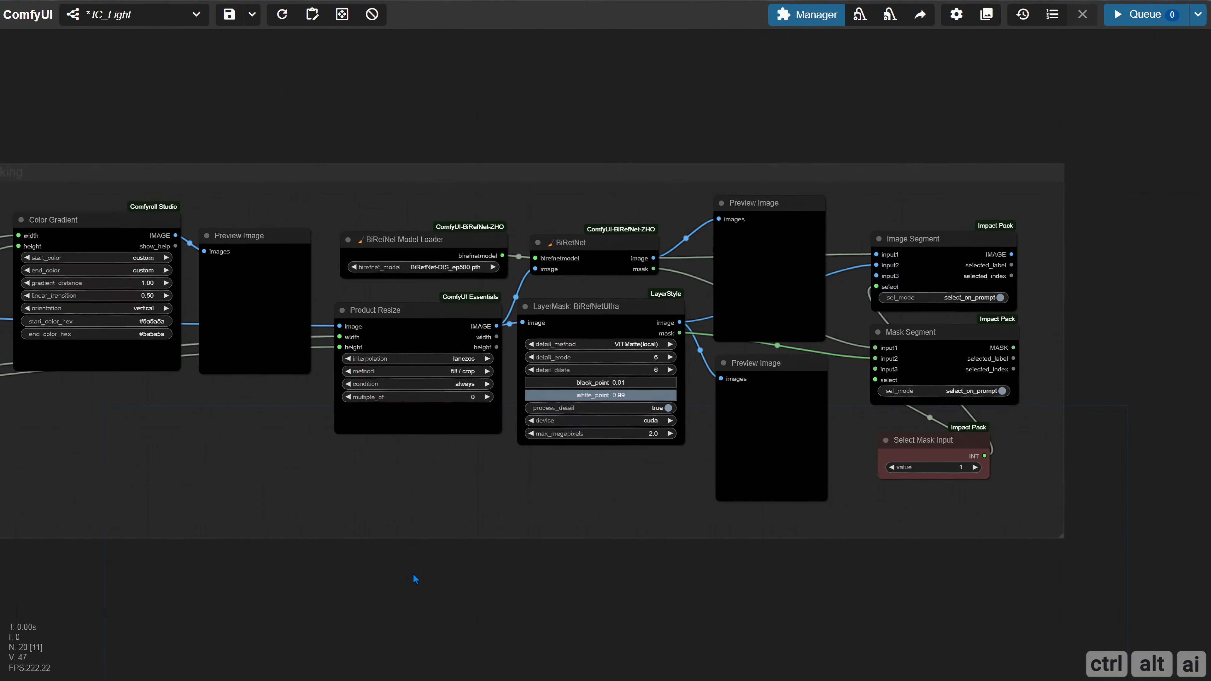
pyautogui.moveTo(636, 582); pyautogui.dragTo(10, 583)
pyautogui.moveTo(471, 293); pyautogui.dragTo(381, 290)
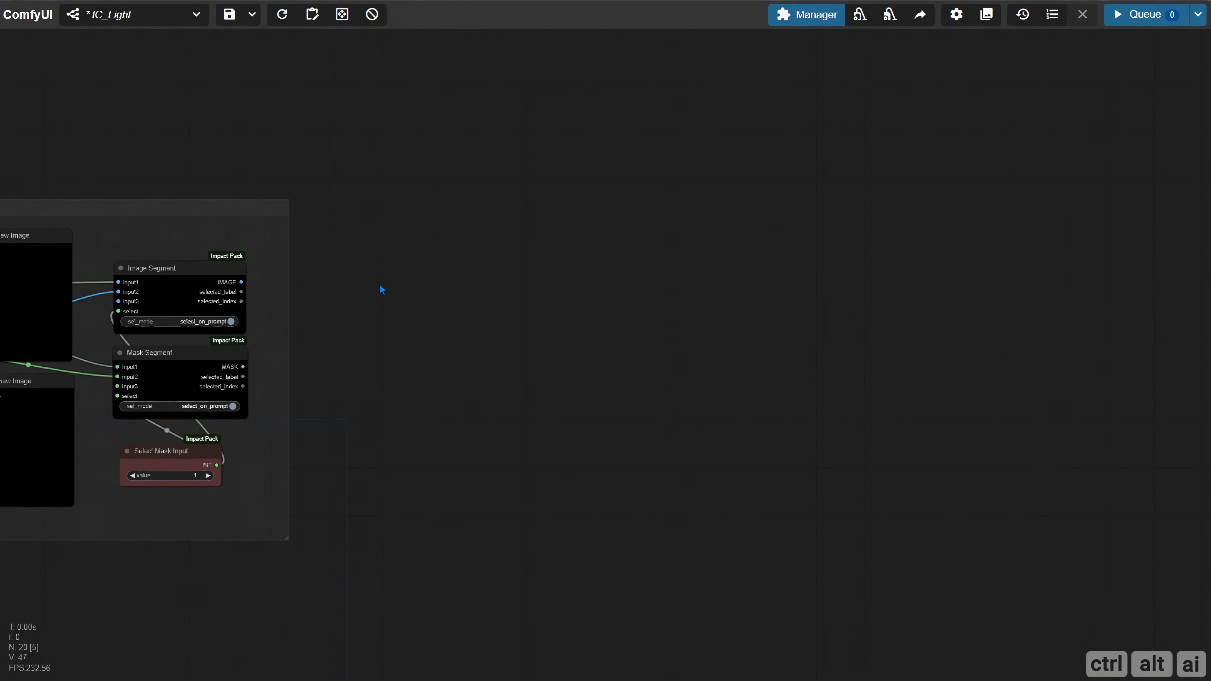
# Add a LayerUtility: ImageBlendAdvance V2 node beyond the Masking group and set its invert_mask to false
pyautogui.doubleClick(362, 268)
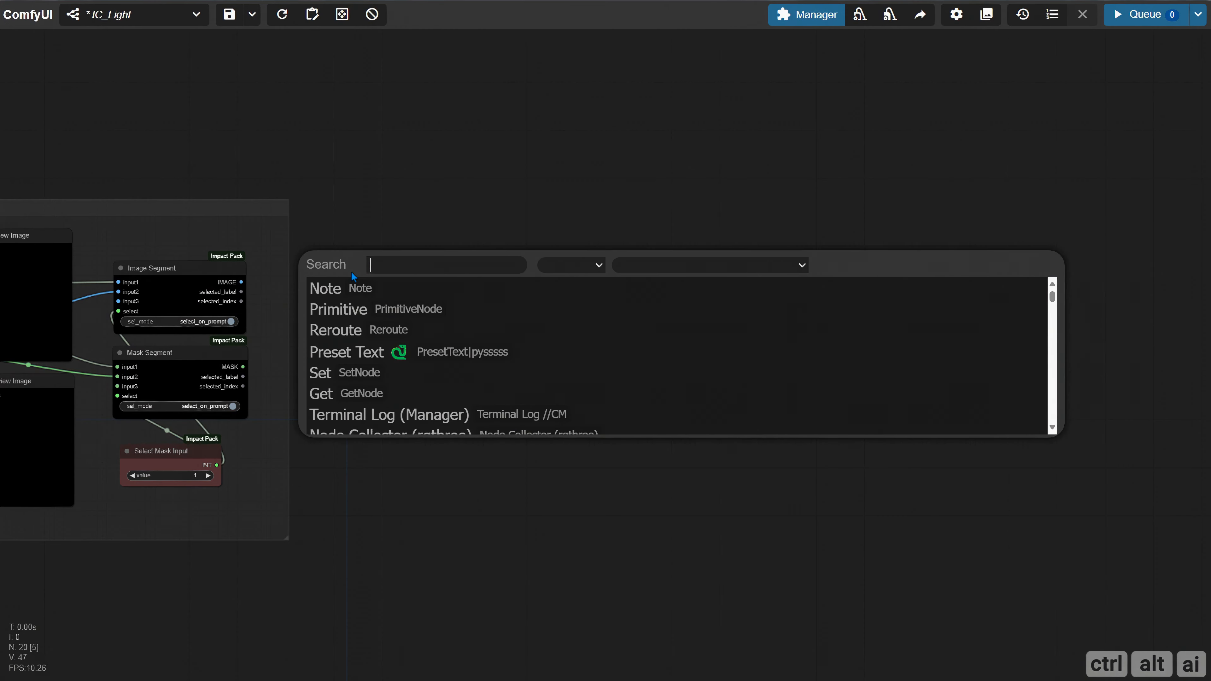
pyautogui.write('blend')
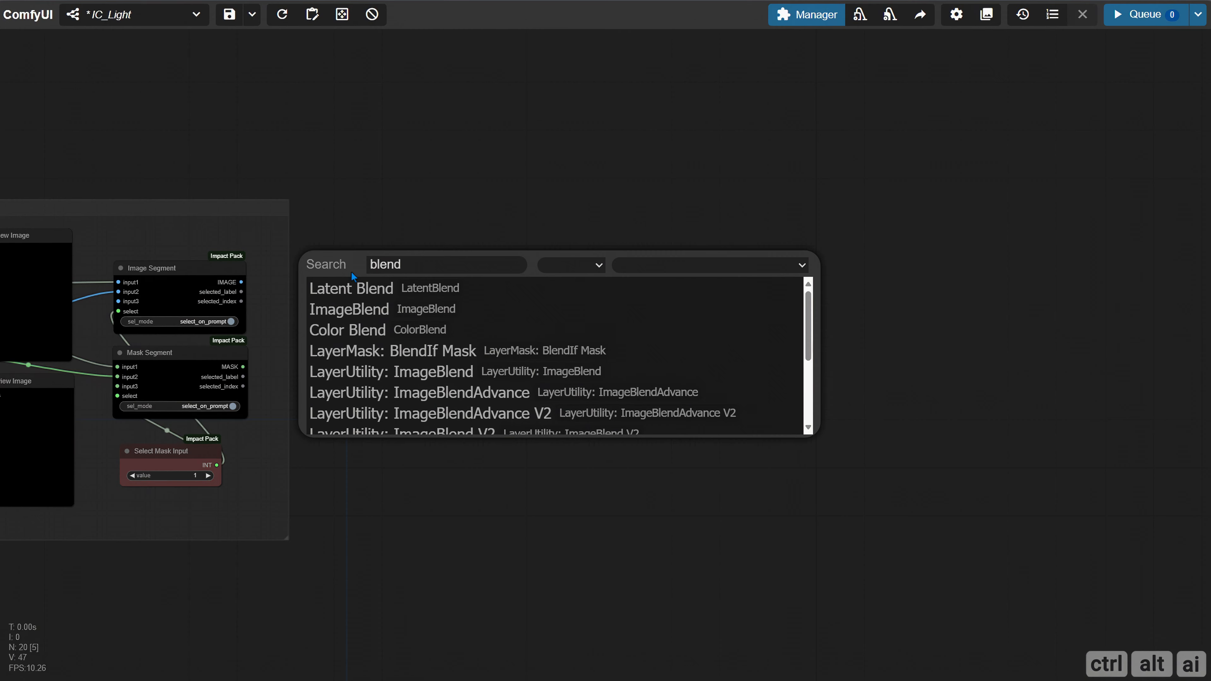
pyautogui.scroll(-3, 329, 353)
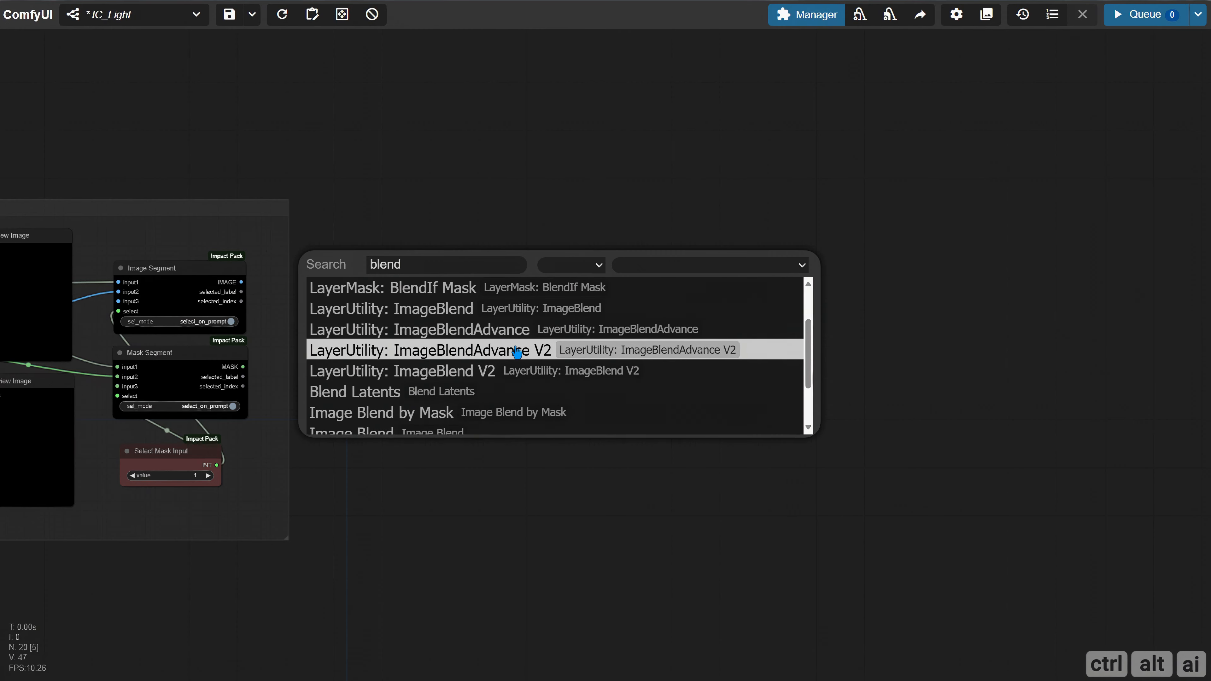
pyautogui.click(517, 354)
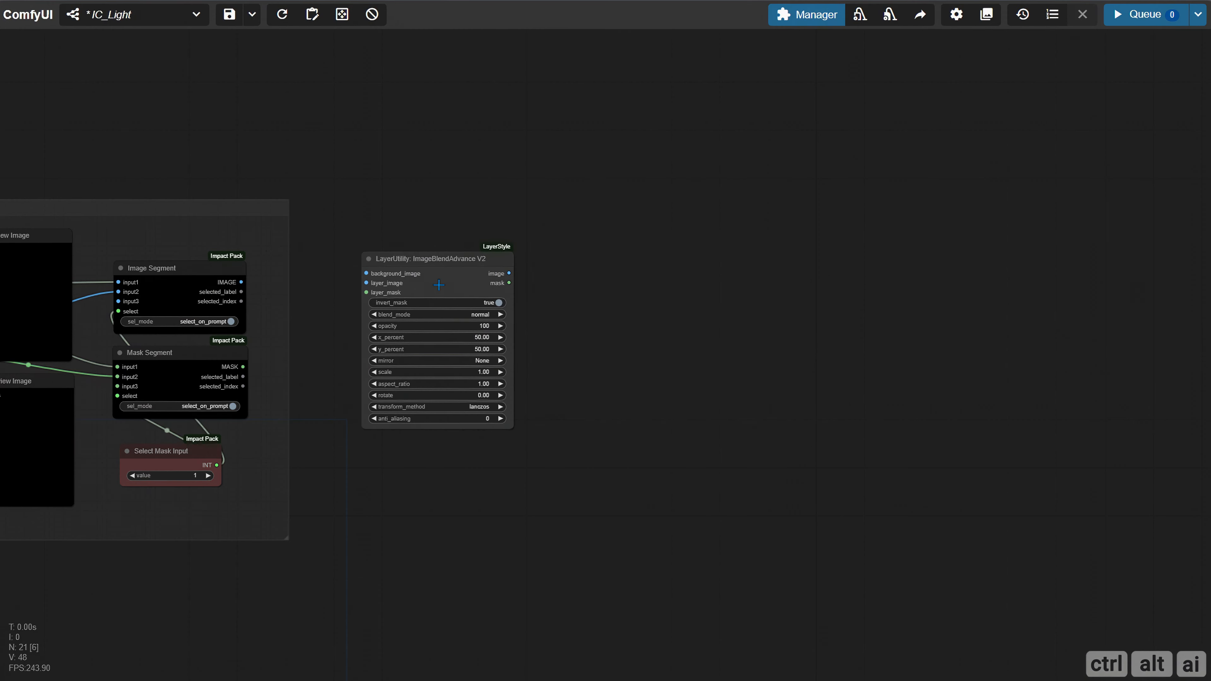
pyautogui.scroll(5, 448, 285)
pyautogui.moveTo(689, 303); pyautogui.dragTo(646, 259)
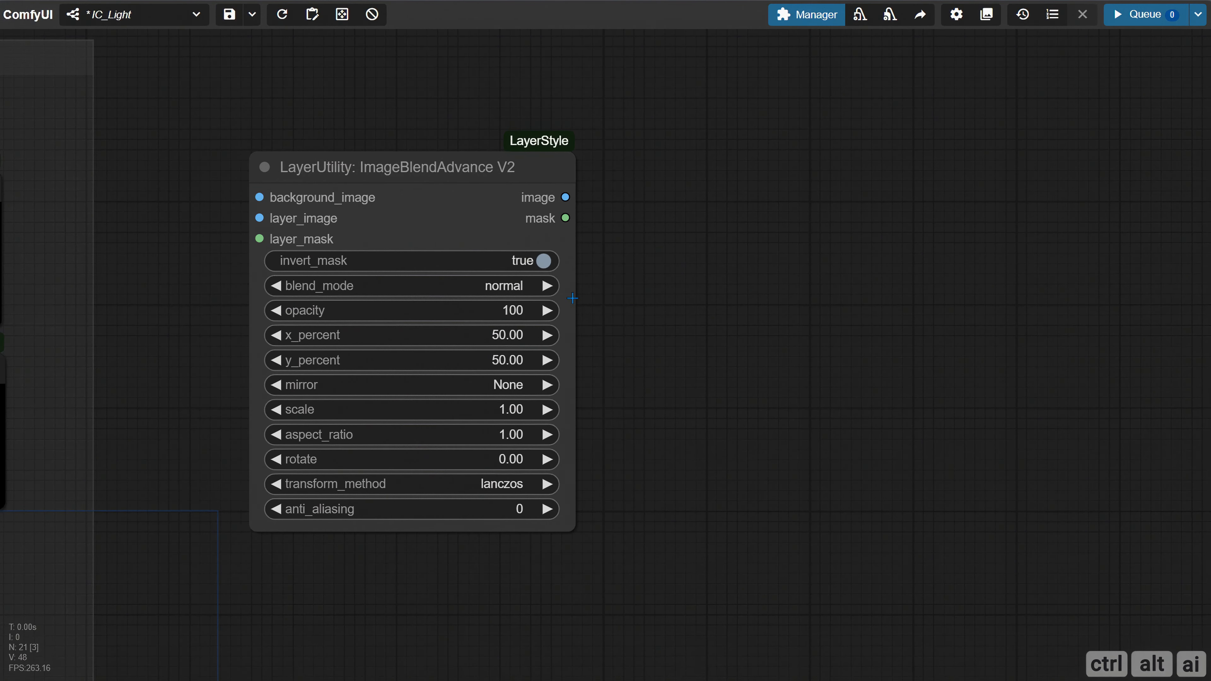
pyautogui.click(543, 261)
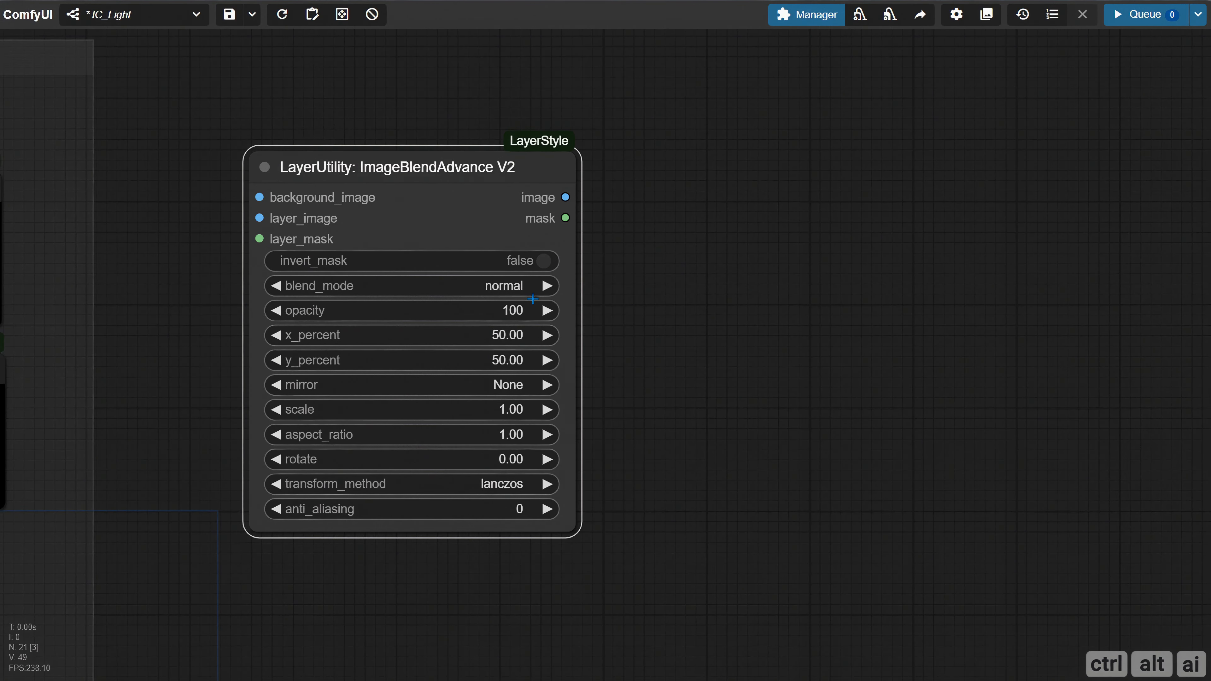
# Connect Image Segment's IMAGE output to the blend node's layer_image and Mask Segment's MASK output to its layer_mask
pyautogui.scroll(-4, 579, 384)
pyautogui.moveTo(318, 390); pyautogui.dragTo(607, 415)
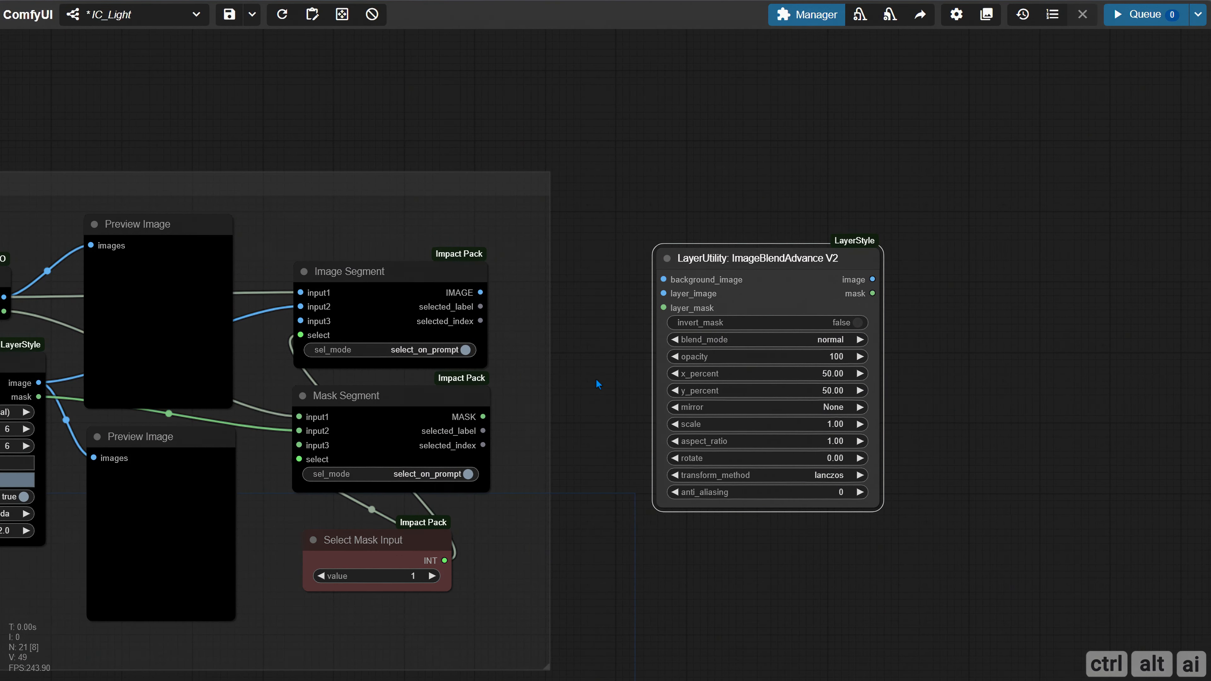
pyautogui.moveTo(480, 293); pyautogui.dragTo(667, 293)
pyautogui.moveTo(483, 417); pyautogui.dragTo(664, 307)
# Connect the Color Gradient node's IMAGE output to the blend node's background_image, placing the blend node back outside the Masking group
pyautogui.moveTo(716, 192); pyautogui.dragTo(1137, 157)
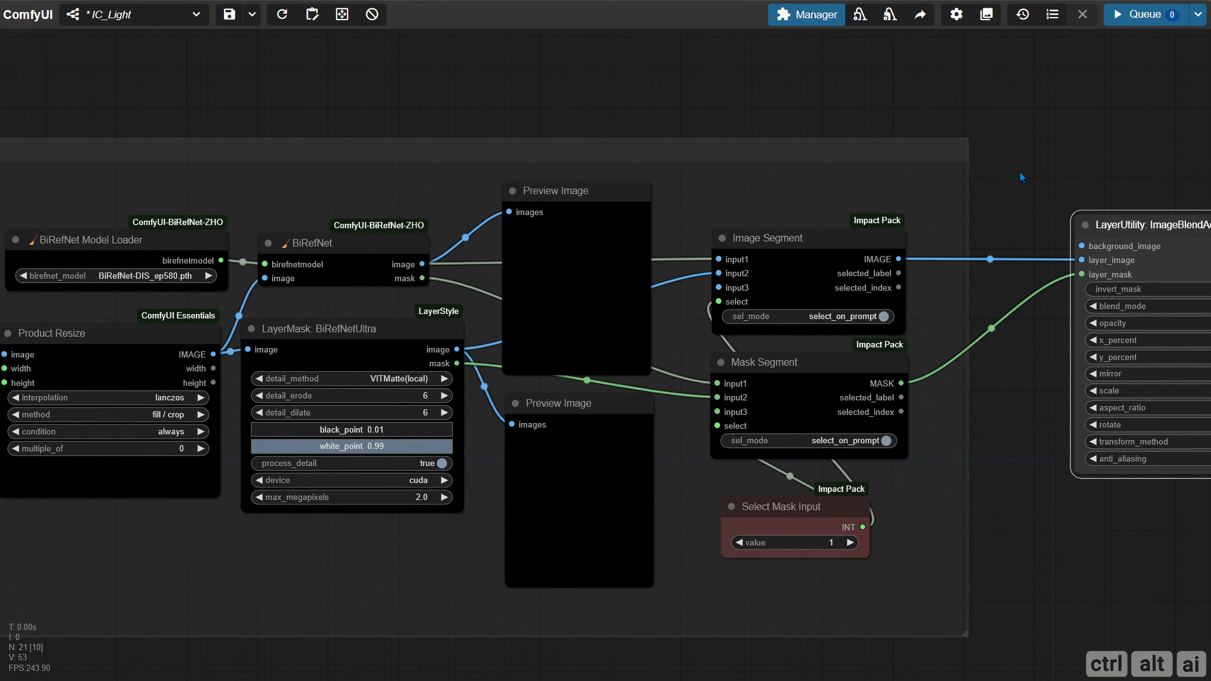
pyautogui.scroll(-3, 637, 342)
pyautogui.moveTo(123, 200); pyautogui.dragTo(267, 195)
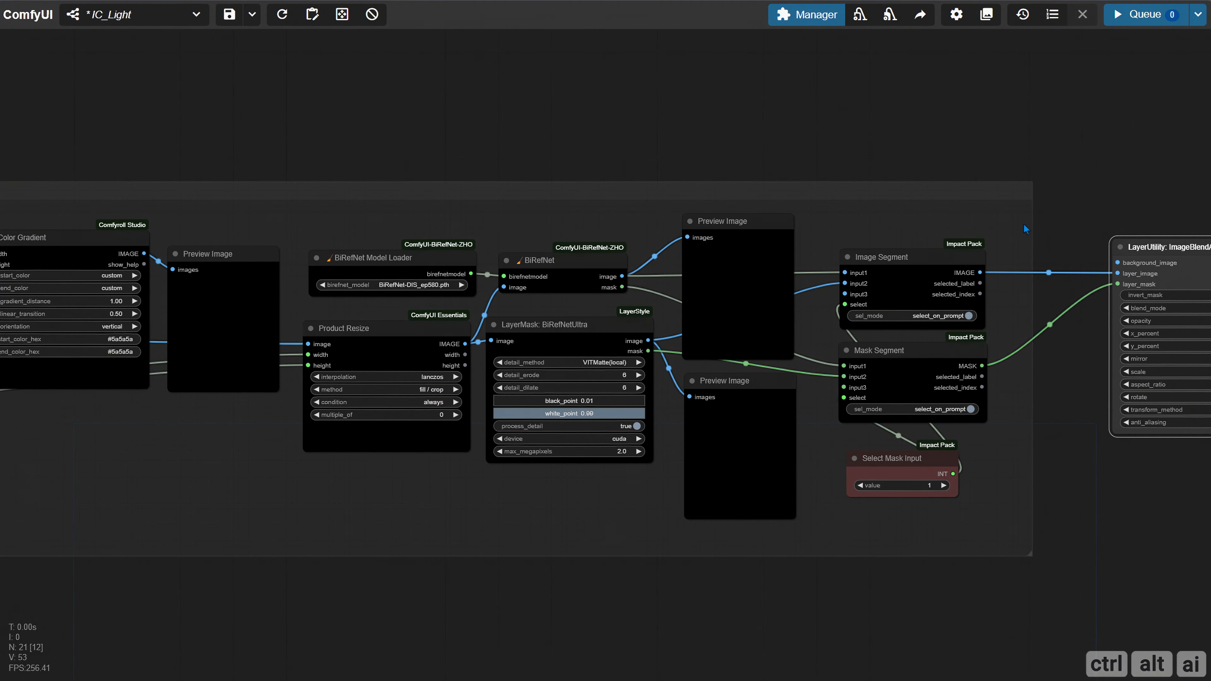
pyautogui.moveTo(1146, 255); pyautogui.dragTo(261, 179)
pyautogui.scroll(4, 184, 238)
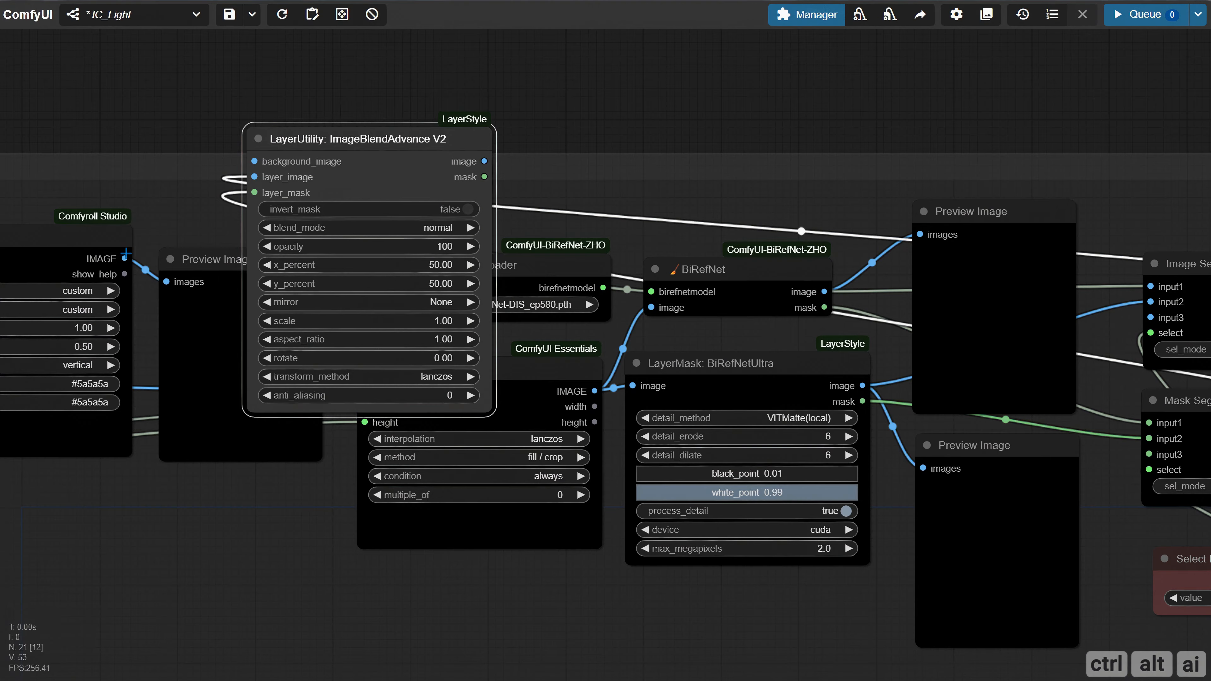
pyautogui.moveTo(131, 138); pyautogui.dragTo(351, 136)
pyautogui.moveTo(345, 256); pyautogui.dragTo(475, 161)
pyautogui.scroll(-6, 377, 193)
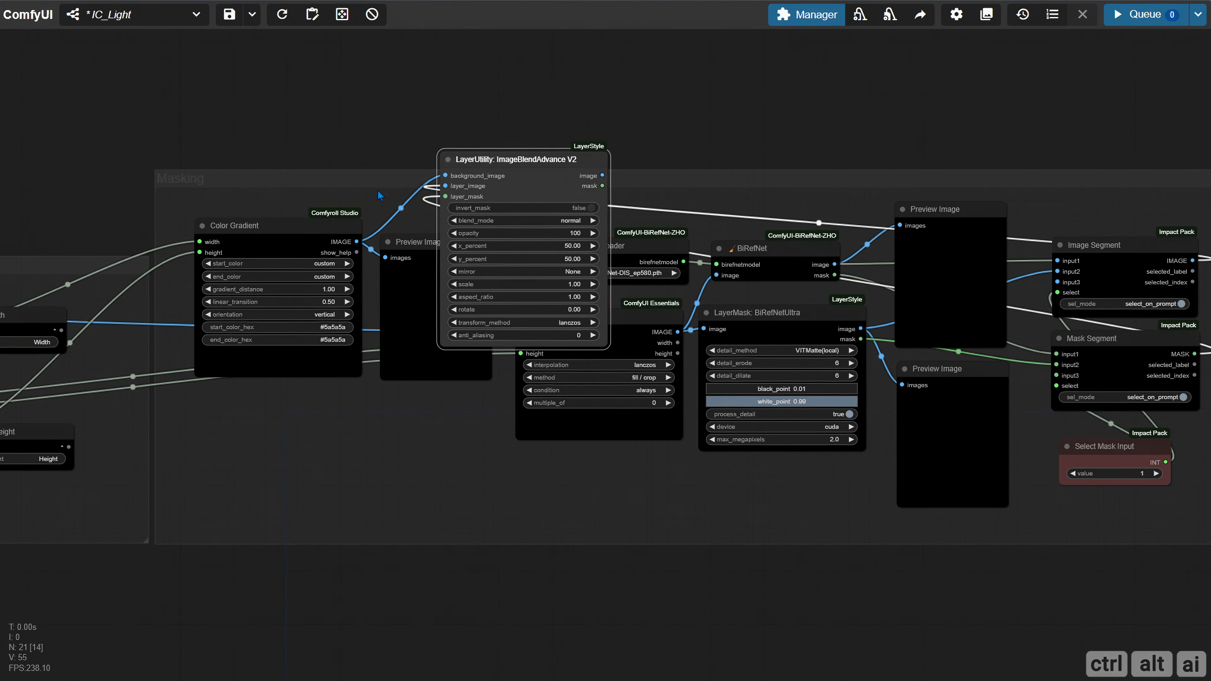
pyautogui.moveTo(519, 121); pyautogui.dragTo(594, 143)
pyautogui.moveTo(764, 143); pyautogui.dragTo(423, 157)
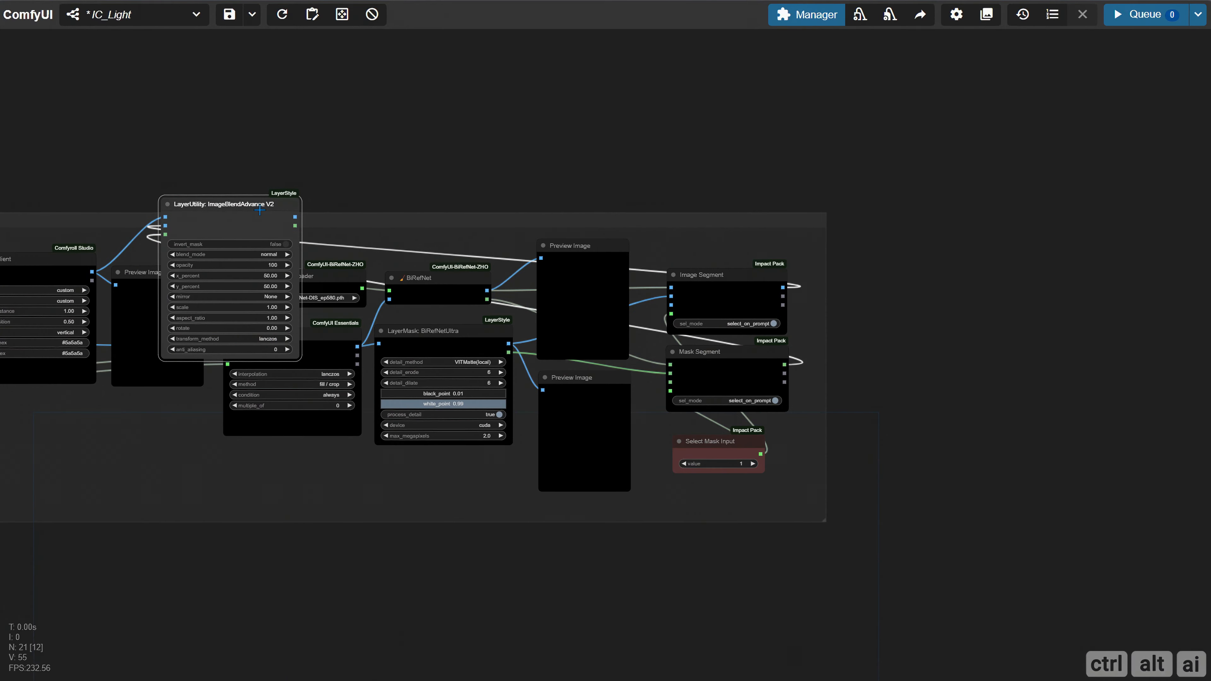
pyautogui.moveTo(258, 213); pyautogui.dragTo(950, 253)
# Attach an enlarged Preview Image node to the blend node's image output and run the workflow
pyautogui.moveTo(978, 491); pyautogui.dragTo(293, 493)
pyautogui.scroll(5, 272, 375)
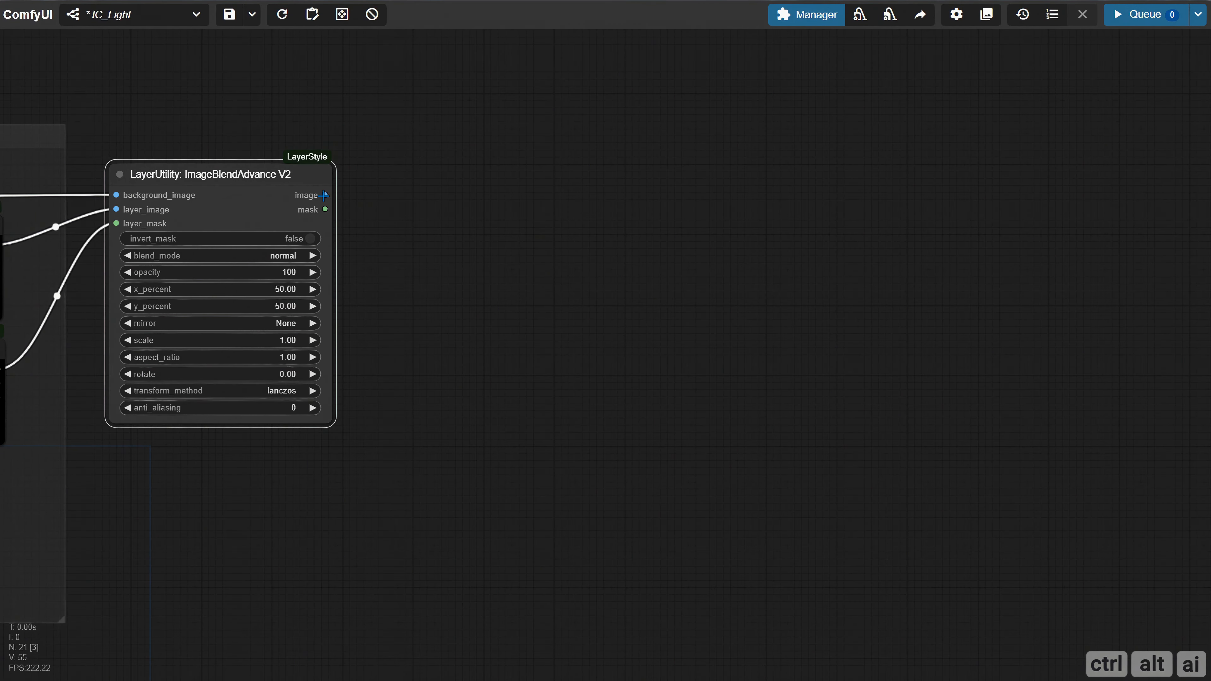
pyautogui.moveTo(325, 195); pyautogui.dragTo(428, 171)
pyautogui.click(484, 292)
pyautogui.hotkey('ctrl', 'Return')
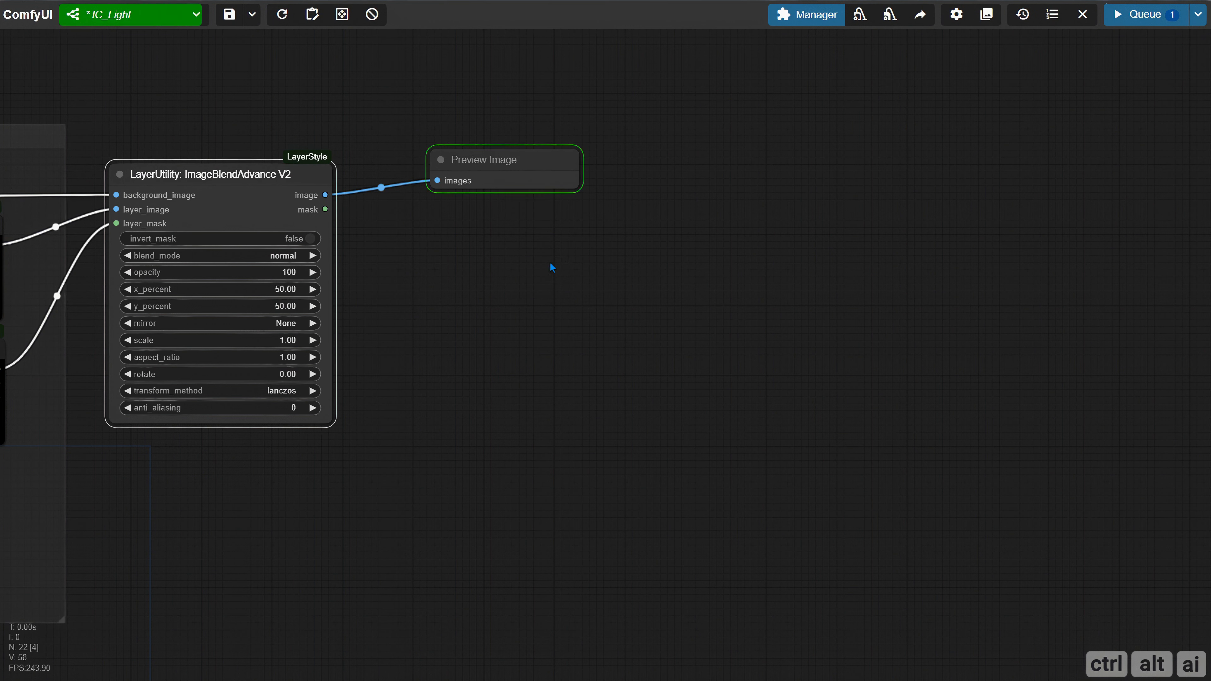
pyautogui.moveTo(530, 211); pyautogui.dragTo(497, 201)
pyautogui.moveTo(552, 352); pyautogui.dragTo(664, 452)
pyautogui.moveTo(322, 489); pyautogui.dragTo(593, 475)
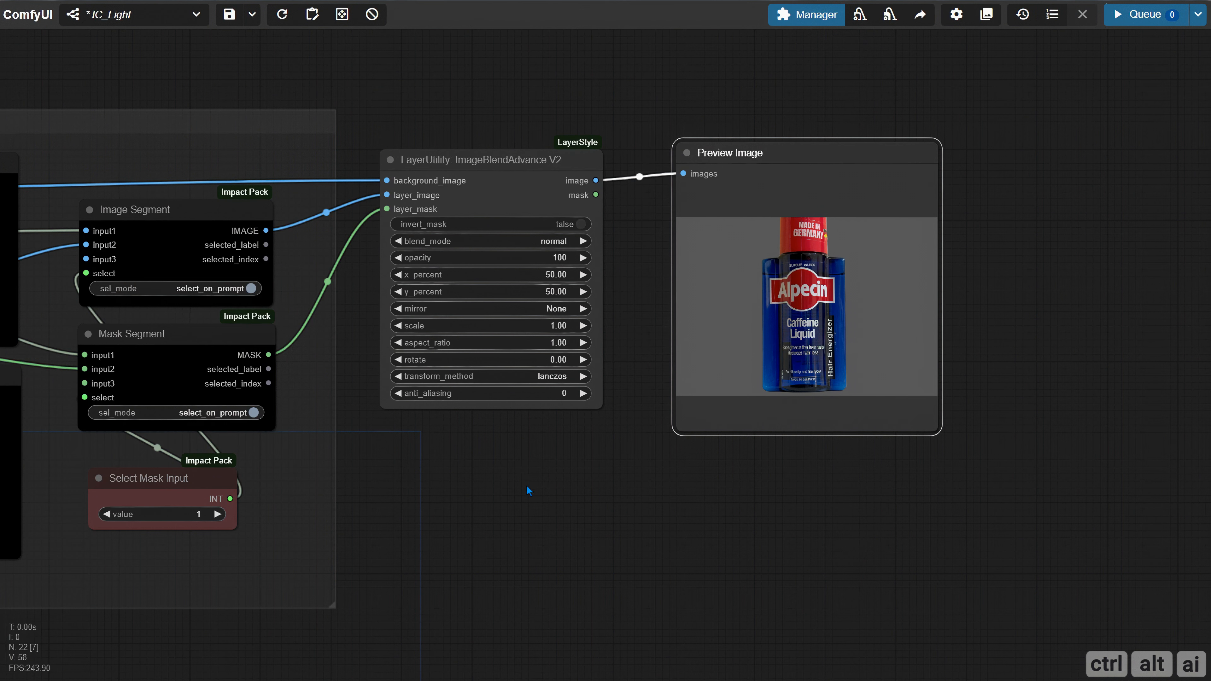
# Set the blend node's scale to 0.7 and run the workflow
pyautogui.click(553, 325)
pyautogui.write('0.7')
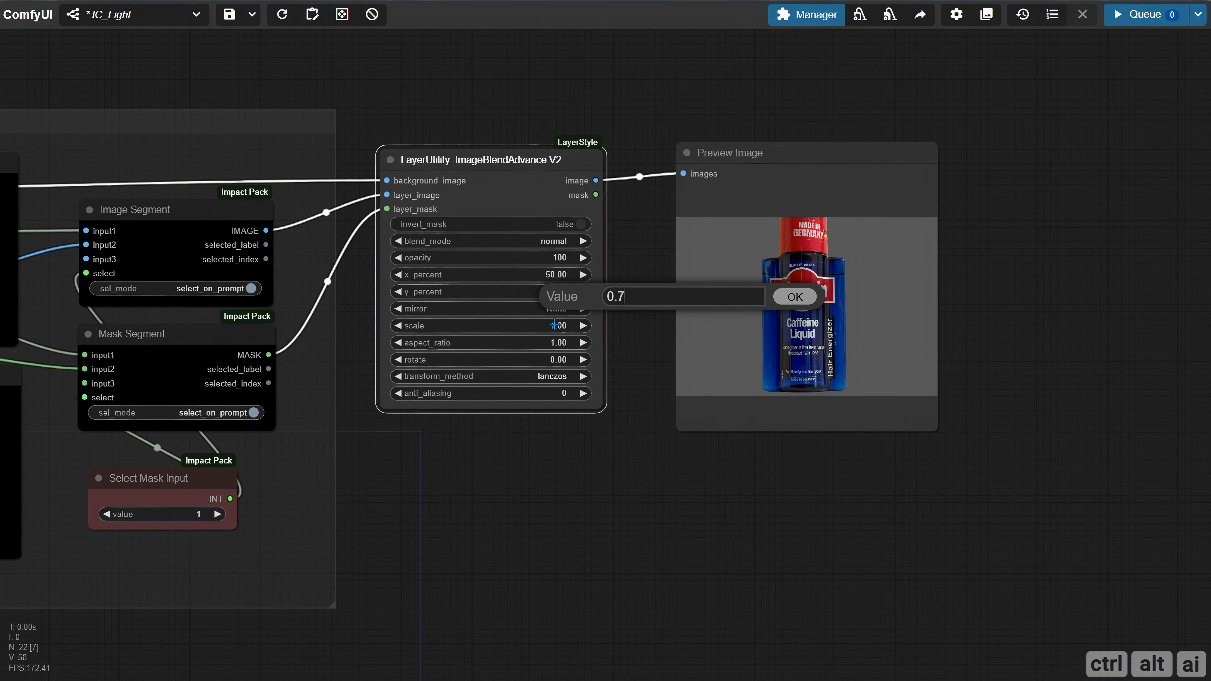
pyautogui.press('Return')
pyautogui.click(1144, 14)
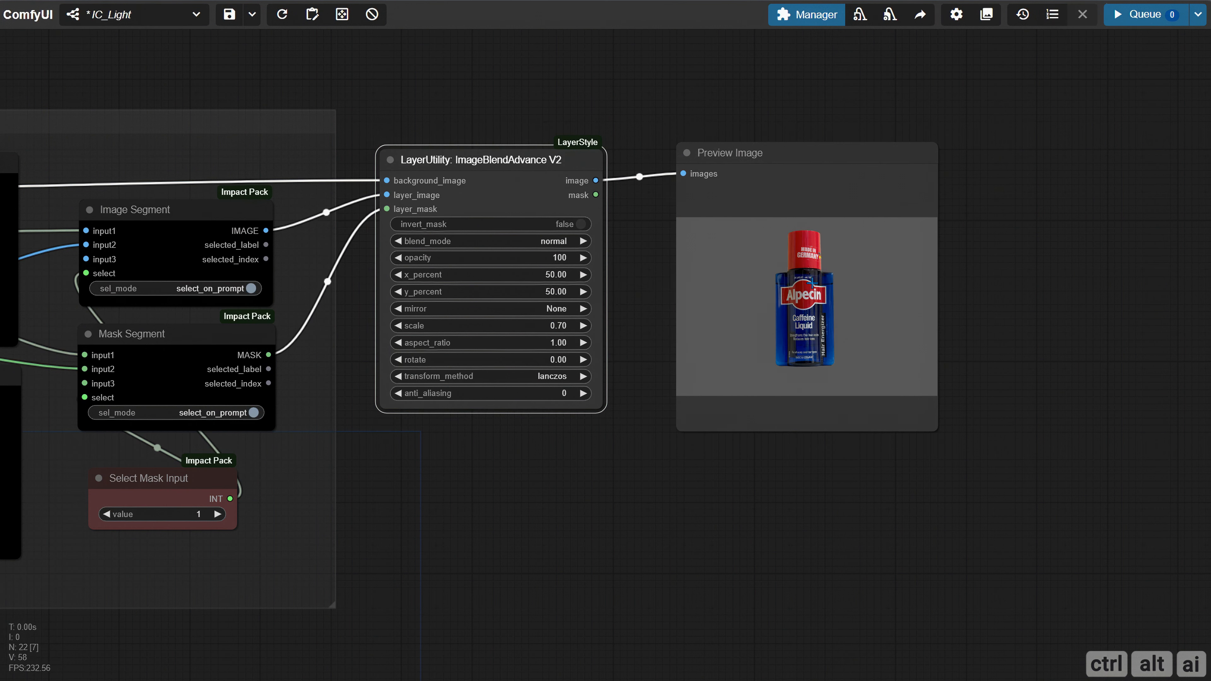
# Set the blend node's x_percent to 20 and run the workflow
pyautogui.moveTo(960, 302); pyautogui.dragTo(891, 306)
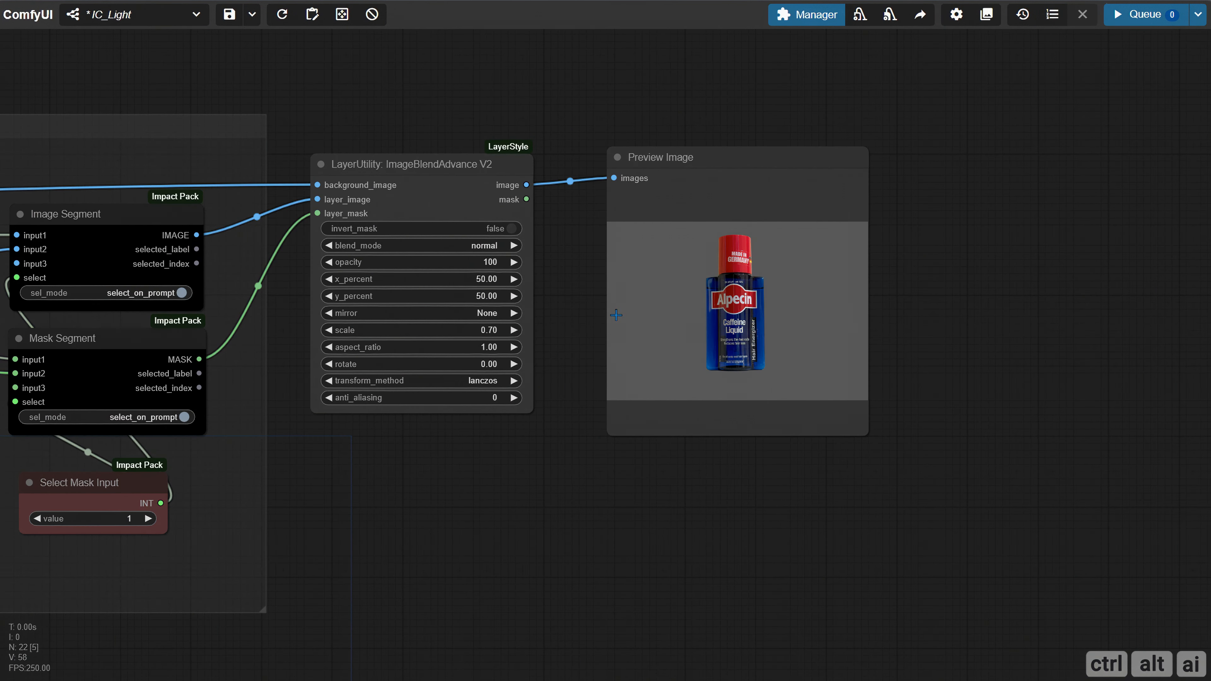
pyautogui.moveTo(544, 315); pyautogui.dragTo(552, 286)
pyautogui.scroll(2, 565, 315)
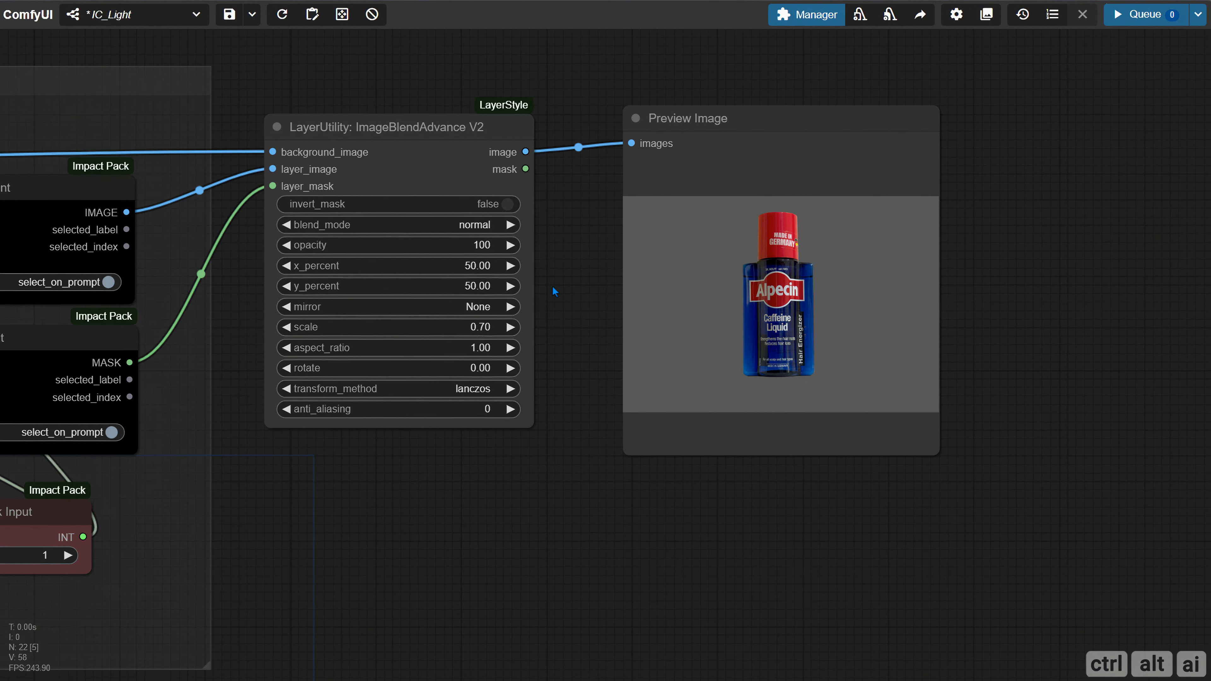
pyautogui.click(471, 264)
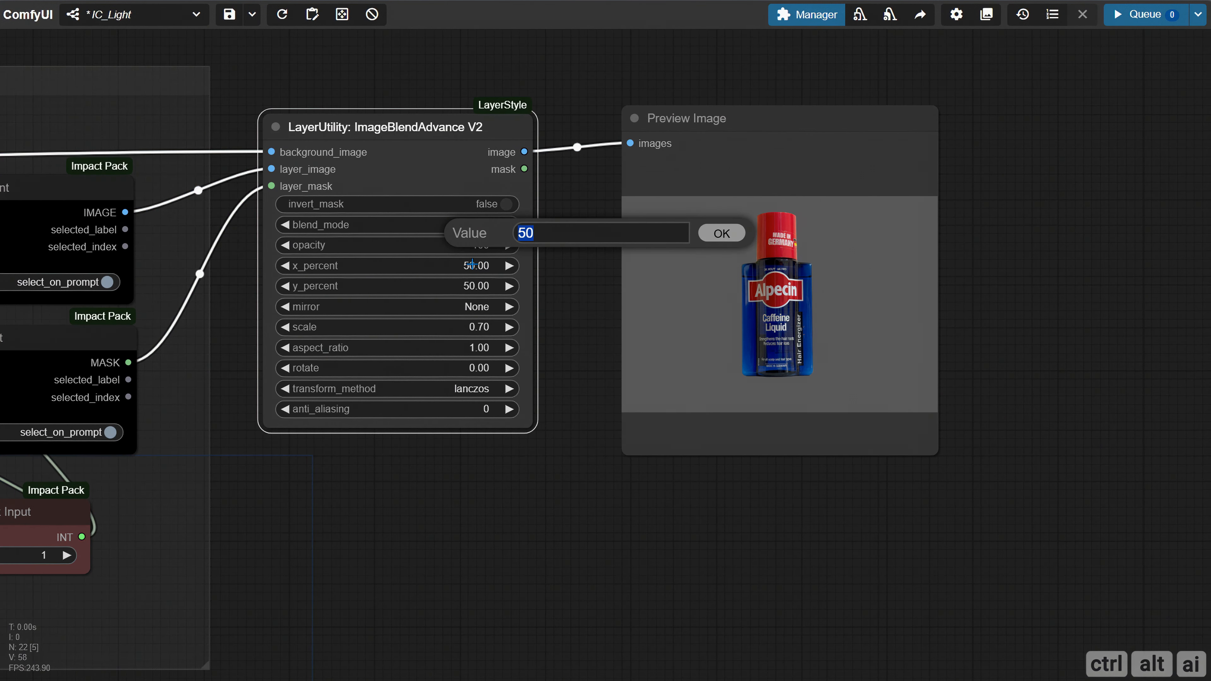
pyautogui.write('20')
pyautogui.press('Return')
pyautogui.click(1138, 23)
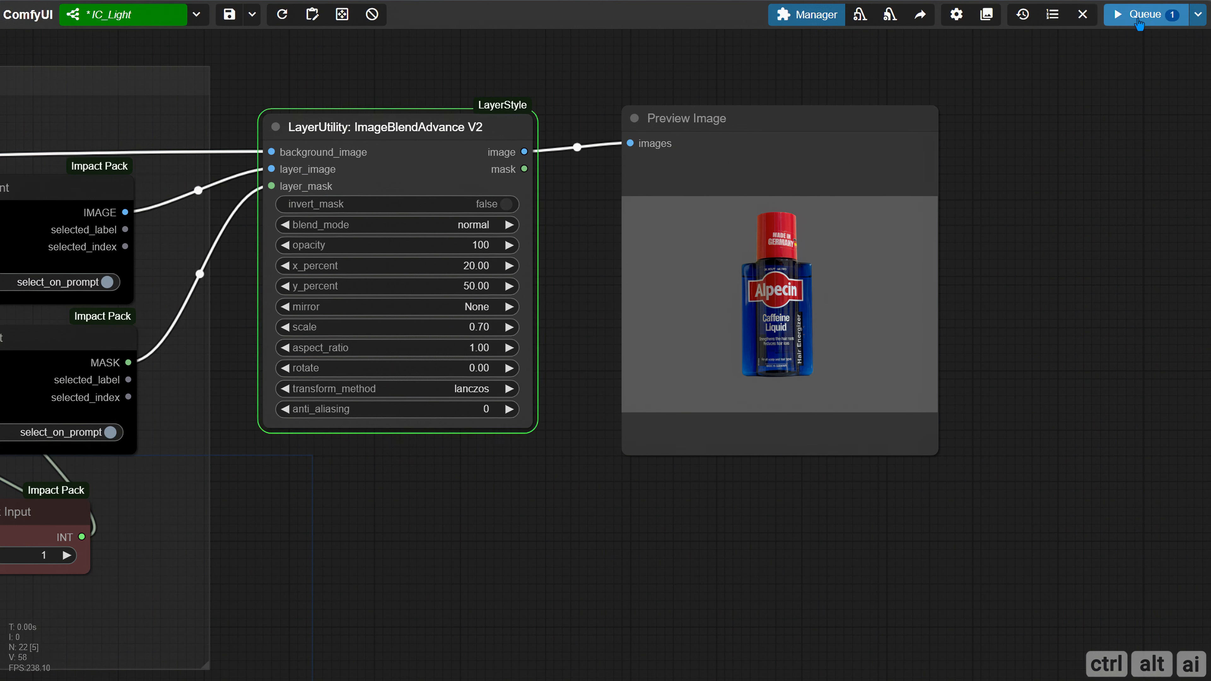
# Set the blend node's y_percent to 55 and run the workflow
pyautogui.click(470, 286)
pyautogui.write('55')
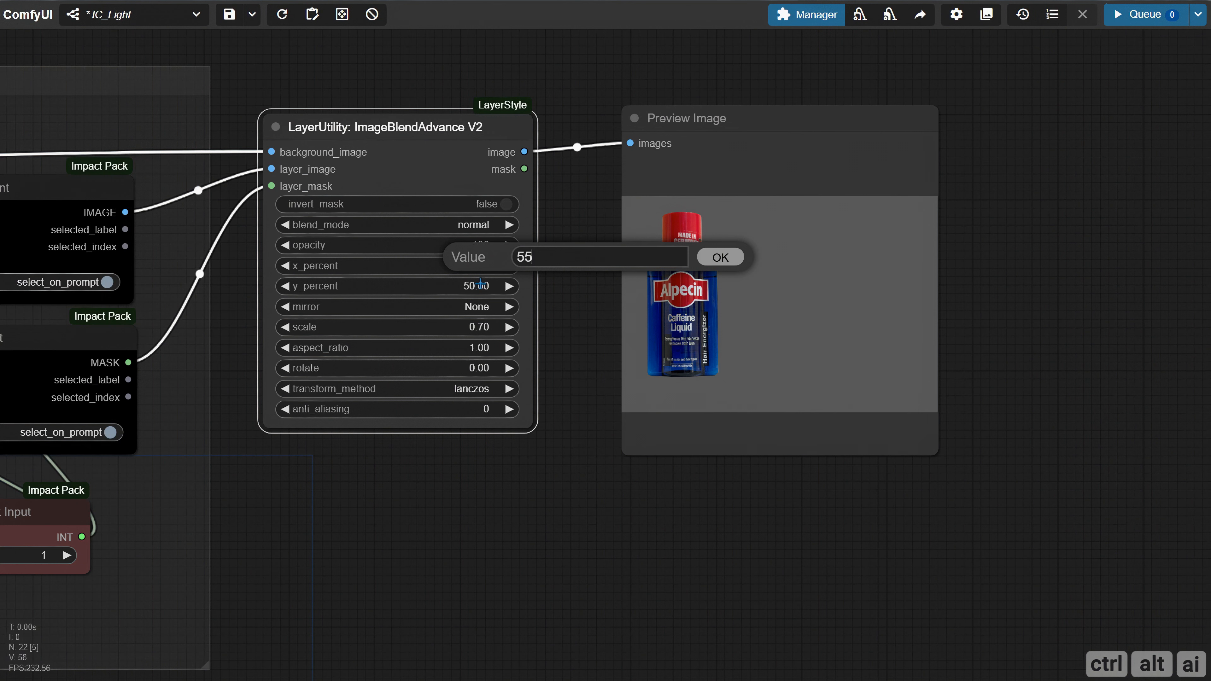
pyautogui.press('Return')
pyautogui.click(1116, 22)
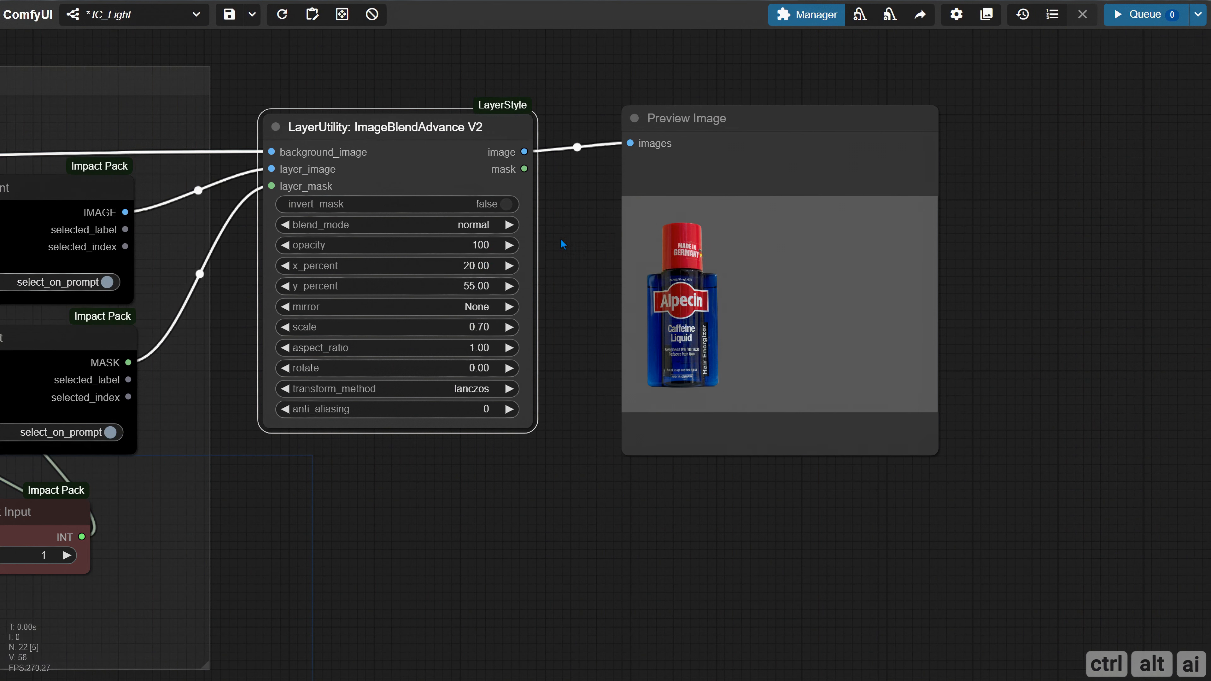
# Set the blend node's scale to 0.6 and run the workflow
pyautogui.click(478, 326)
pyautogui.write('0.6')
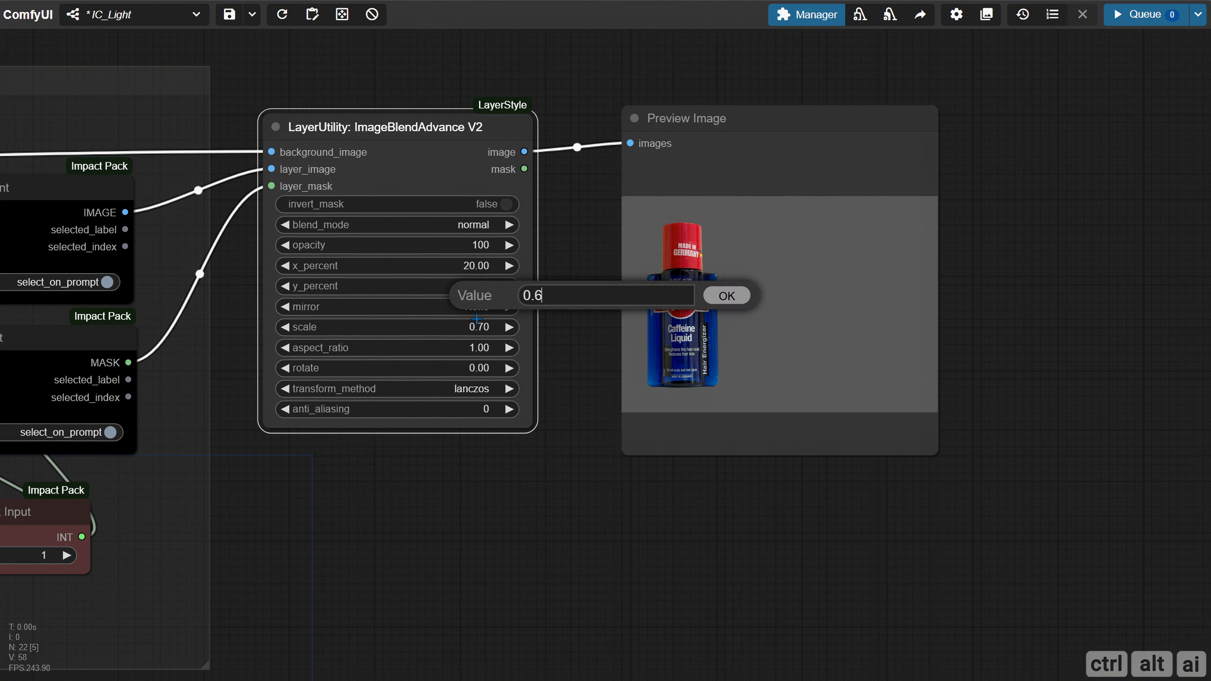
pyautogui.press('Return')
pyautogui.click(1144, 14)
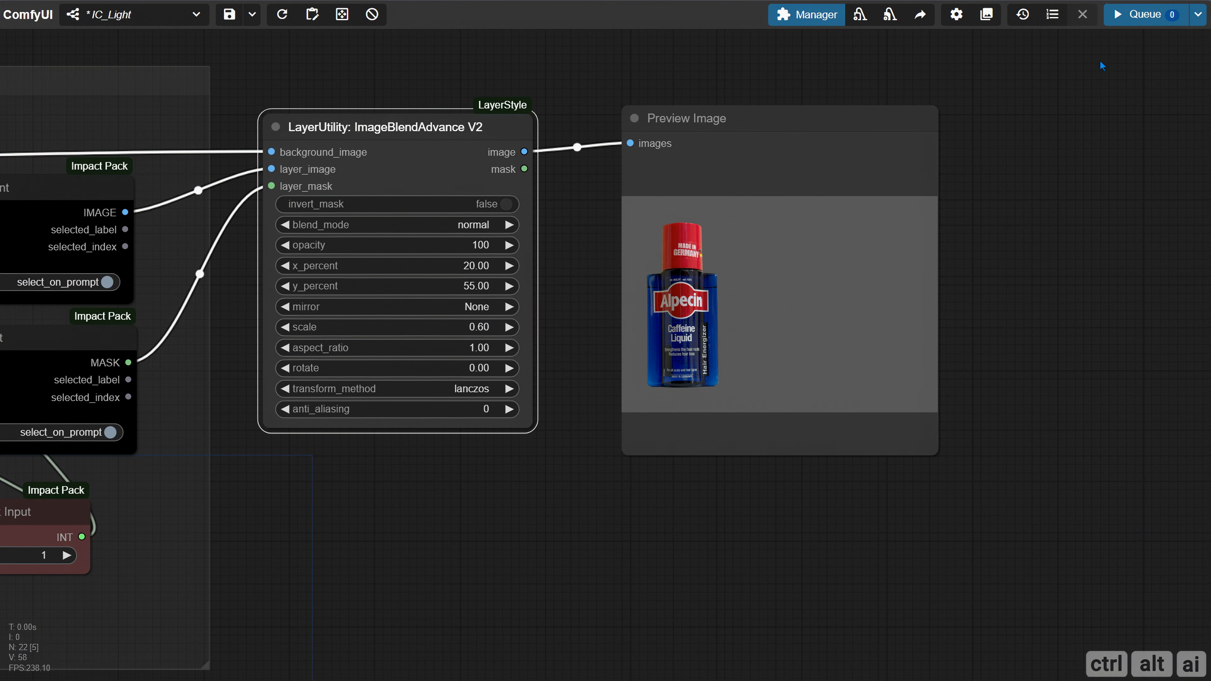
# Set the blend node's rotate value to 2 and run the workflow
pyautogui.click(465, 370)
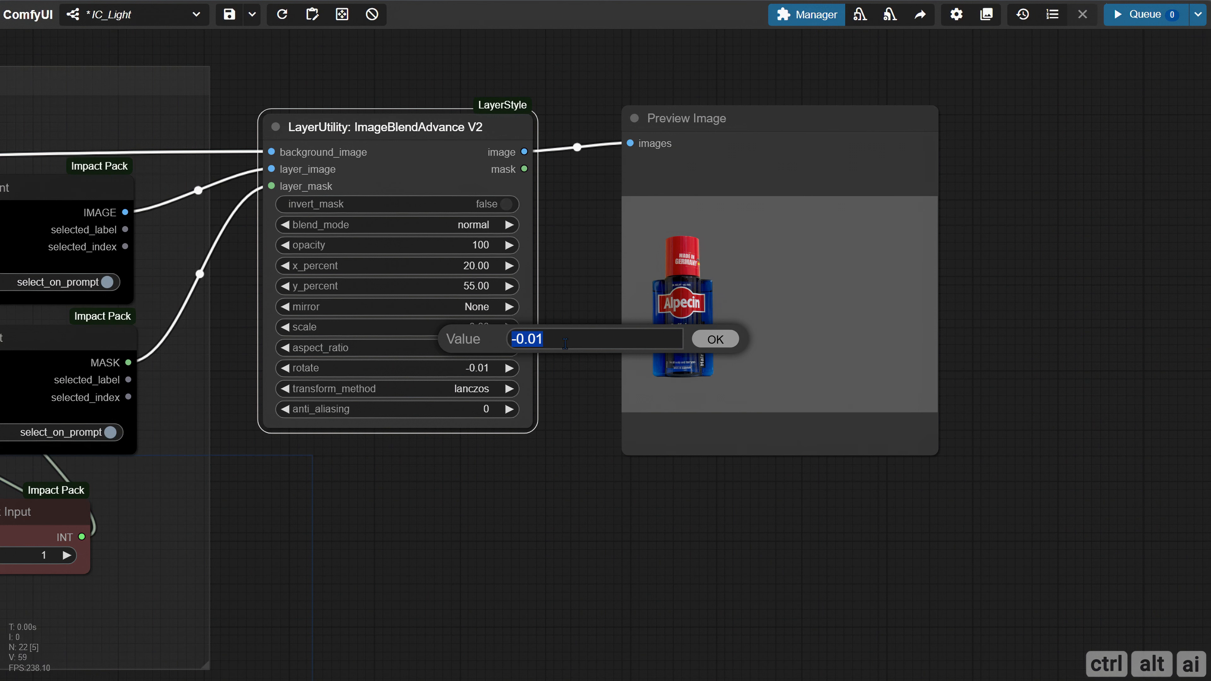
pyautogui.write('2')
pyautogui.press('Return')
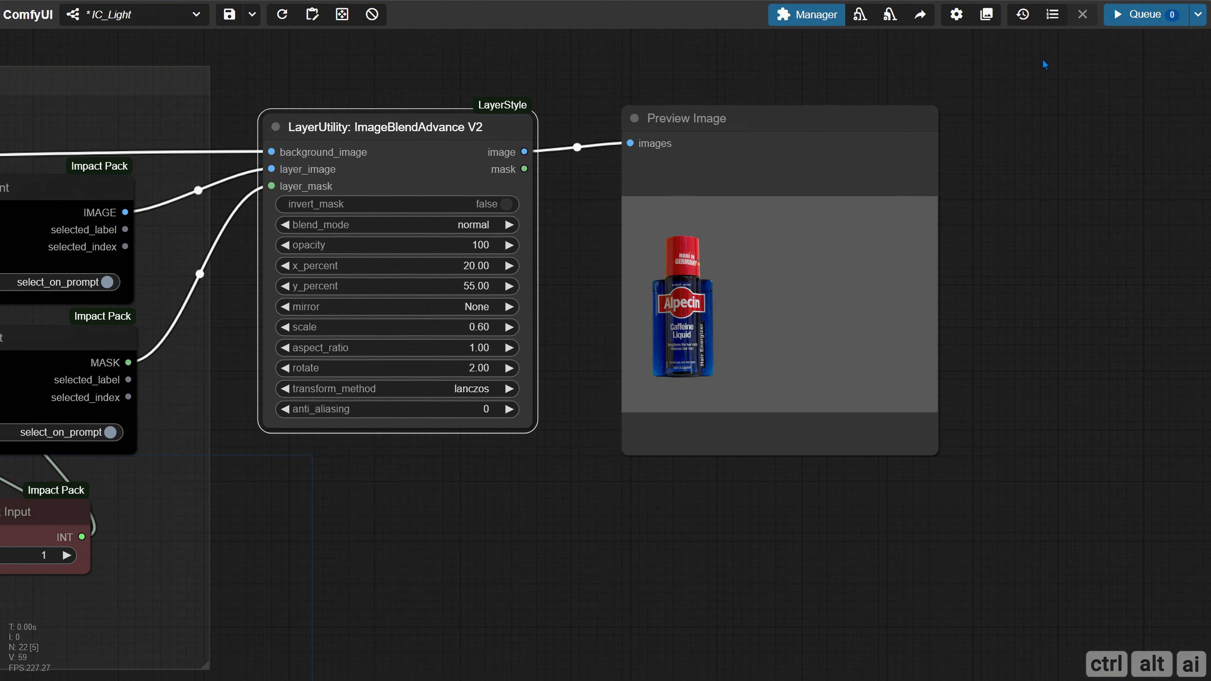
pyautogui.hotkey('ctrl', 'Return')
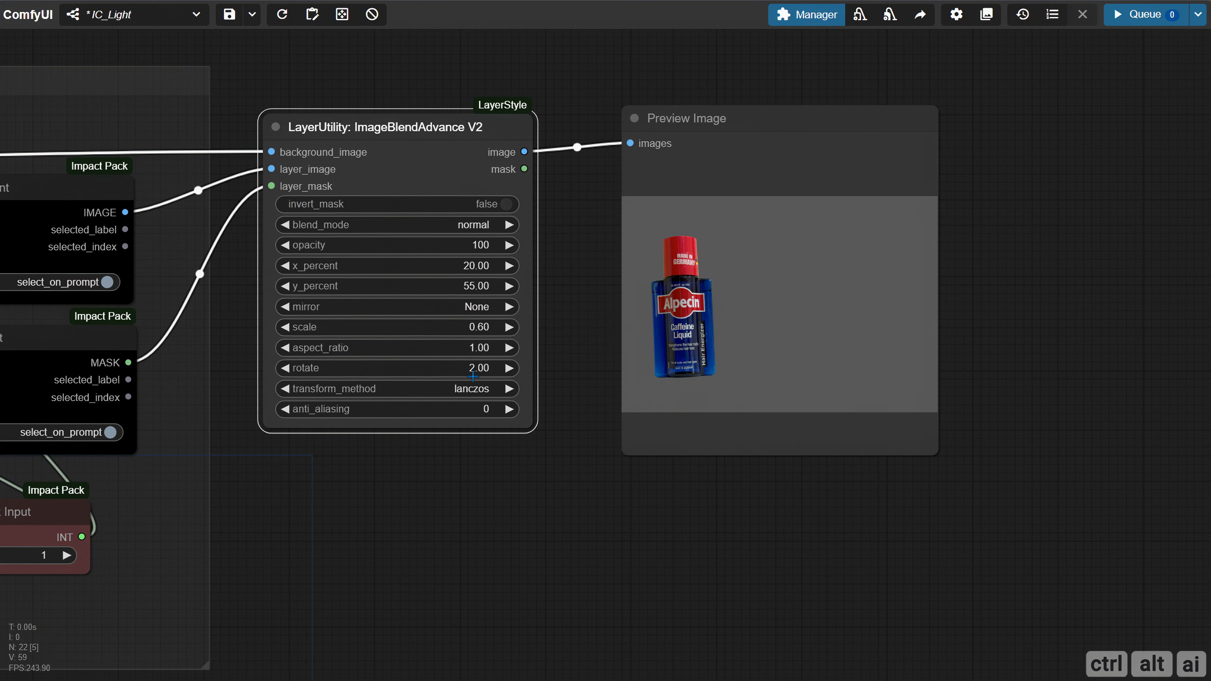
# Set the blend node's rotate value to -2 and run the workflow
pyautogui.click(470, 373)
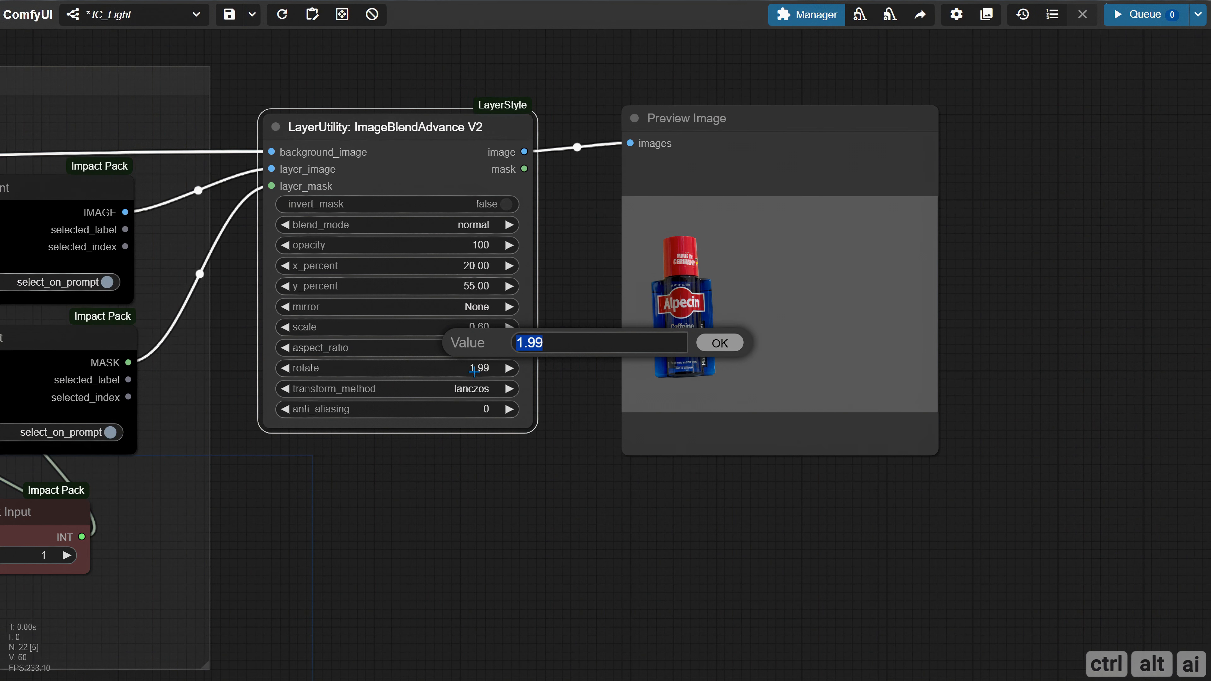
pyautogui.write('-2')
pyautogui.press('Return')
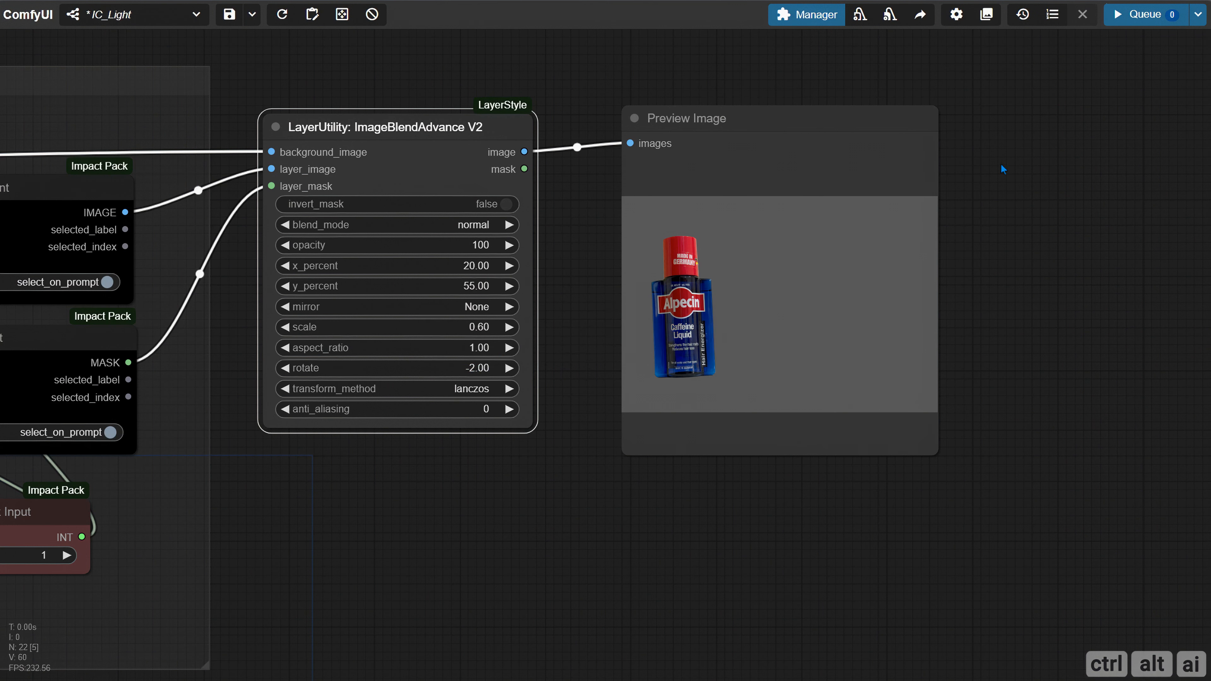
pyautogui.click(1144, 14)
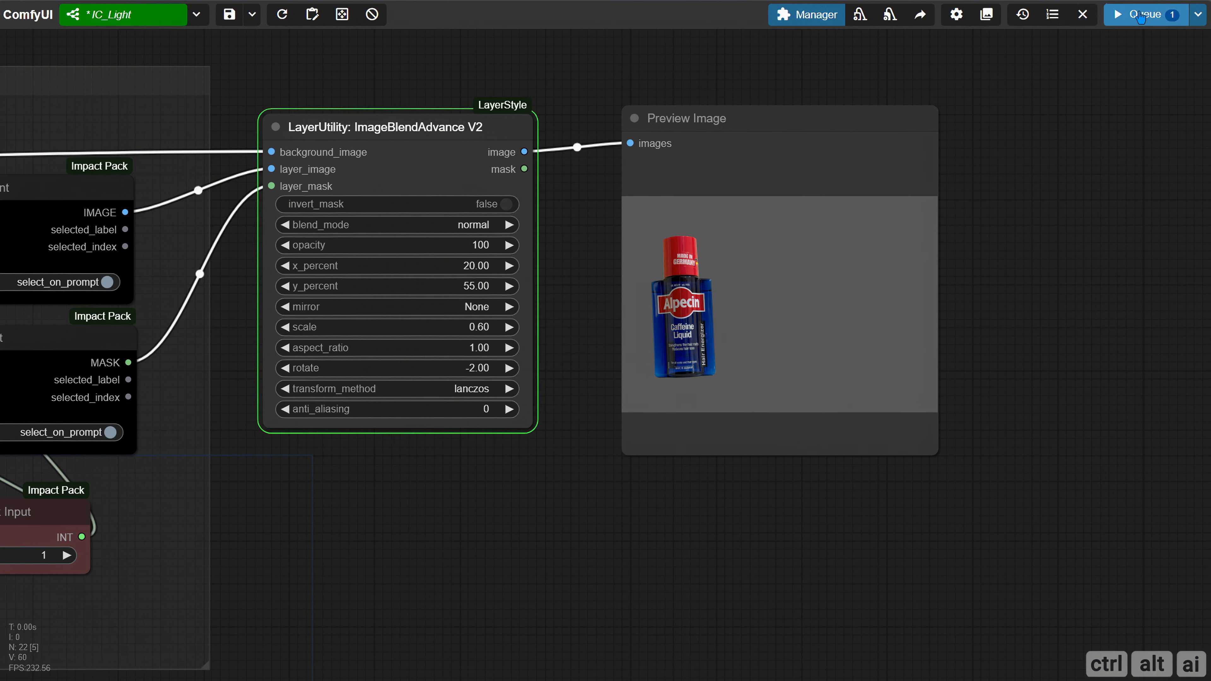
# Reset the blend node's rotate value to 0 and run the workflow
pyautogui.click(463, 374)
pyautogui.write('0')
pyautogui.press('Return')
pyautogui.click(1137, 13)
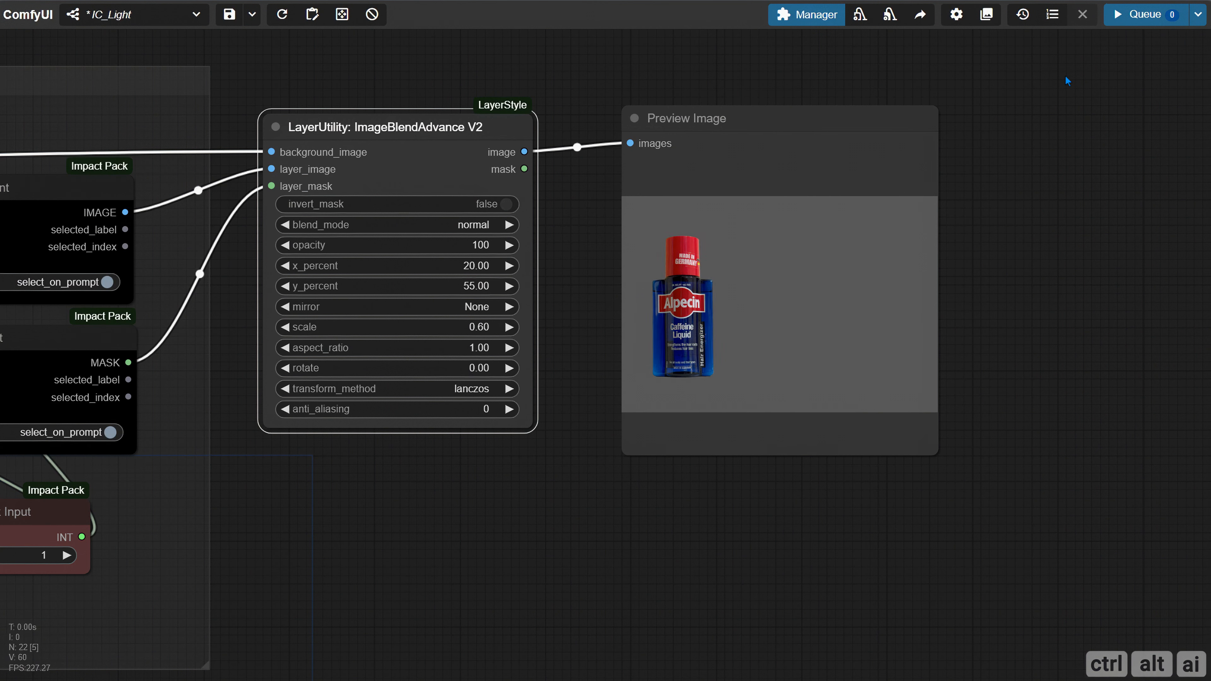
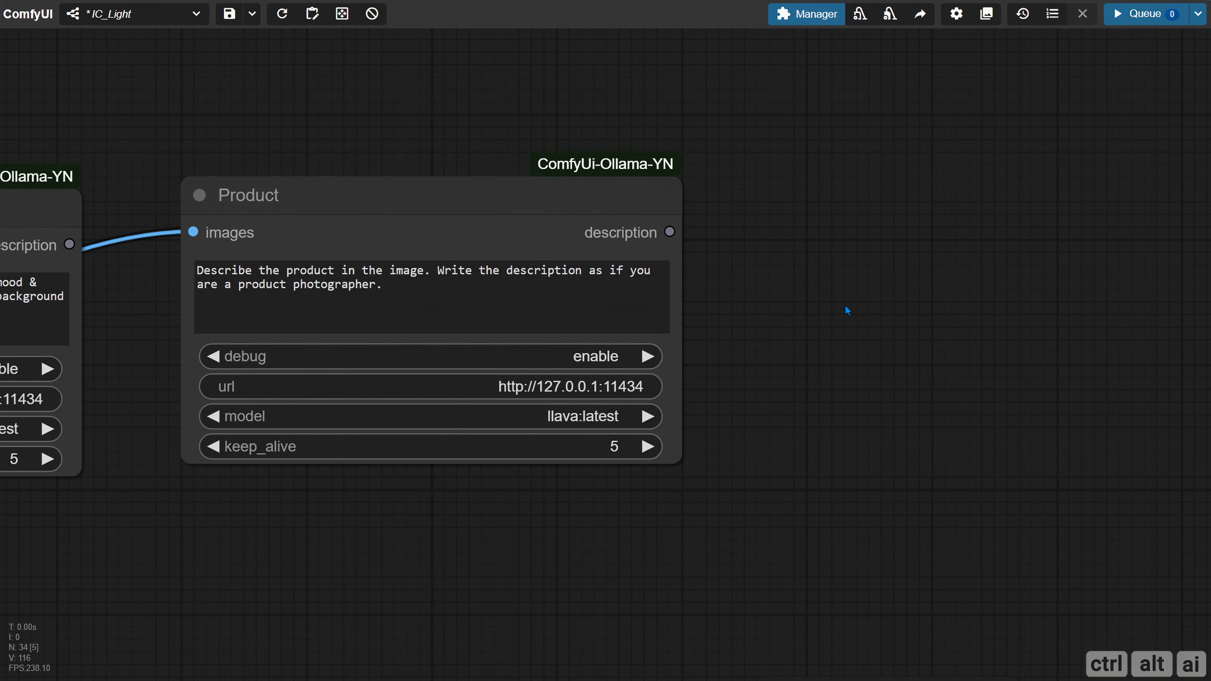
# Add a Show Text node on the Product node's description output and place it above and beside that node
pyautogui.scroll(-5, 846, 306)
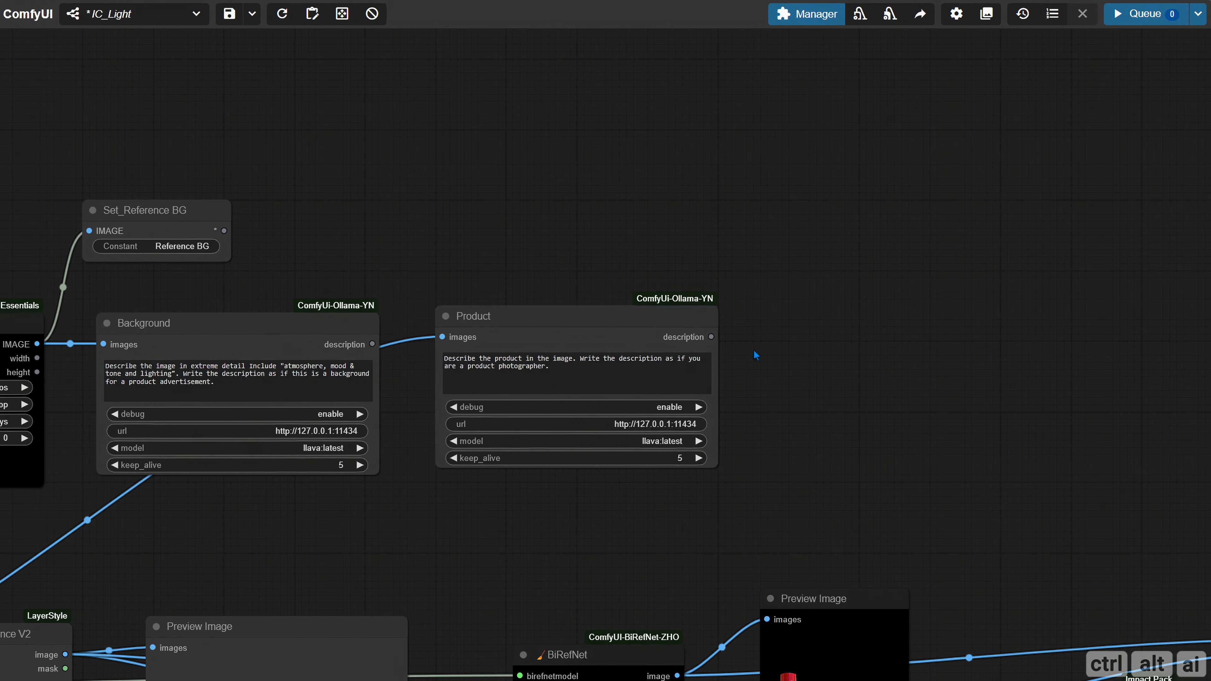
pyautogui.moveTo(714, 337); pyautogui.dragTo(788, 289)
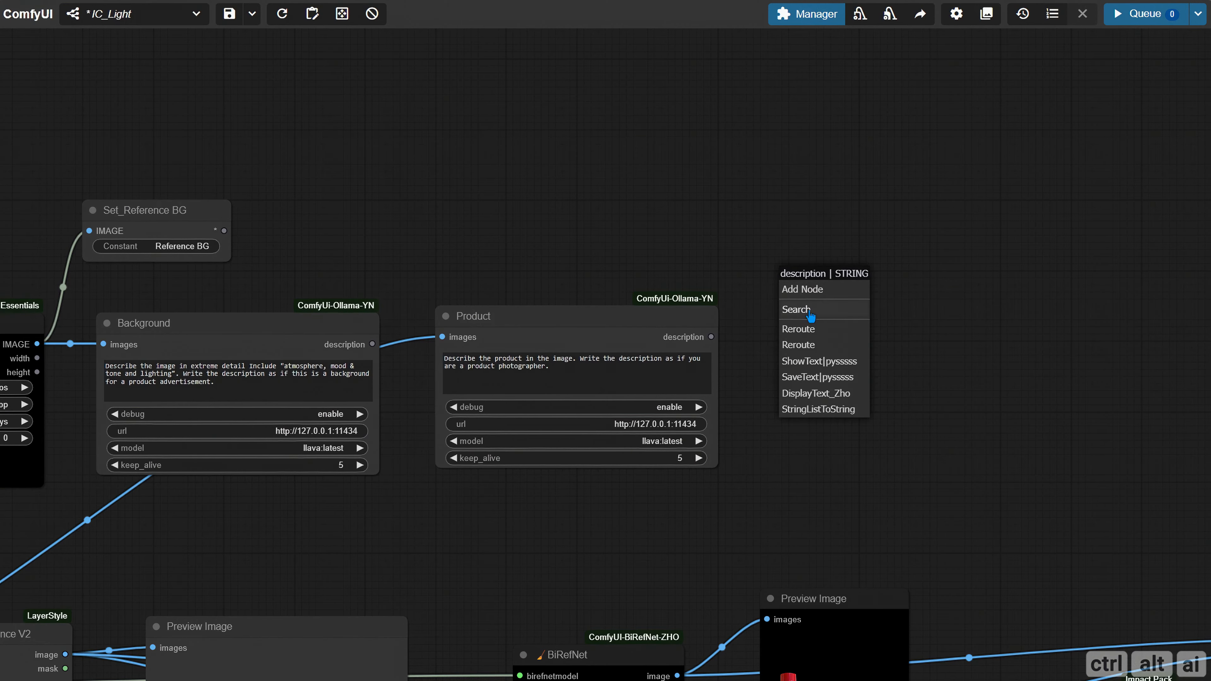
pyautogui.click(858, 360)
pyautogui.moveTo(867, 305); pyautogui.dragTo(879, 217)
pyautogui.scroll(-4, 646, 306)
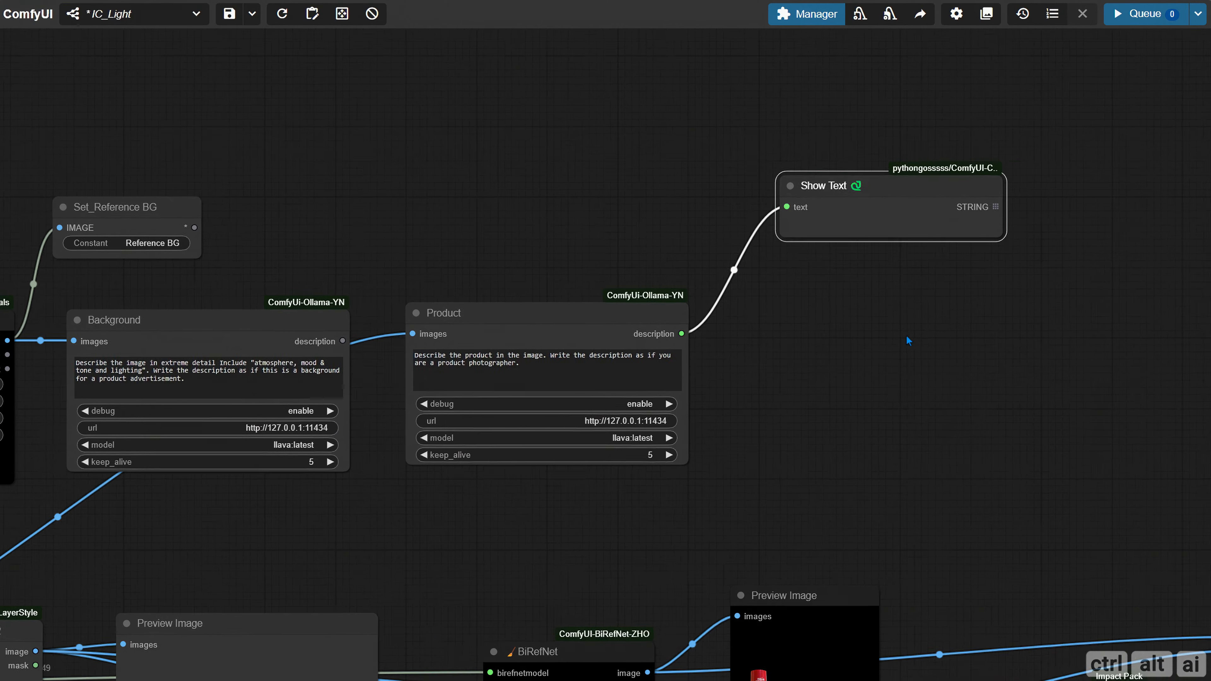
# Duplicate the Show Text node above the first one and connect the Background node's description output to its text input
pyautogui.moveTo(622, 304); pyautogui.dragTo(637, 354)
pyautogui.keyDown('alt'); pyautogui.moveTo(640, 247); pyautogui.dragTo(644, 150); pyautogui.keyUp('alt')
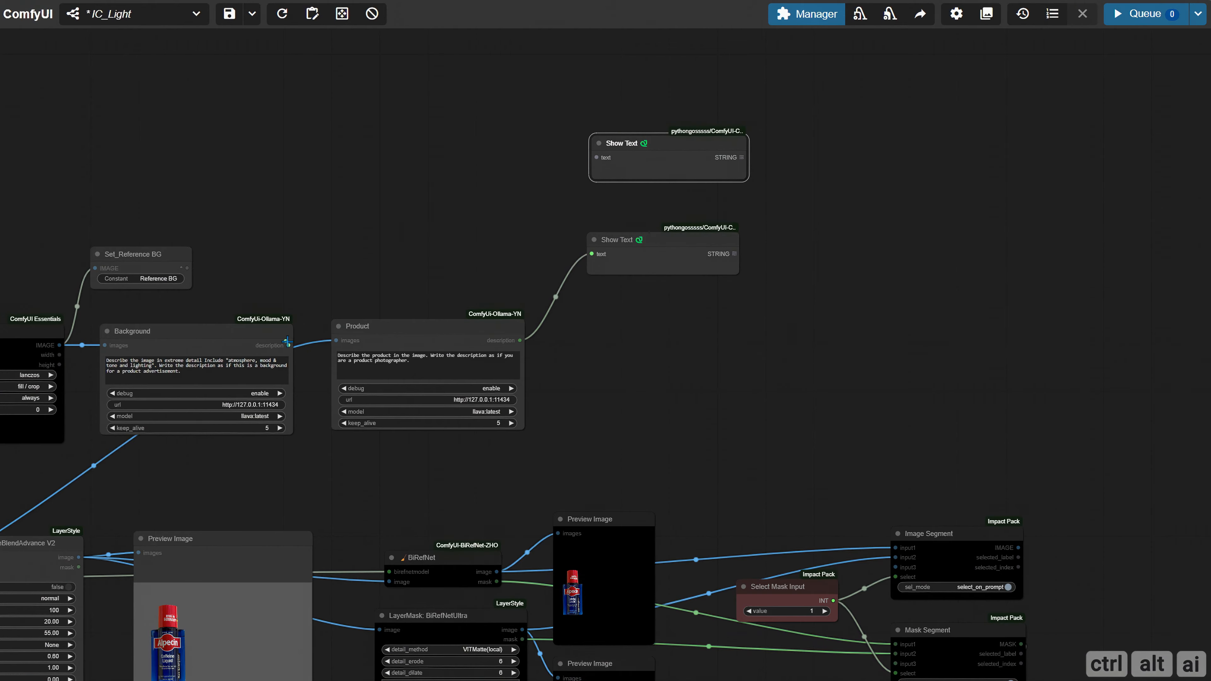
pyautogui.moveTo(289, 345); pyautogui.dragTo(596, 158)
# Examine the reference picture loaded in the Background image node of the Product & Reference Background group
pyautogui.moveTo(170, 186); pyautogui.dragTo(490, 145)
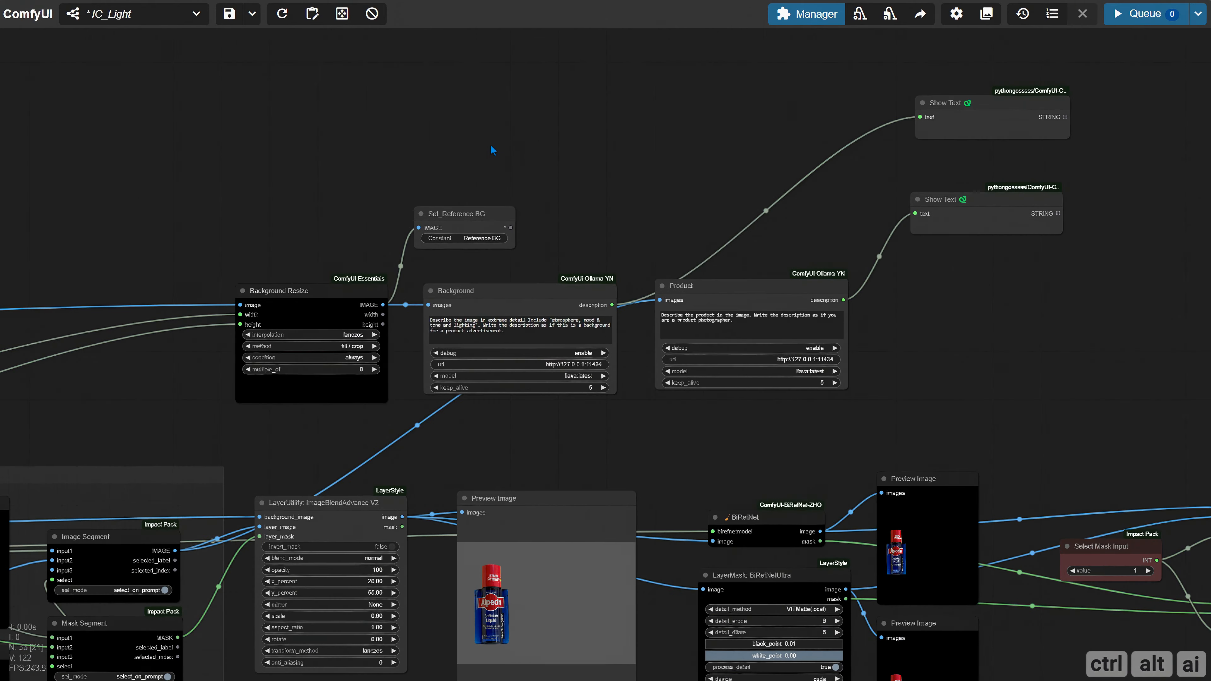
pyautogui.moveTo(272, 153); pyautogui.dragTo(979, 78)
pyautogui.moveTo(335, 250); pyautogui.dragTo(893, 199)
pyautogui.moveTo(438, 289); pyautogui.dragTo(933, 184)
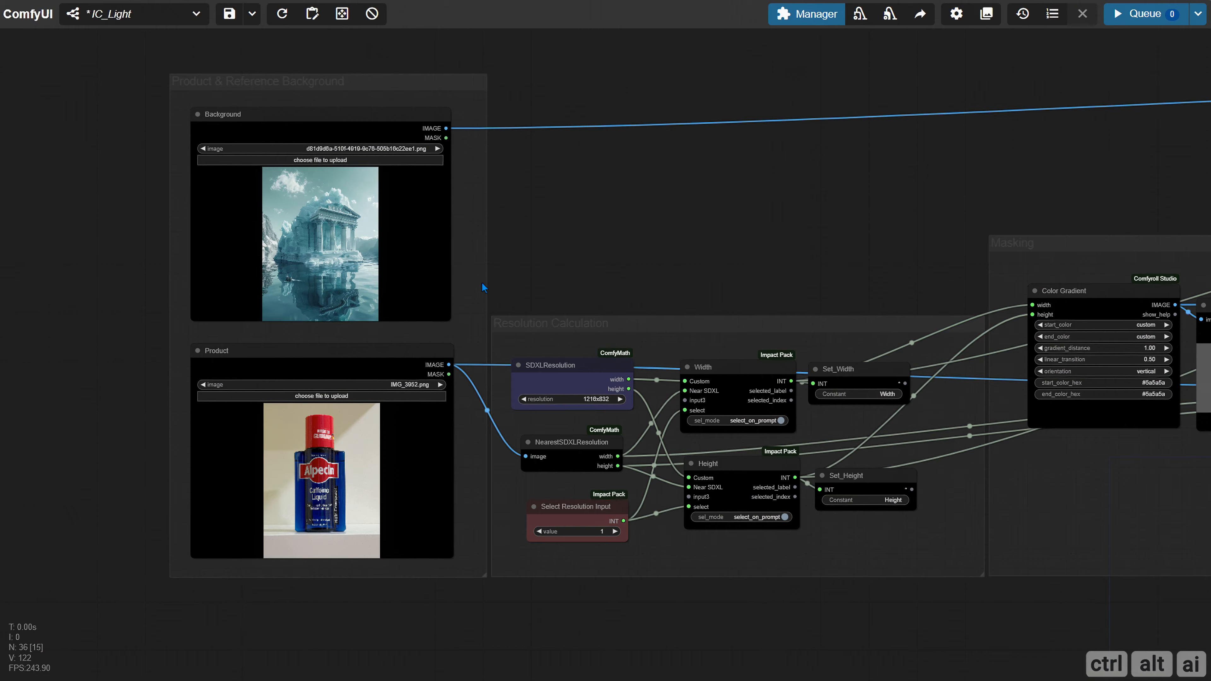
pyautogui.moveTo(570, 245); pyautogui.dragTo(559, 310)
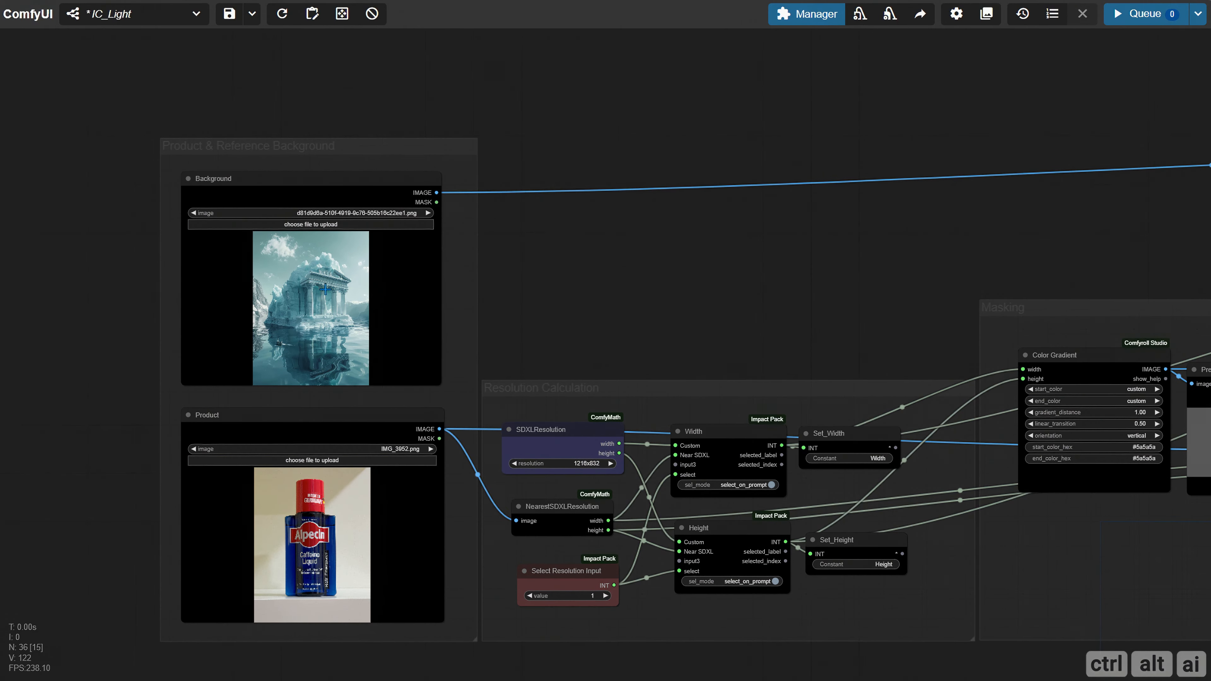
pyautogui.scroll(6, 319, 286)
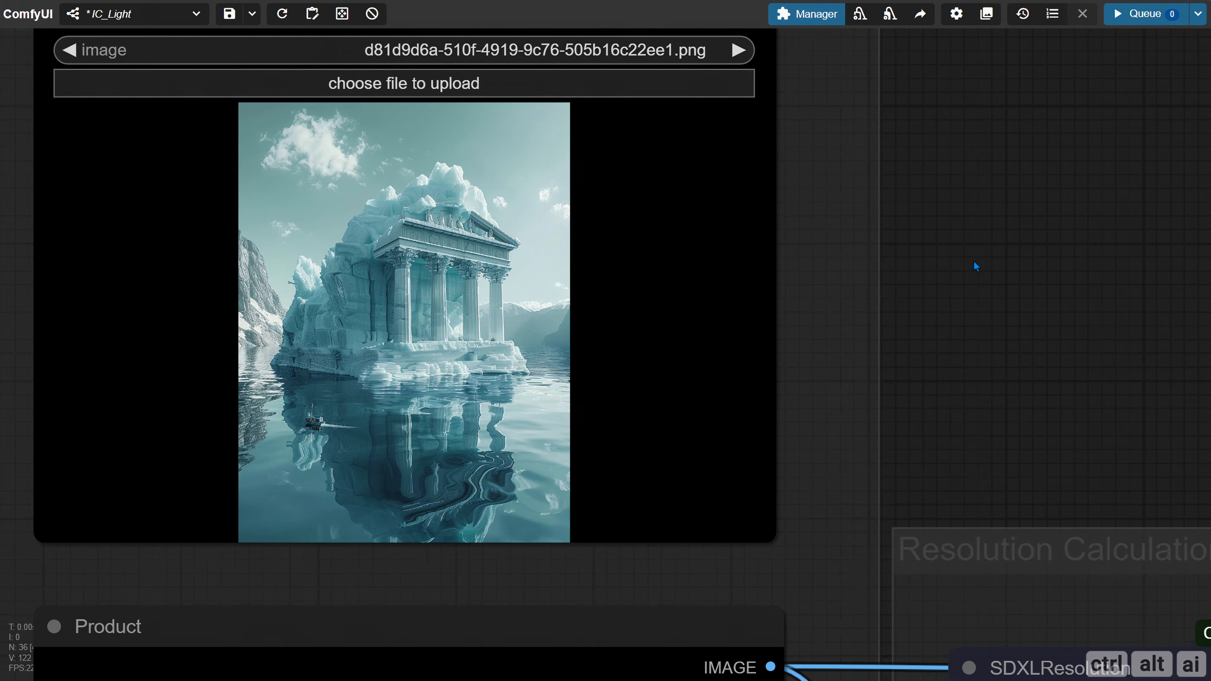
pyautogui.scroll(2, 432, 334)
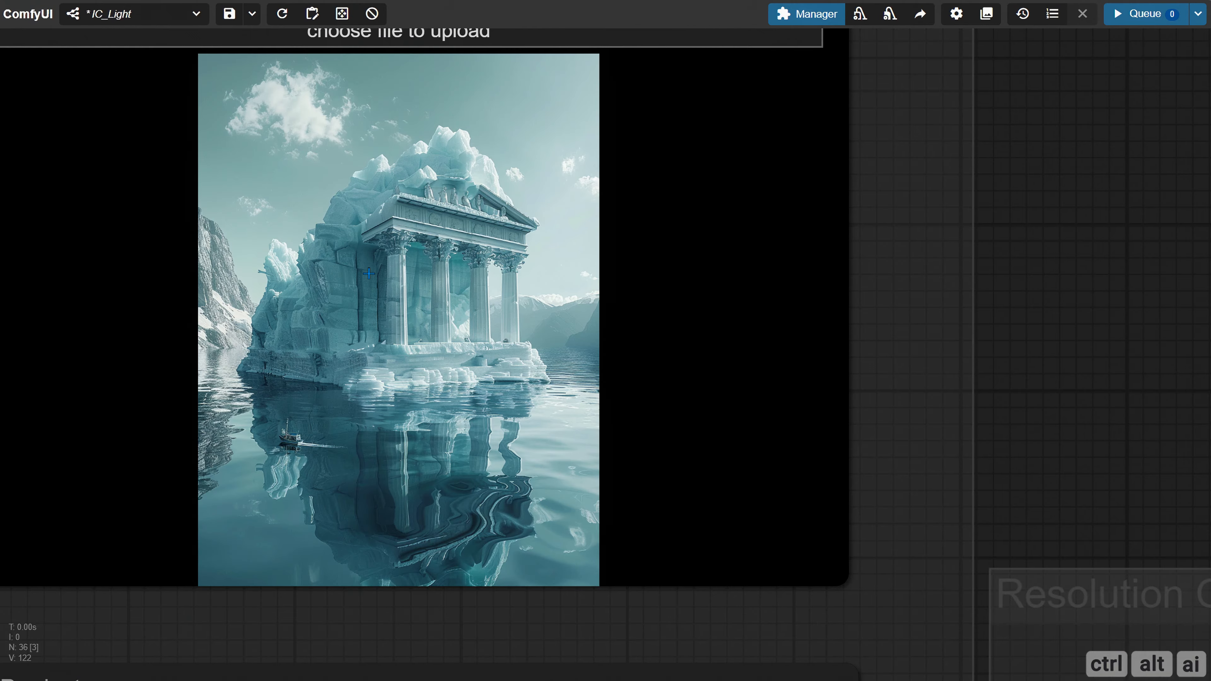
pyautogui.scroll(-15, 403, 281)
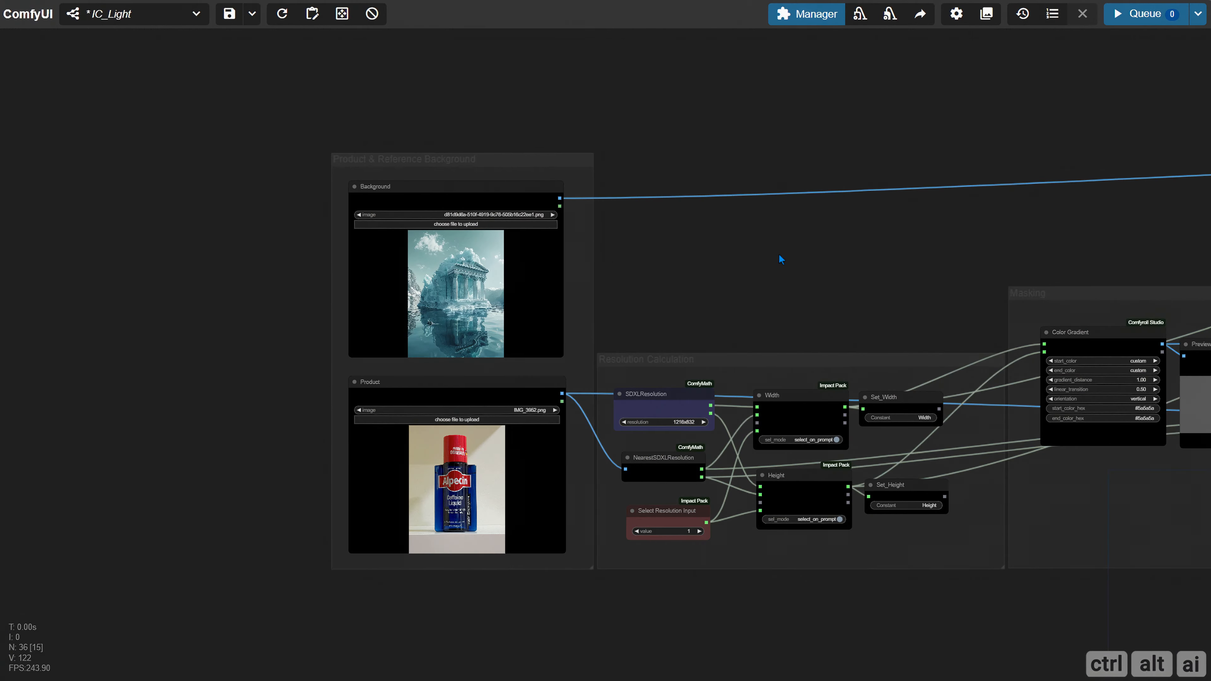
# Run the workflow to generate the background and product descriptions
pyautogui.moveTo(1163, 205); pyautogui.dragTo(615, 293)
pyautogui.moveTo(980, 316); pyautogui.dragTo(338, 338)
pyautogui.moveTo(560, 310); pyautogui.dragTo(204, 334)
pyautogui.scroll(4, 213, 351)
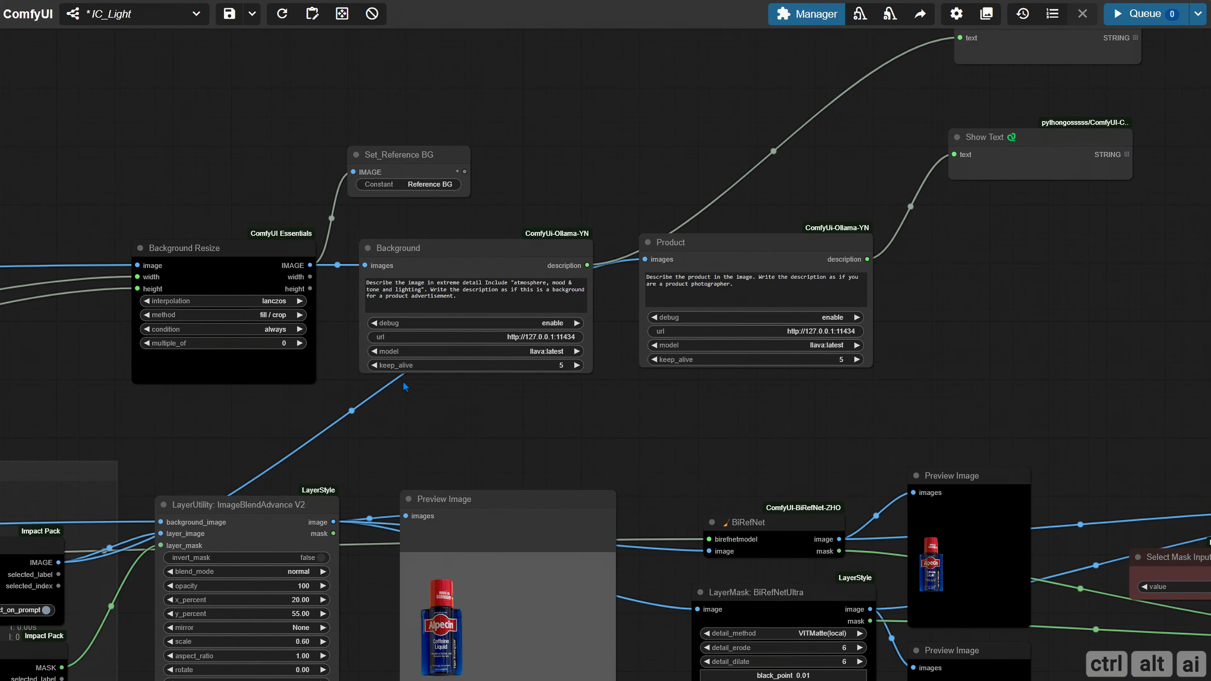
pyautogui.moveTo(449, 430); pyautogui.dragTo(289, 436)
pyautogui.click(1140, 13)
# Enlarge both Show Text nodes to fit their full descriptions and space them out one above the other
pyautogui.moveTo(915, 273); pyautogui.dragTo(690, 363)
pyautogui.scroll(3, 652, 369)
pyautogui.moveTo(782, 297); pyautogui.dragTo(495, 290)
pyautogui.moveTo(565, 206); pyautogui.dragTo(850, 402)
pyautogui.moveTo(620, 83); pyautogui.dragTo(560, 346)
pyautogui.moveTo(310, 244); pyautogui.dragTo(302, 34)
pyautogui.moveTo(509, 104); pyautogui.dragTo(775, 271)
pyautogui.moveTo(509, 49)
pyautogui.mouseDown()
pyautogui.moveTo(508, 92)
pyautogui.moveTo(515, 71)
pyautogui.mouseUp()
pyautogui.moveTo(515, 343); pyautogui.dragTo(492, 538)
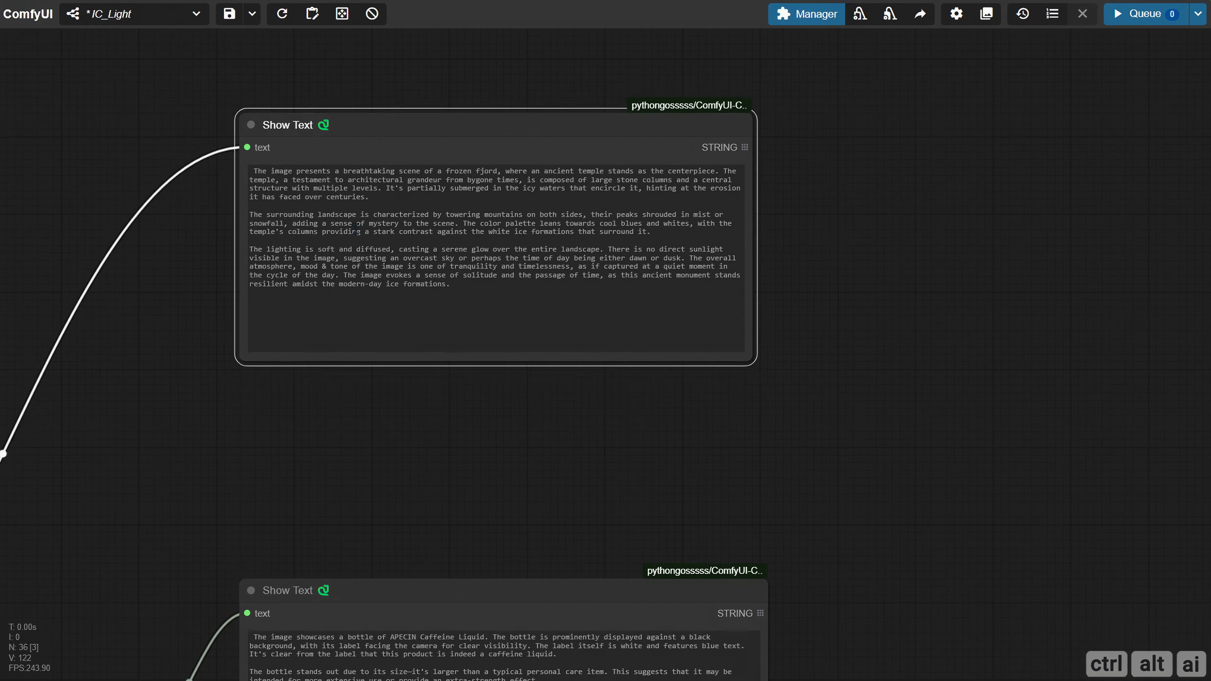
# Read the generated background and product descriptions in the two Show Text nodes
pyautogui.moveTo(357, 291); pyautogui.dragTo(310, 112)
pyautogui.scroll(-6, 310, 113)
pyautogui.moveTo(229, 610); pyautogui.dragTo(359, 465)
pyautogui.moveTo(397, 516); pyautogui.dragTo(318, 170)
pyautogui.moveTo(428, 290); pyautogui.dragTo(327, 436)
pyautogui.scroll(11, 286, 299)
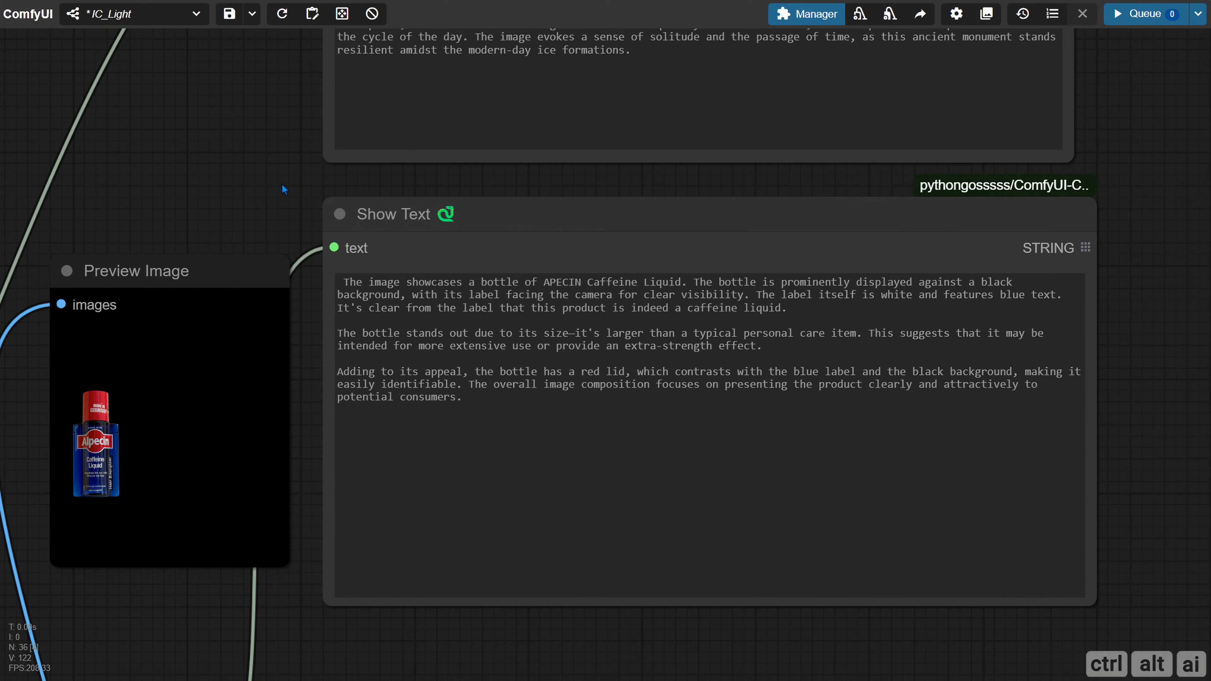
pyautogui.moveTo(286, 170); pyautogui.dragTo(248, 142)
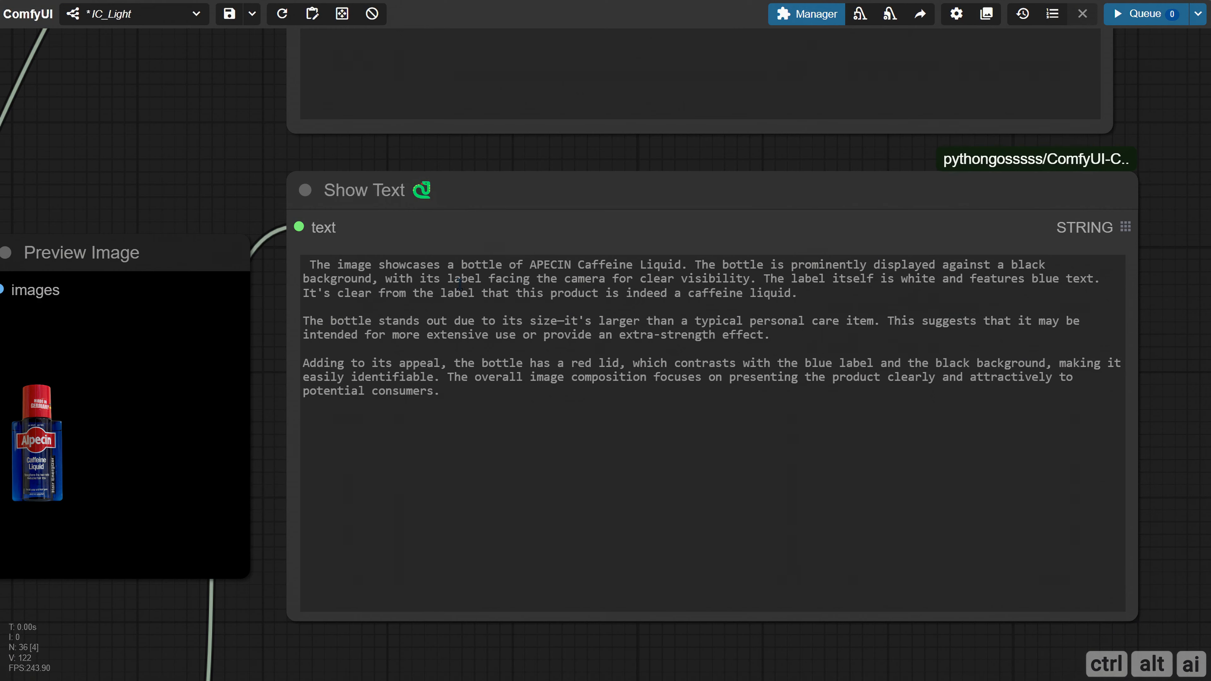
pyautogui.hotkey('ctrl', 'a')
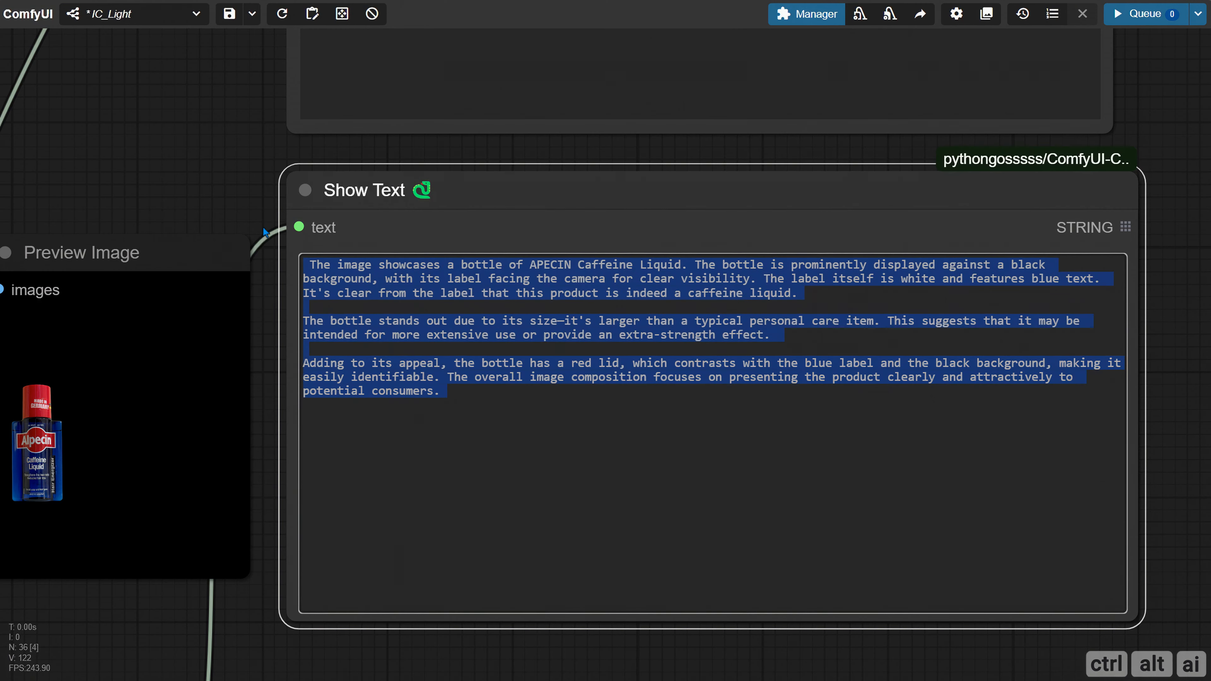
pyautogui.click(223, 204)
# Move the misplaced Preview Image node back down beside the BiRefNet node it is connected to
pyautogui.scroll(-3, 187, 191)
pyautogui.scroll(-5, 192, 173)
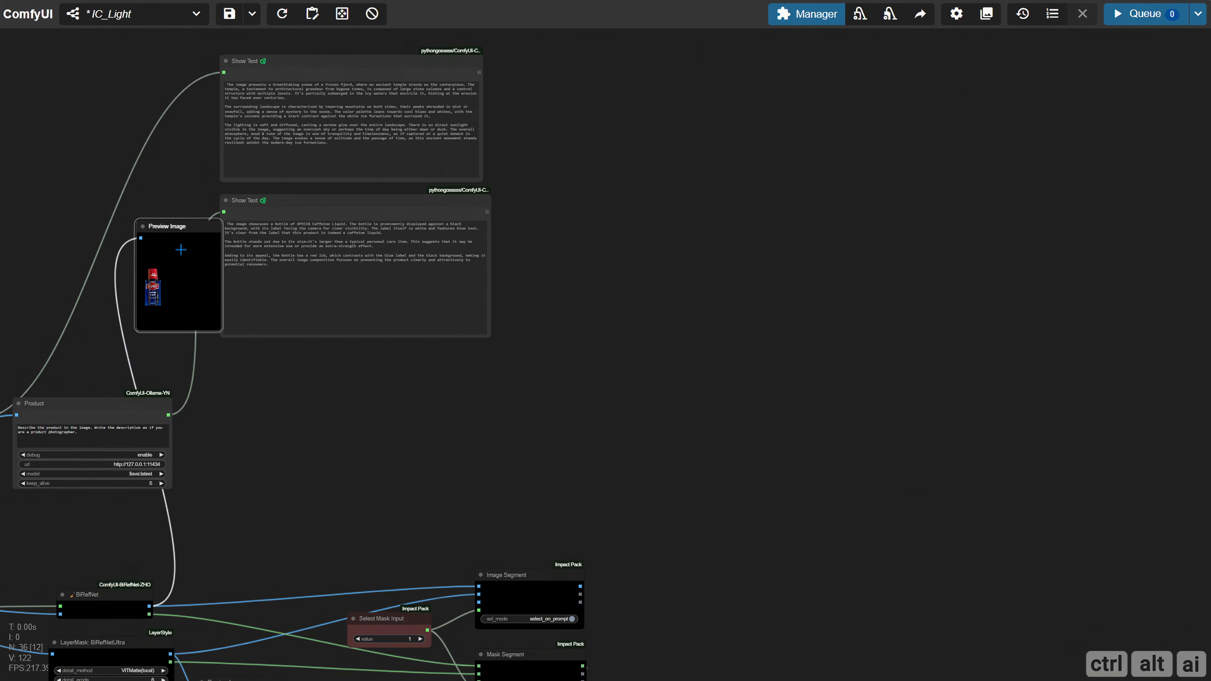
pyautogui.moveTo(167, 209); pyautogui.dragTo(240, 506)
pyautogui.scroll(-2, 339, 494)
pyautogui.moveTo(338, 492); pyautogui.dragTo(374, 418)
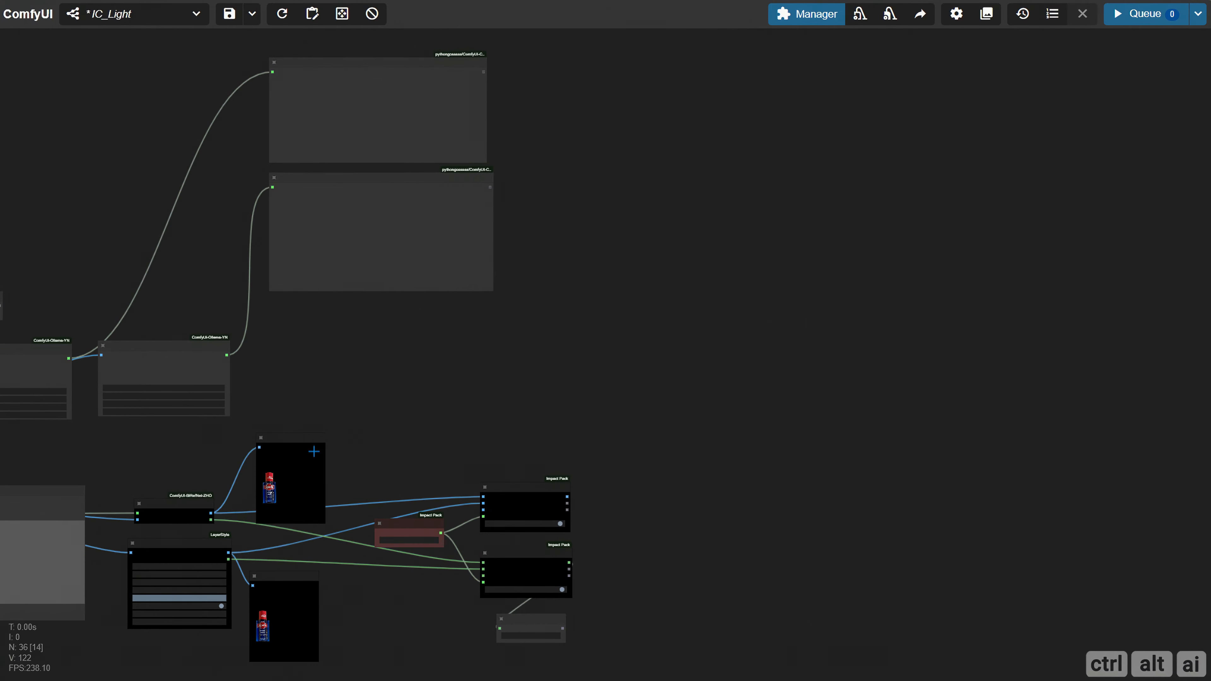
pyautogui.moveTo(294, 468); pyautogui.dragTo(281, 500)
pyautogui.moveTo(326, 377); pyautogui.dragTo(359, 544)
# Move the Background image node out of its group to sit beside the upper Show Text node
pyautogui.scroll(3, 261, 278)
pyautogui.moveTo(102, 330); pyautogui.dragTo(684, 260)
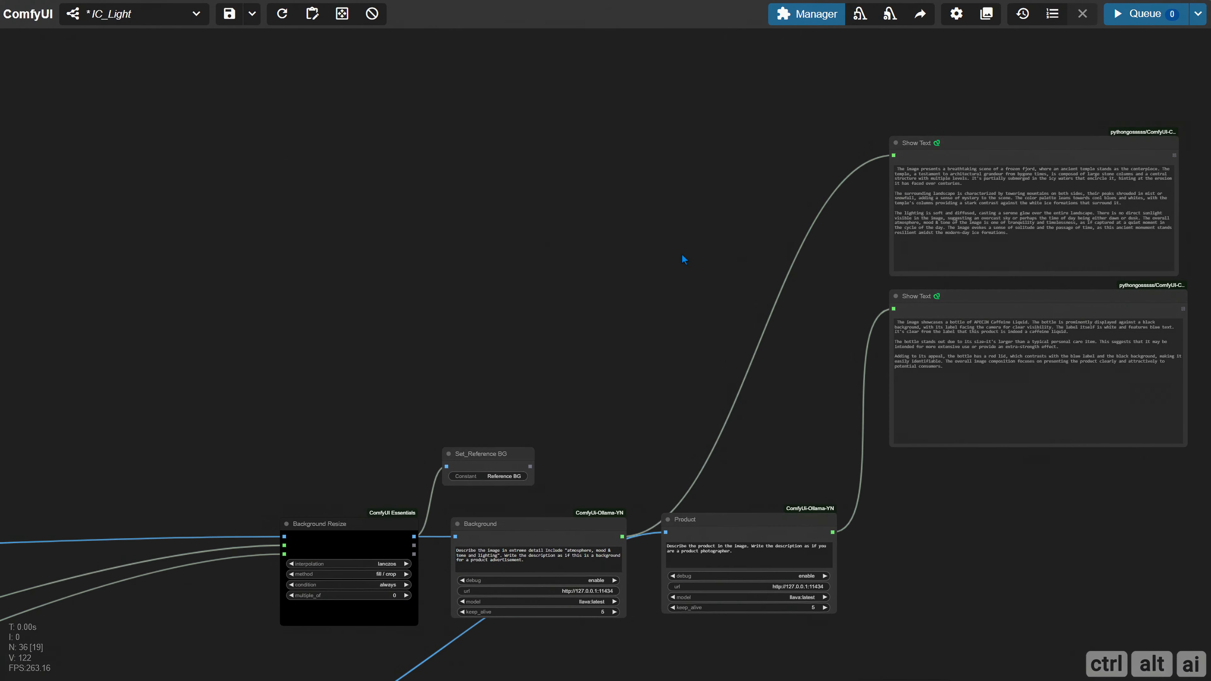
pyautogui.scroll(-6, 437, 330)
pyautogui.moveTo(123, 379); pyautogui.dragTo(505, 355)
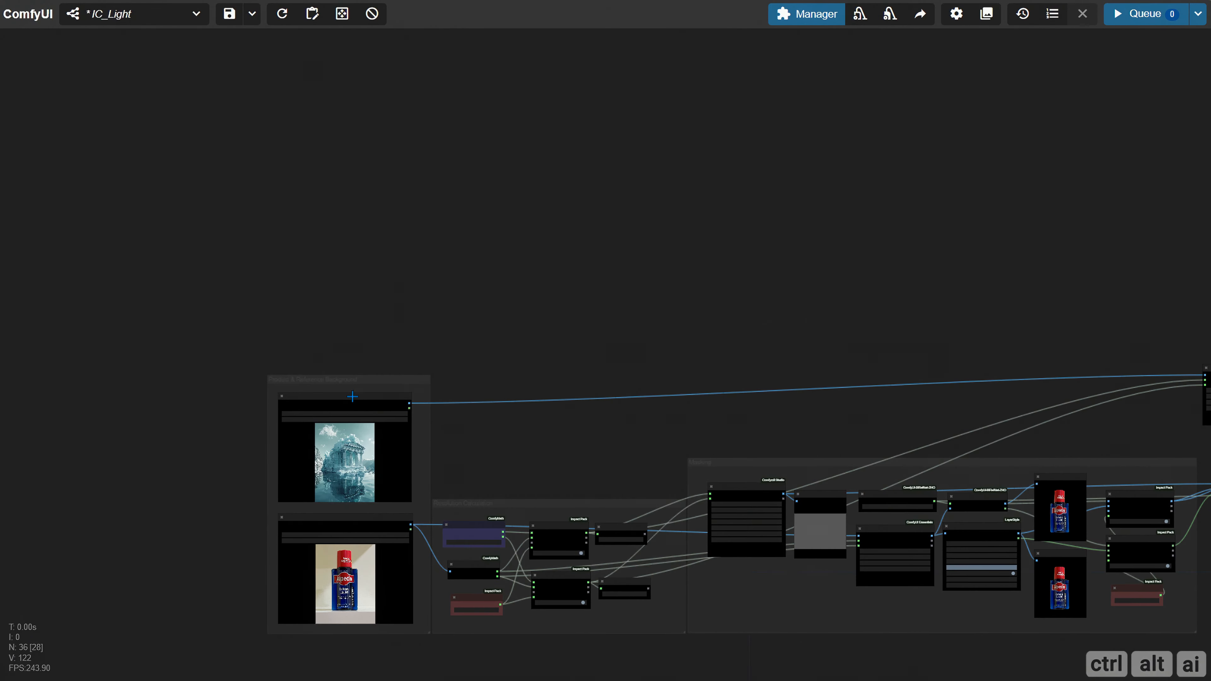
pyautogui.moveTo(352, 397); pyautogui.dragTo(1000, 190)
pyautogui.moveTo(924, 71); pyautogui.dragTo(256, 333)
pyautogui.moveTo(524, 418); pyautogui.dragTo(293, 279)
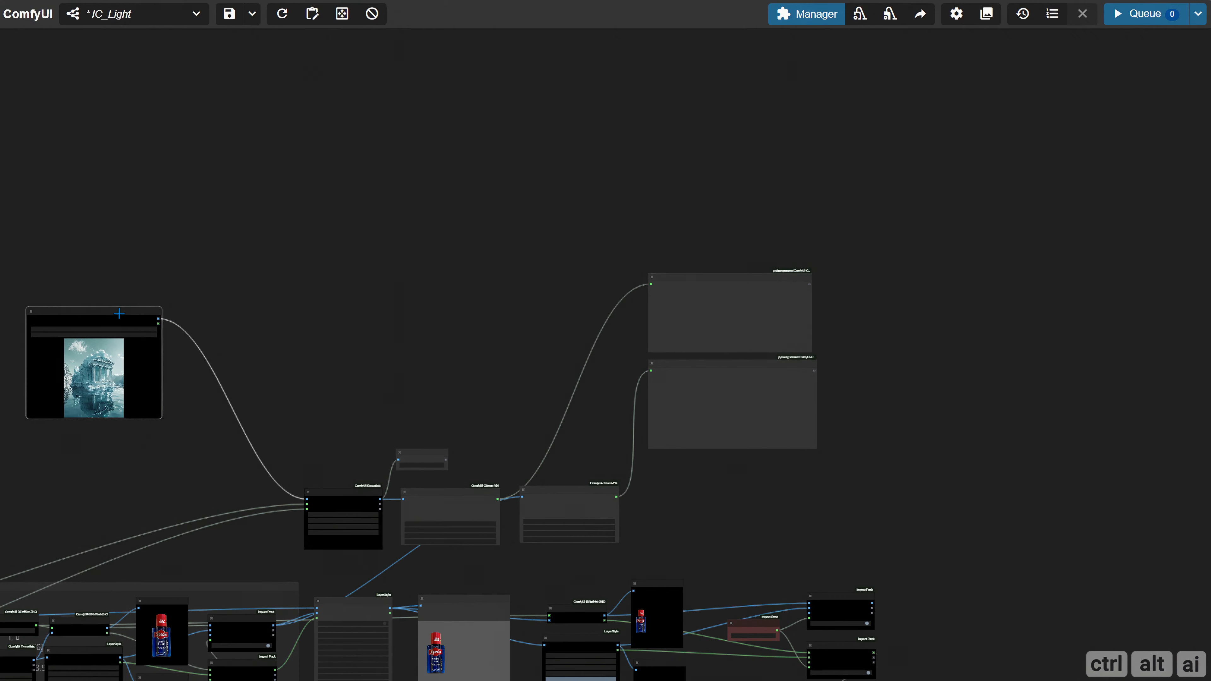
pyautogui.moveTo(119, 314); pyautogui.dragTo(591, 267)
pyautogui.moveTo(940, 317); pyautogui.dragTo(728, 342)
pyautogui.scroll(6, 659, 292)
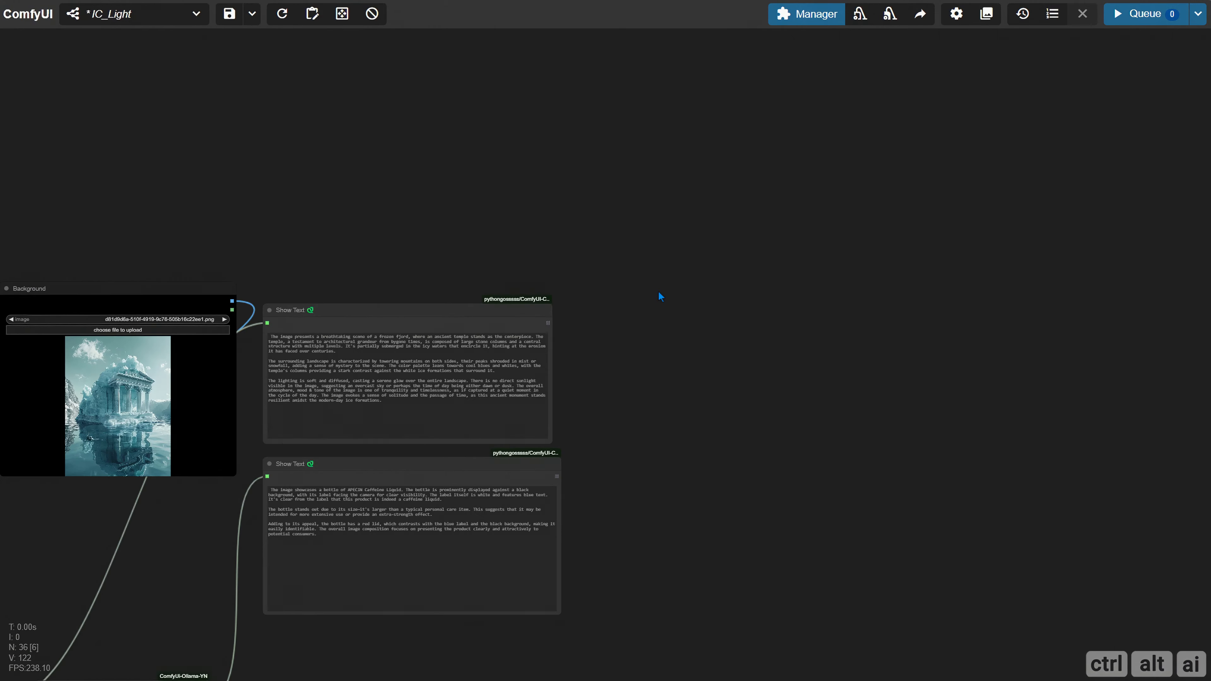
# Compare the temple picture with the background description in the upper Show Text node
pyautogui.scroll(4, 659, 292)
pyautogui.moveTo(650, 331); pyautogui.dragTo(995, 270)
pyautogui.scroll(3, 563, 192)
pyautogui.moveTo(391, 188); pyautogui.dragTo(612, 142)
pyautogui.scroll(1, 546, 161)
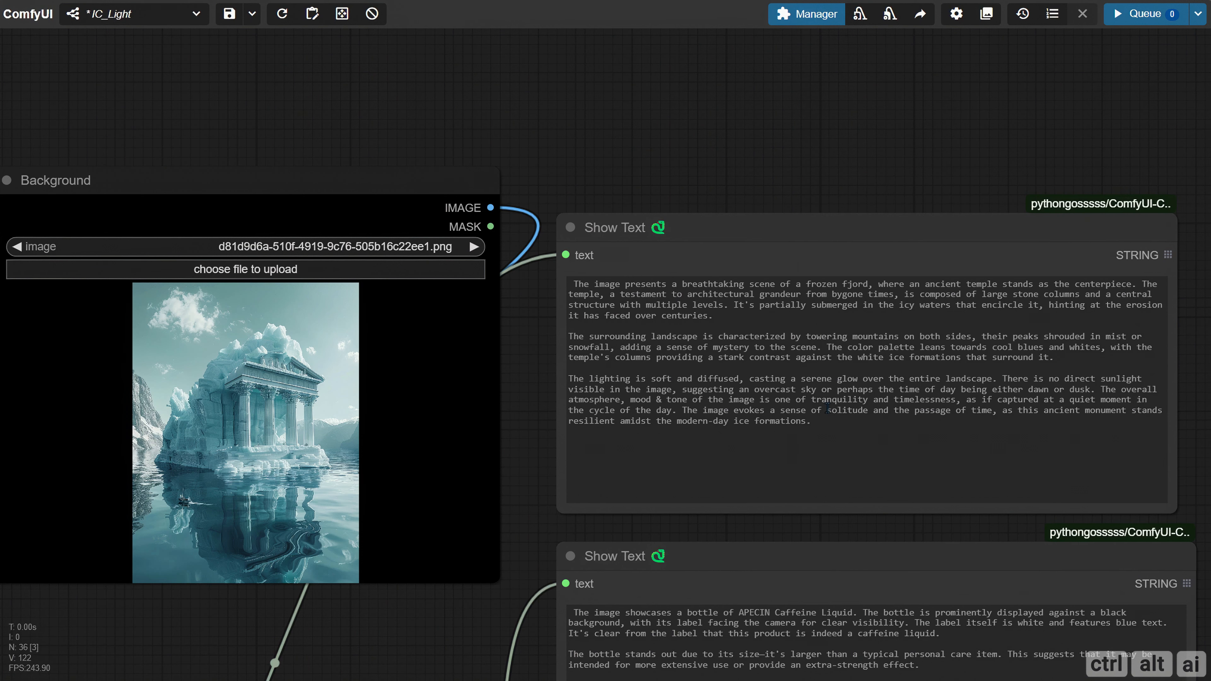
pyautogui.scroll(-10, 524, 185)
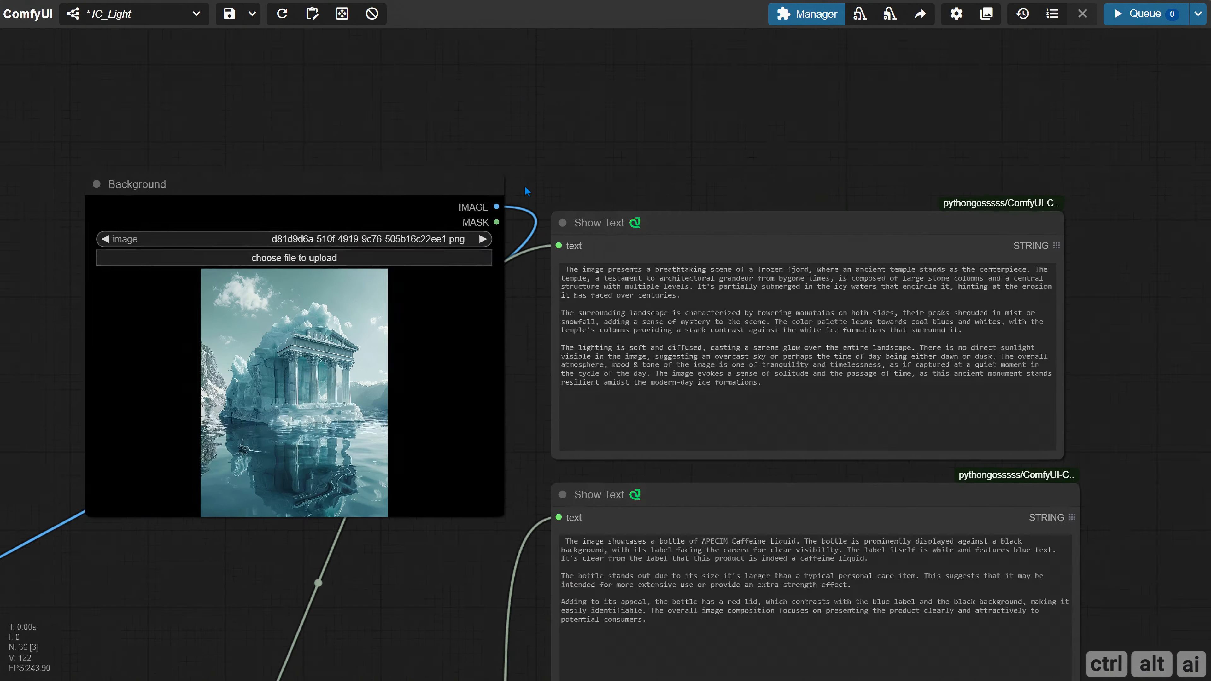
# Move the Background image node away from the Show Text nodes, back to the input side of the workflow
pyautogui.moveTo(400, 158); pyautogui.dragTo(827, 144)
pyautogui.scroll(-5, 760, 191)
pyautogui.moveTo(851, 185); pyautogui.dragTo(81, 339)
pyautogui.moveTo(159, 308); pyautogui.dragTo(299, 391)
pyautogui.moveTo(804, 281); pyautogui.dragTo(73, 318)
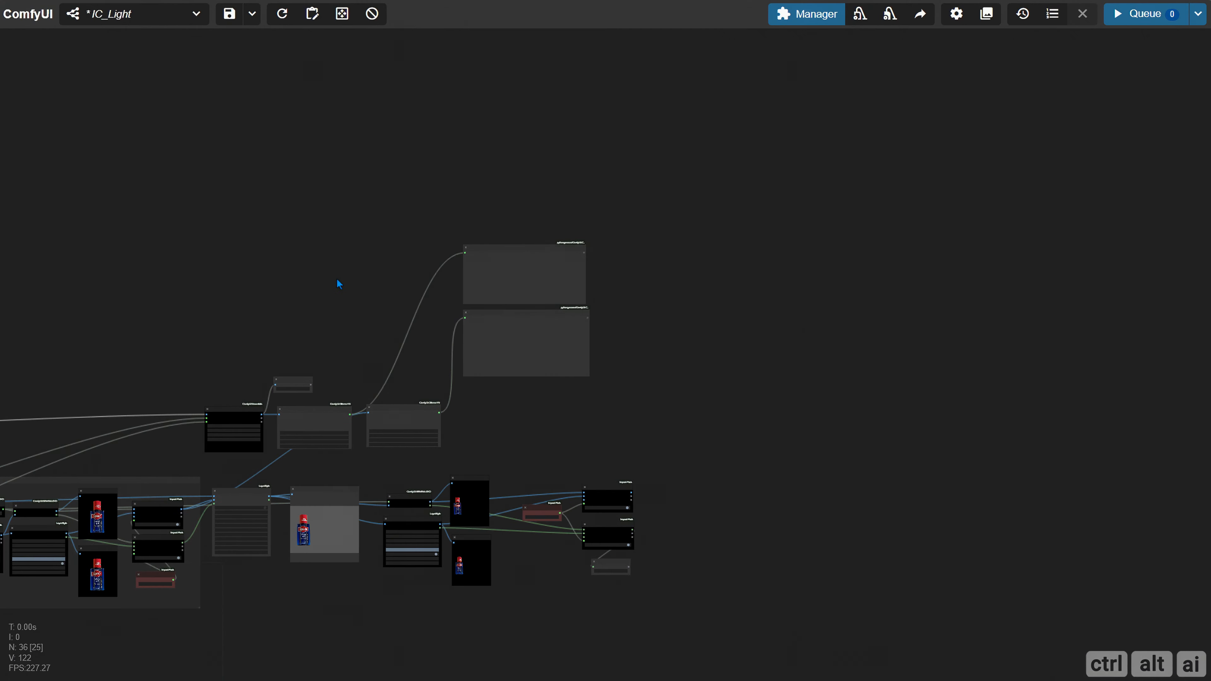
# Add a CR Text Concatenate node beside the Product description node
pyautogui.scroll(11, 337, 281)
pyautogui.moveTo(387, 395); pyautogui.dragTo(195, 204)
pyautogui.scroll(3, 499, 399)
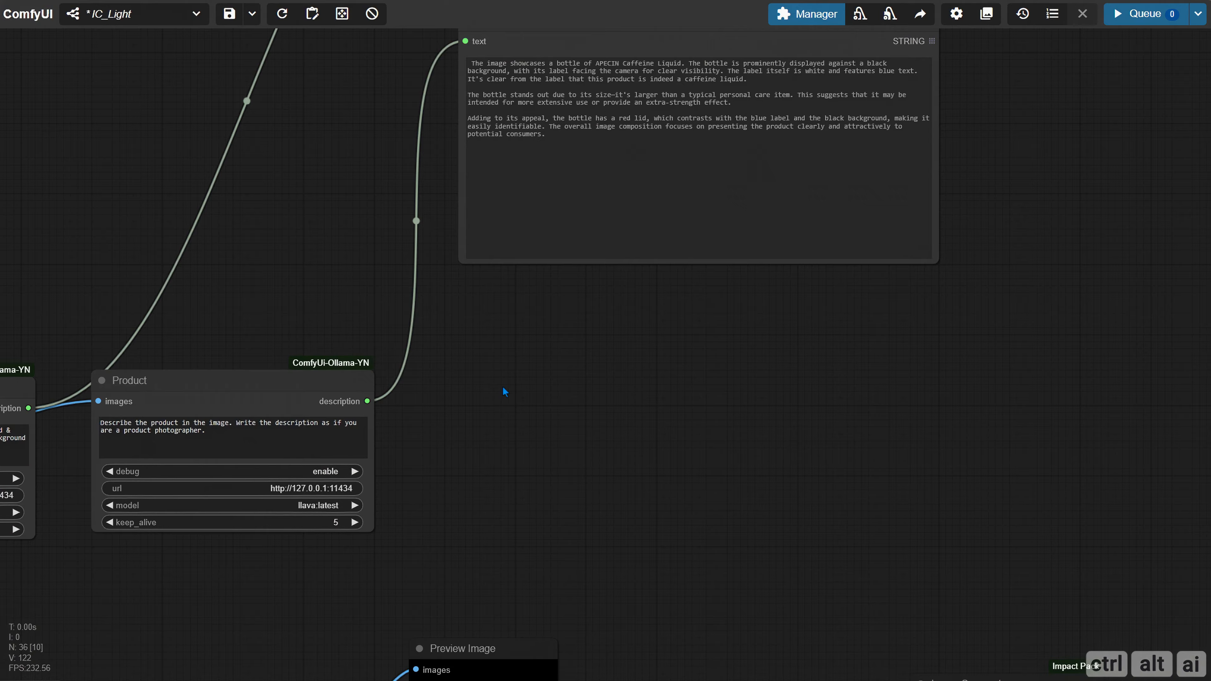
pyautogui.moveTo(503, 386); pyautogui.dragTo(488, 332)
pyautogui.doubleClick(411, 323)
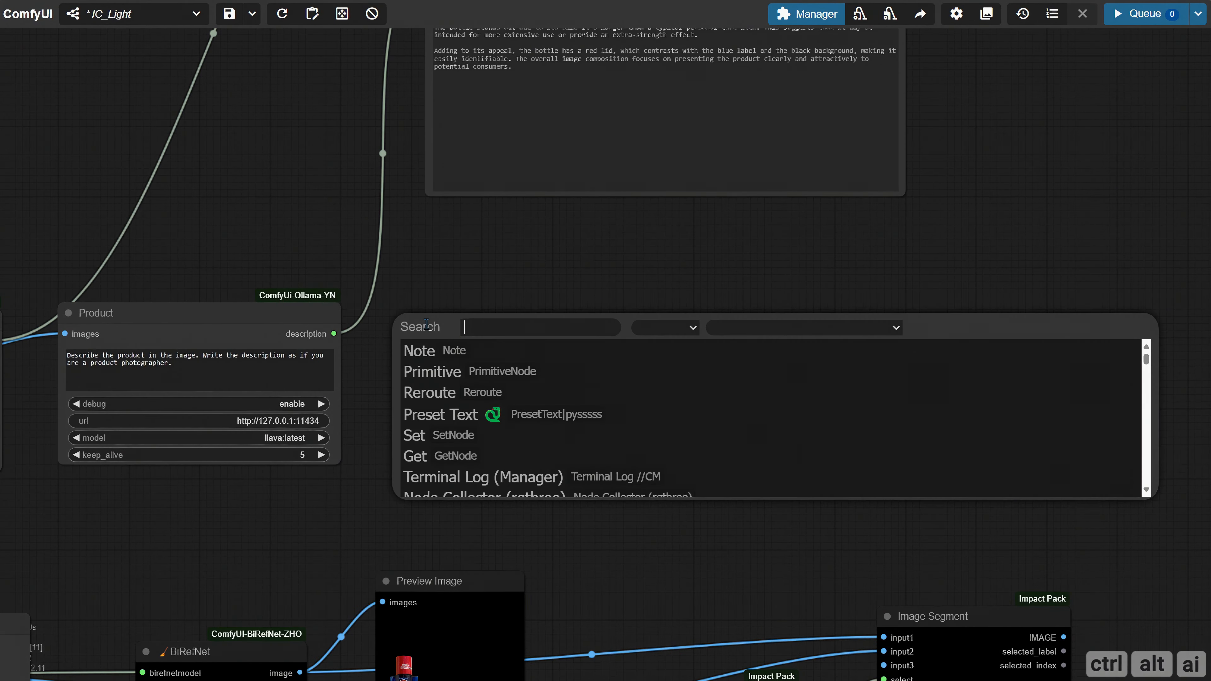
pyautogui.write('cr te')
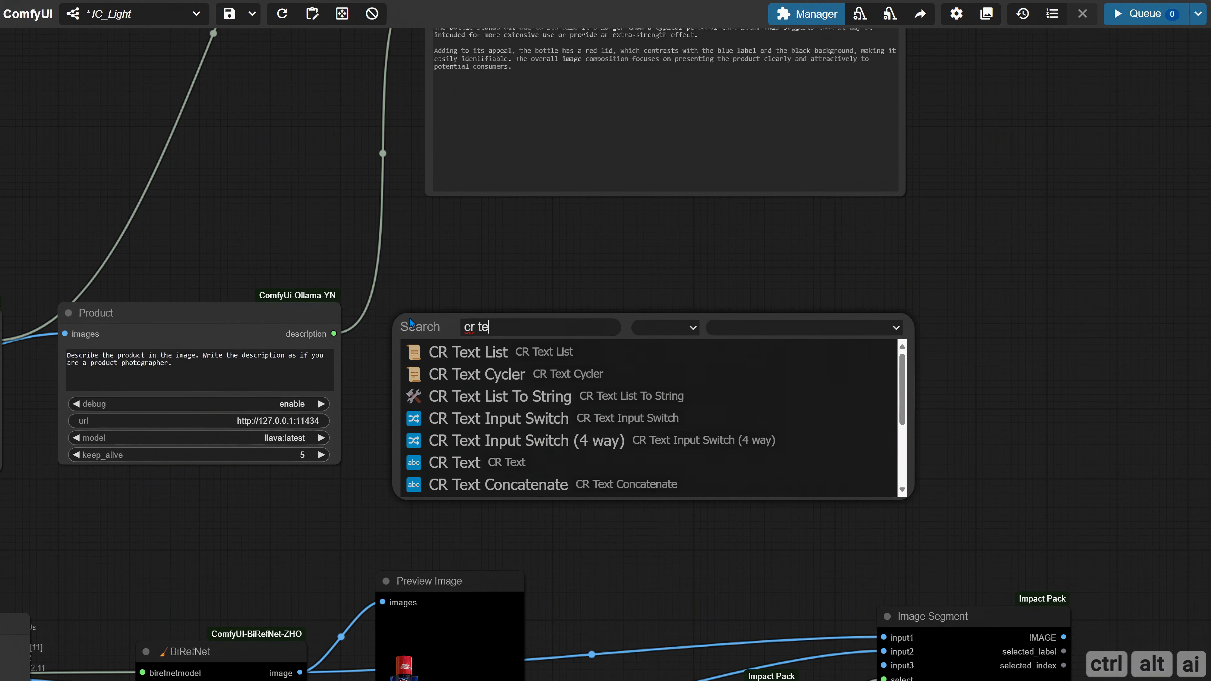
pyautogui.write('xt con')
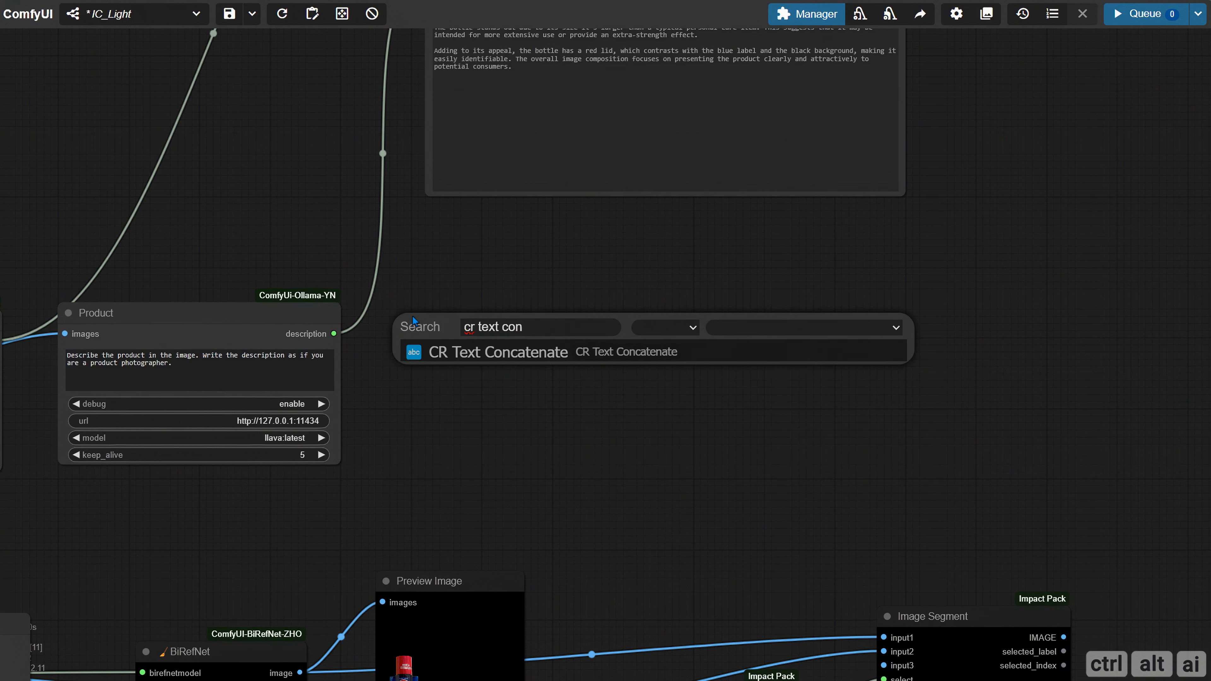
pyautogui.click(444, 355)
pyautogui.moveTo(554, 328); pyautogui.dragTo(531, 336)
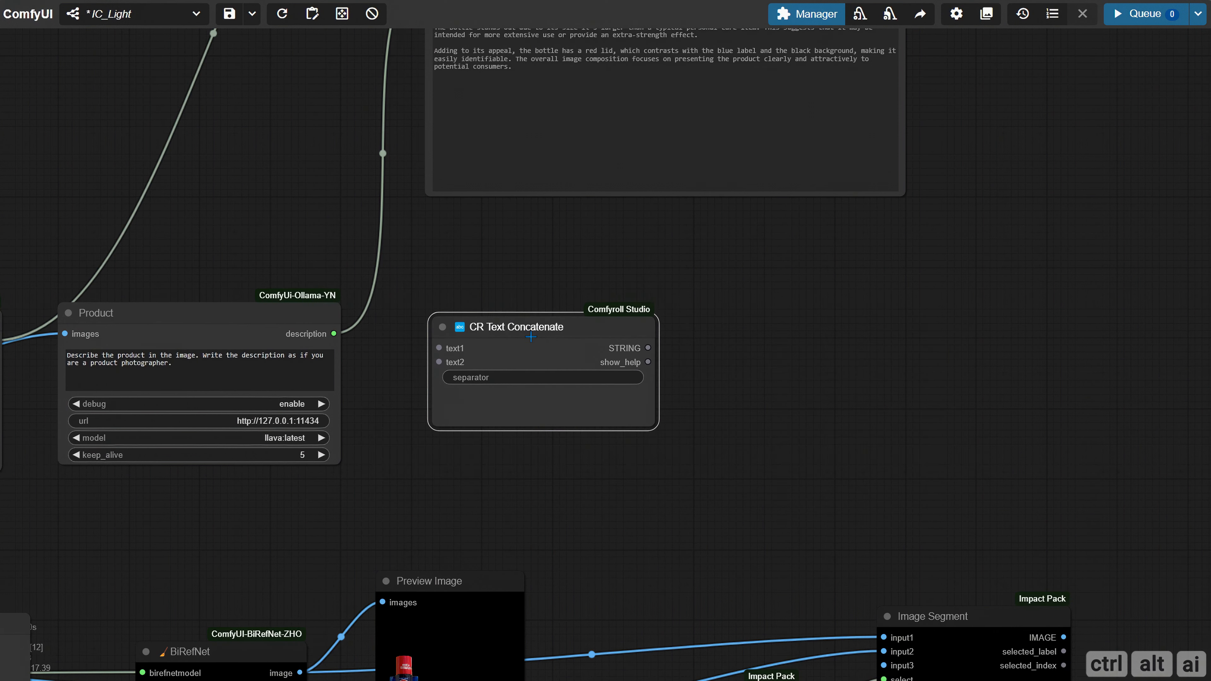
# Connect the Product description to text1 and the Background description to text2 of the CR Text Concatenate node
pyautogui.moveTo(333, 334); pyautogui.dragTo(439, 348)
pyautogui.moveTo(412, 270); pyautogui.dragTo(549, 251)
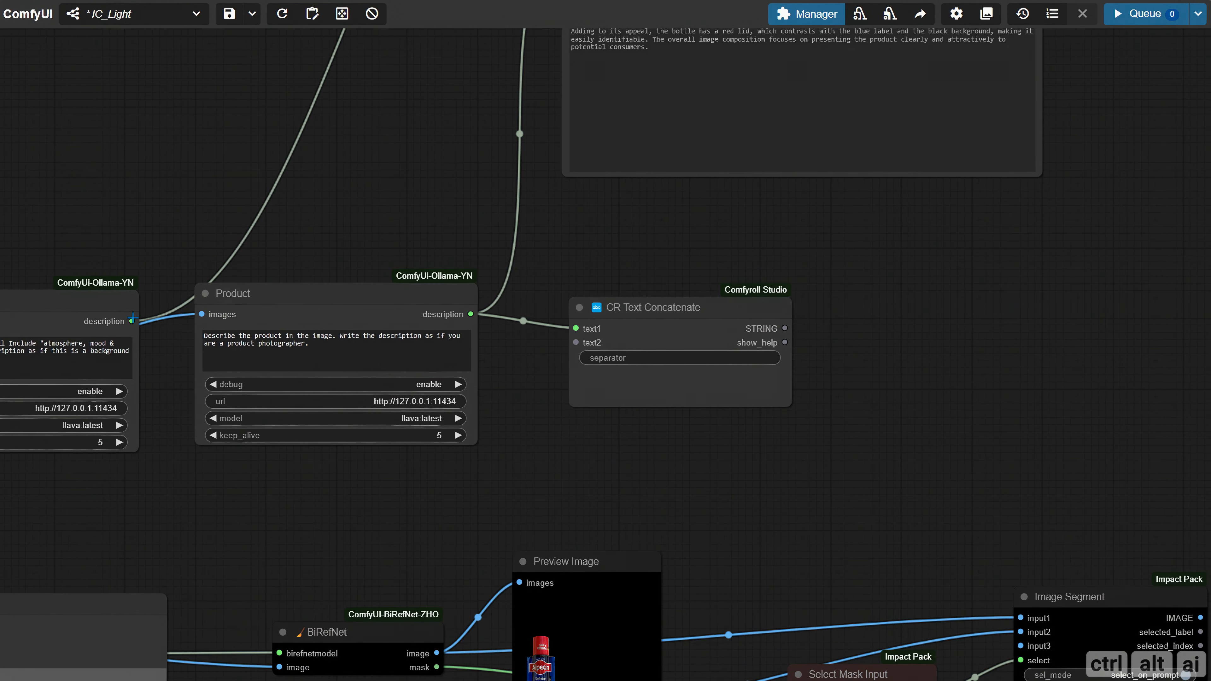
pyautogui.moveTo(130, 324); pyautogui.dragTo(575, 344)
# Duplicate the product Show Text node beside CR Text Concatenate and connect the concatenated STRING output to its text input
pyautogui.moveTo(635, 441); pyautogui.dragTo(391, 491)
pyautogui.moveTo(429, 380); pyautogui.dragTo(386, 381)
pyautogui.moveTo(562, 367); pyautogui.dragTo(338, 402)
pyautogui.moveTo(288, 317); pyautogui.dragTo(289, 332)
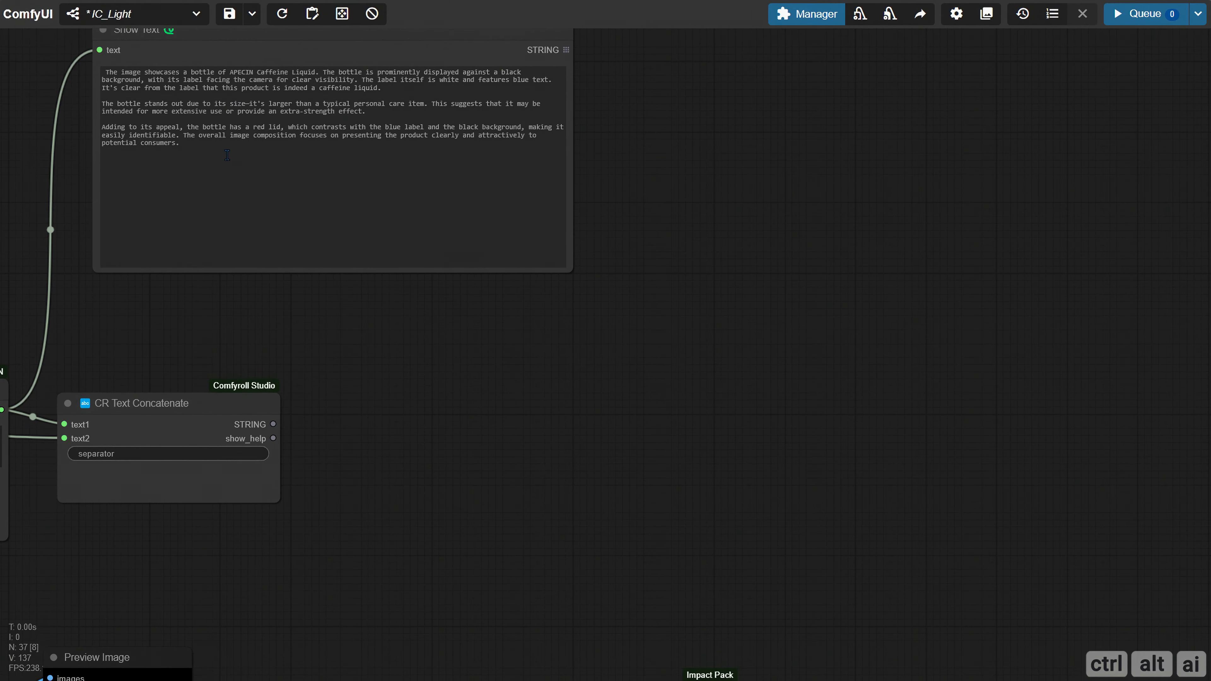
pyautogui.keyDown('alt'); pyautogui.moveTo(189, 47); pyautogui.dragTo(414, 406); pyautogui.keyUp('alt')
pyautogui.moveTo(273, 424); pyautogui.dragTo(325, 410)
pyautogui.moveTo(313, 294); pyautogui.dragTo(348, 376)
# Rename the Show Text node fed by CR Text Concatenate to "Final Positive Conditioning"
pyautogui.rightClick(351, 377)
pyautogui.click(369, 481)
pyautogui.hotkey('ctrl', 'a')
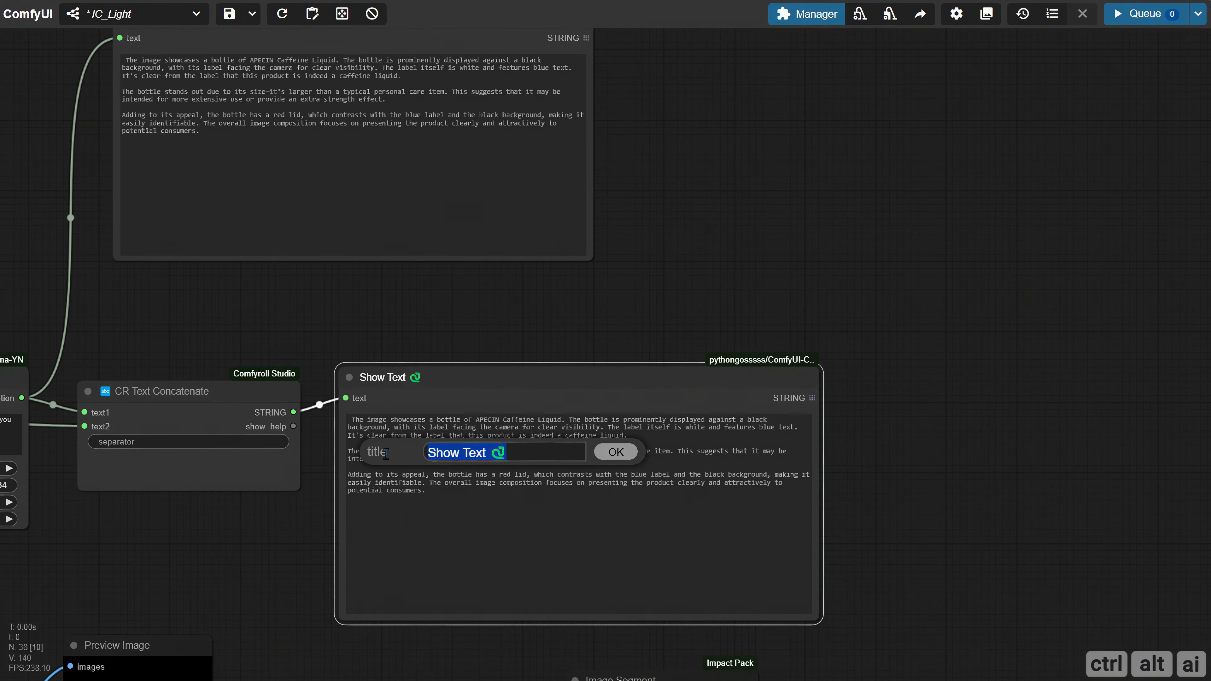
pyautogui.write('Final Positive Conditioning')
pyautogui.press('Return')
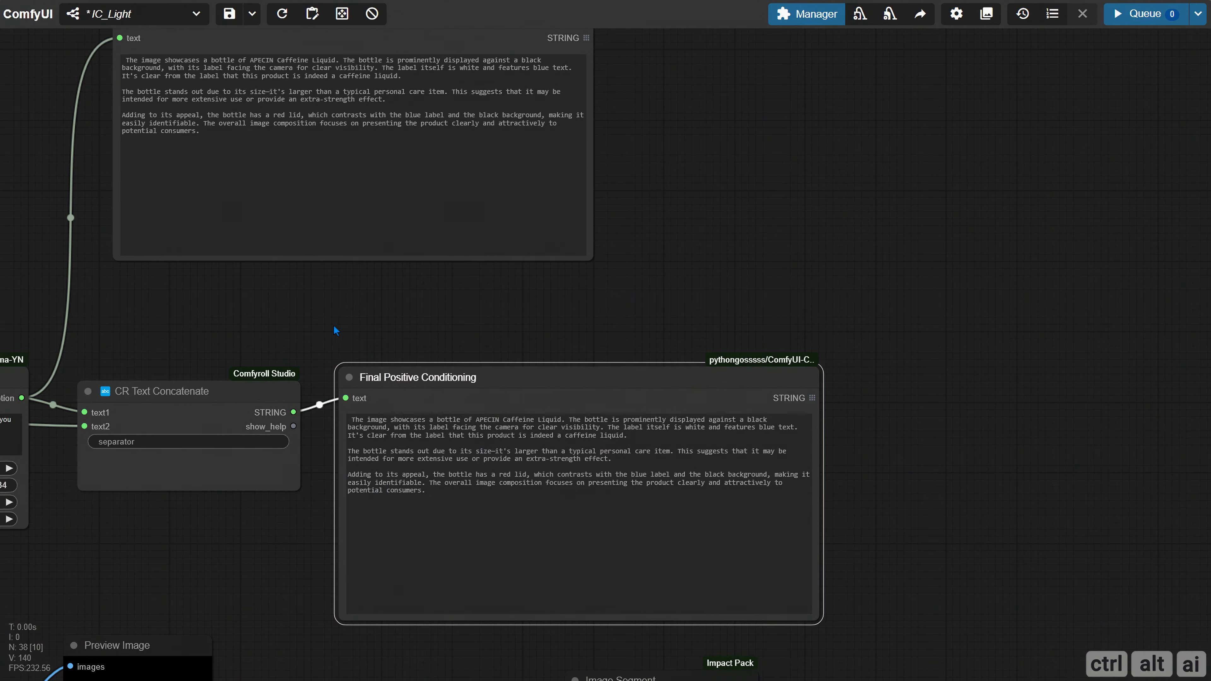
# Rename the Show Text node holding the product description to "Product"
pyautogui.moveTo(668, 310); pyautogui.dragTo(747, 493)
pyautogui.rightClick(209, 200)
pyautogui.click(225, 354)
pyautogui.hotkey('ctrl', 'a')
pyautogui.write('Product')
pyautogui.press('Return')
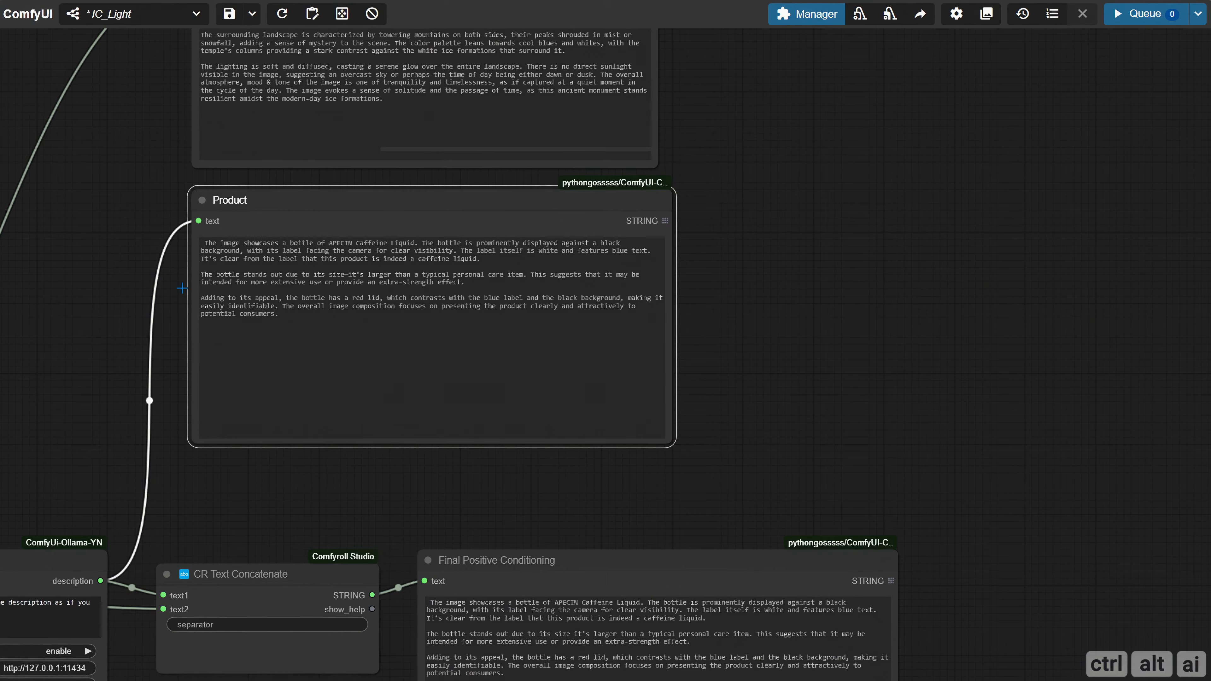
# Rename the Show Text node holding the background description to "Background"
pyautogui.moveTo(184, 286); pyautogui.dragTo(211, 543)
pyautogui.rightClick(229, 210)
pyautogui.click(242, 368)
pyautogui.hotkey('ctrl', 'a')
pyautogui.write('Background')
pyautogui.press('Return')
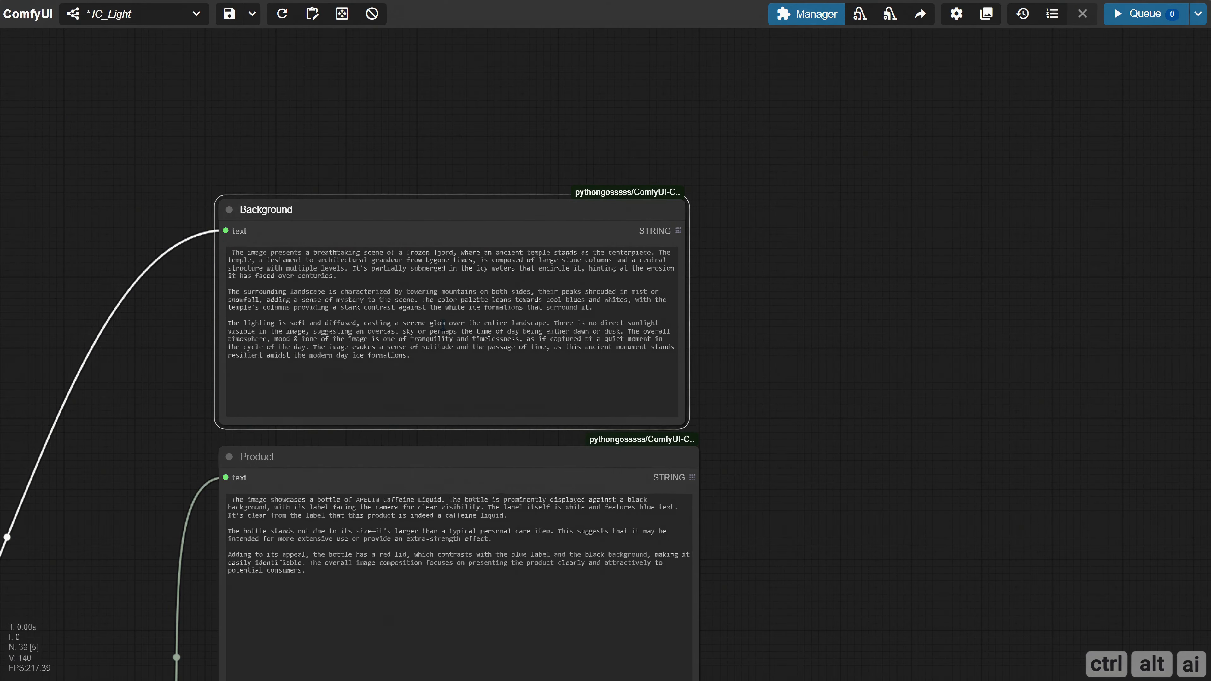
# Add a CR Text node in the empty area above the Ollama description nodes and enlarge its text area
pyautogui.moveTo(743, 597); pyautogui.dragTo(390, 262)
pyautogui.moveTo(325, 402); pyautogui.dragTo(534, 333)
pyautogui.scroll(-2, 489, 339)
pyautogui.moveTo(158, 239); pyautogui.dragTo(882, 439)
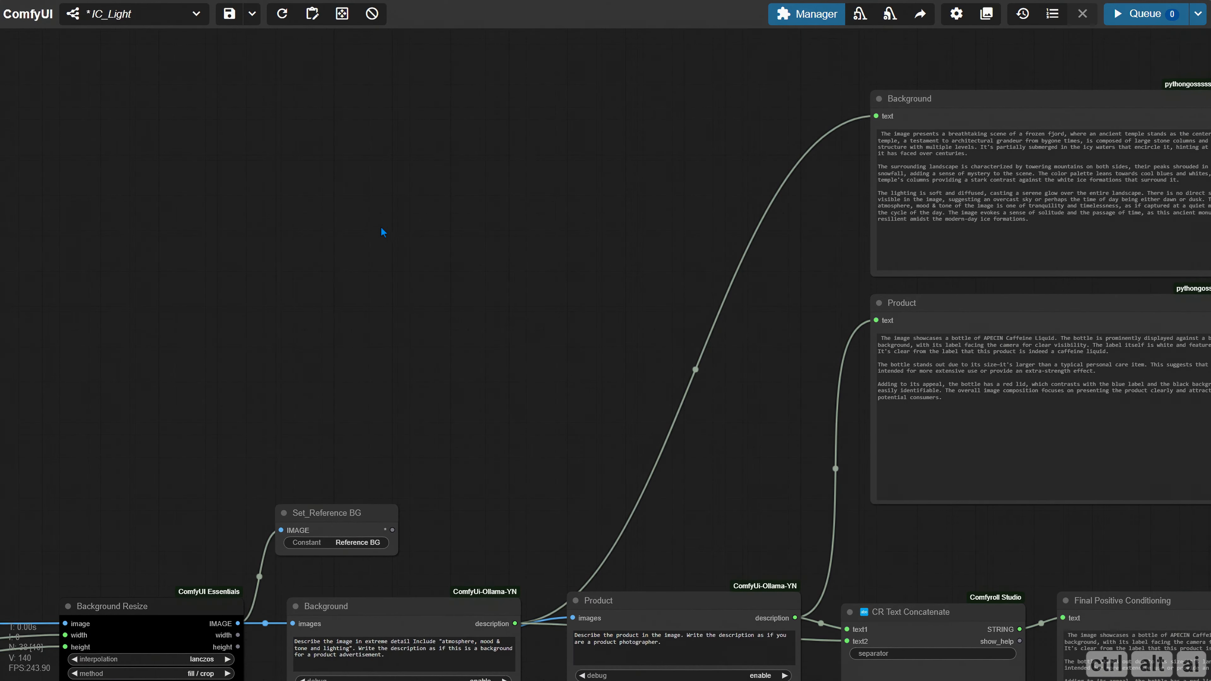
pyautogui.doubleClick(299, 202)
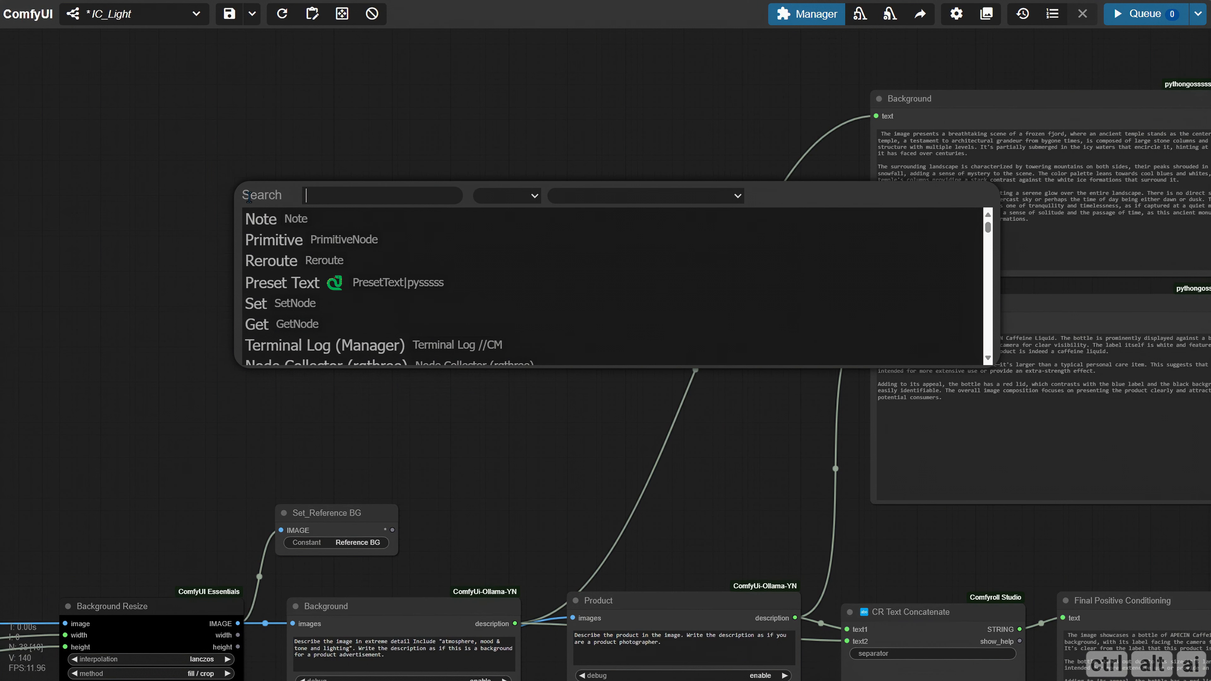
pyautogui.write('cr text')
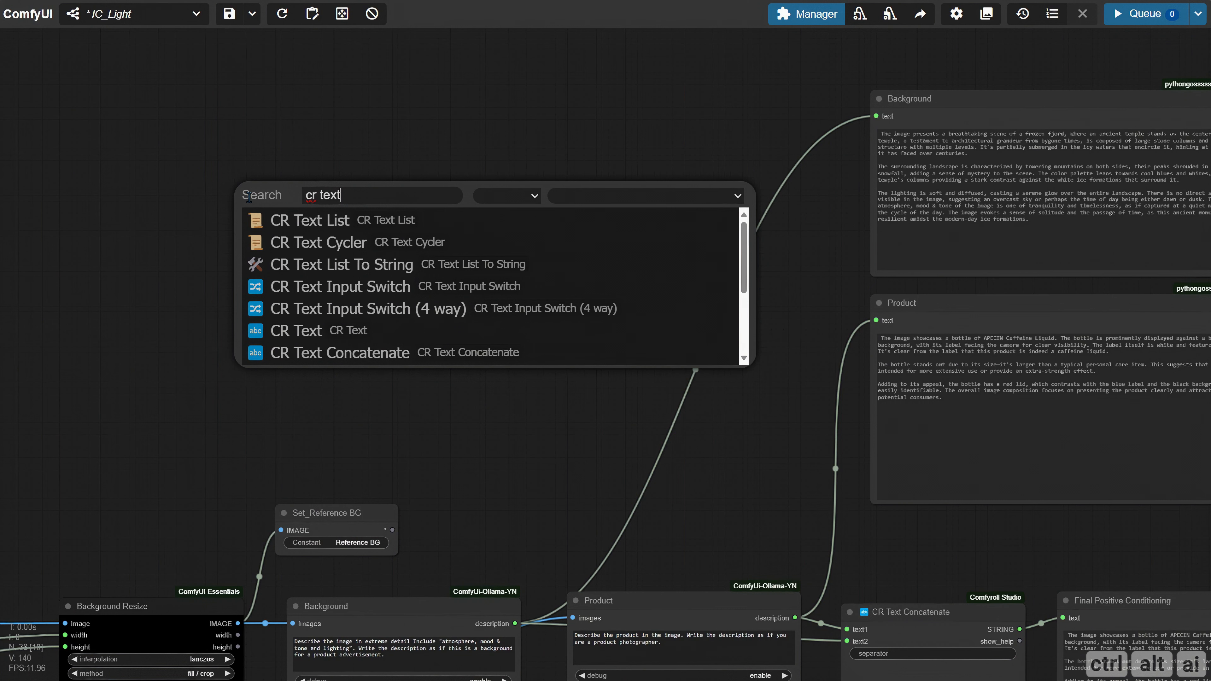
pyautogui.click(334, 330)
pyautogui.moveTo(424, 217); pyautogui.dragTo(377, 195)
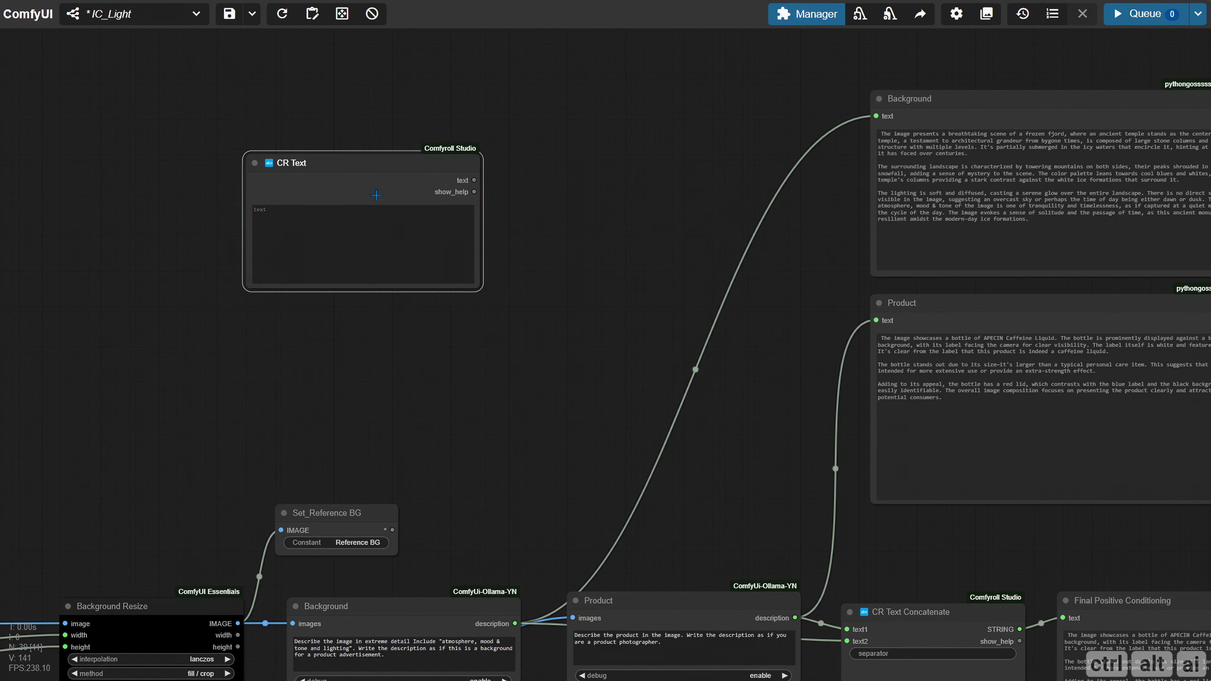
pyautogui.moveTo(480, 292); pyautogui.dragTo(738, 407)
pyautogui.click(346, 240)
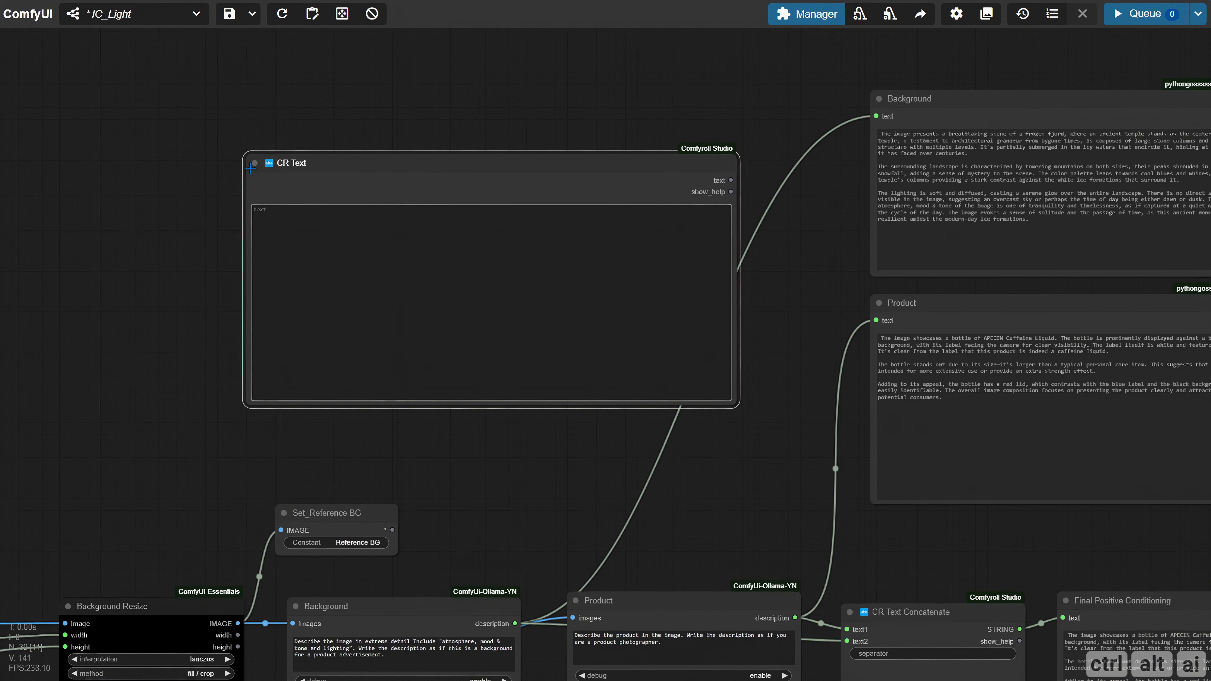
# Rename the new CR Text node to "Custom Conditioning"
pyautogui.rightClick(251, 168)
pyautogui.click(305, 322)
pyautogui.hotkey('ctrl', 'a')
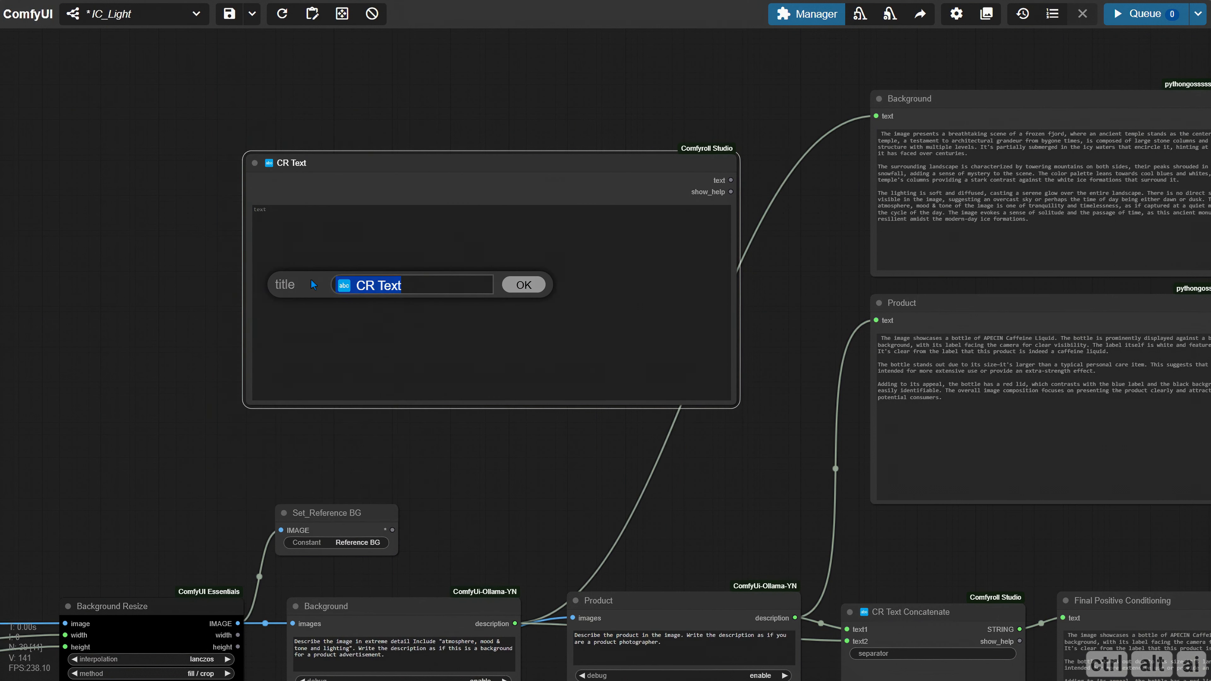
pyautogui.write('Custom C')
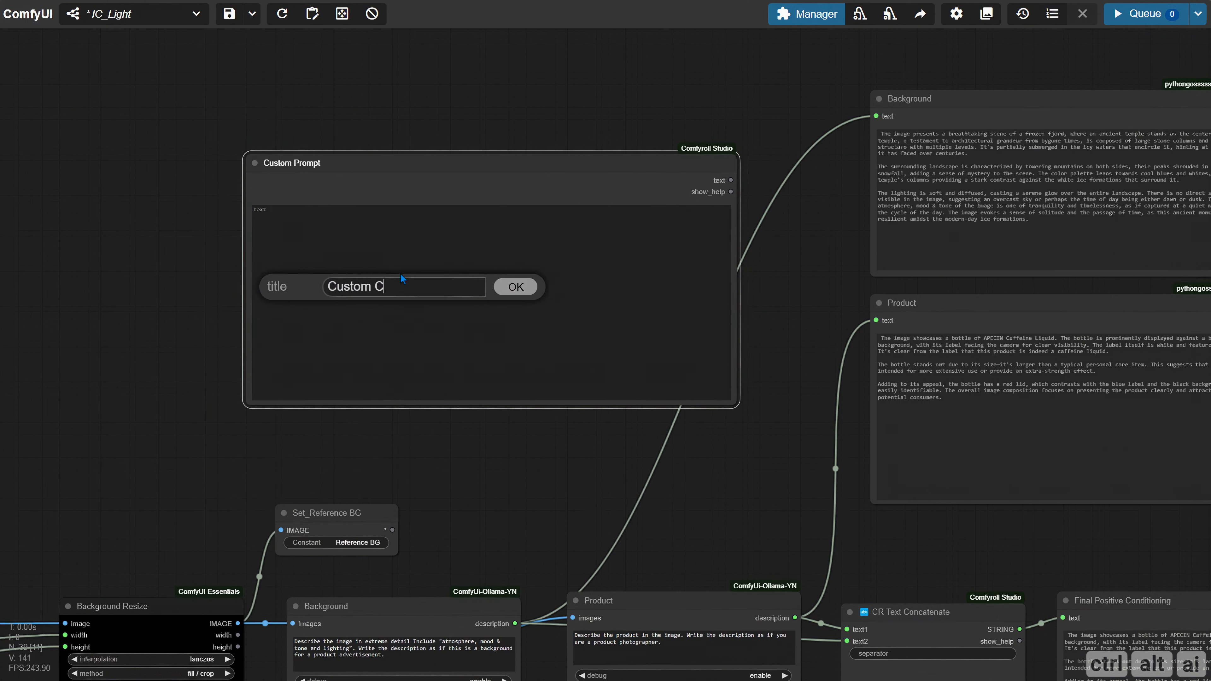
pyautogui.write('onditioning')
pyautogui.press('Return')
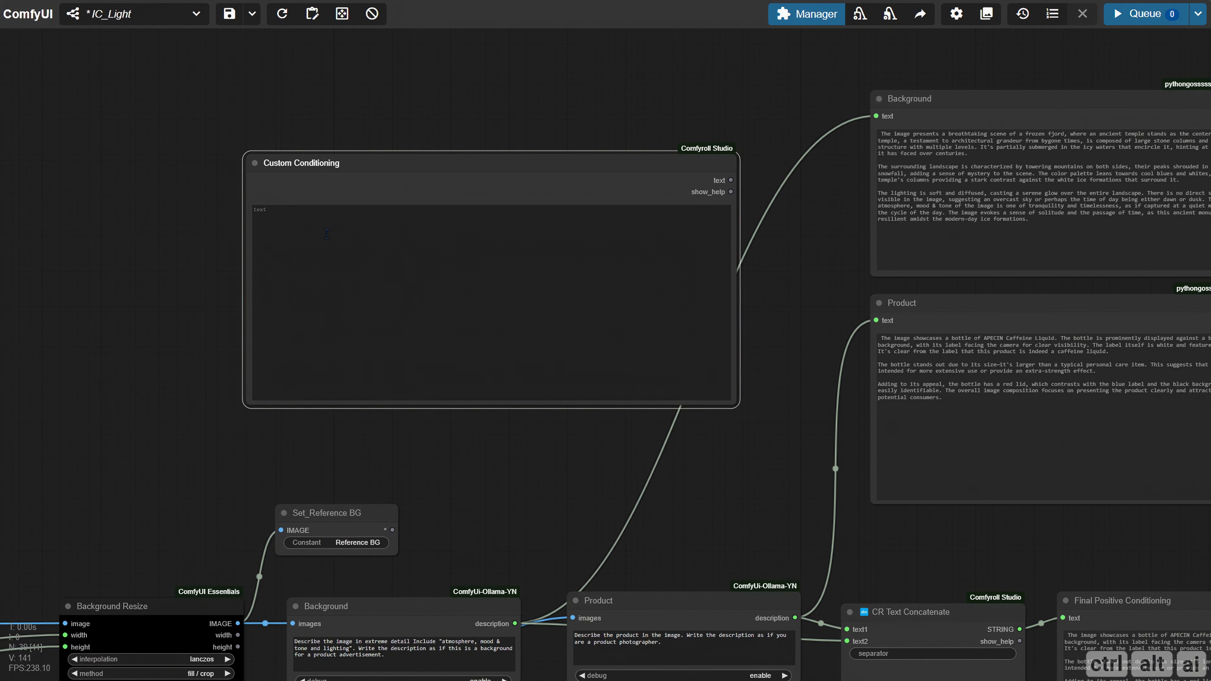
# Paste the prepared product and iceberg temple prompt into the Custom Conditioning node's text field
pyautogui.click(326, 233)
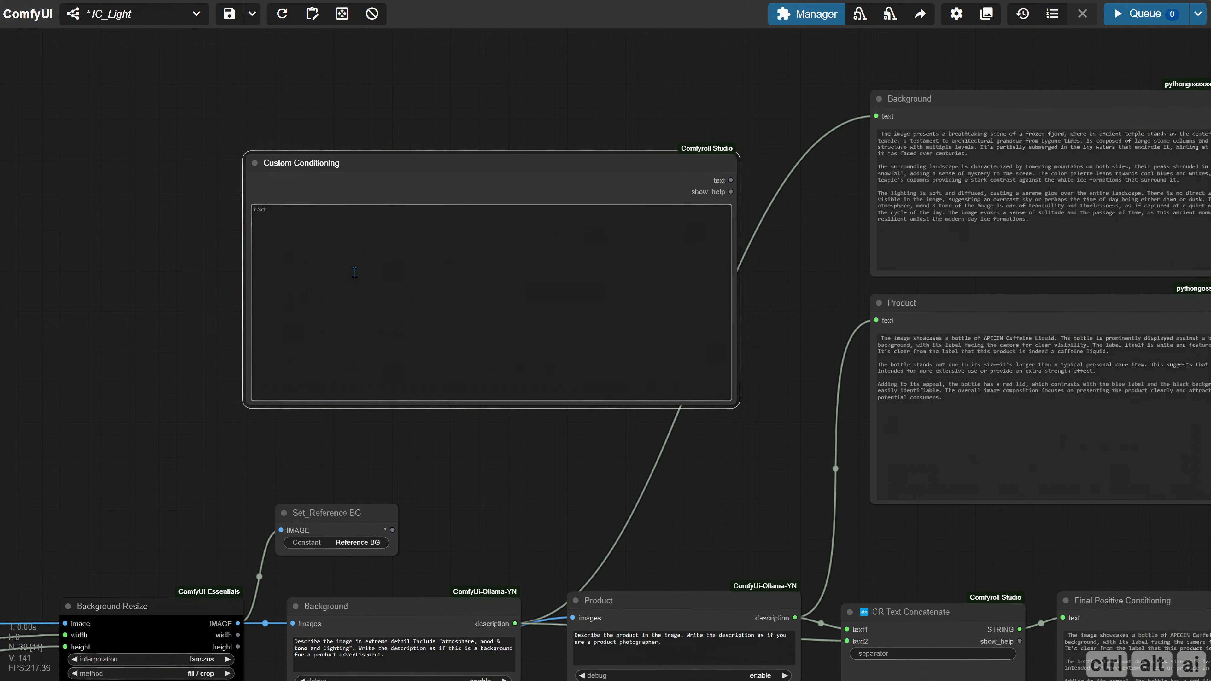
pyautogui.hotkey('ctrl', 'v')
pyautogui.click(148, 282)
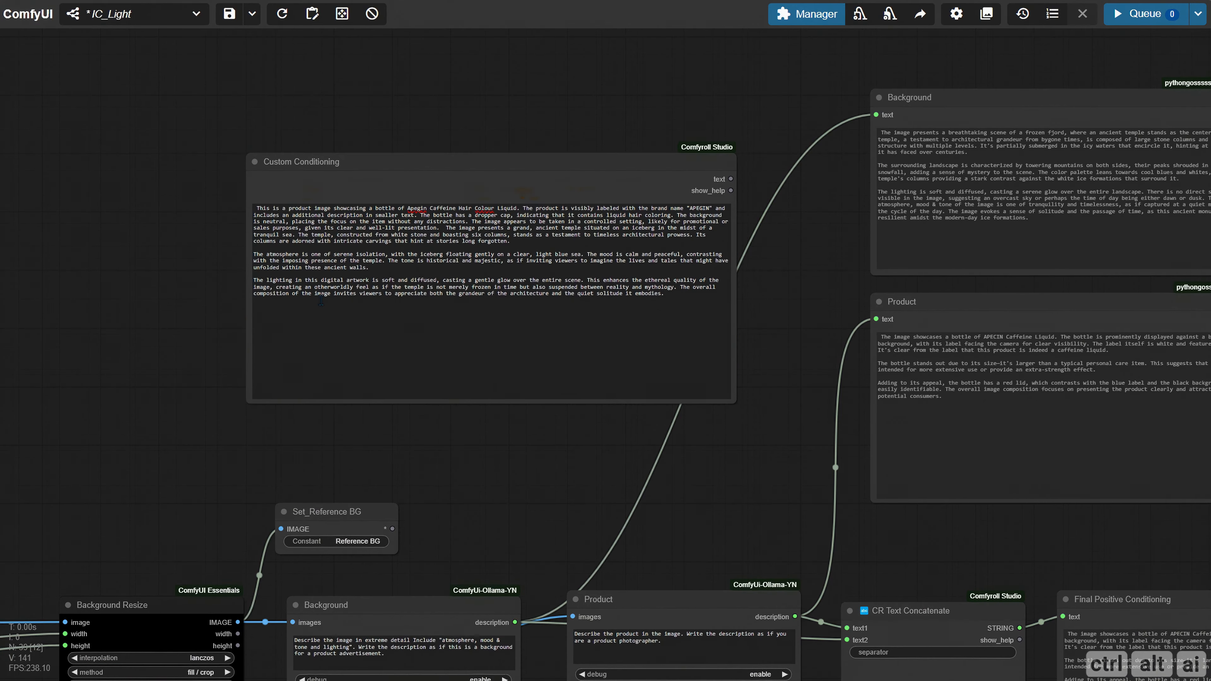
# Add a Save Text File node fed by the STRING output of Final Positive Conditioning
pyautogui.moveTo(586, 463); pyautogui.dragTo(395, 384)
pyautogui.moveTo(1013, 465); pyautogui.dragTo(601, 403)
pyautogui.moveTo(776, 401); pyautogui.dragTo(473, 332)
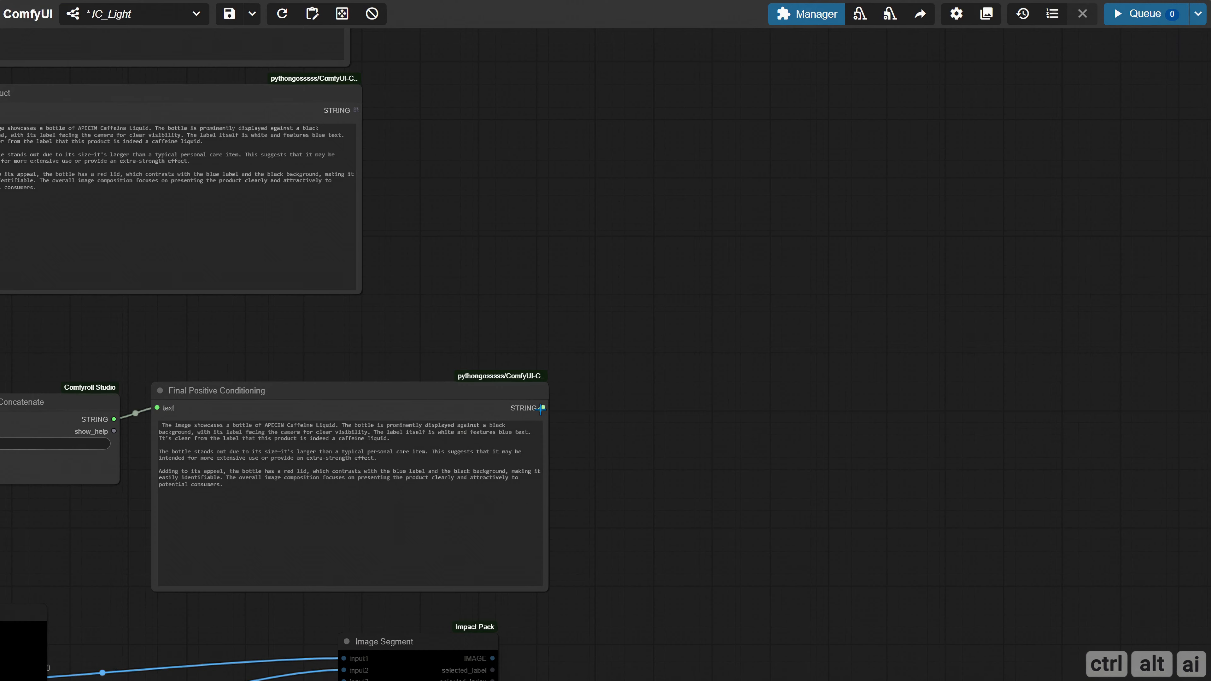
pyautogui.moveTo(543, 408); pyautogui.dragTo(703, 259)
pyautogui.click(721, 285)
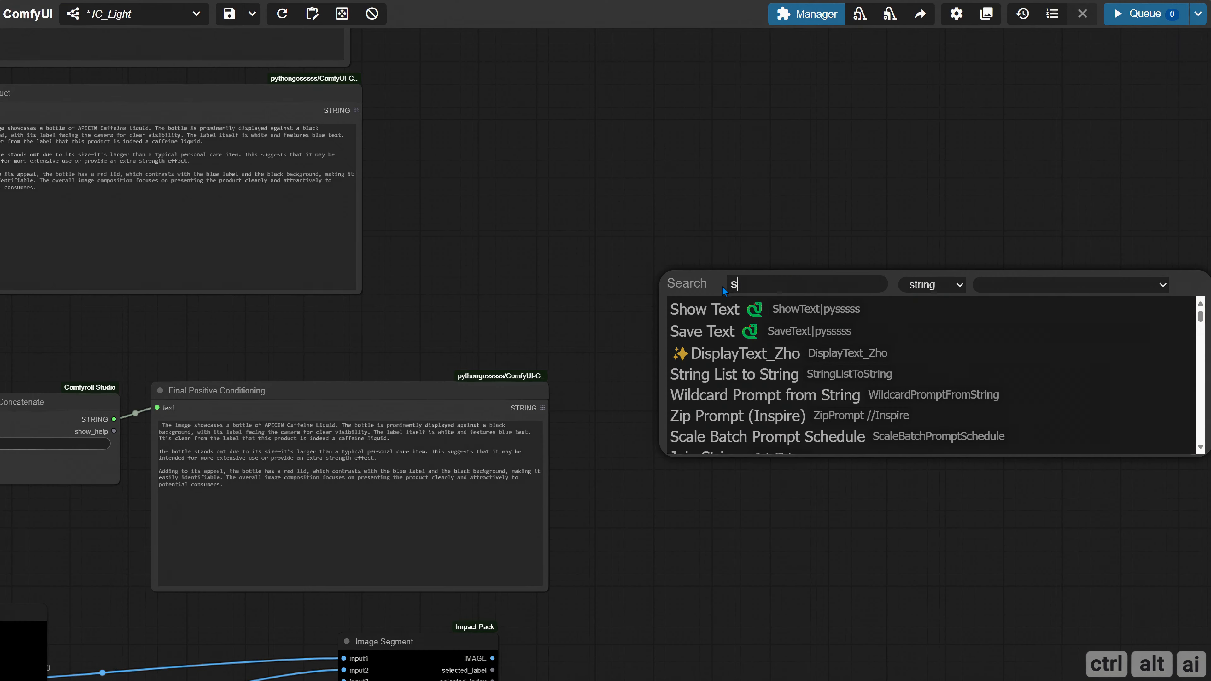
pyautogui.write('sa')
pyautogui.click(715, 330)
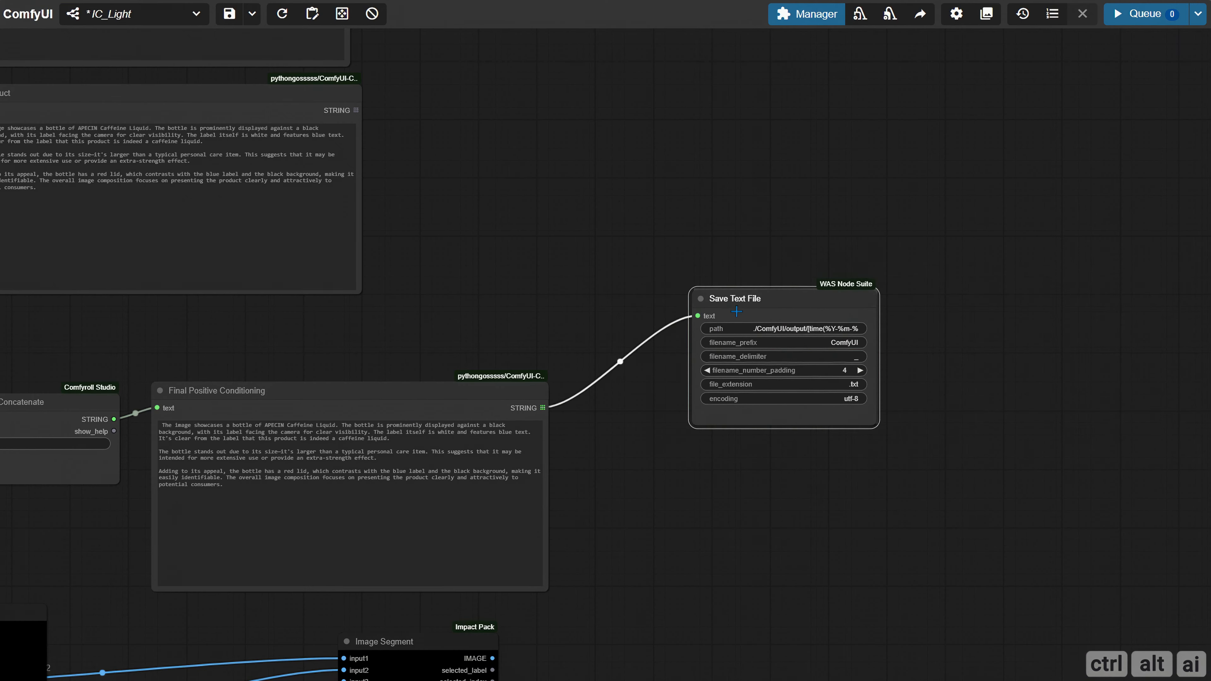
# Replace the time token in the Save Text File path with the copied folder name starting "IC_Light_Prom", keeping ./ComfyUI/output/
pyautogui.scroll(4, 925, 346)
pyautogui.moveTo(925, 346); pyautogui.dragTo(729, 352)
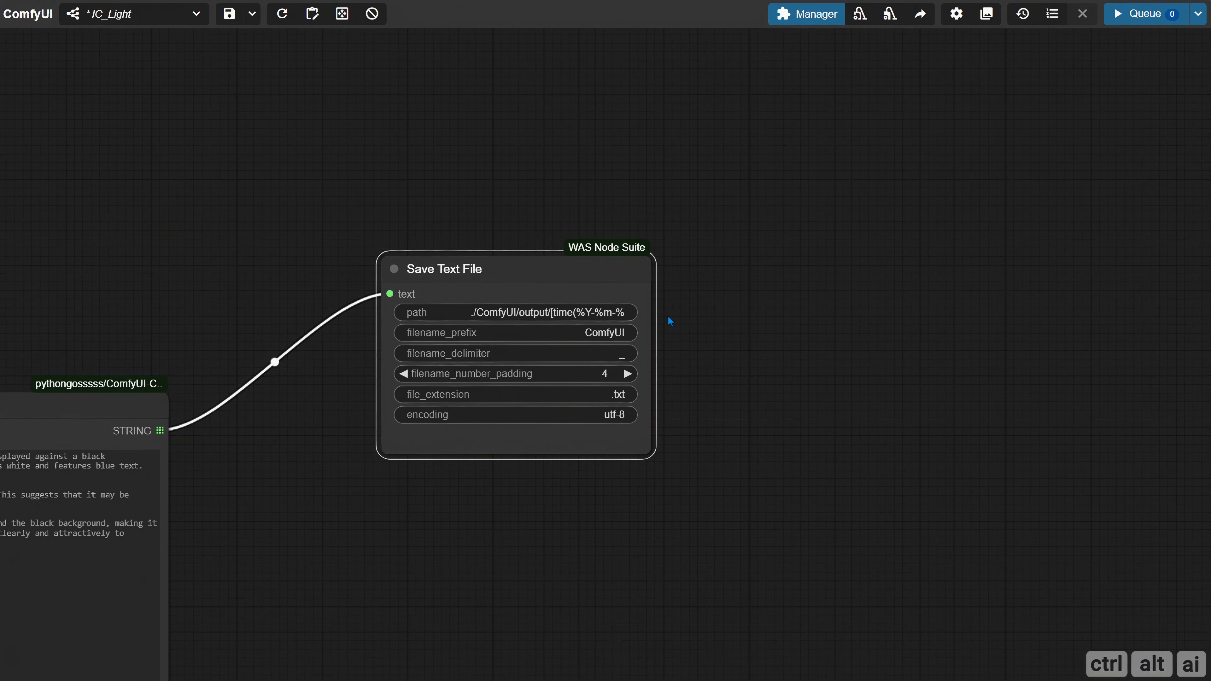
pyautogui.click(558, 313)
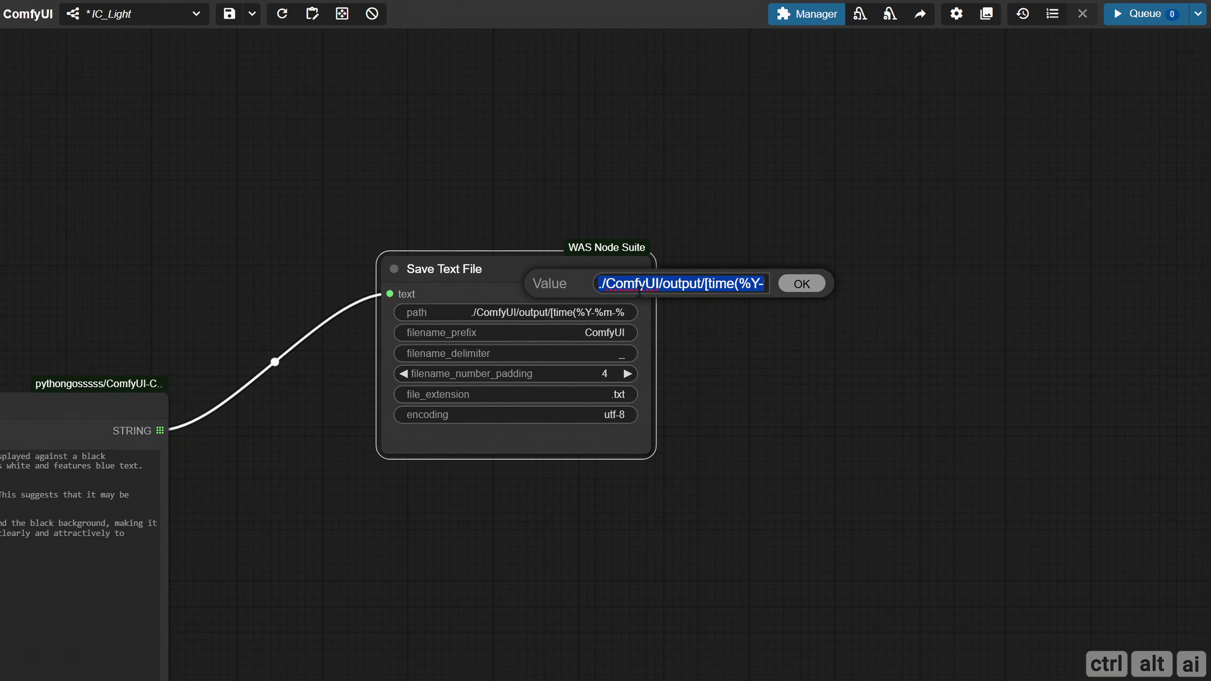
pyautogui.click(654, 285)
pyautogui.moveTo(706, 283); pyautogui.dragTo(954, 281)
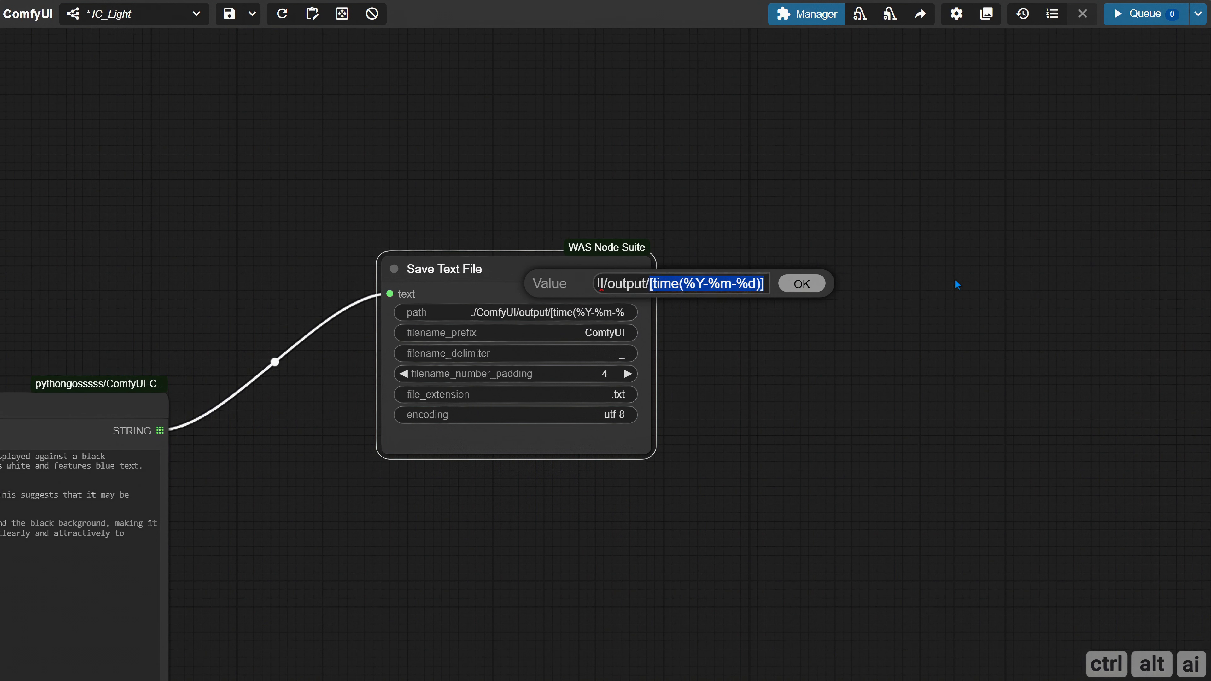
pyautogui.write('IC_Light_Prompts')
pyautogui.click(812, 290)
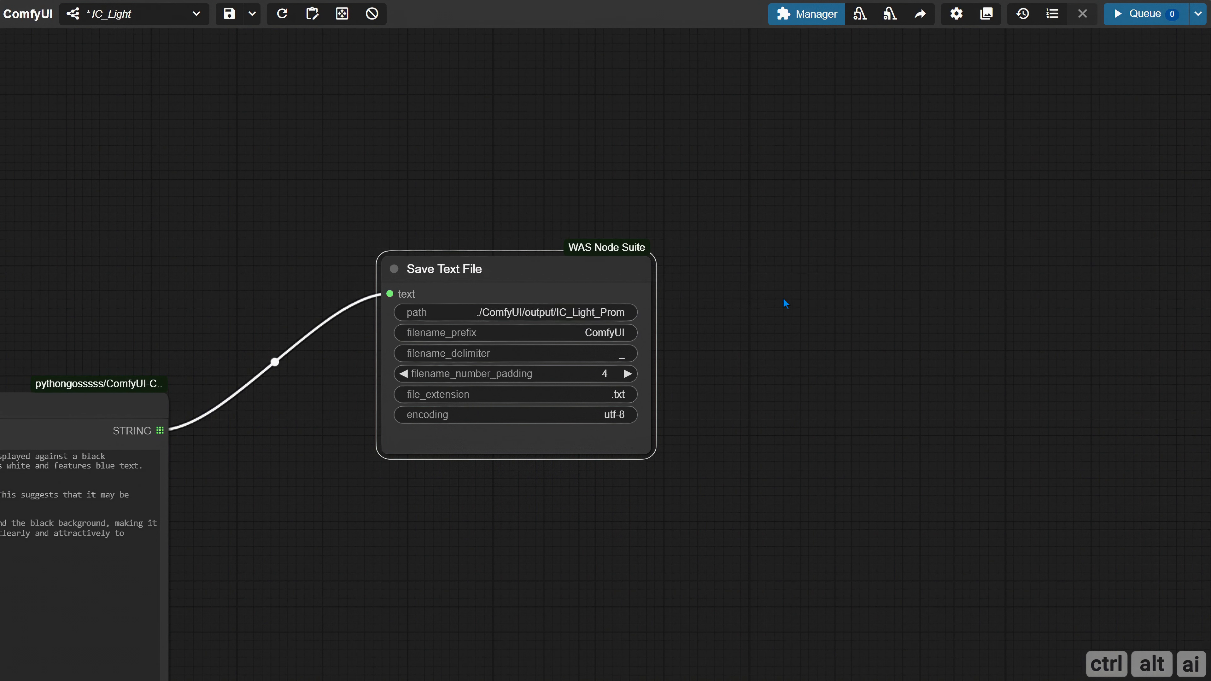
# Set the Save Text File node's filename_prefix to image_prompt
pyautogui.click(634, 335)
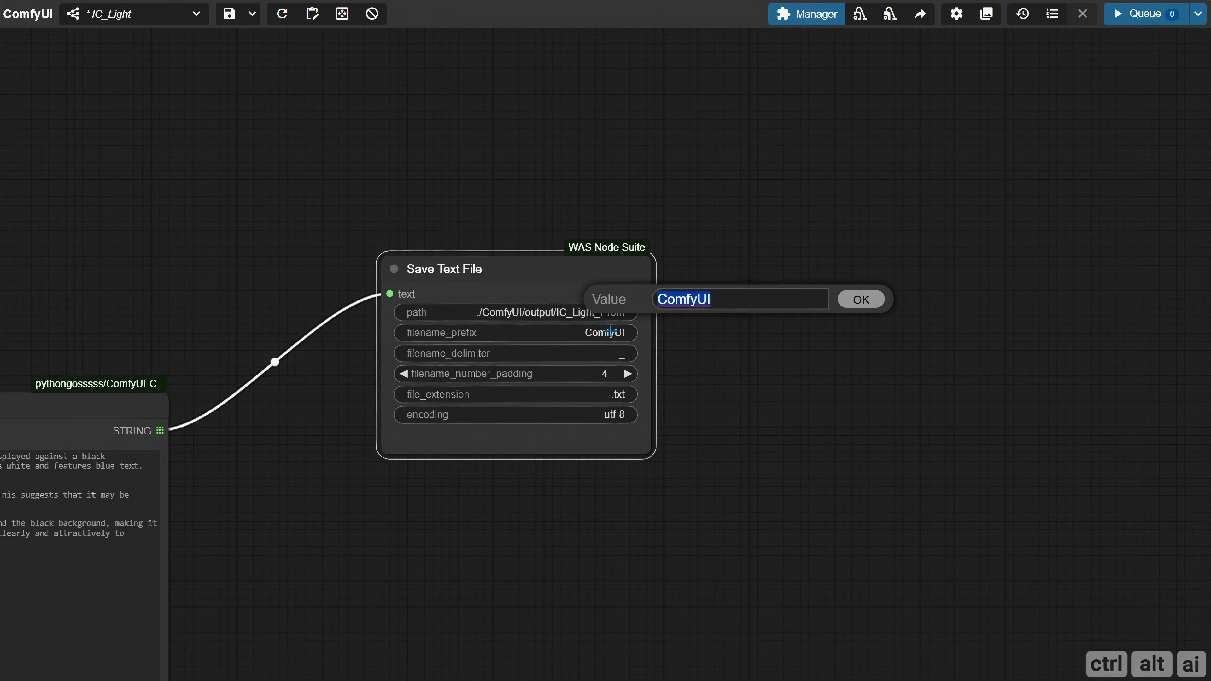
pyautogui.write('image_prompt')
pyautogui.click(855, 299)
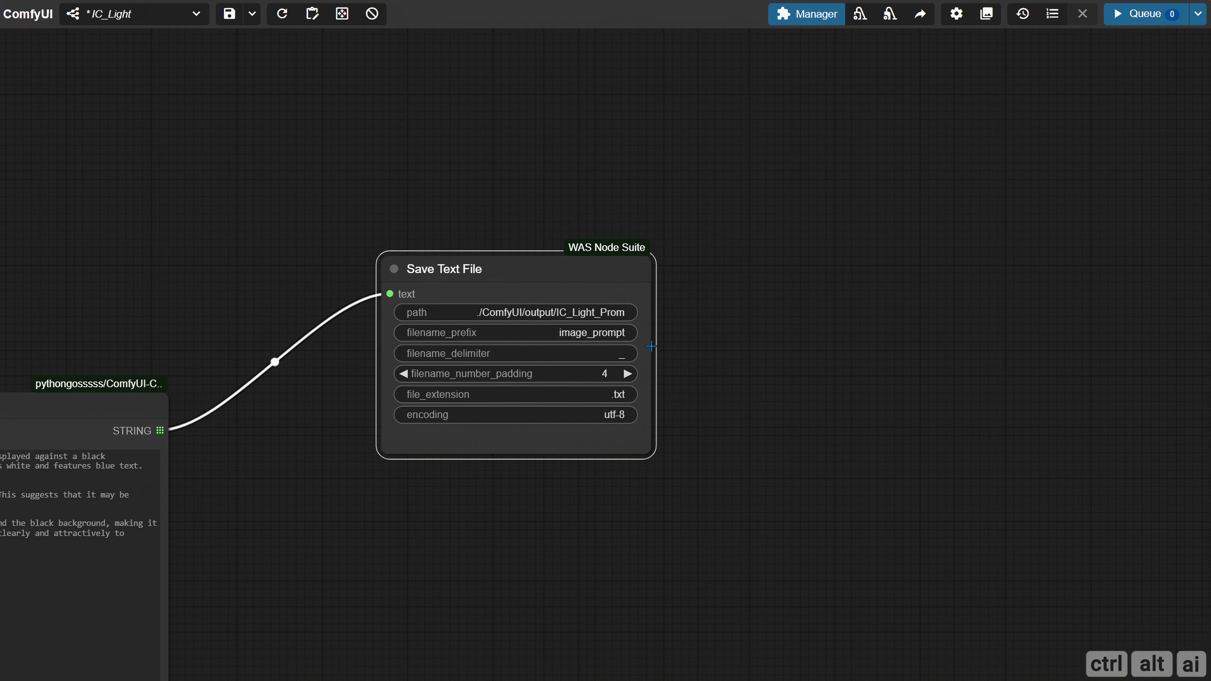
# Add a Save Text node below Save Text File, fed by the STRING output of Final Positive Conditioning
pyautogui.scroll(-1, 574, 370)
pyautogui.moveTo(283, 434); pyautogui.dragTo(288, 368)
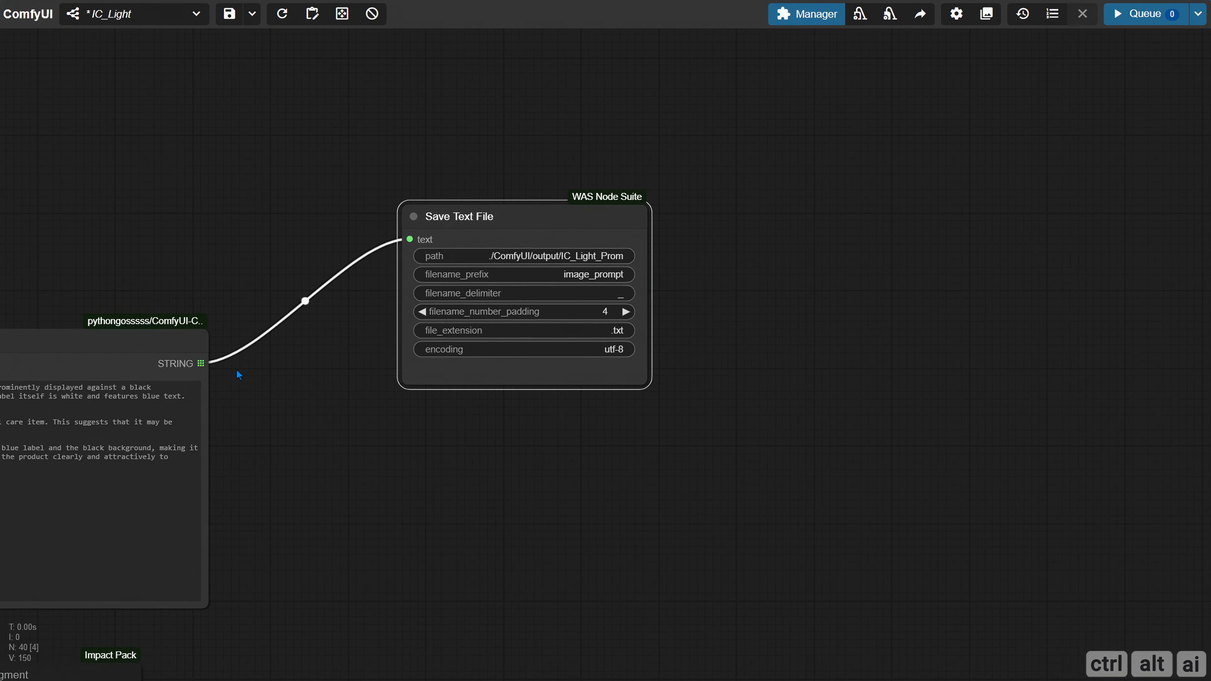
pyautogui.moveTo(201, 359); pyautogui.dragTo(436, 424)
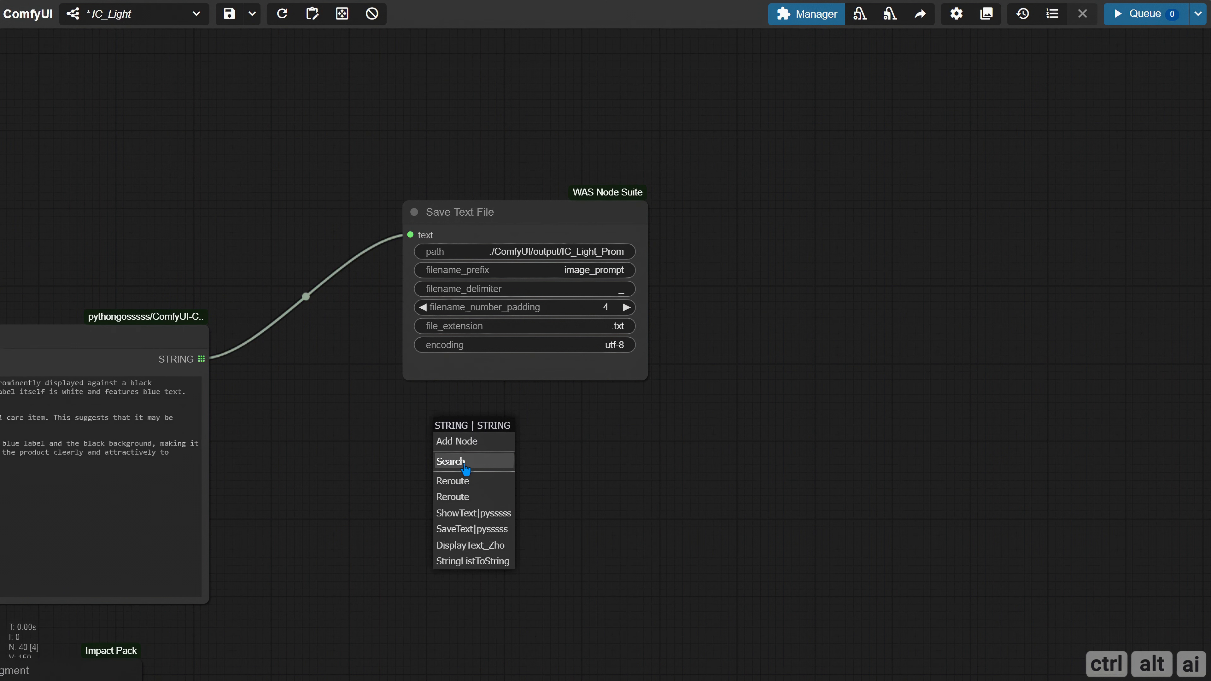
pyautogui.click(467, 461)
pyautogui.write('sa')
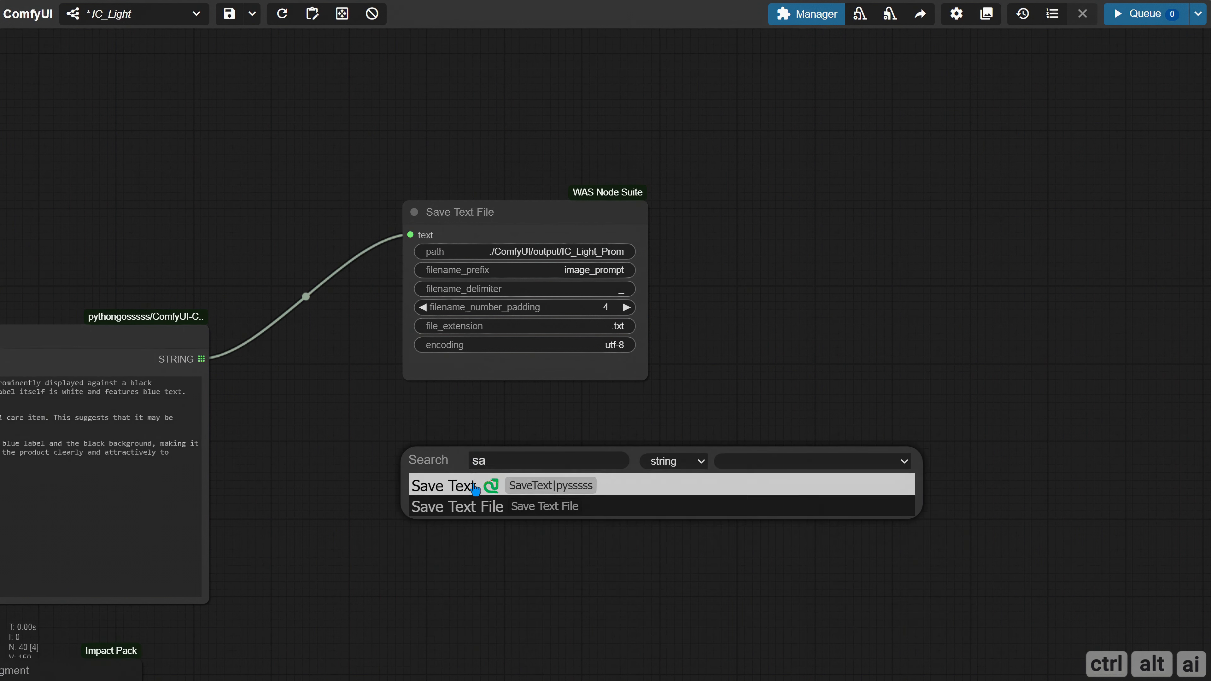
pyautogui.click(465, 489)
pyautogui.moveTo(553, 463); pyautogui.dragTo(469, 449)
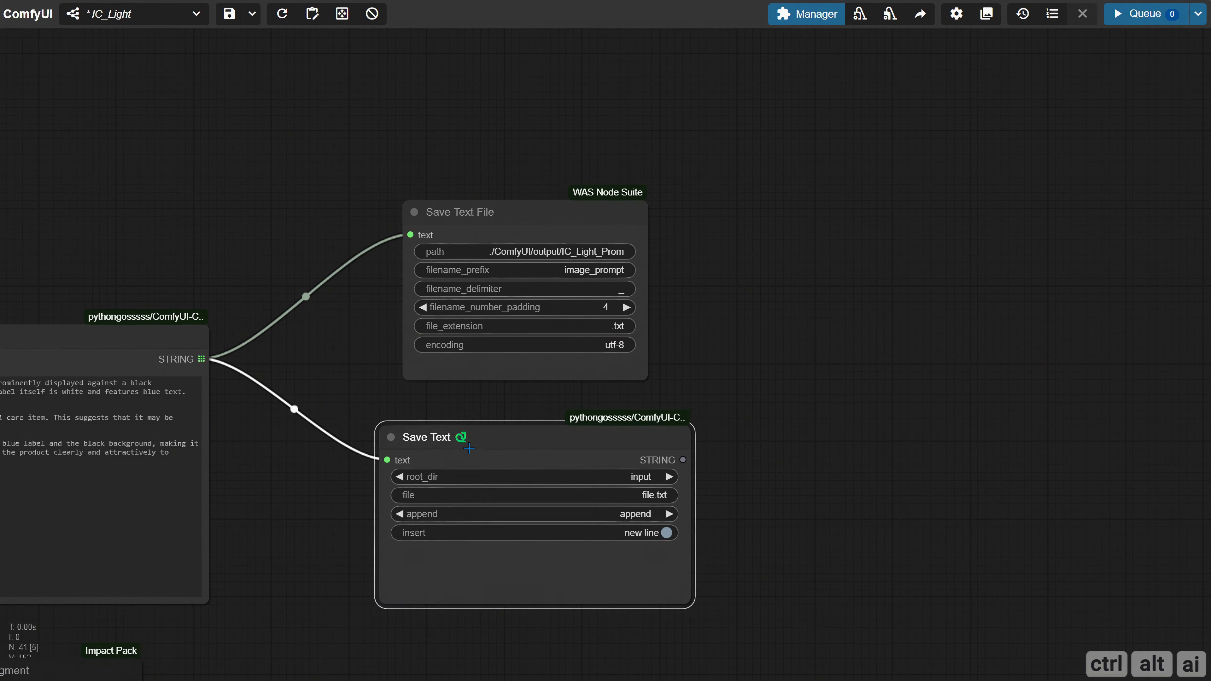
# Set the Save Text node's root_dir to output and try its append and insert options
pyautogui.click(629, 475)
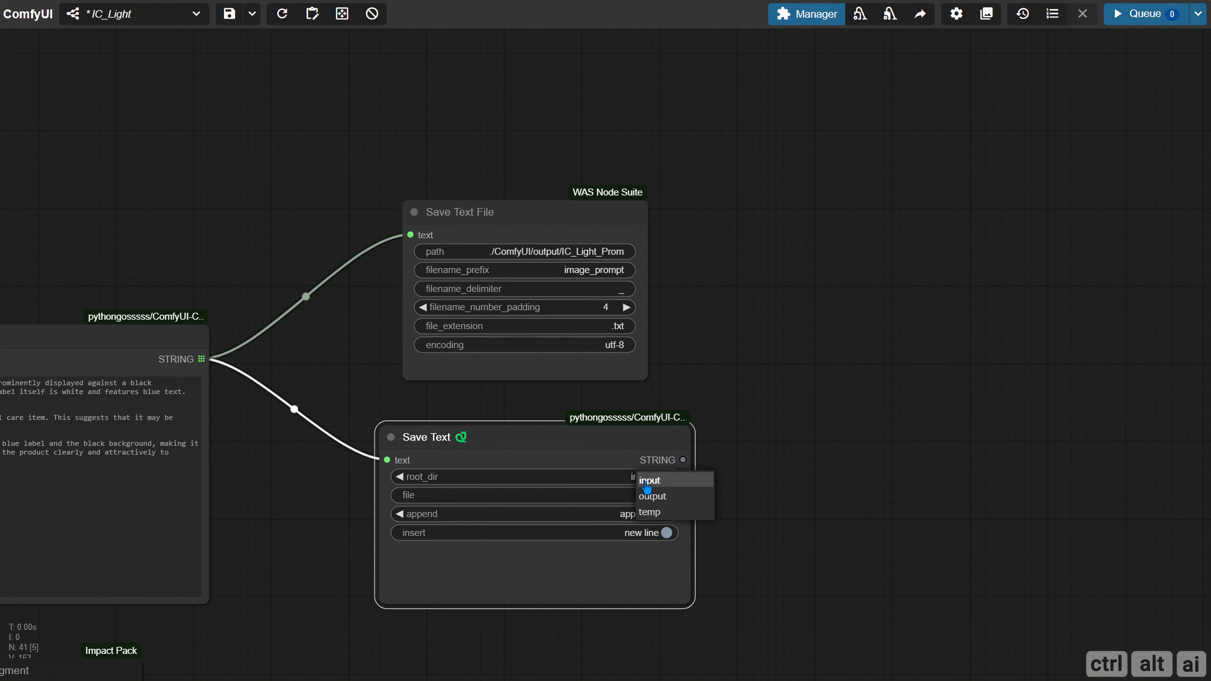
pyautogui.click(675, 499)
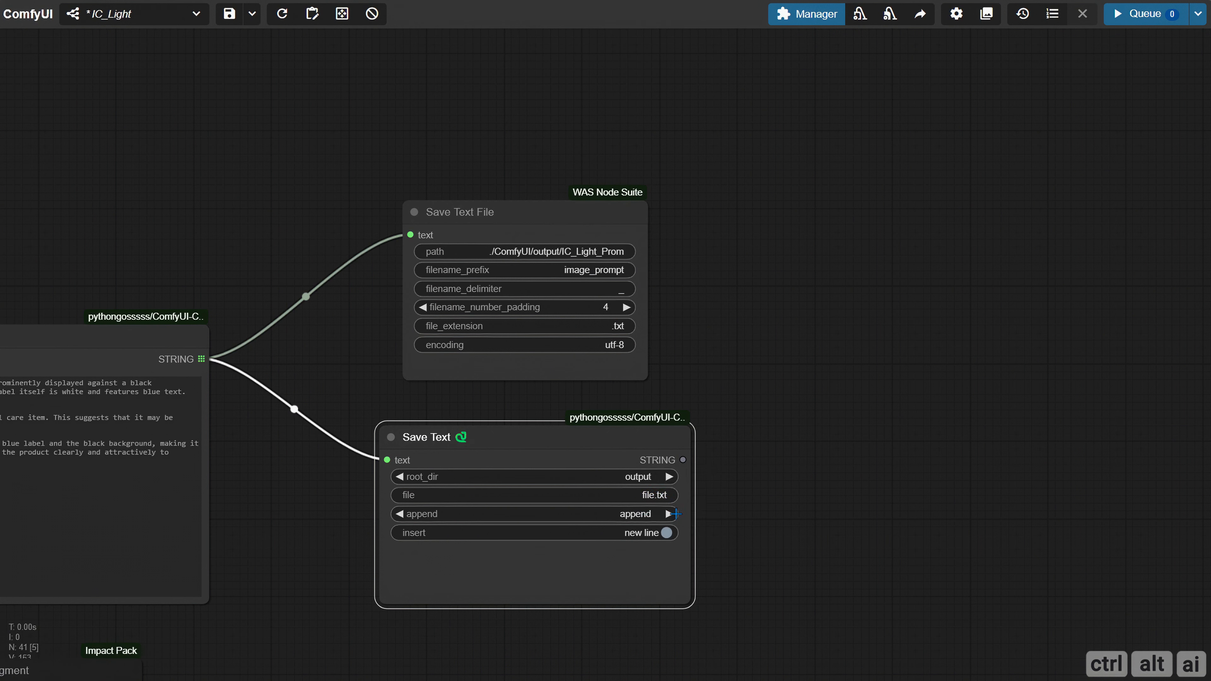
pyautogui.click(655, 531)
pyautogui.click(650, 514)
pyautogui.click(668, 544)
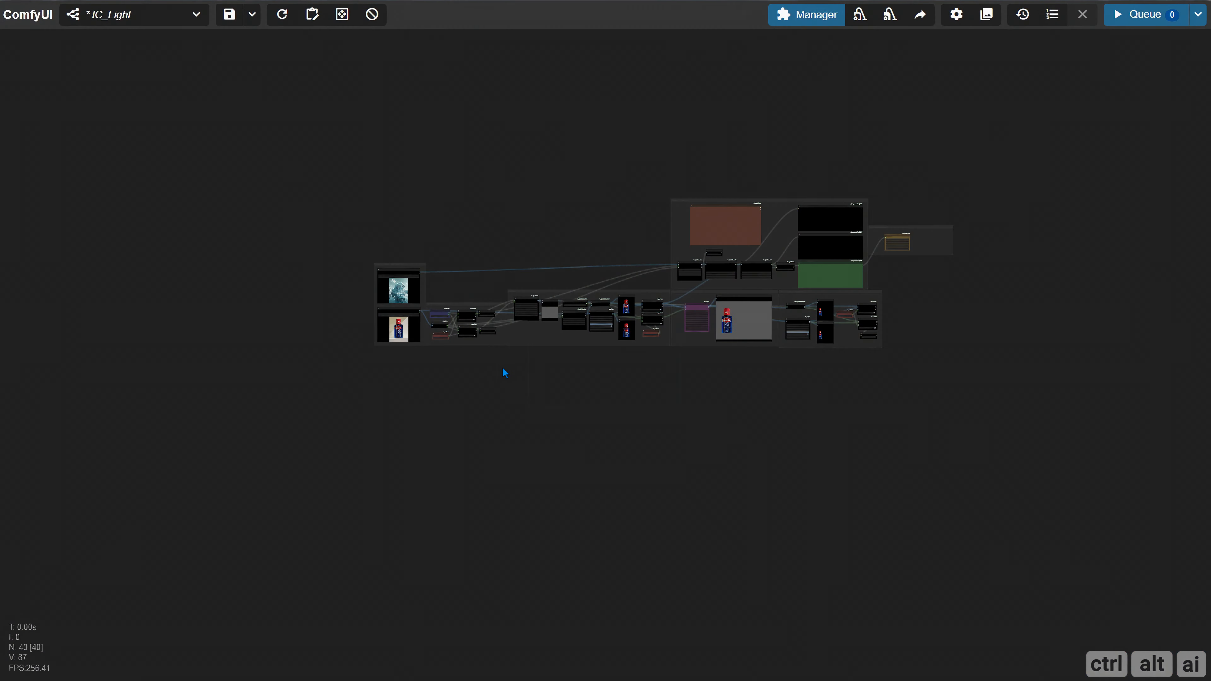
# Review the grouped workflow from the image inputs and resolution calculation through masking, product composition and prompt saving
pyautogui.scroll(10, 539, 348)
pyautogui.scroll(5, 462, 366)
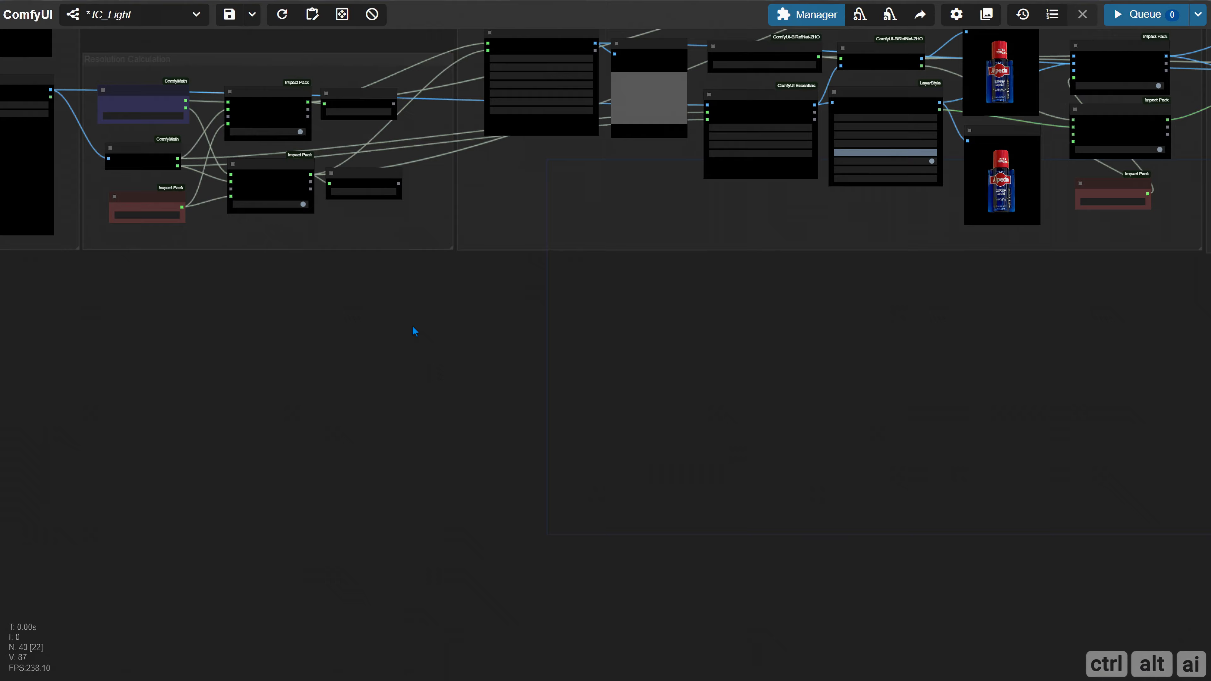
pyautogui.moveTo(413, 333); pyautogui.dragTo(619, 503)
pyautogui.moveTo(447, 173); pyautogui.dragTo(352, 167)
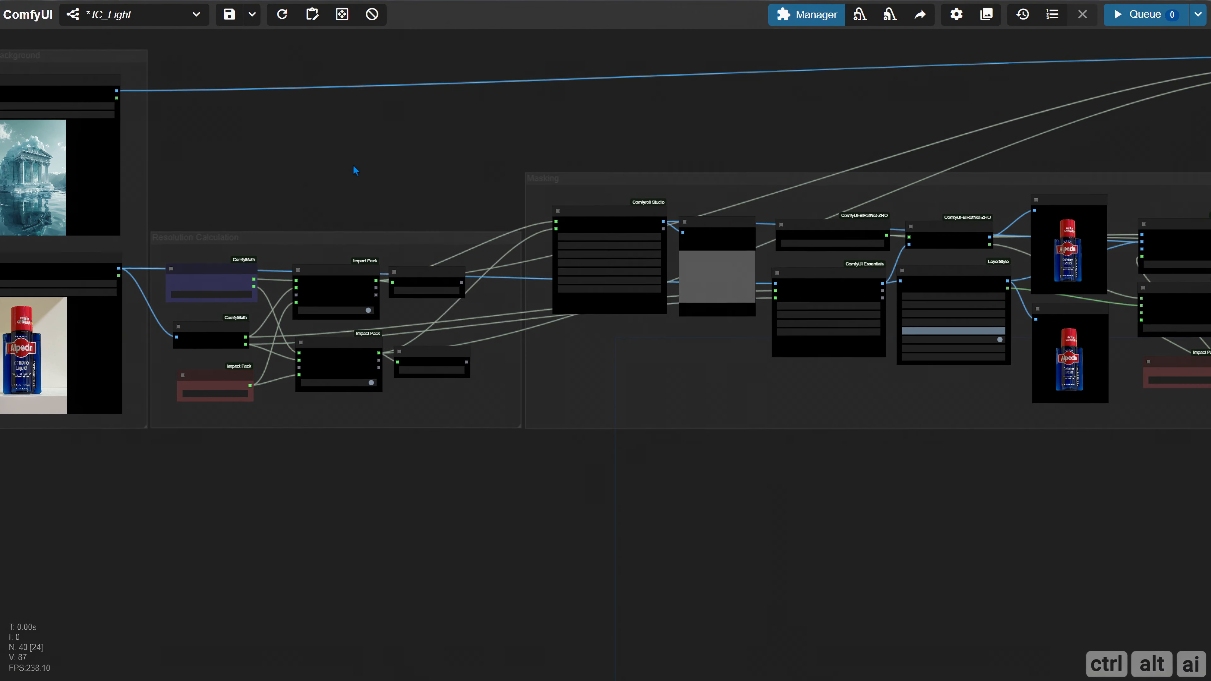
pyautogui.moveTo(641, 127); pyautogui.dragTo(0, 177)
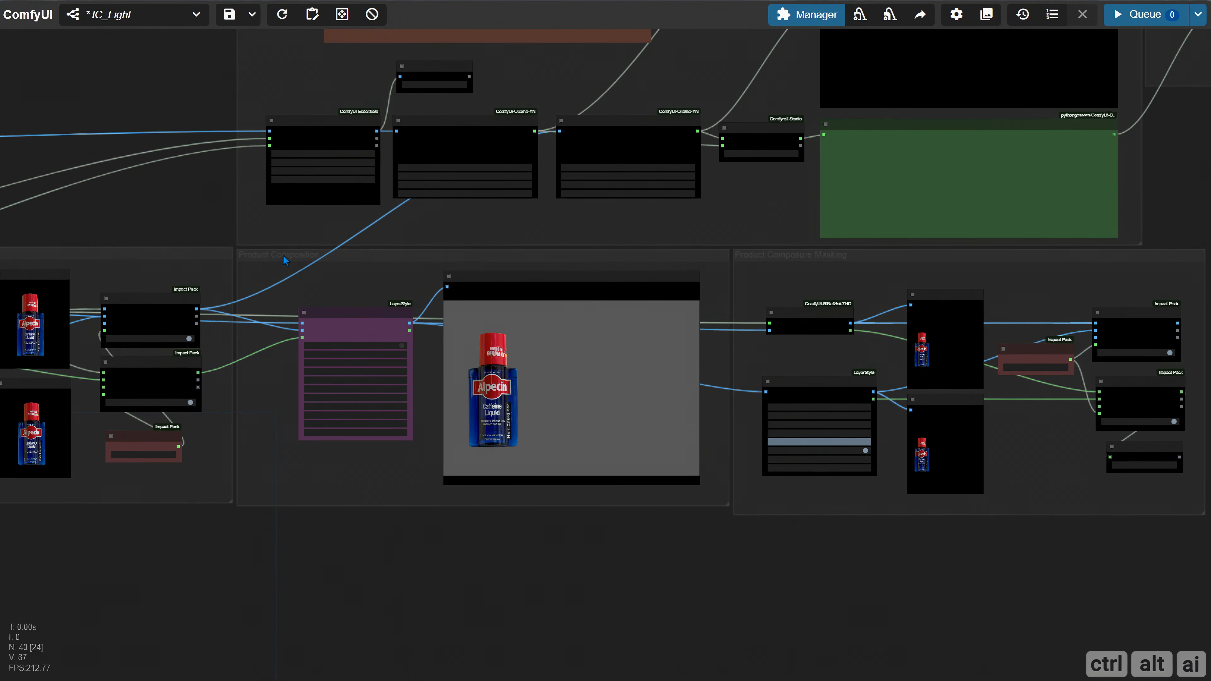
pyautogui.scroll(4, 229, 257)
pyautogui.moveTo(114, 169); pyautogui.dragTo(18, 126)
pyautogui.moveTo(354, 522); pyautogui.dragTo(299, 267)
# Add a Load Checkpoint node below the Save Ollama Prompt group and widen it
pyautogui.doubleClick(226, 268)
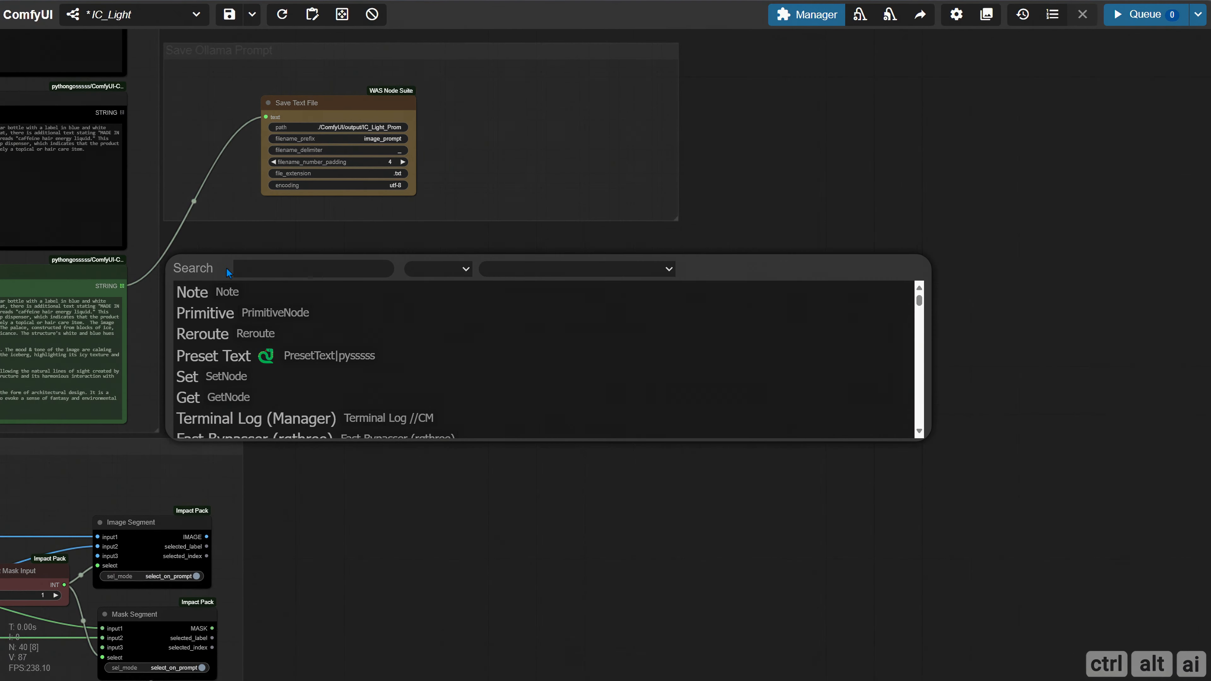
pyautogui.write('load check')
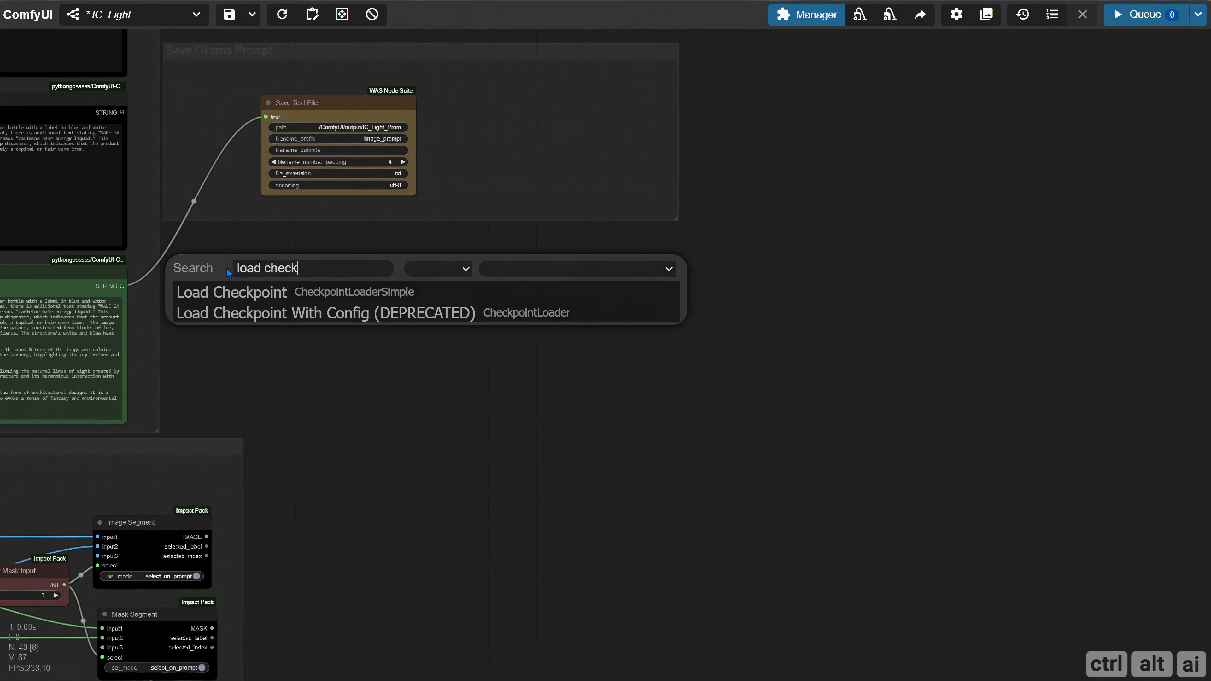
pyautogui.click(254, 282)
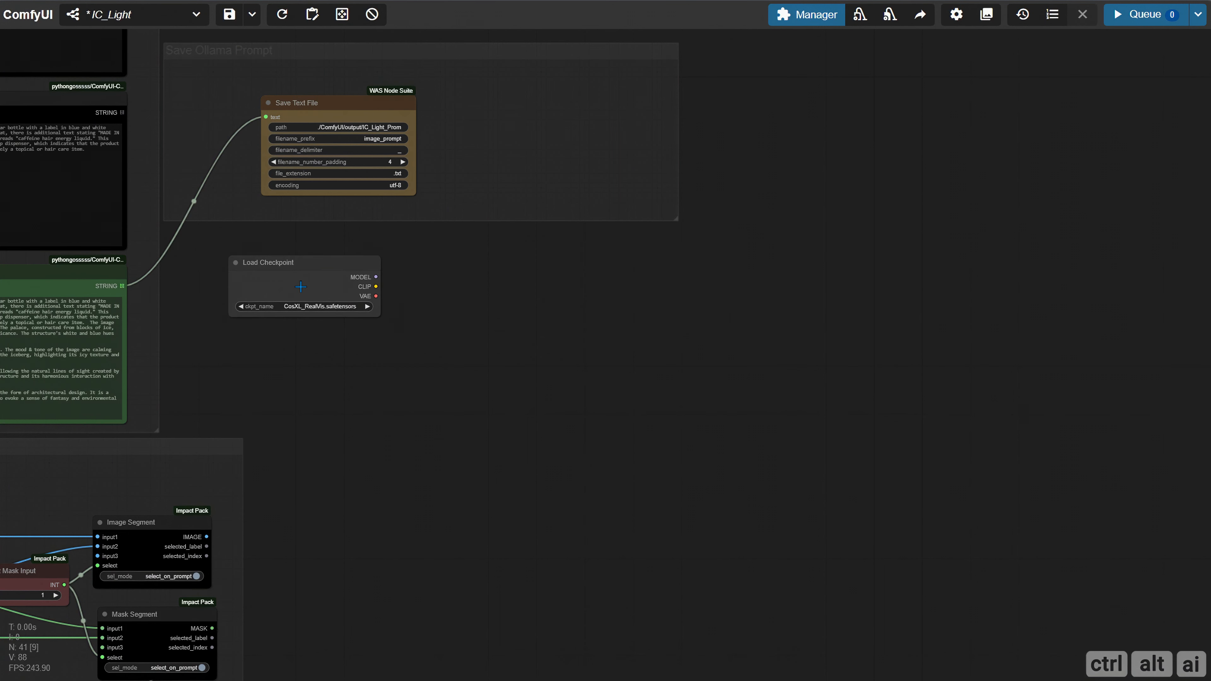
pyautogui.moveTo(424, 317); pyautogui.dragTo(441, 316)
pyautogui.moveTo(354, 279); pyautogui.dragTo(321, 288)
pyautogui.scroll(5, 354, 324)
pyautogui.scroll(2, 355, 318)
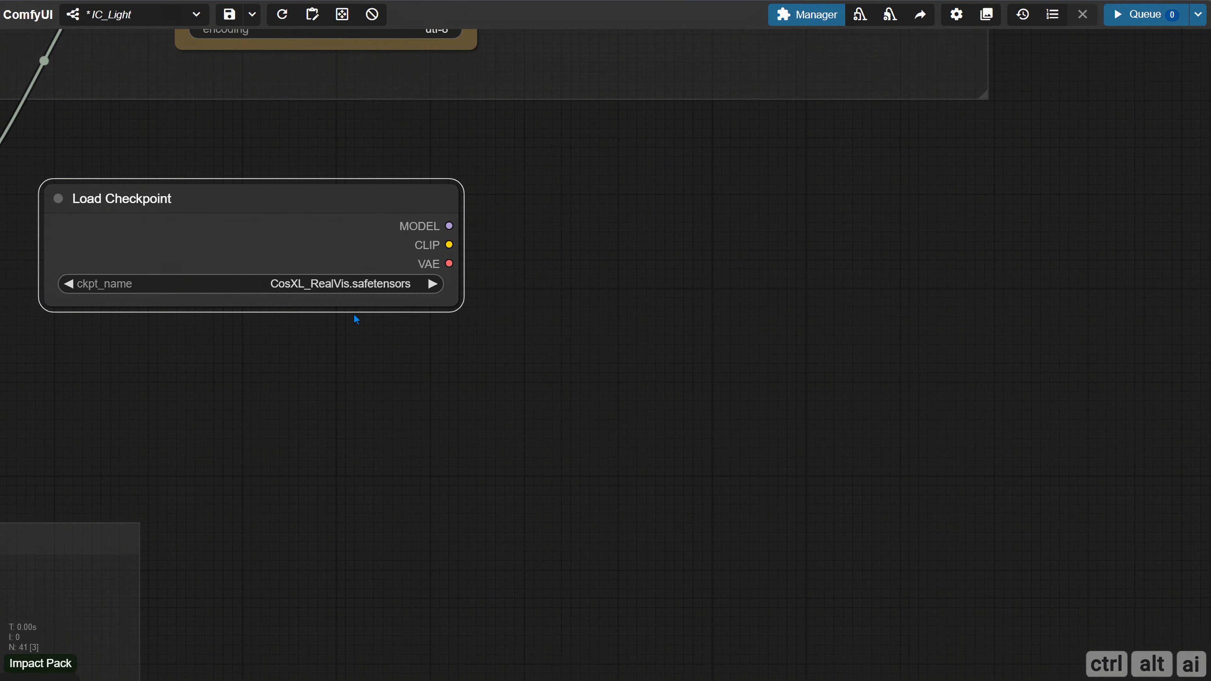
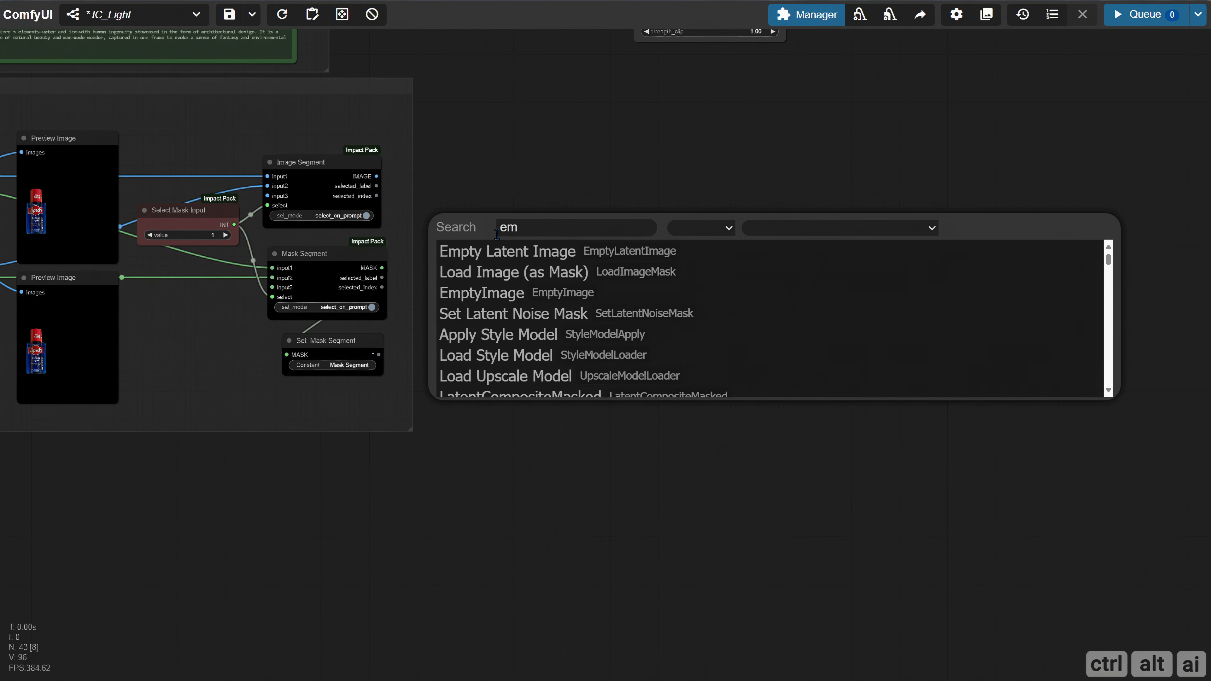
# Add an Empty Latent Image node in the free space beside the Image Segment and Mask Segment nodes
pyautogui.write('pty')
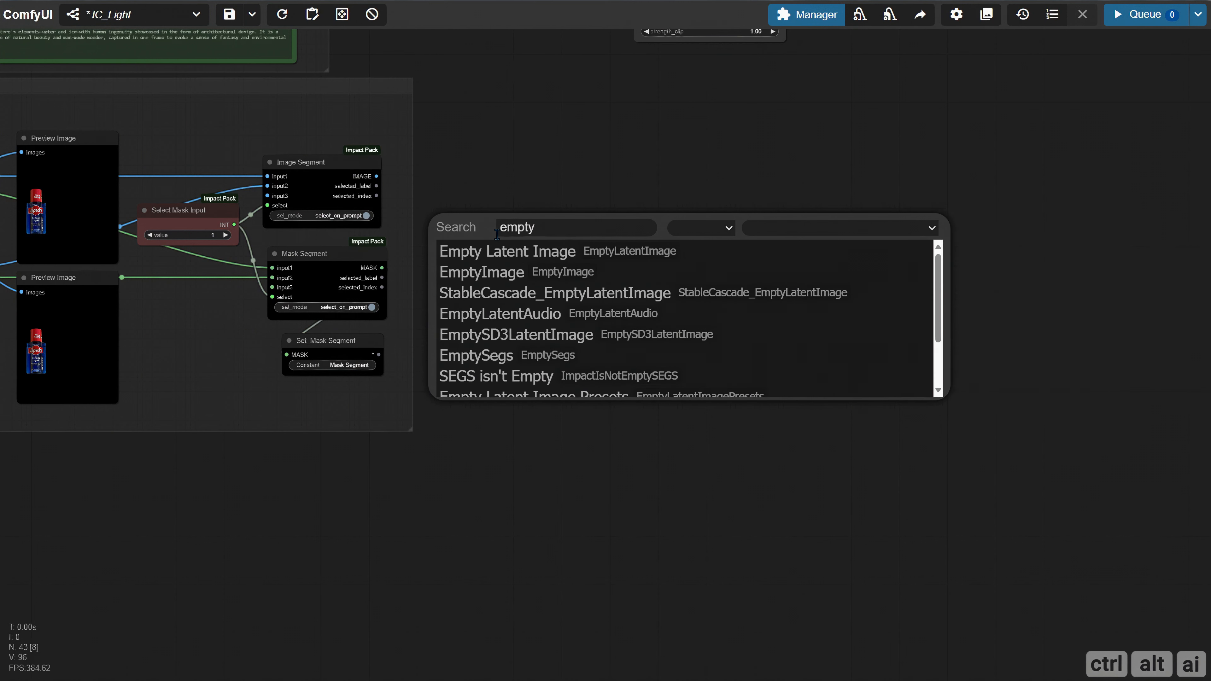
pyautogui.click(536, 251)
pyautogui.scroll(6, 565, 257)
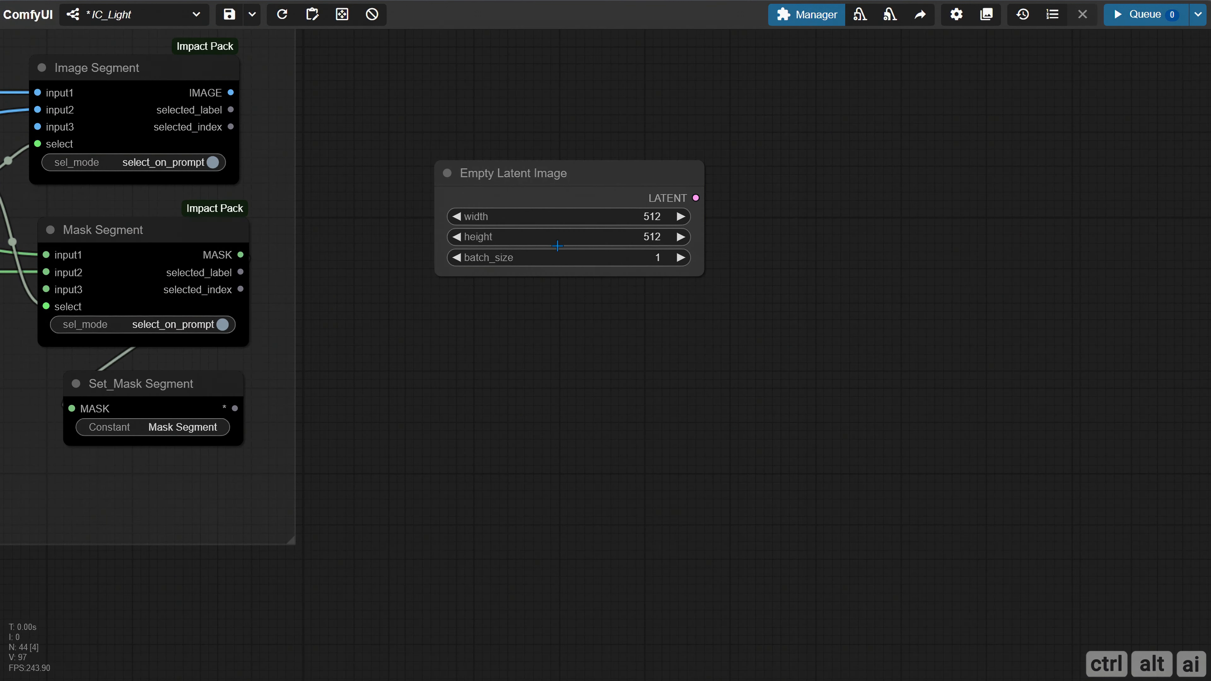
pyautogui.moveTo(534, 178); pyautogui.dragTo(633, 219)
# Convert the Empty Latent Image node's width and height widgets to inputs
pyautogui.rightClick(628, 219)
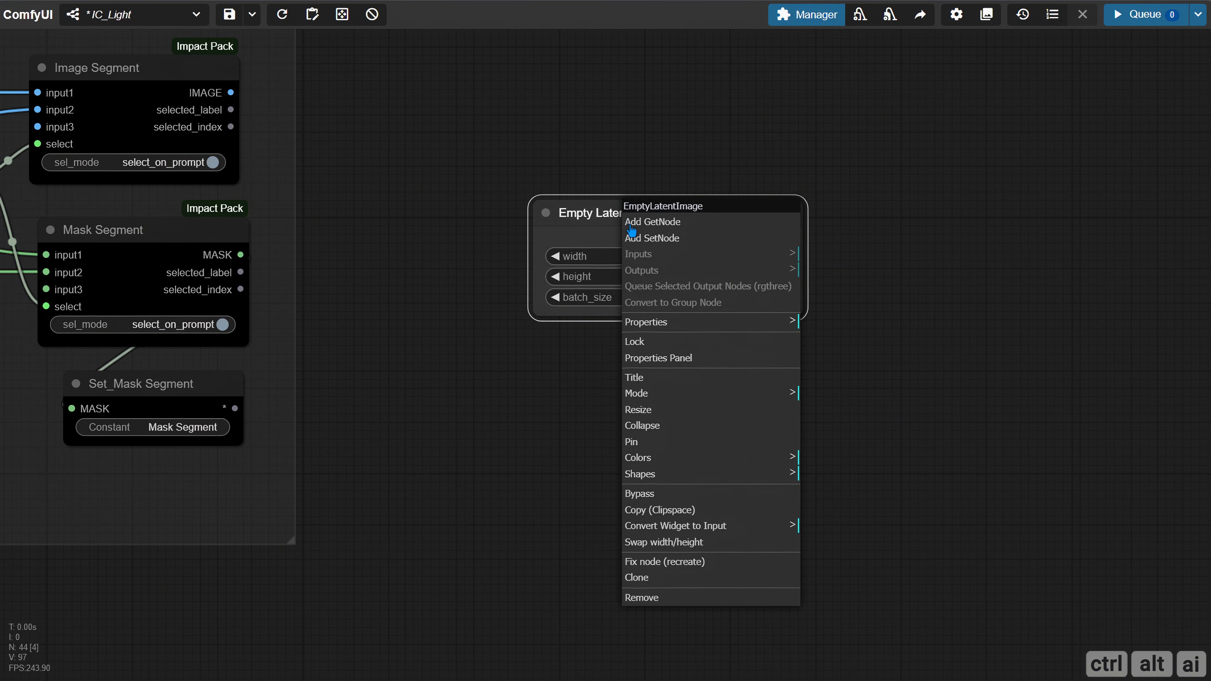
pyautogui.click(708, 525)
pyautogui.click(852, 525)
pyautogui.rightClick(646, 233)
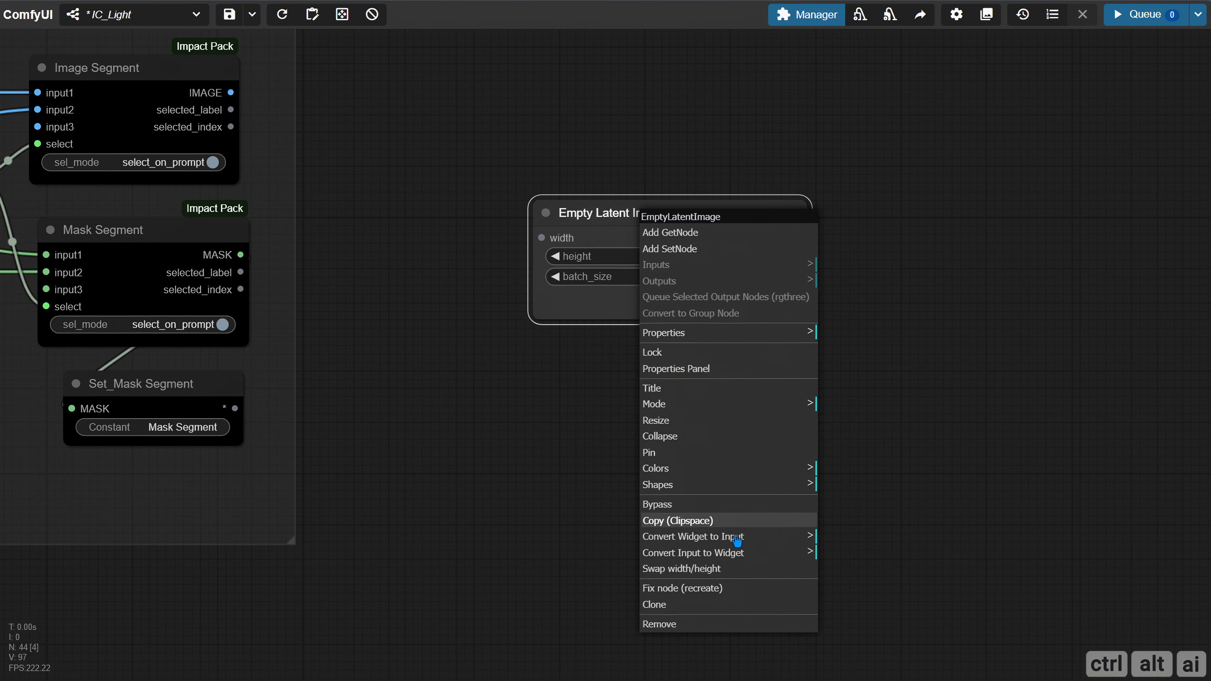
pyautogui.click(705, 537)
pyautogui.click(884, 538)
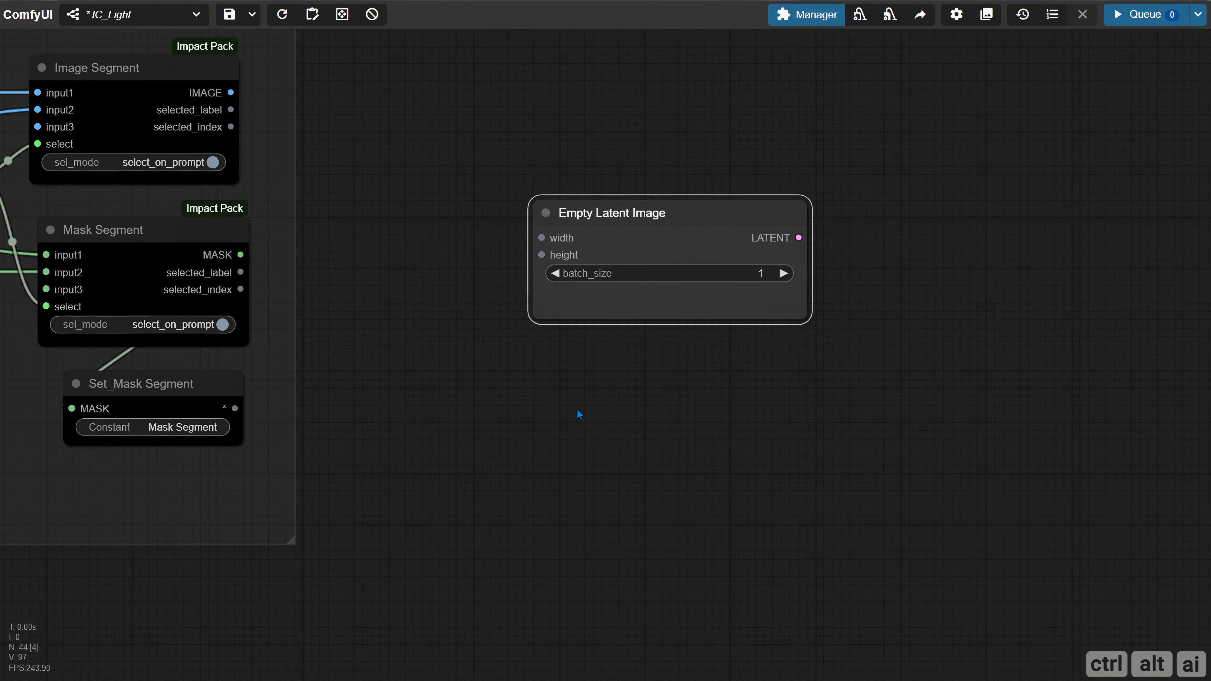
# Add two Get nodes below the masking group and set the upper one's constant to Width
pyautogui.scroll(-4, 579, 414)
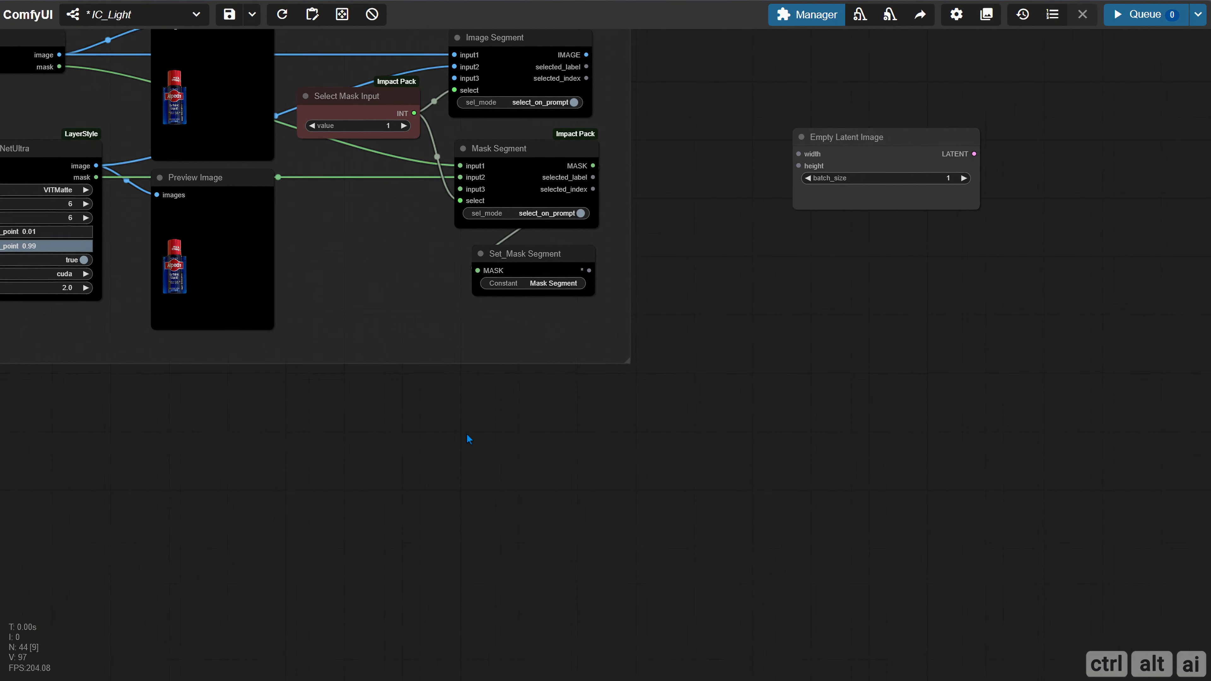
pyautogui.moveTo(428, 408); pyautogui.dragTo(398, 396)
pyautogui.doubleClick(399, 396)
pyautogui.write('get')
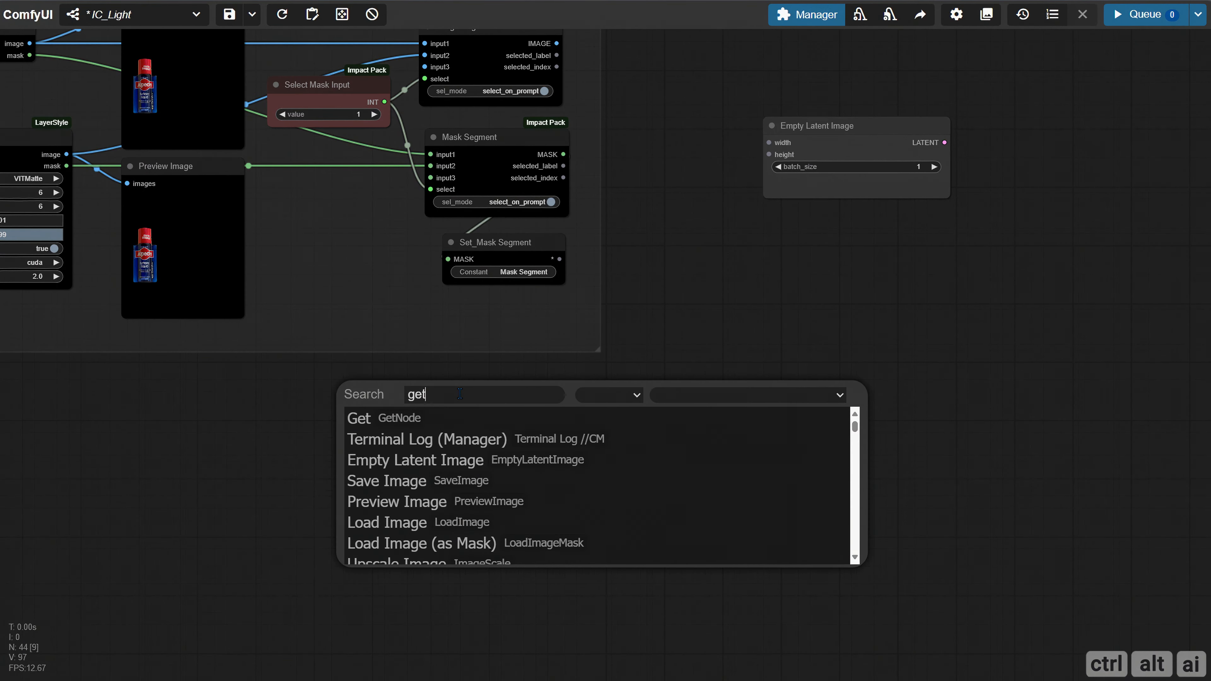
pyautogui.click(439, 419)
pyautogui.scroll(6, 504, 417)
pyautogui.keyDown('alt'); pyautogui.moveTo(445, 352); pyautogui.dragTo(458, 487); pyautogui.keyUp('alt')
pyautogui.click(485, 396)
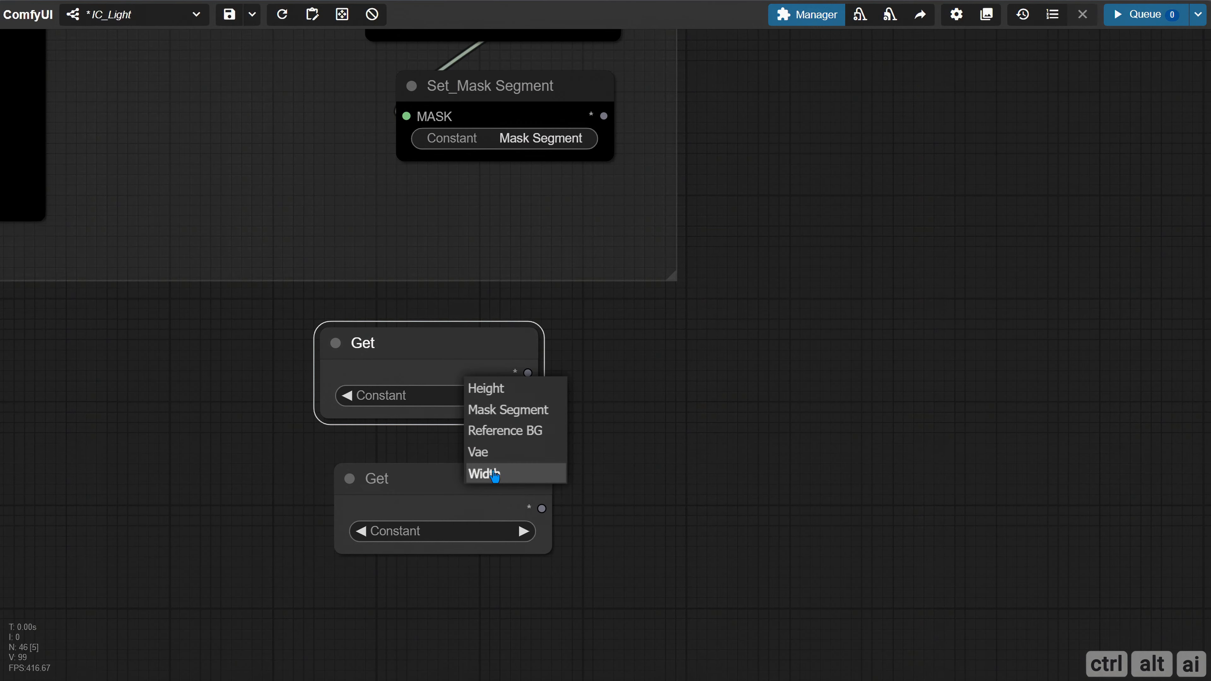
pyautogui.click(484, 474)
# Set the second Get node to Height and wire the two Get nodes to Empty Latent Image's width and height inputs
pyautogui.moveTo(592, 405); pyautogui.dragTo(642, 185)
pyautogui.click(373, 530)
pyautogui.click(378, 525)
pyautogui.scroll(-4, 480, 457)
pyautogui.moveTo(346, 594); pyautogui.dragTo(642, 199)
pyautogui.moveTo(628, 367); pyautogui.dragTo(557, 557)
# Add a VAE Decode node fed by the LATENT output of Empty Latent Image
pyautogui.moveTo(668, 355); pyautogui.dragTo(575, 400)
pyautogui.moveTo(784, 425); pyautogui.dragTo(484, 390)
pyautogui.click(504, 428)
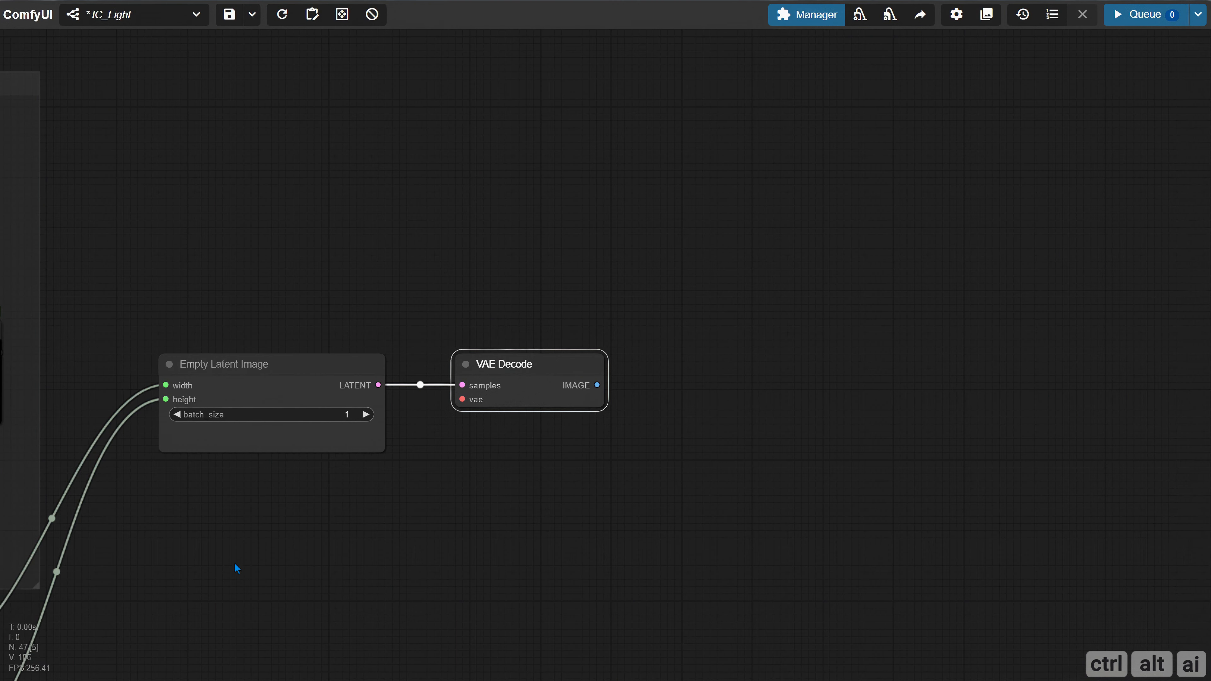
# Add a Get node set to Vae below Empty Latent Image and connect it to VAE Decode's vae input
pyautogui.click(258, 490)
pyautogui.doubleClick(258, 490)
pyautogui.write('get')
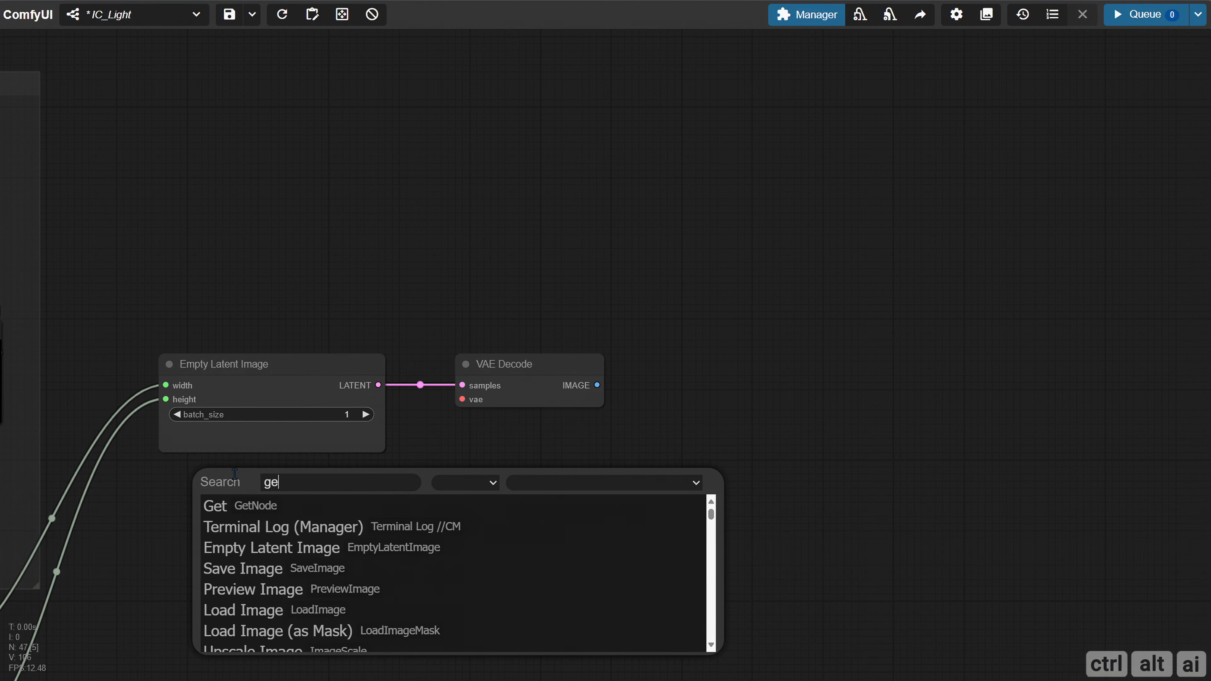
pyautogui.click(268, 509)
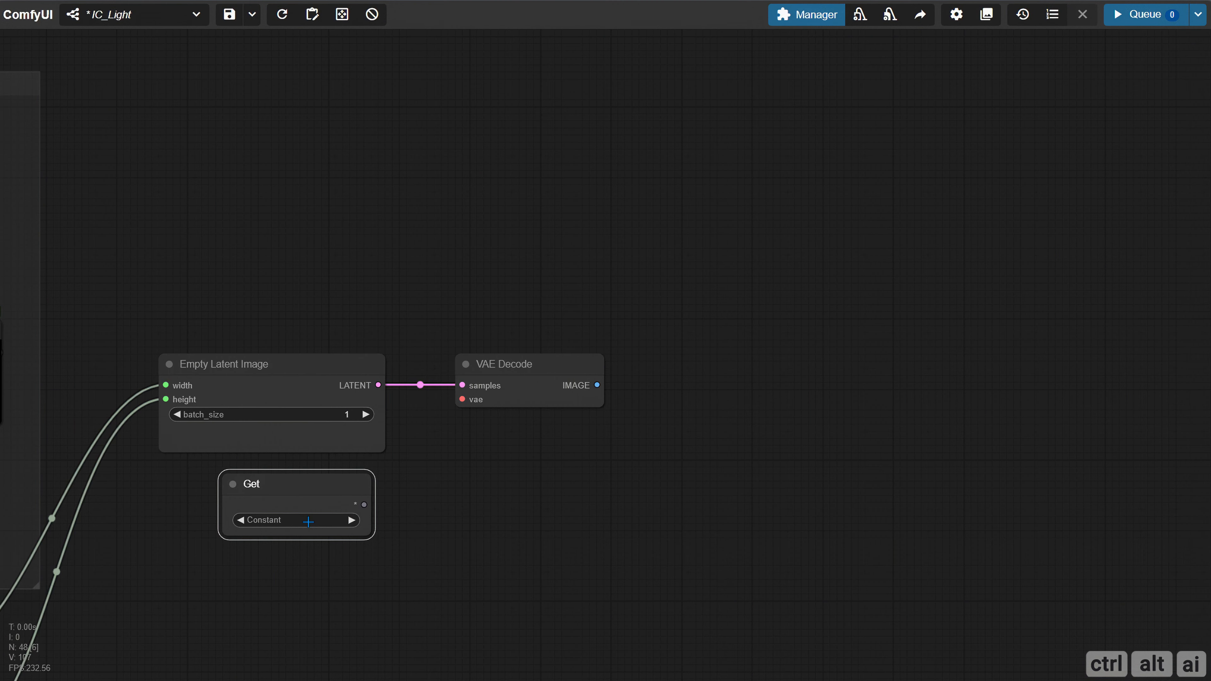
pyautogui.click(310, 520)
pyautogui.click(317, 573)
pyautogui.moveTo(364, 504); pyautogui.dragTo(469, 417)
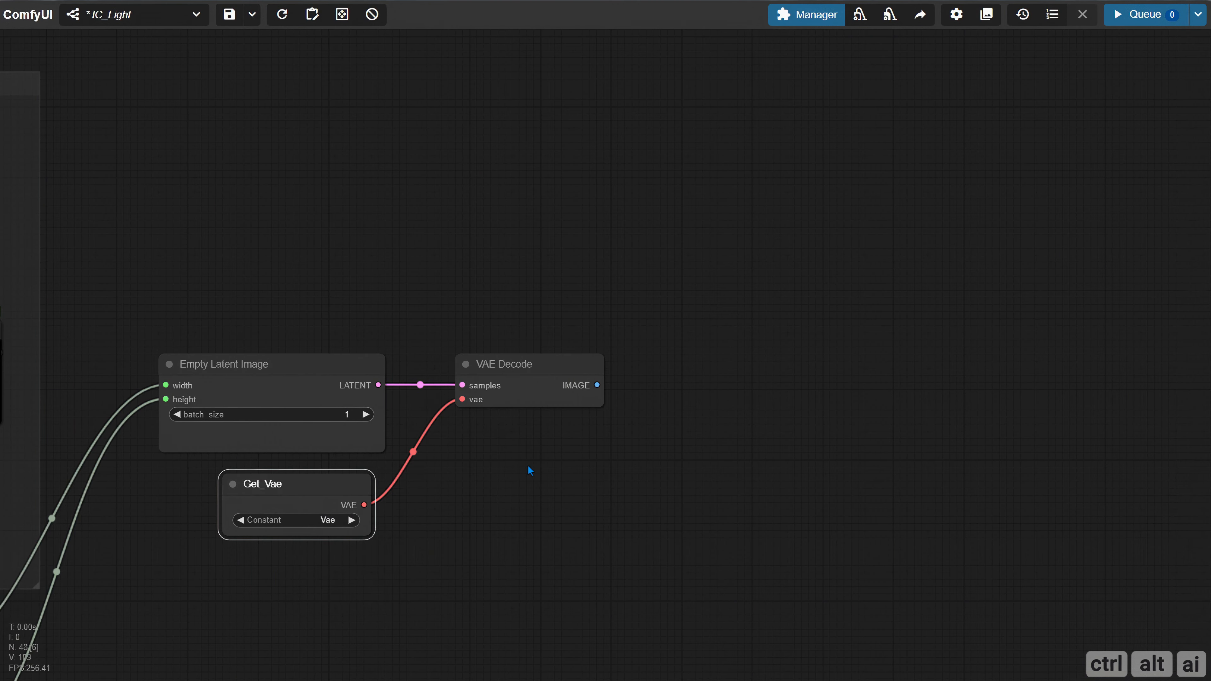
# Add an ImageCompositeMasked node beside VAE Decode and connect the decoded IMAGE to its destination input
pyautogui.moveTo(548, 454); pyautogui.dragTo(329, 458)
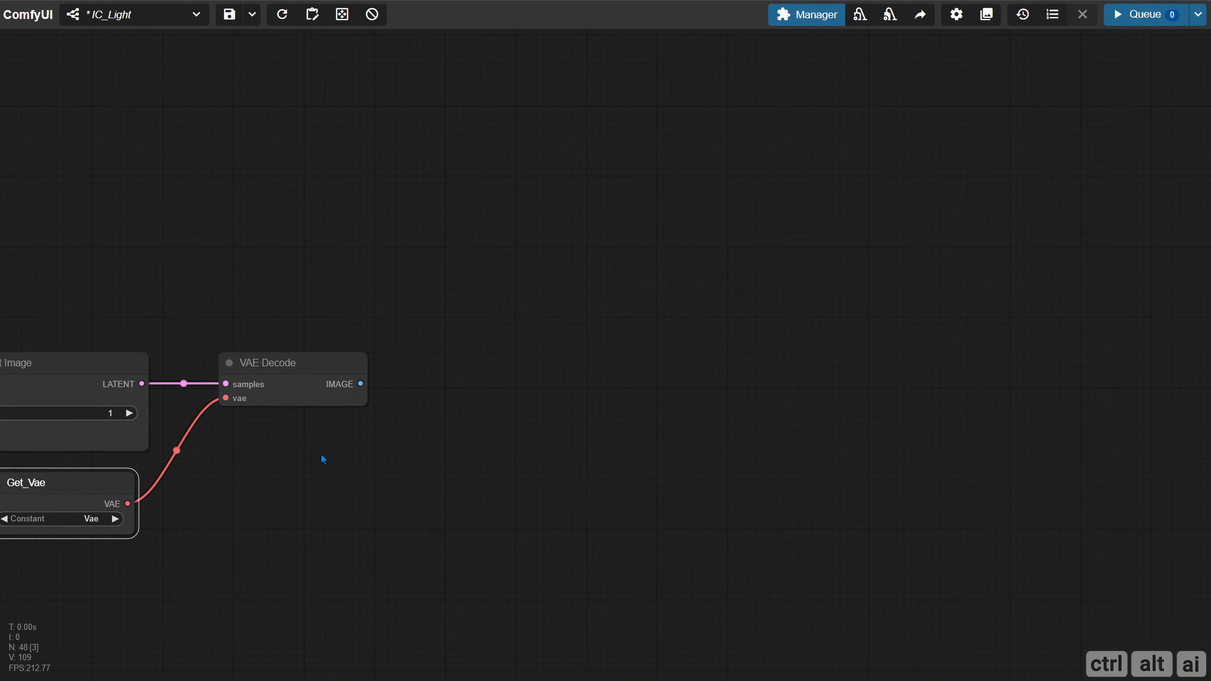
pyautogui.doubleClick(499, 350)
pyautogui.write('image ')
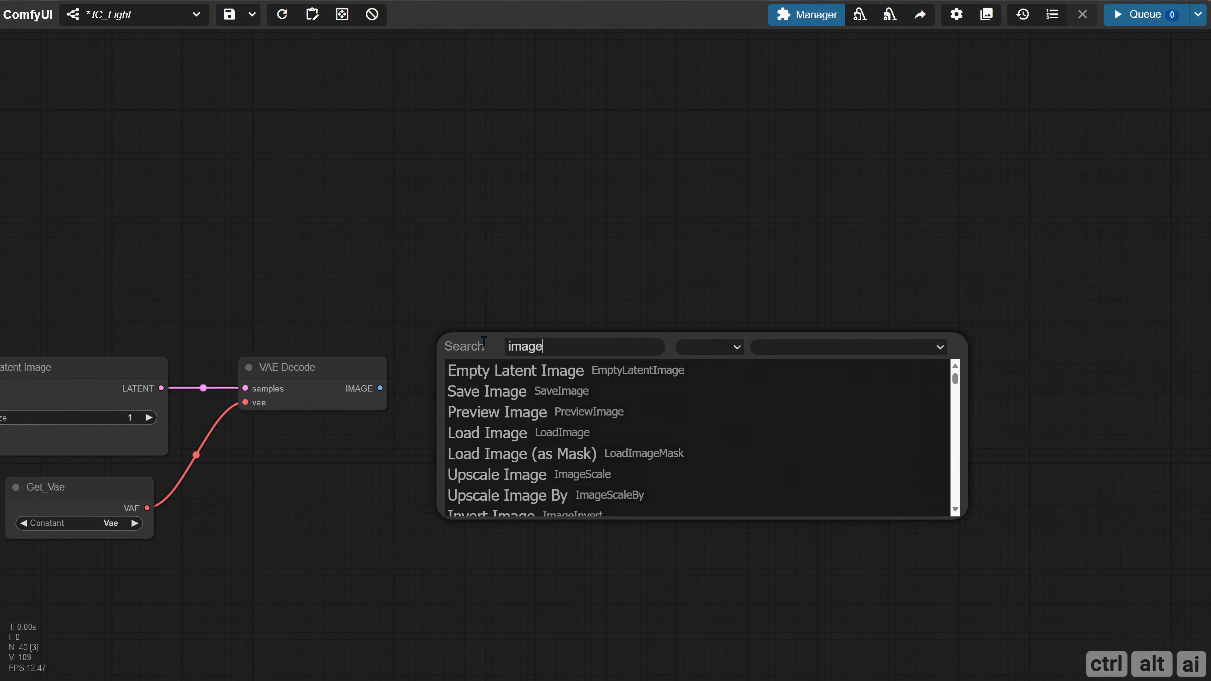
pyautogui.write('compo')
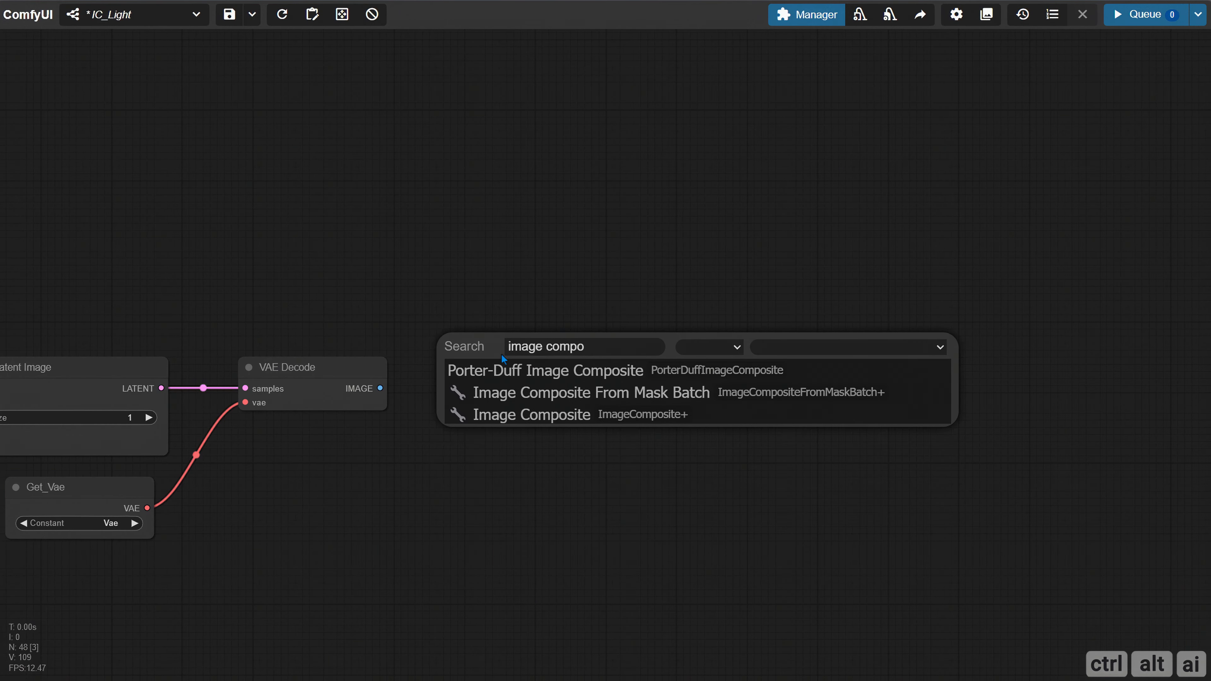
pyautogui.click(547, 345)
pyautogui.press('BackSpace')
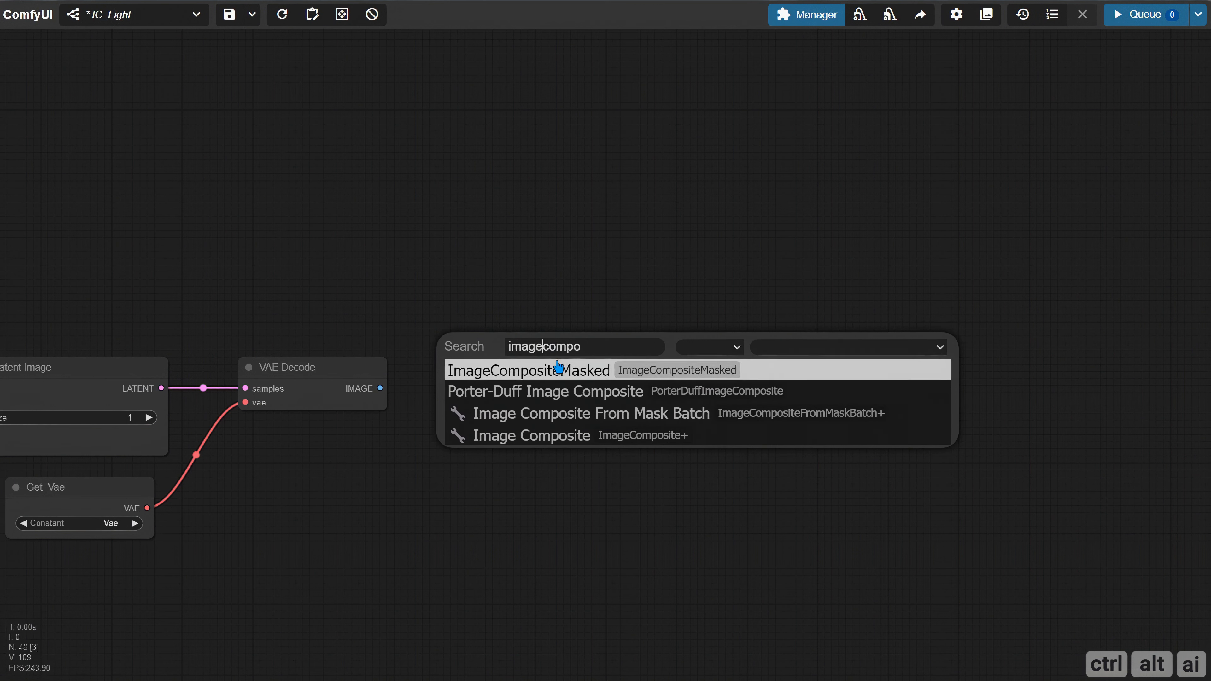
pyautogui.click(552, 371)
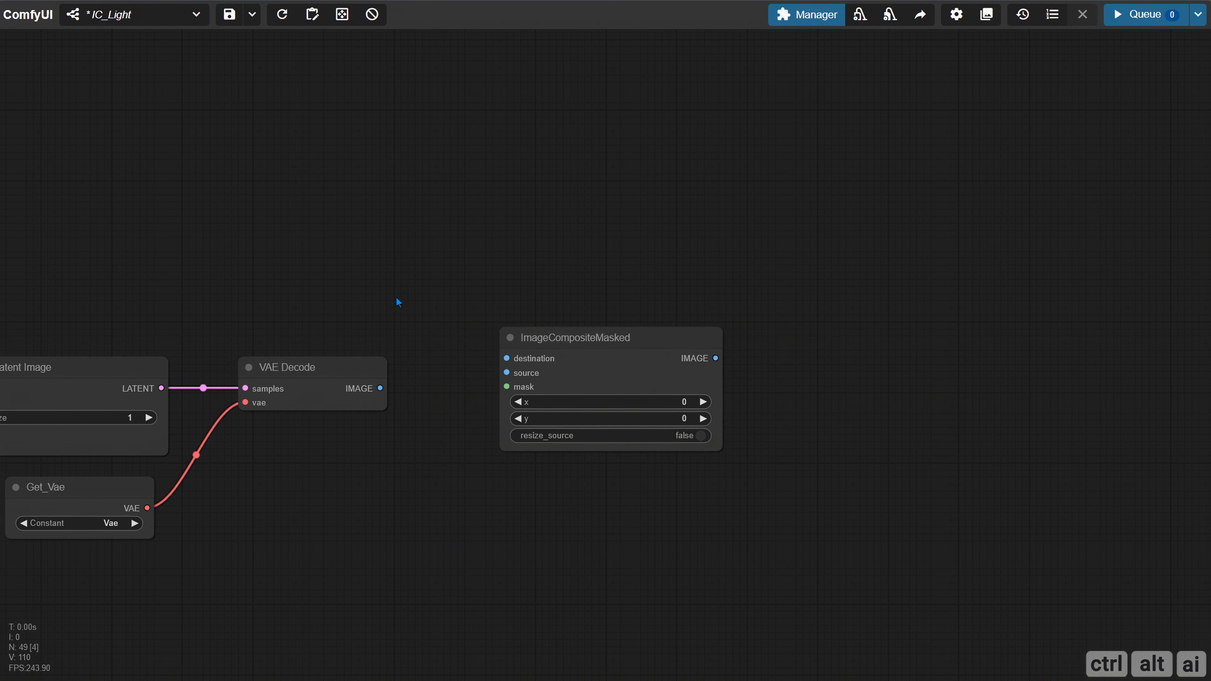
pyautogui.moveTo(381, 387); pyautogui.dragTo(512, 357)
# Connect Mask Segment's MASK output to the mask input of ImageCompositeMasked
pyautogui.moveTo(456, 423); pyautogui.dragTo(1021, 359)
pyautogui.moveTo(486, 245); pyautogui.dragTo(453, 253)
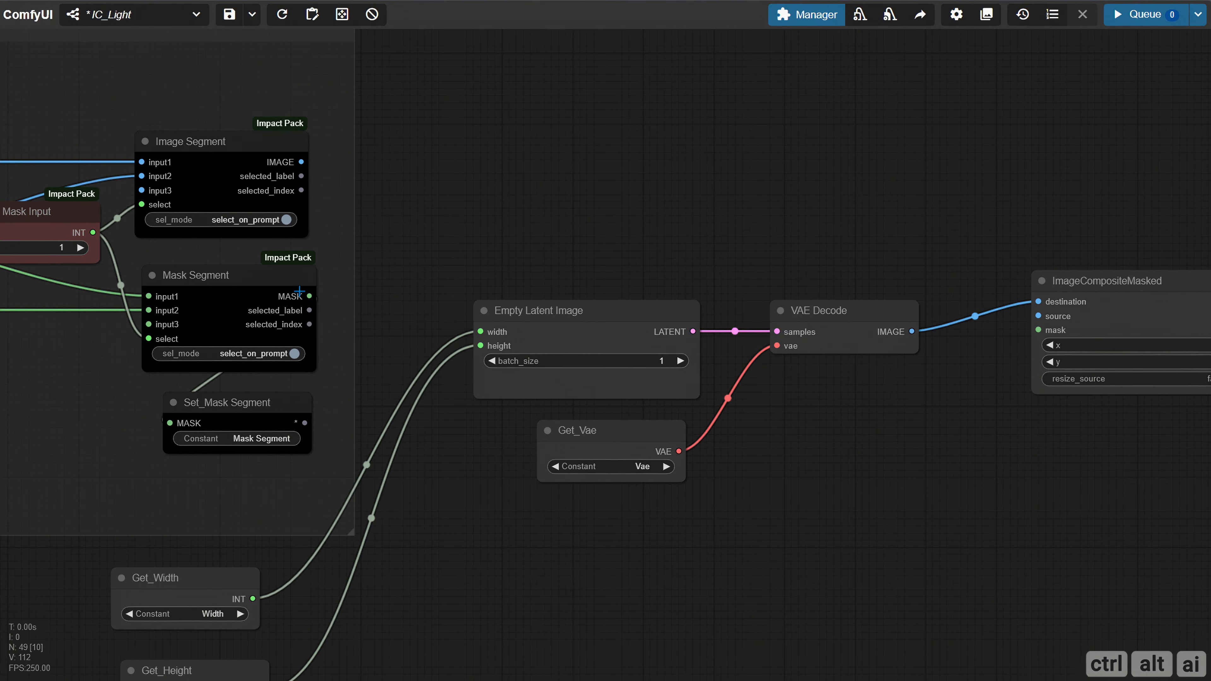
pyautogui.moveTo(309, 296); pyautogui.dragTo(1038, 330)
pyautogui.moveTo(912, 417); pyautogui.dragTo(555, 454)
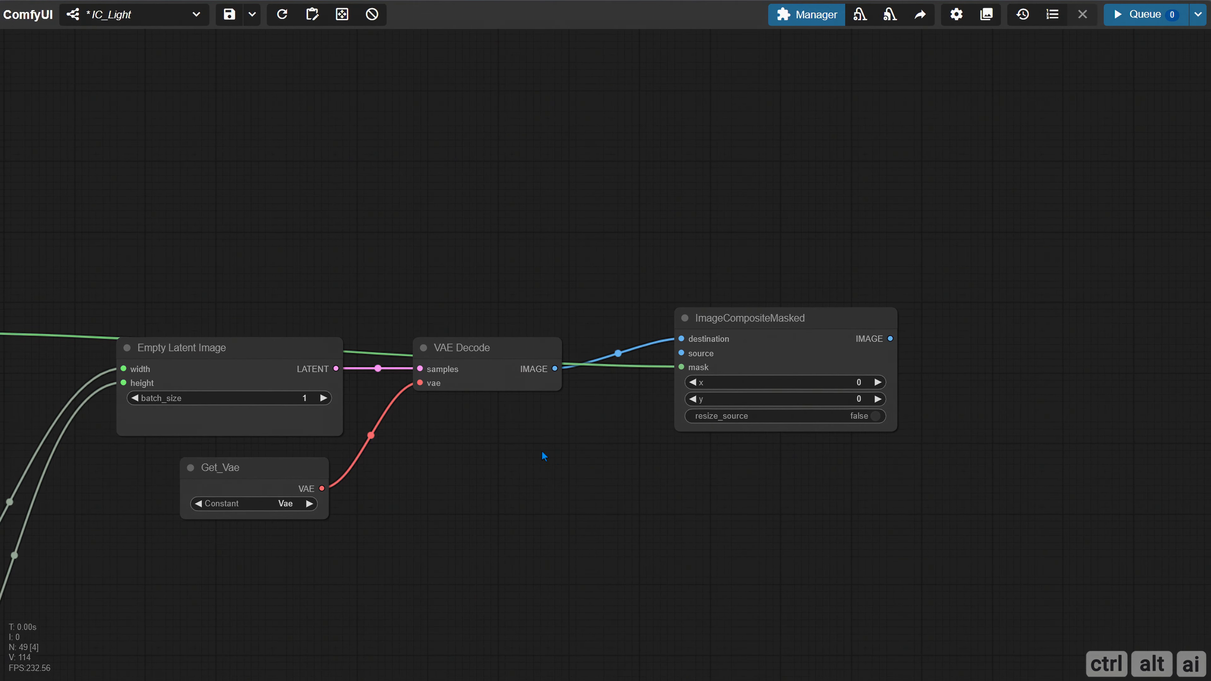
# Add a Split Image with Alpha node fed by Image Segment's IMAGE and connect its IMAGE output to ImageCompositeMasked's source
pyautogui.moveTo(453, 432); pyautogui.dragTo(1107, 441)
pyautogui.moveTo(745, 299); pyautogui.dragTo(491, 315)
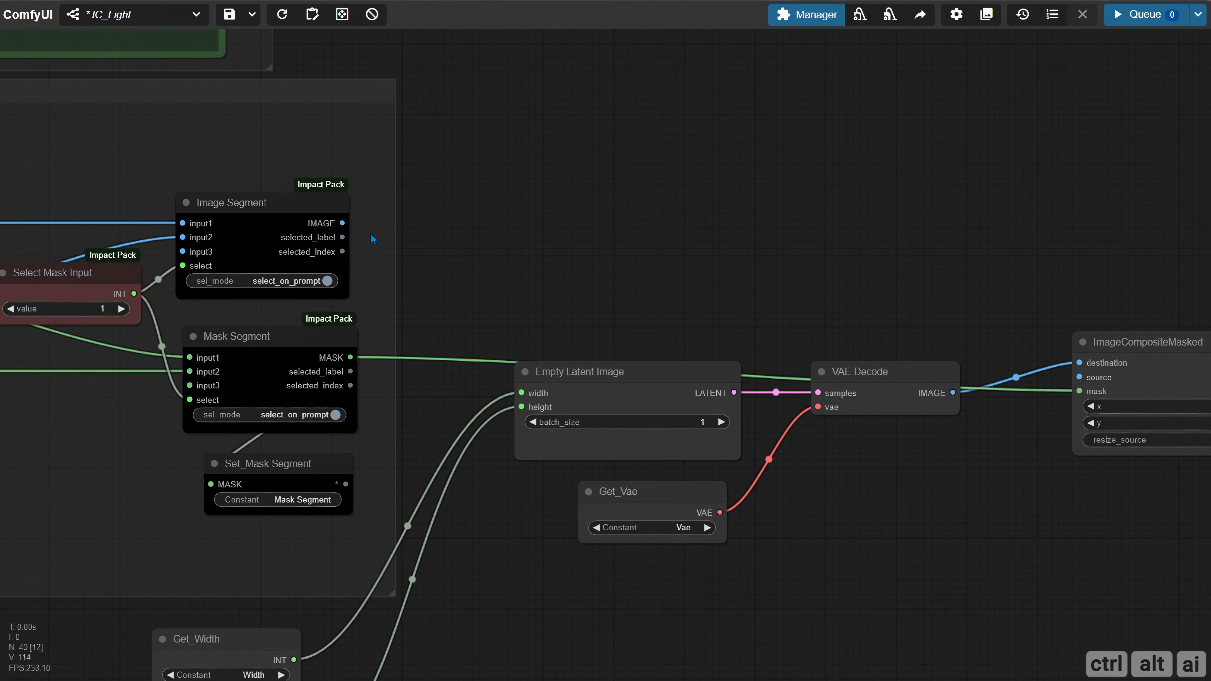
pyautogui.moveTo(343, 224); pyautogui.dragTo(554, 276)
pyautogui.click(572, 294)
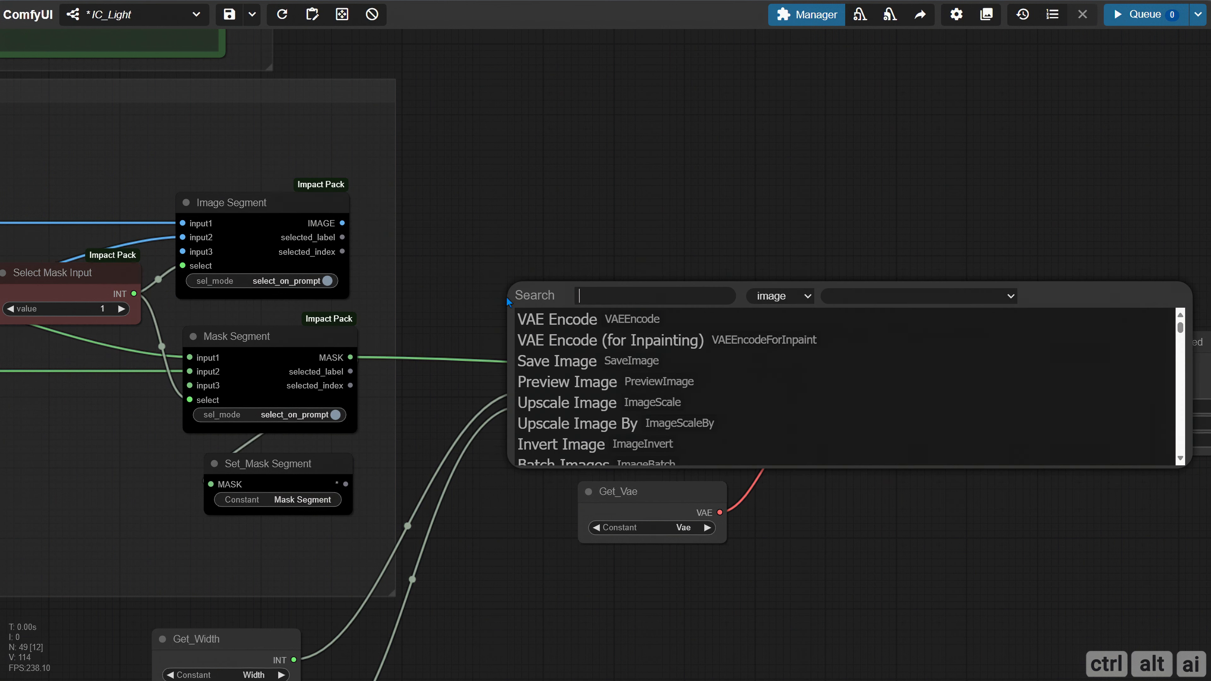
pyautogui.write('split')
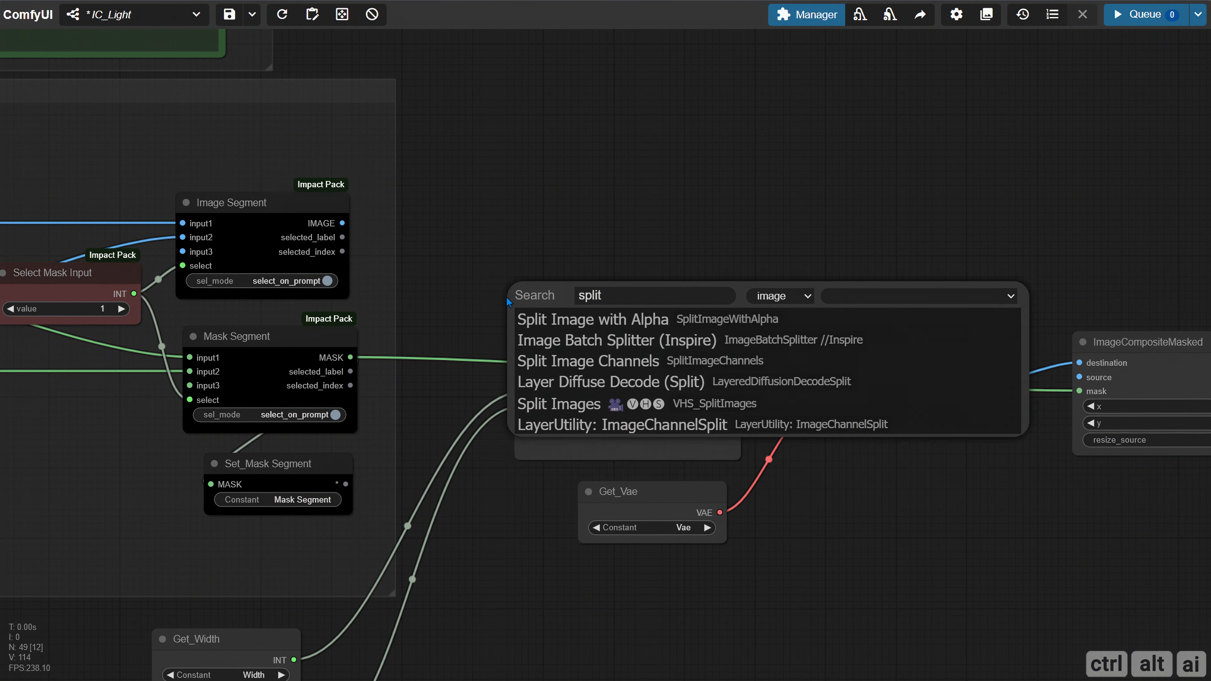
pyautogui.click(592, 319)
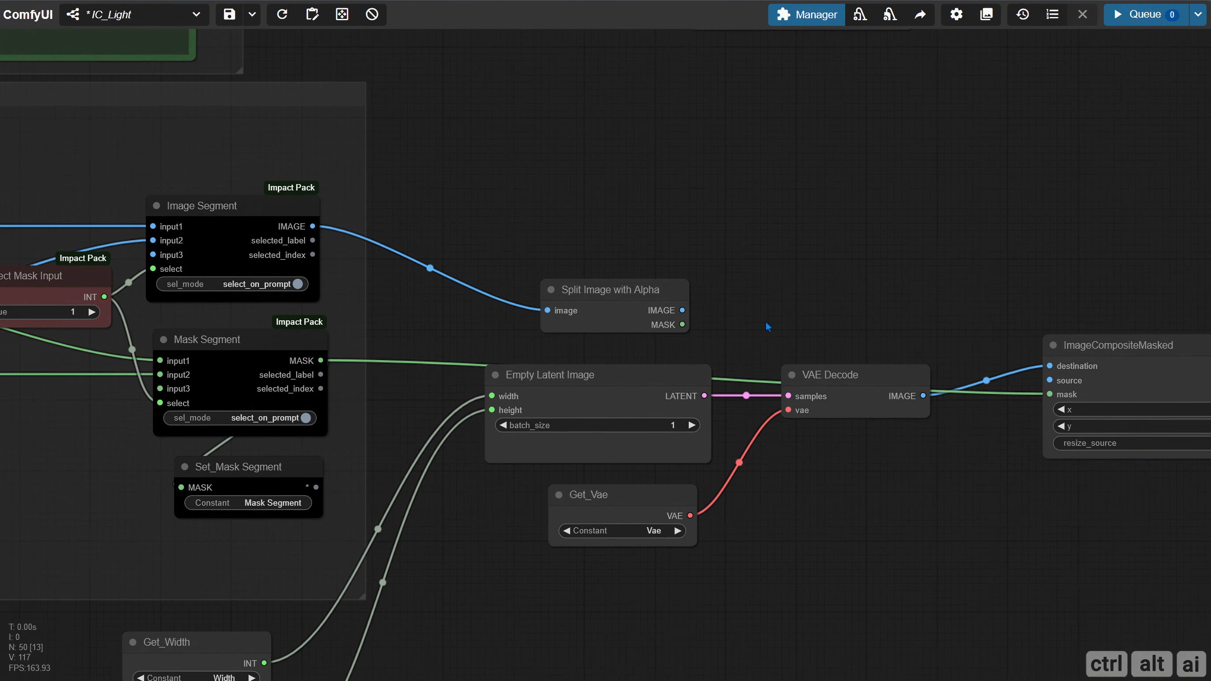
pyautogui.moveTo(766, 323); pyautogui.dragTo(379, 327)
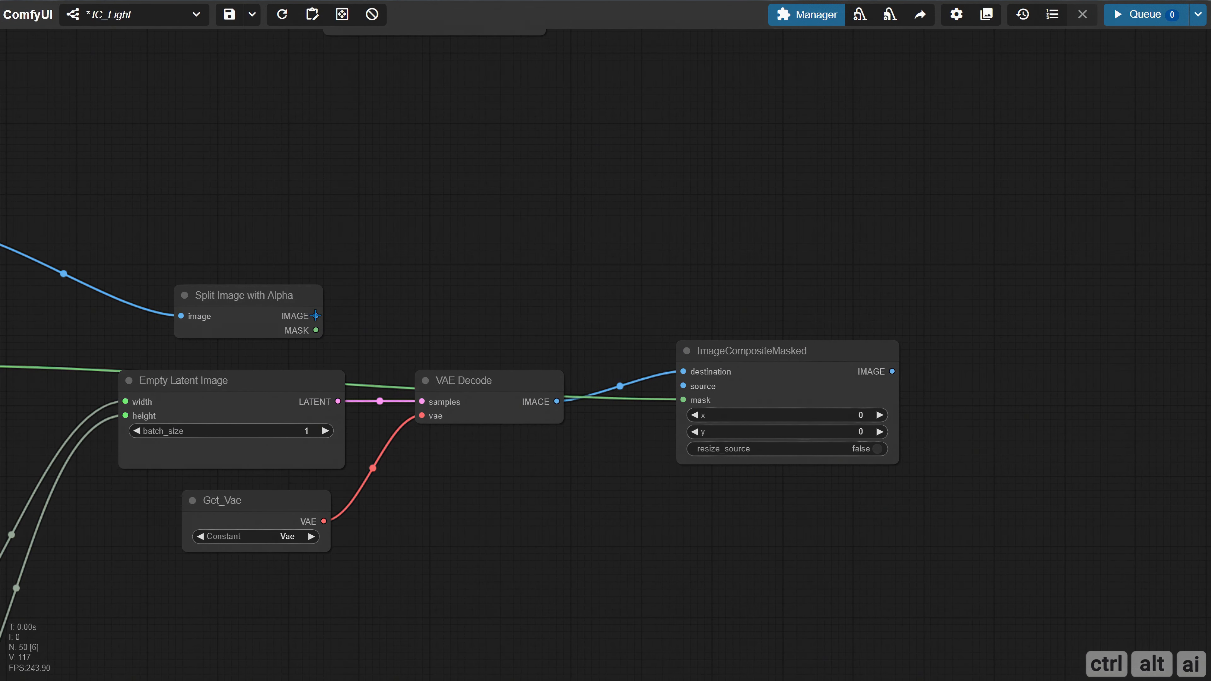
pyautogui.moveTo(315, 316); pyautogui.dragTo(683, 386)
# Add a Preview Image node on ImageCompositeMasked's IMAGE output and queue the workflow
pyautogui.moveTo(619, 325); pyautogui.dragTo(327, 302)
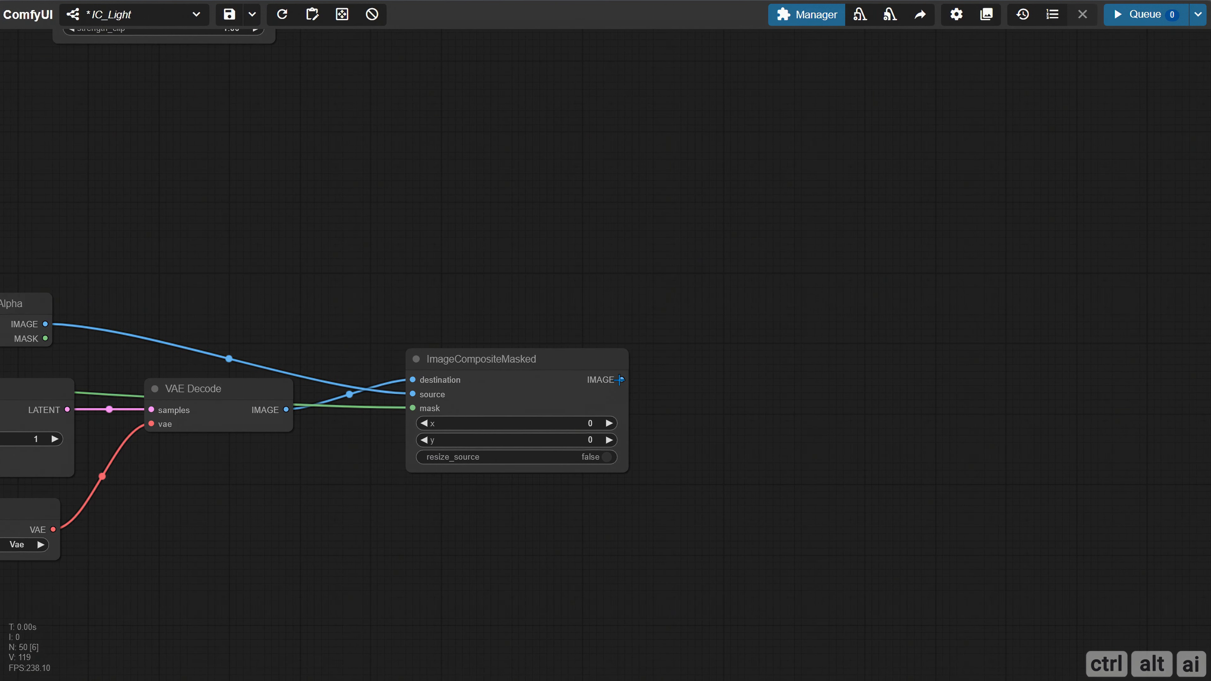
pyautogui.moveTo(619, 381); pyautogui.dragTo(717, 311)
pyautogui.click(762, 435)
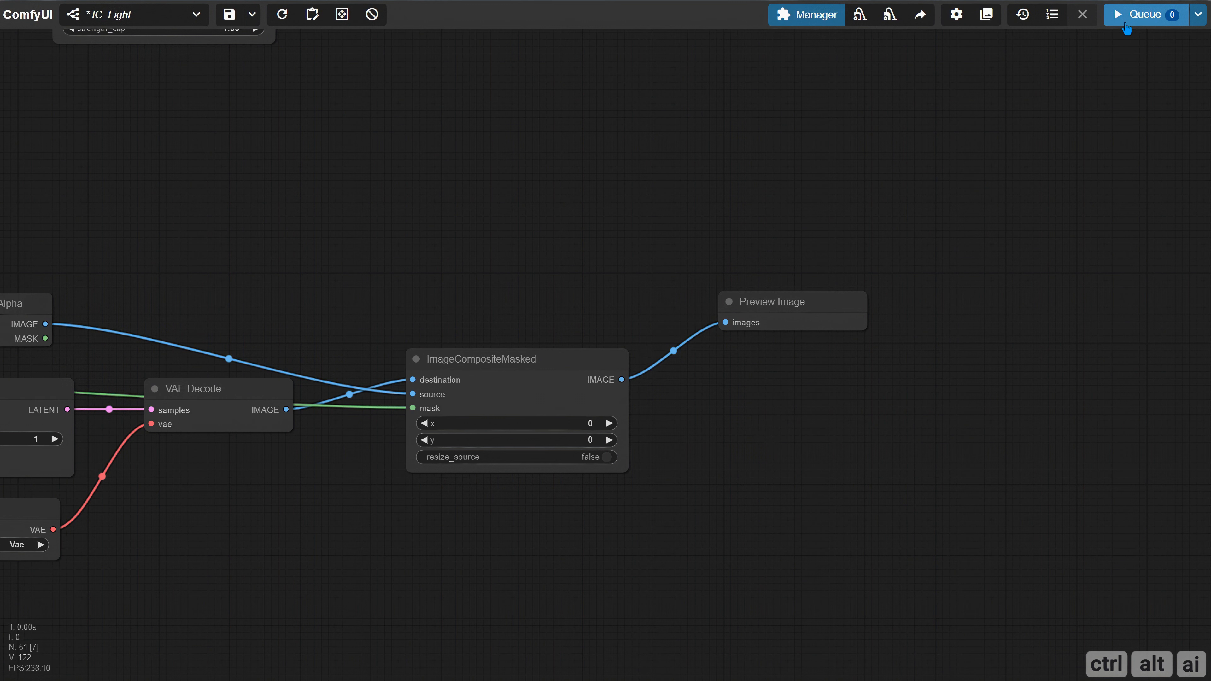
pyautogui.click(1118, 15)
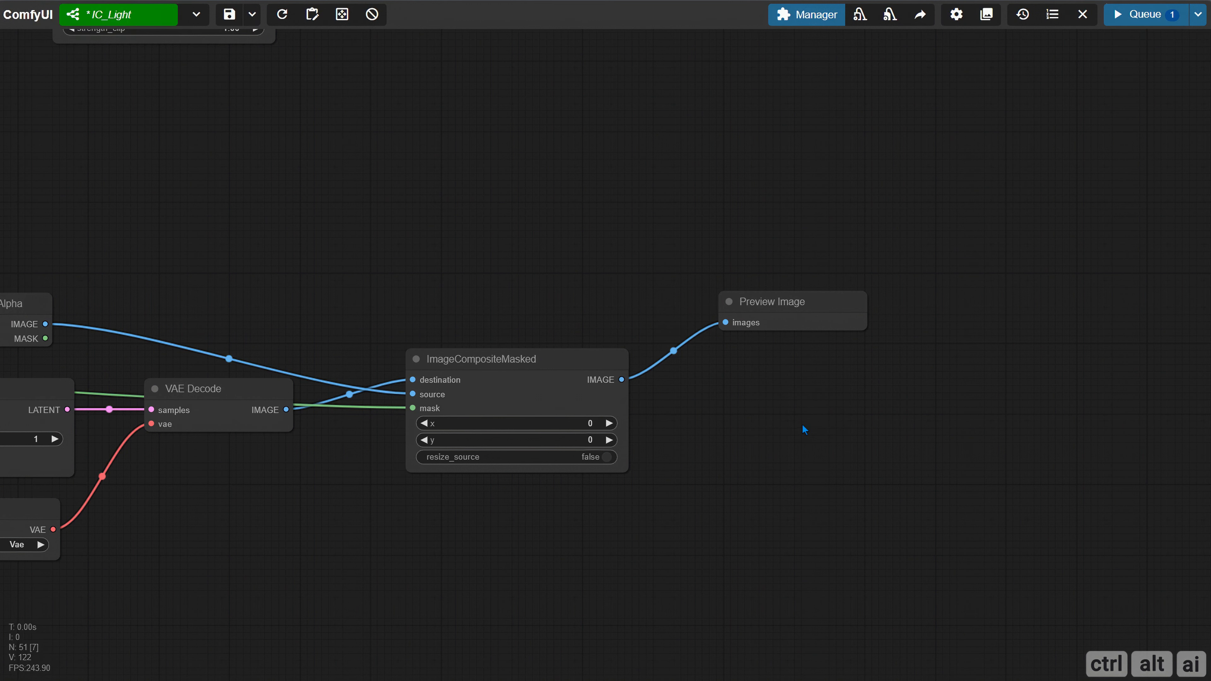
# Examine the composited bottle and its plain background in the new Preview Image node
pyautogui.moveTo(885, 415); pyautogui.dragTo(698, 348)
pyautogui.moveTo(584, 260); pyautogui.dragTo(538, 248)
pyautogui.scroll(4, 558, 343)
pyautogui.scroll(8, 495, 322)
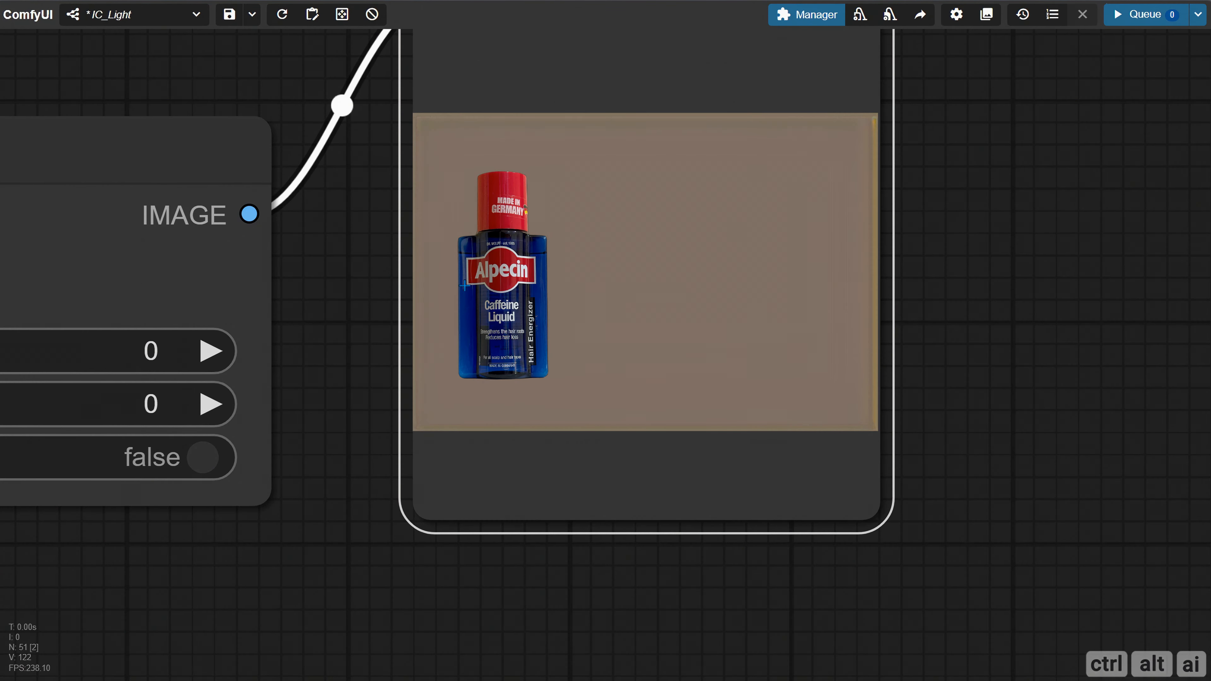
pyautogui.scroll(6, 394, 304)
pyautogui.scroll(-3, 396, 298)
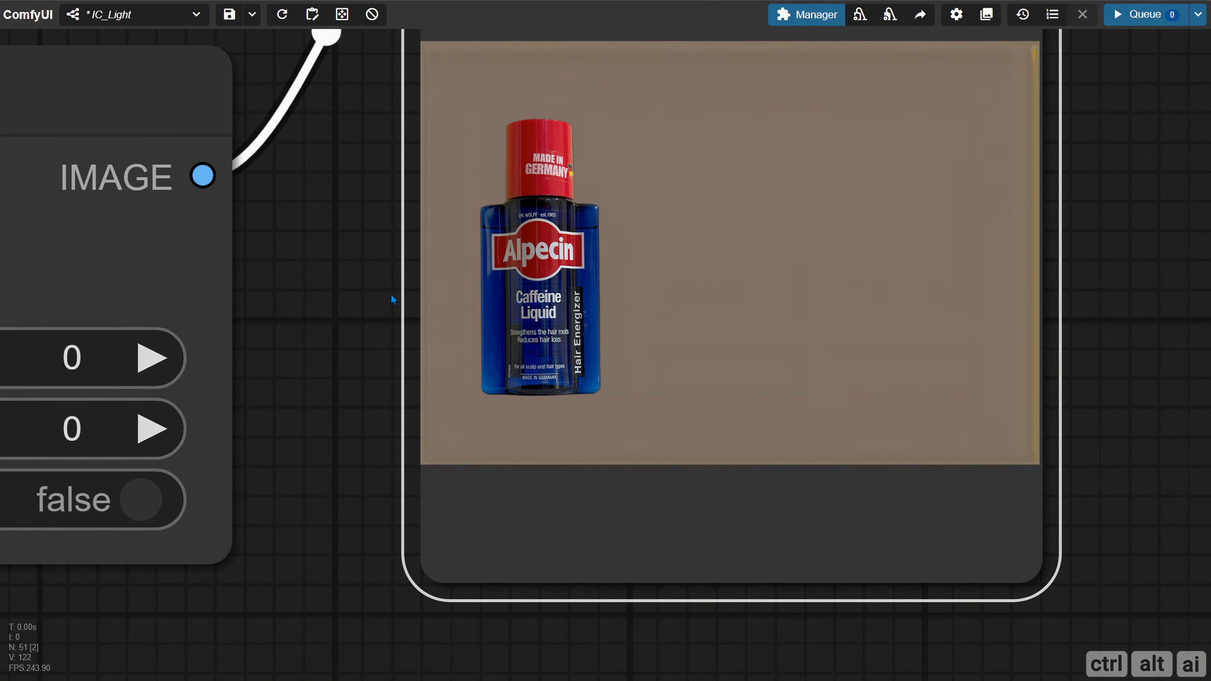
pyautogui.scroll(-15, 388, 298)
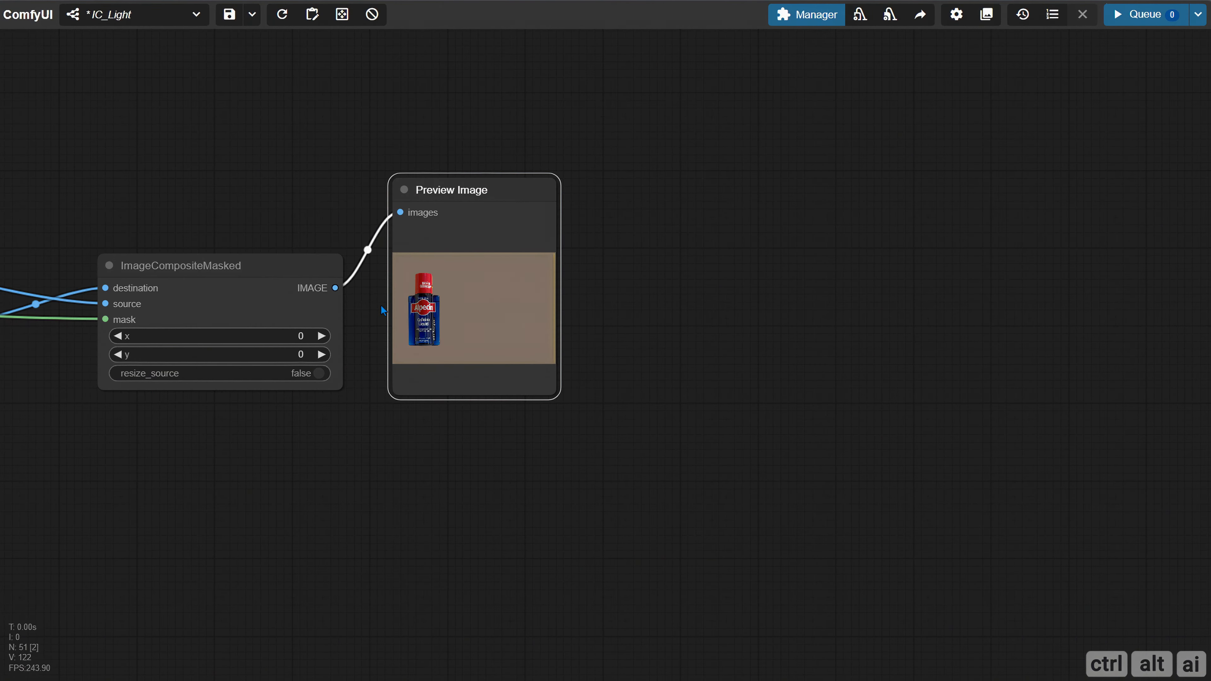
pyautogui.moveTo(381, 308); pyautogui.dragTo(638, 352)
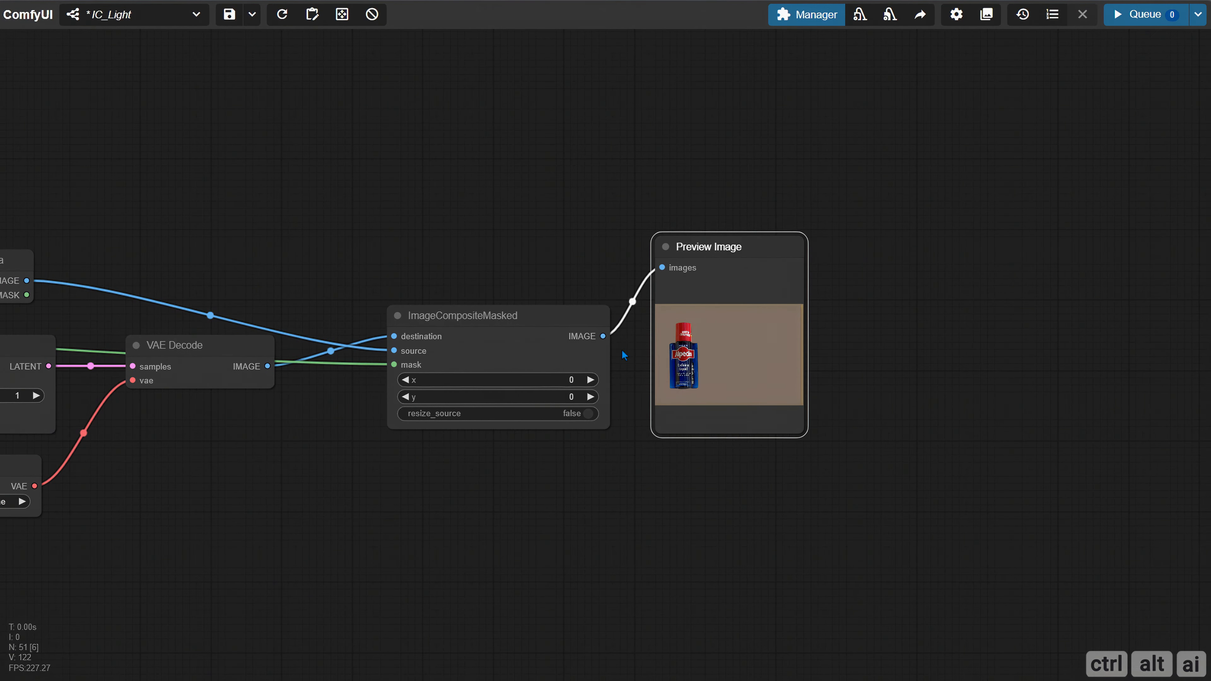
pyautogui.moveTo(577, 265); pyautogui.dragTo(531, 163)
pyautogui.click(565, 229)
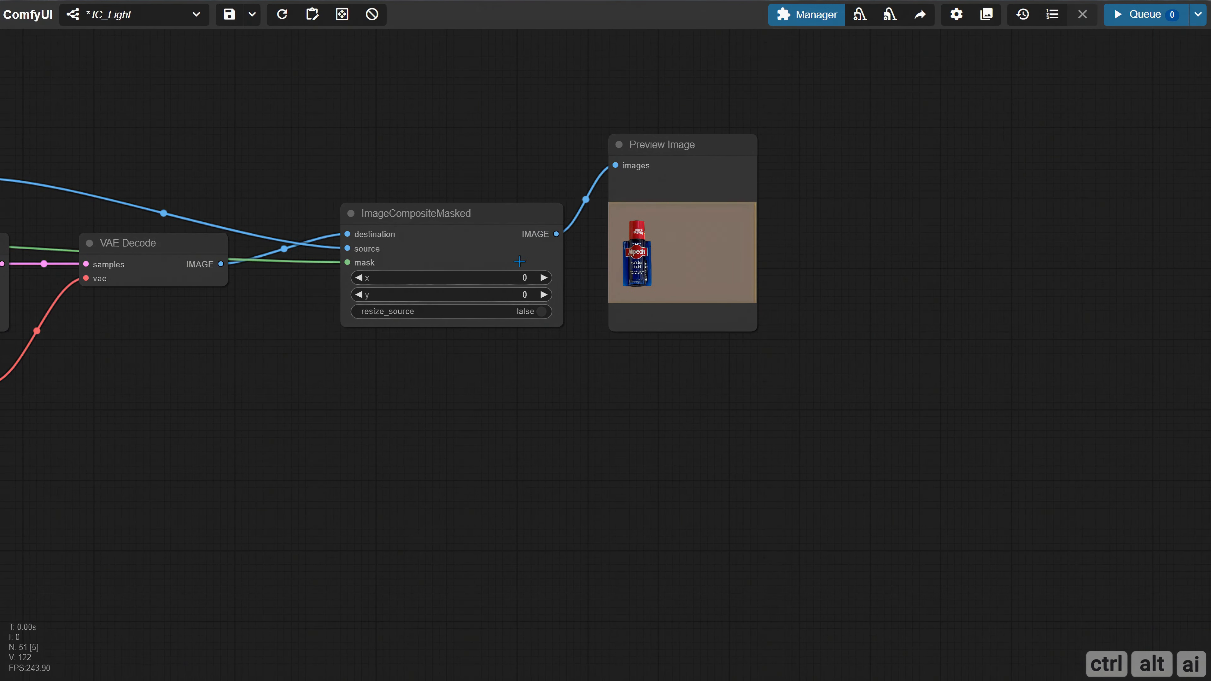
# Add an ICLightAppply node to the right of the composite's Preview Image node
pyautogui.scroll(-5, 519, 335)
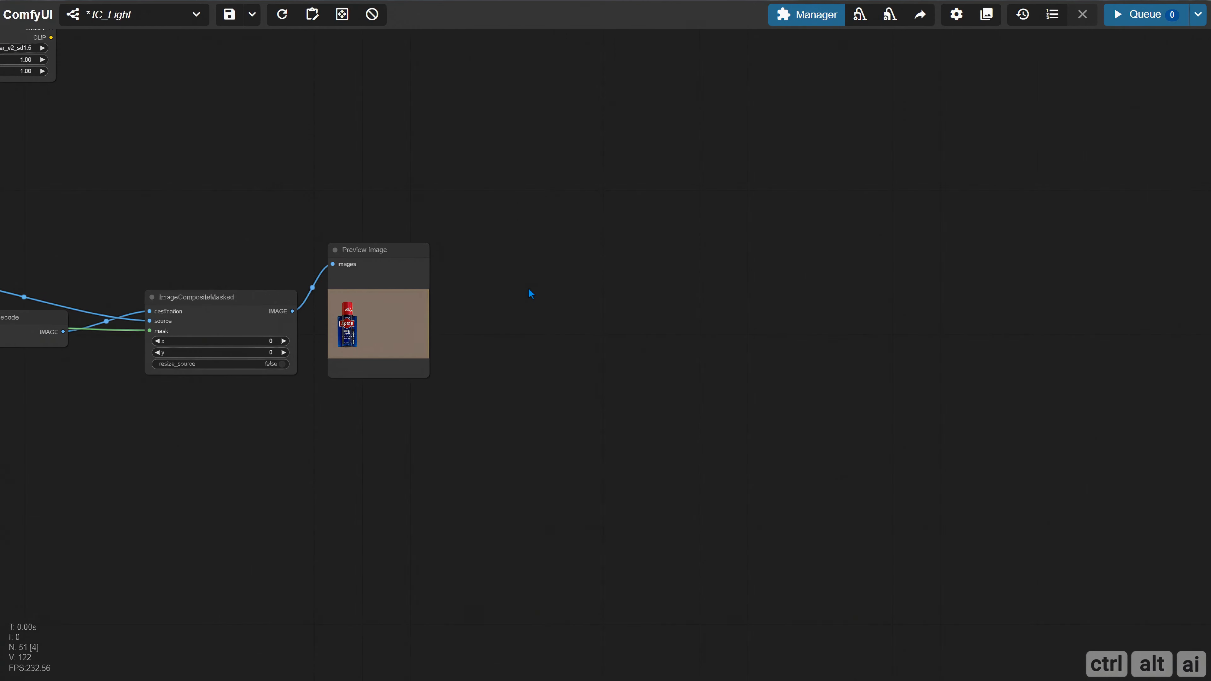
pyautogui.doubleClick(513, 293)
pyautogui.write('ic')
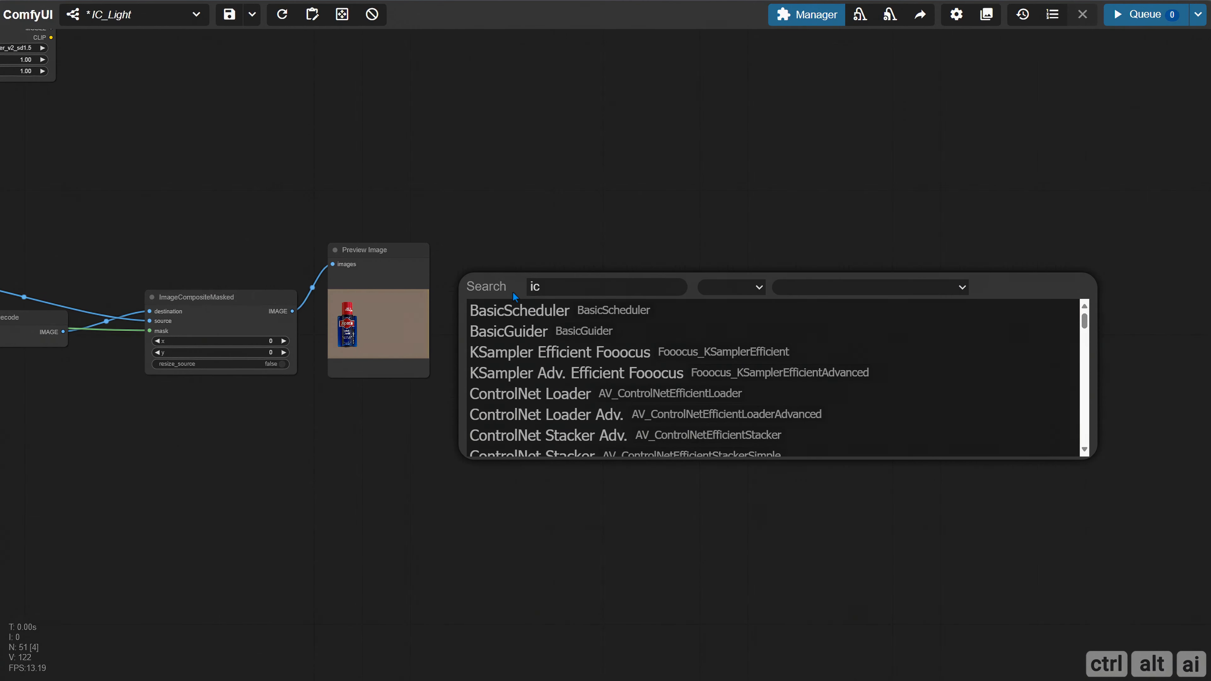
pyautogui.write('l')
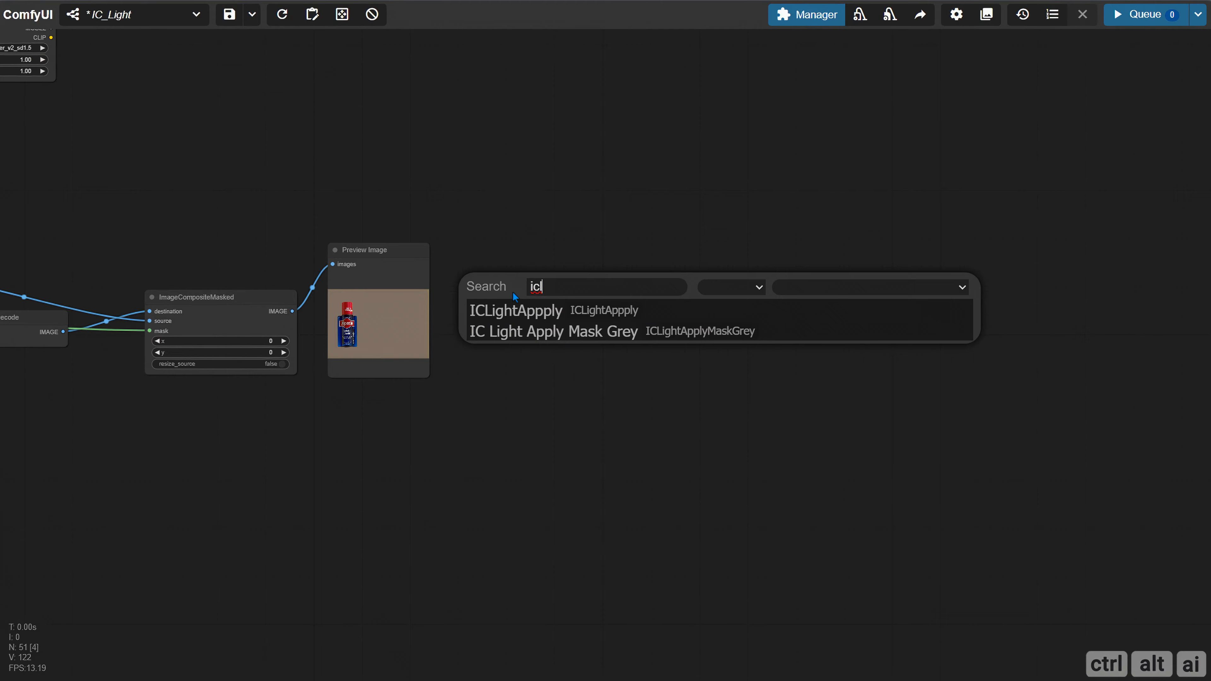
pyautogui.click(555, 315)
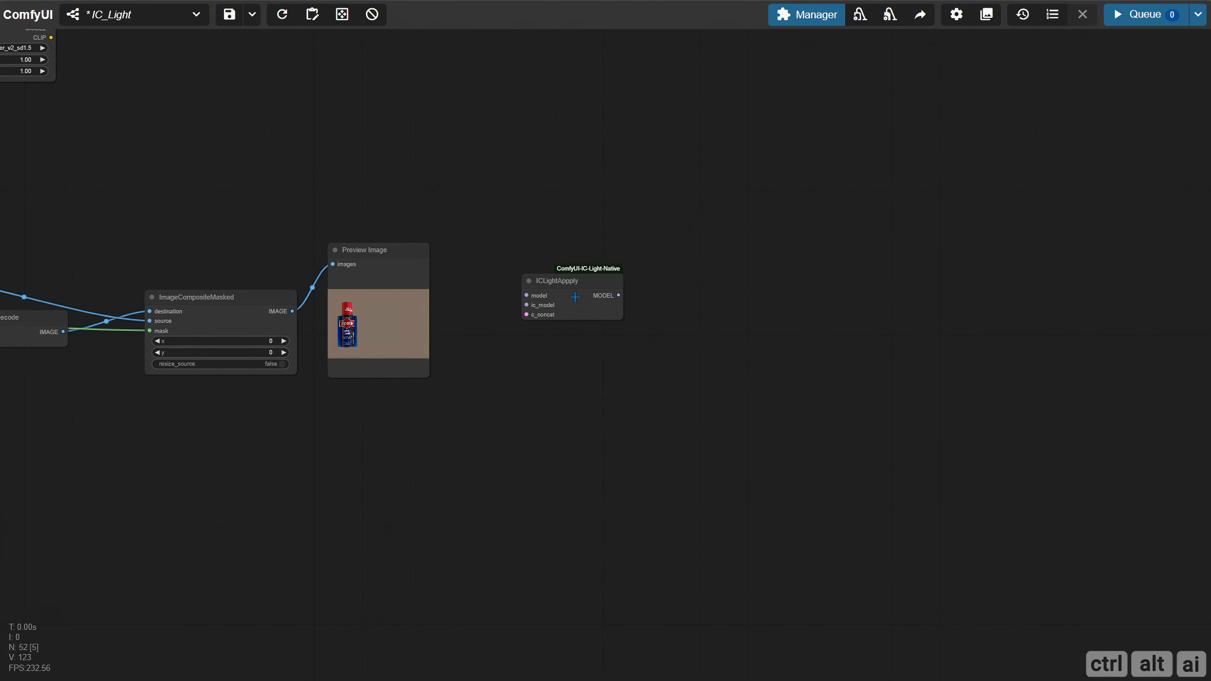
pyautogui.scroll(4, 575, 297)
pyautogui.moveTo(568, 271); pyautogui.dragTo(636, 261)
# Connect Load ResAdapter's MODEL output to the model input of ICLightAppply
pyautogui.moveTo(420, 153); pyautogui.dragTo(780, 299)
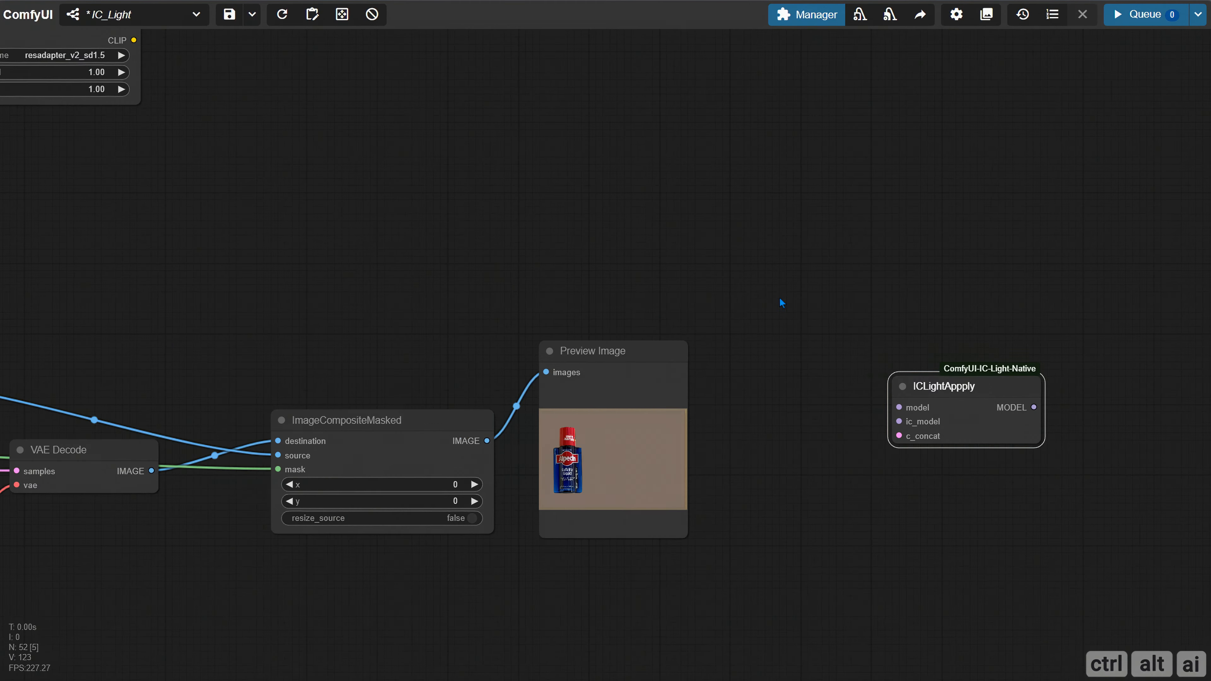
pyautogui.scroll(-3, 573, 234)
pyautogui.moveTo(373, 126); pyautogui.dragTo(946, 412)
pyautogui.moveTo(939, 350); pyautogui.dragTo(701, 214)
pyautogui.scroll(4, 709, 247)
pyautogui.moveTo(712, 263); pyautogui.dragTo(883, 246)
# Add a UNETLoader on ICLightAppply's ic_model input, widen it and set unet_name to IC-Light\iclight_sd15_fc_unet_ldm.safetensors
pyautogui.moveTo(877, 289); pyautogui.dragTo(577, 262)
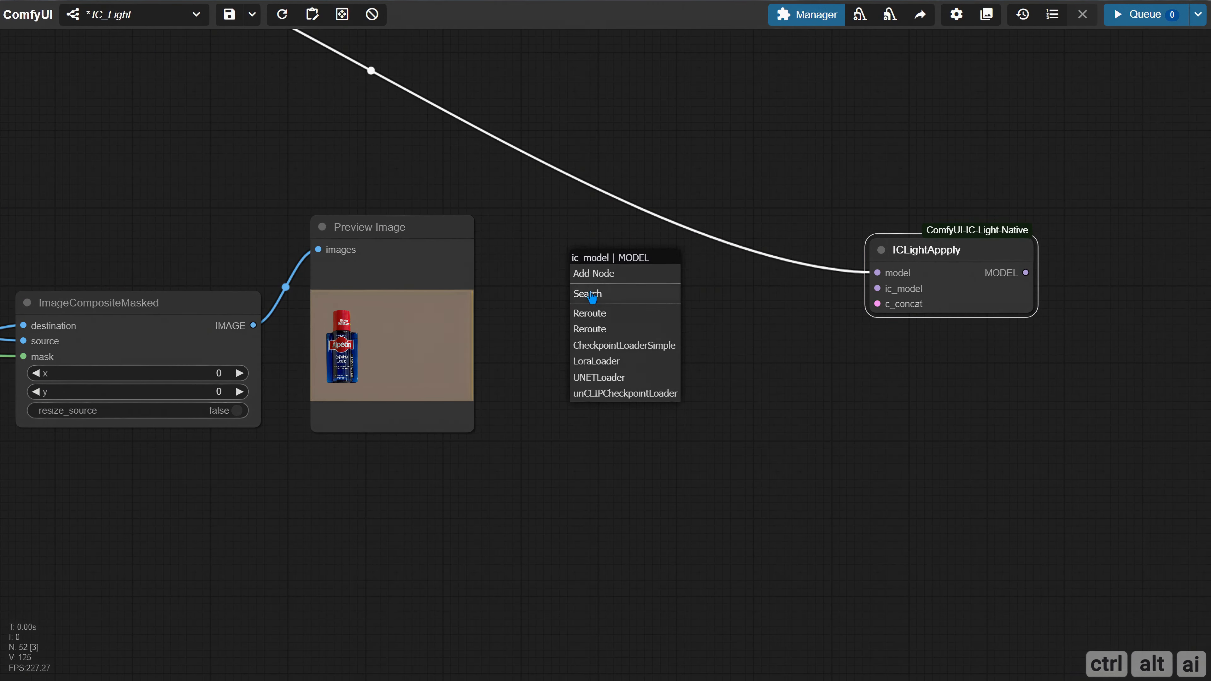
pyautogui.click(605, 378)
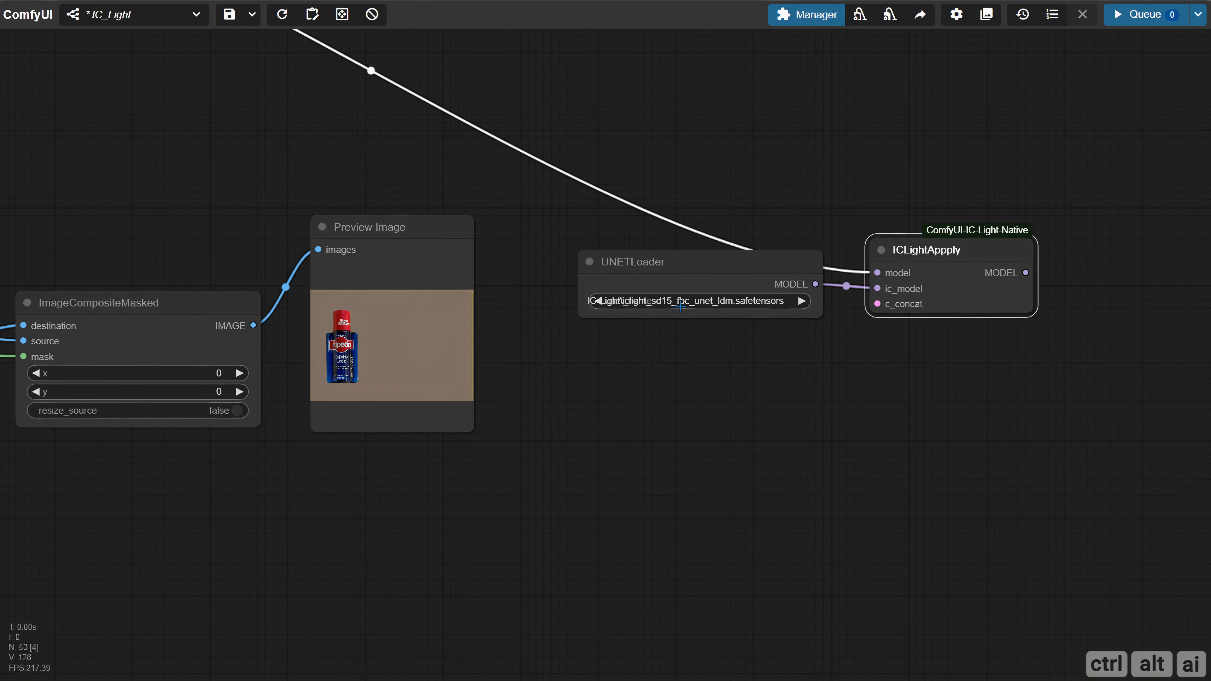
pyautogui.moveTo(821, 320); pyautogui.dragTo(773, 306)
pyautogui.moveTo(737, 430); pyautogui.dragTo(338, 444)
pyautogui.moveTo(559, 266); pyautogui.dragTo(690, 266)
pyautogui.moveTo(370, 307); pyautogui.dragTo(492, 311)
pyautogui.moveTo(672, 264); pyautogui.dragTo(626, 256)
pyautogui.click(397, 296)
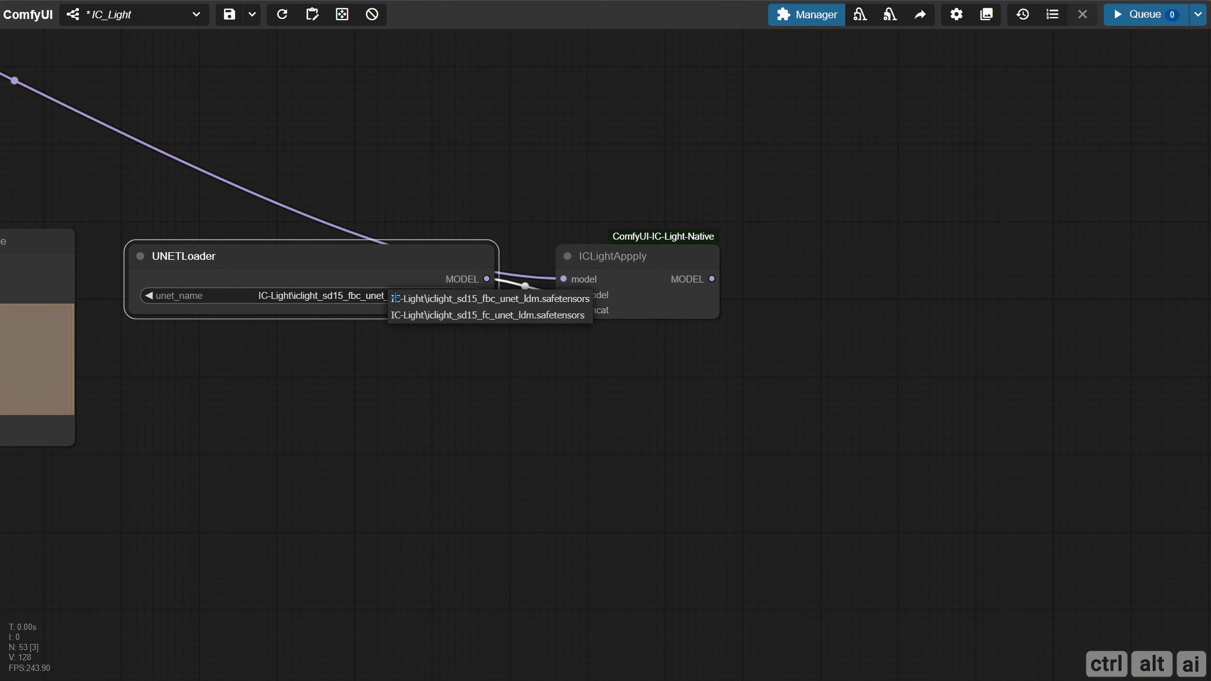
pyautogui.click(507, 315)
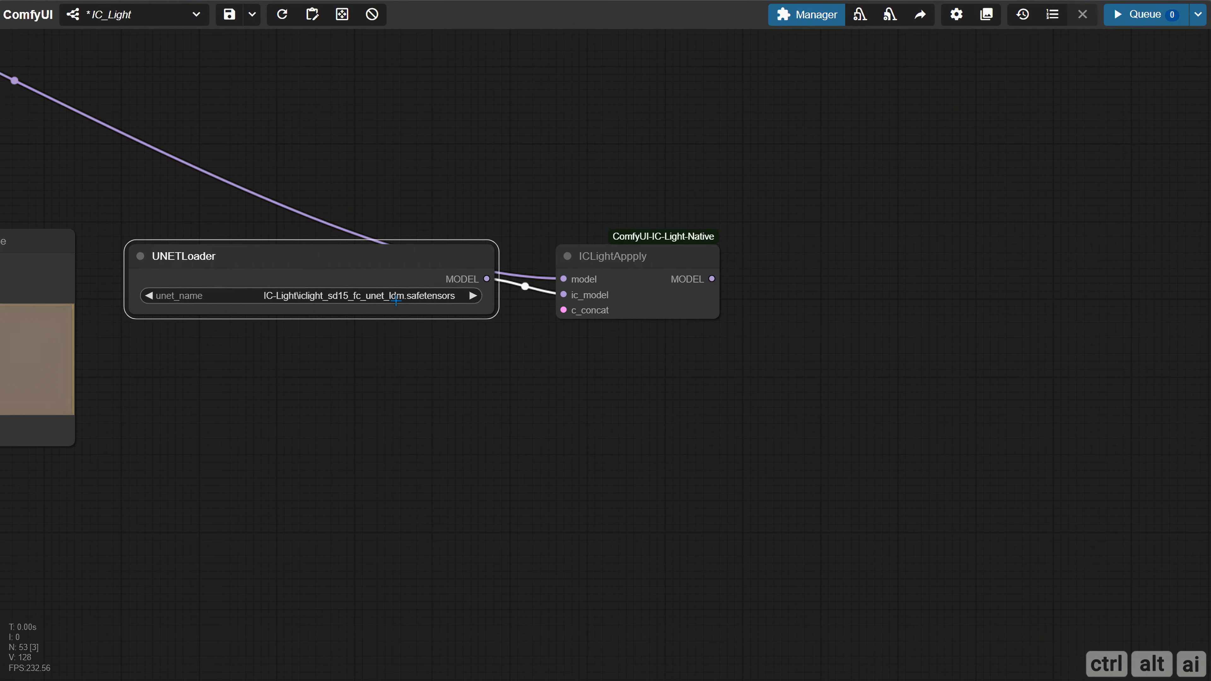
# Add an IC Light Apply Mask Grey node fed by Image Segment's IMAGE and connect Mask Segment's MASK to its alpha input
pyautogui.moveTo(387, 386); pyautogui.dragTo(1028, 489)
pyautogui.moveTo(238, 235); pyautogui.dragTo(776, 340)
pyautogui.scroll(-2, 448, 358)
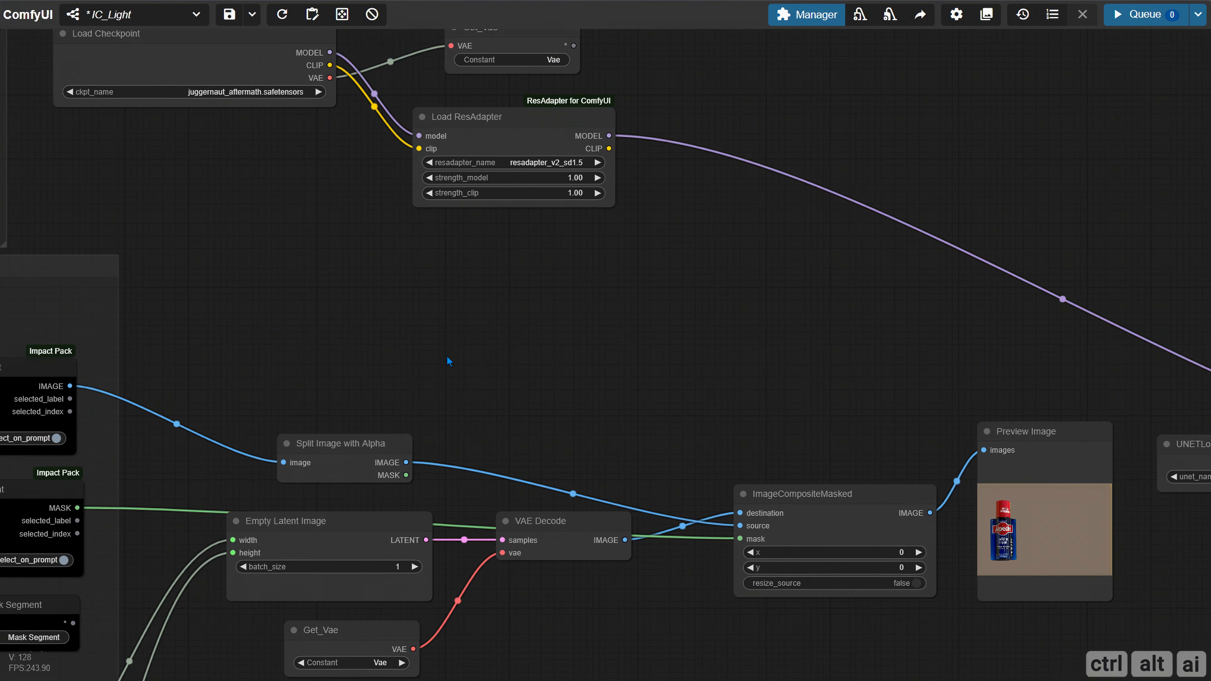
pyautogui.moveTo(401, 357); pyautogui.dragTo(591, 343)
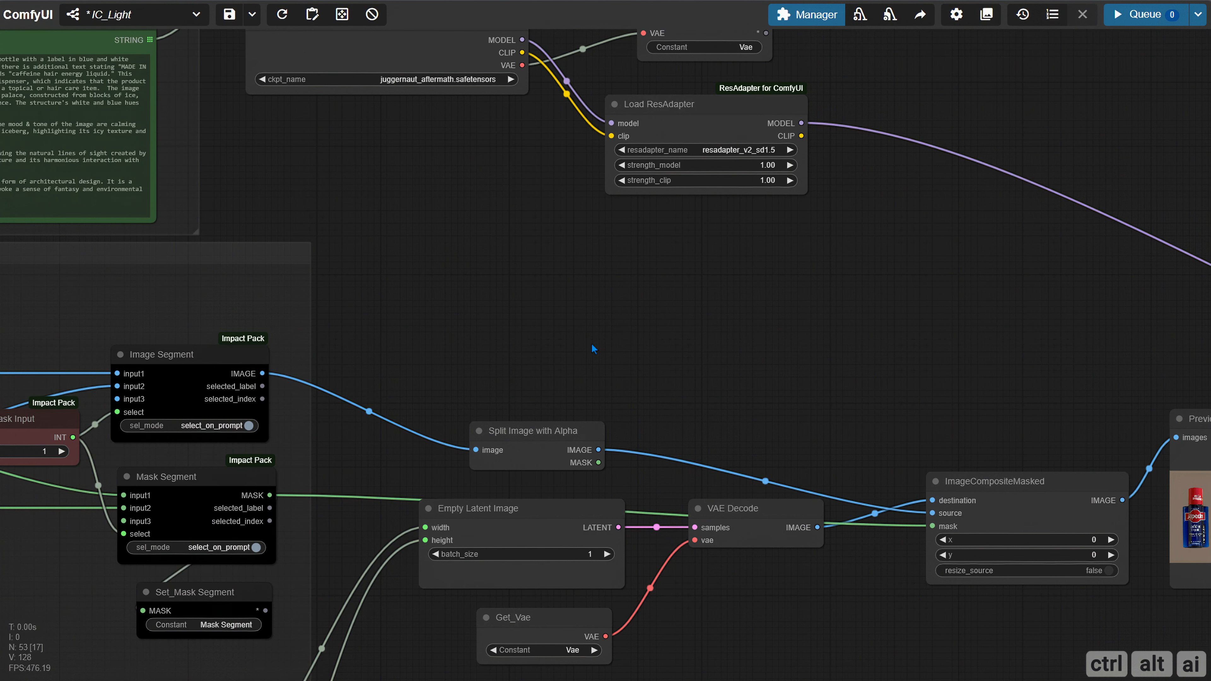
pyautogui.moveTo(262, 374); pyautogui.dragTo(496, 301)
pyautogui.click(523, 341)
pyautogui.write('i')
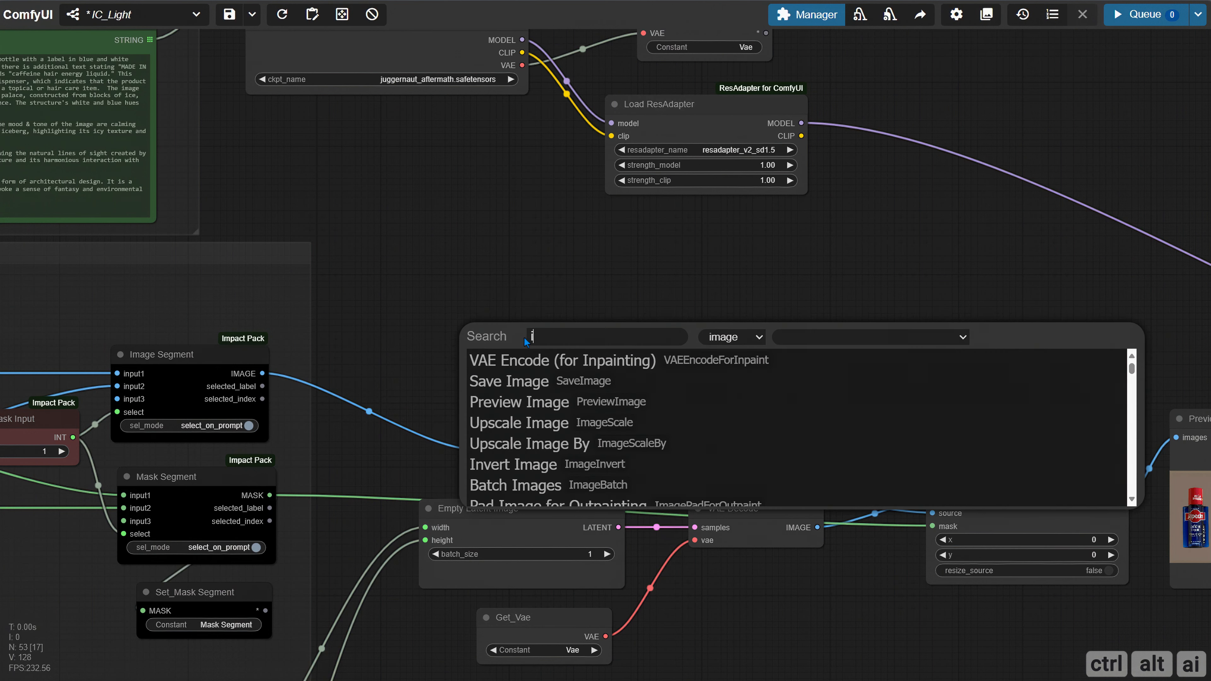
pyautogui.write('cl')
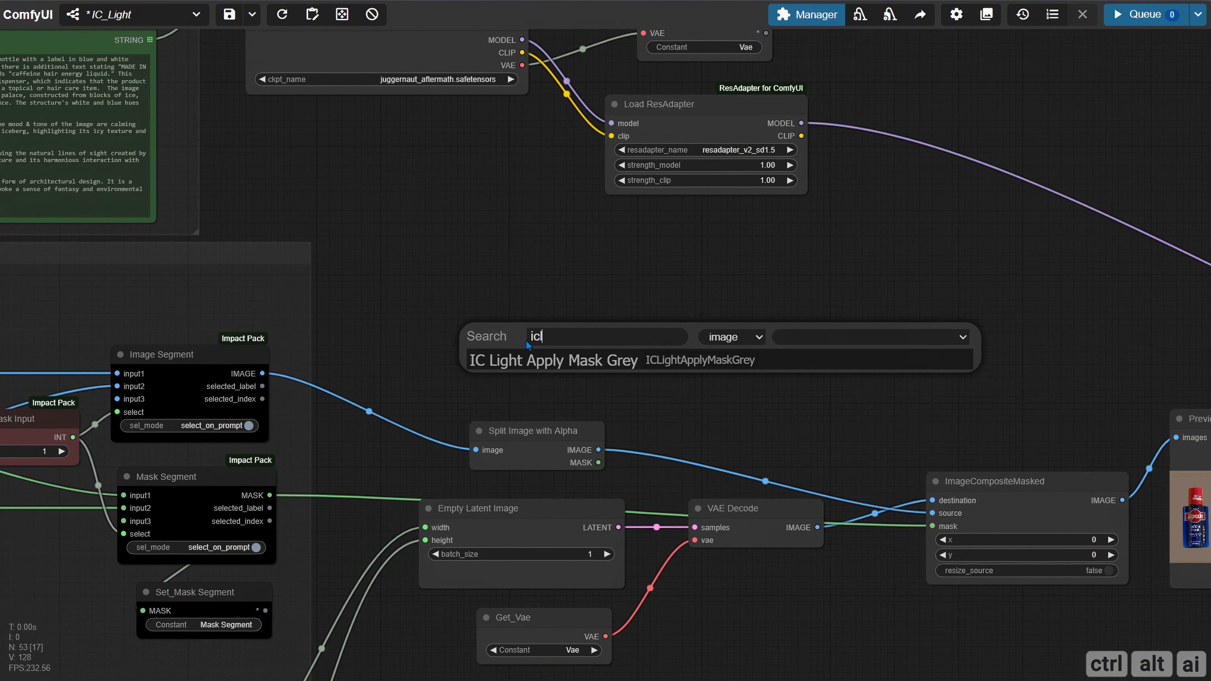
pyautogui.click(554, 351)
pyautogui.scroll(3, 576, 320)
pyautogui.moveTo(576, 320); pyautogui.dragTo(486, 328)
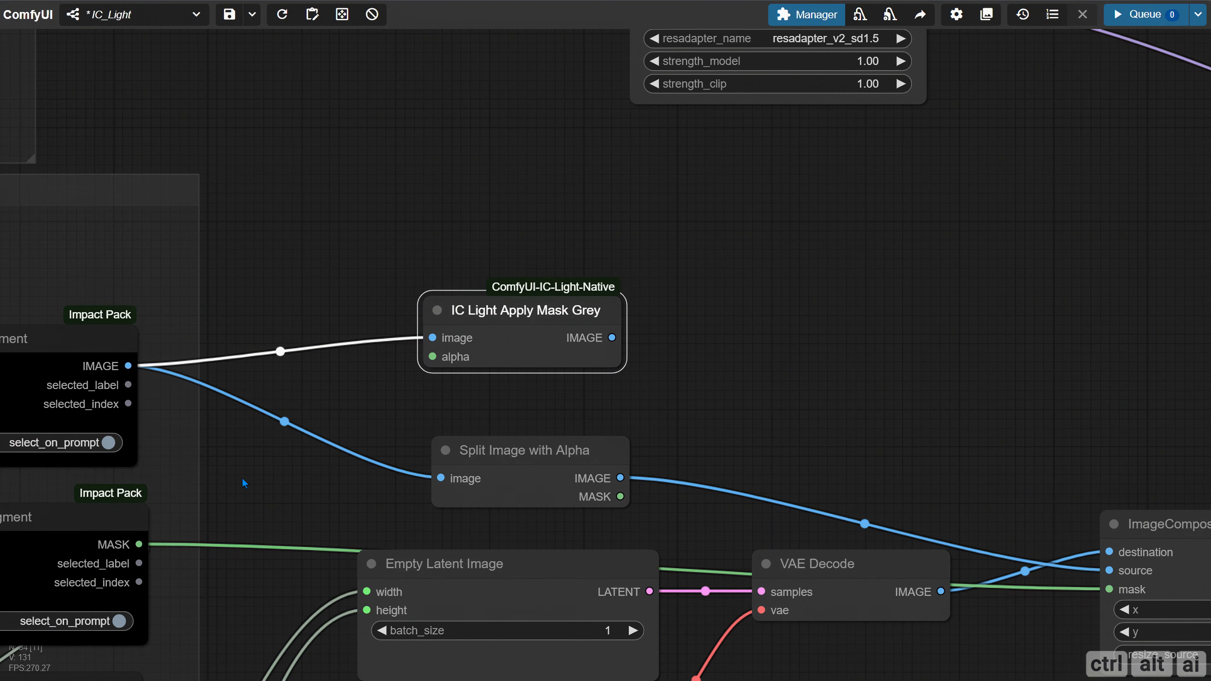
pyautogui.moveTo(139, 544); pyautogui.dragTo(433, 357)
# Add a Preview Image node on IC Light Apply Mask Grey's IMAGE output and queue the workflow
pyautogui.moveTo(624, 389); pyautogui.dragTo(467, 287)
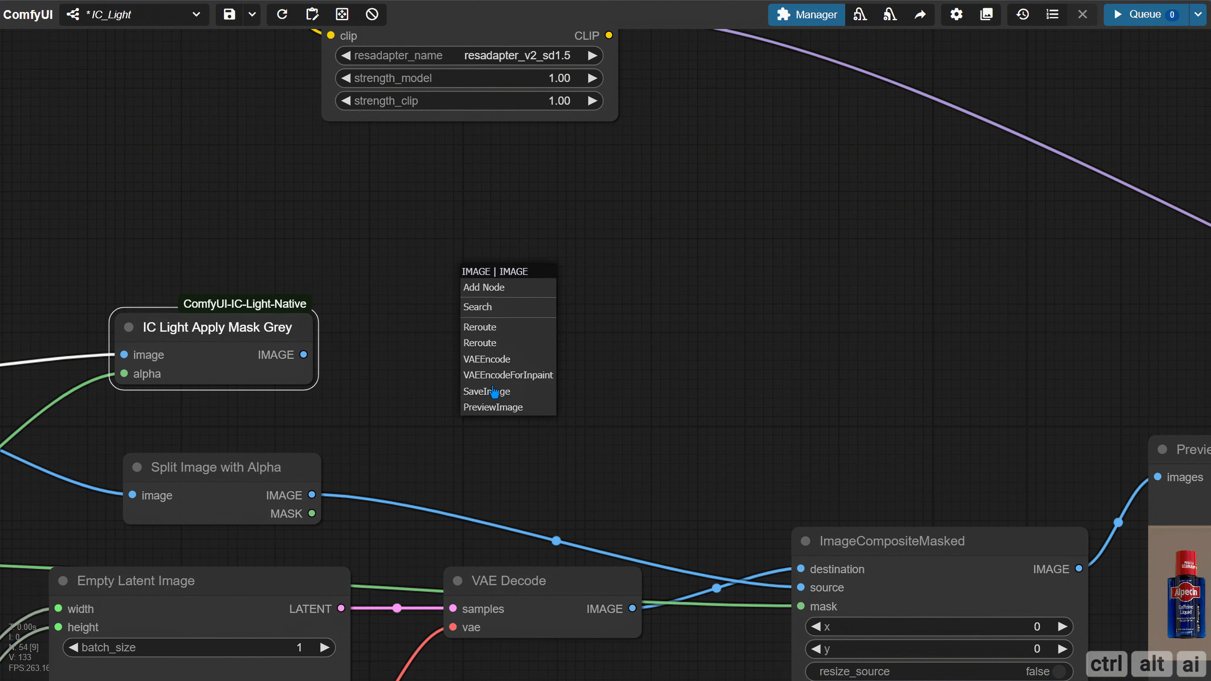
pyautogui.click(500, 410)
pyautogui.moveTo(563, 298); pyautogui.dragTo(547, 260)
pyautogui.click(1125, 14)
# Add a VAE Encode ArgMax node fed by the IMAGE output of IC Light Apply Mask Grey
pyautogui.moveTo(665, 404); pyautogui.dragTo(427, 317)
pyautogui.scroll(-4, 559, 317)
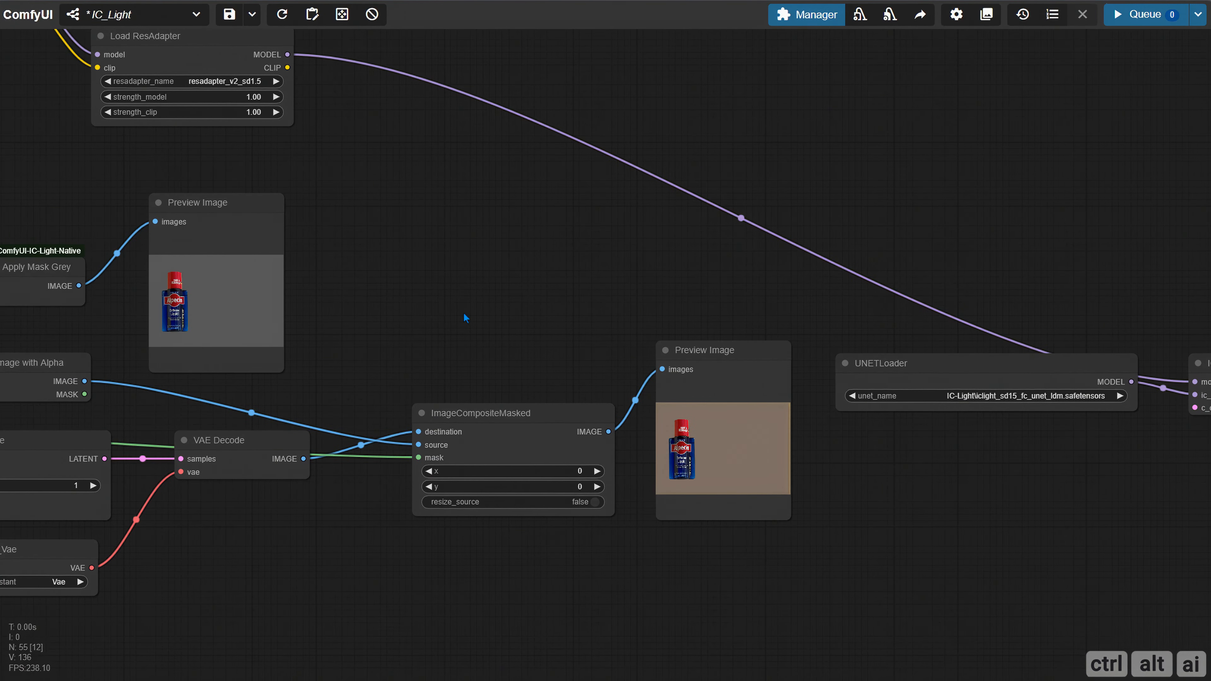
pyautogui.scroll(-1, 463, 312)
pyautogui.moveTo(113, 291); pyautogui.dragTo(463, 252)
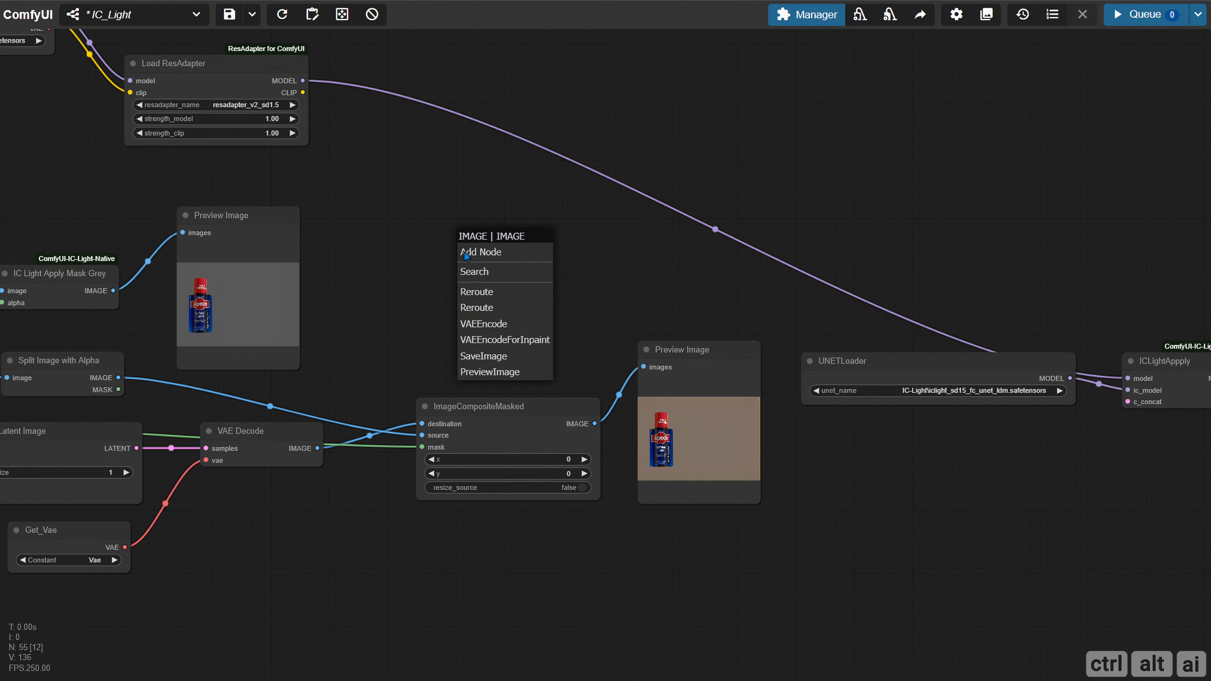
pyautogui.click(469, 271)
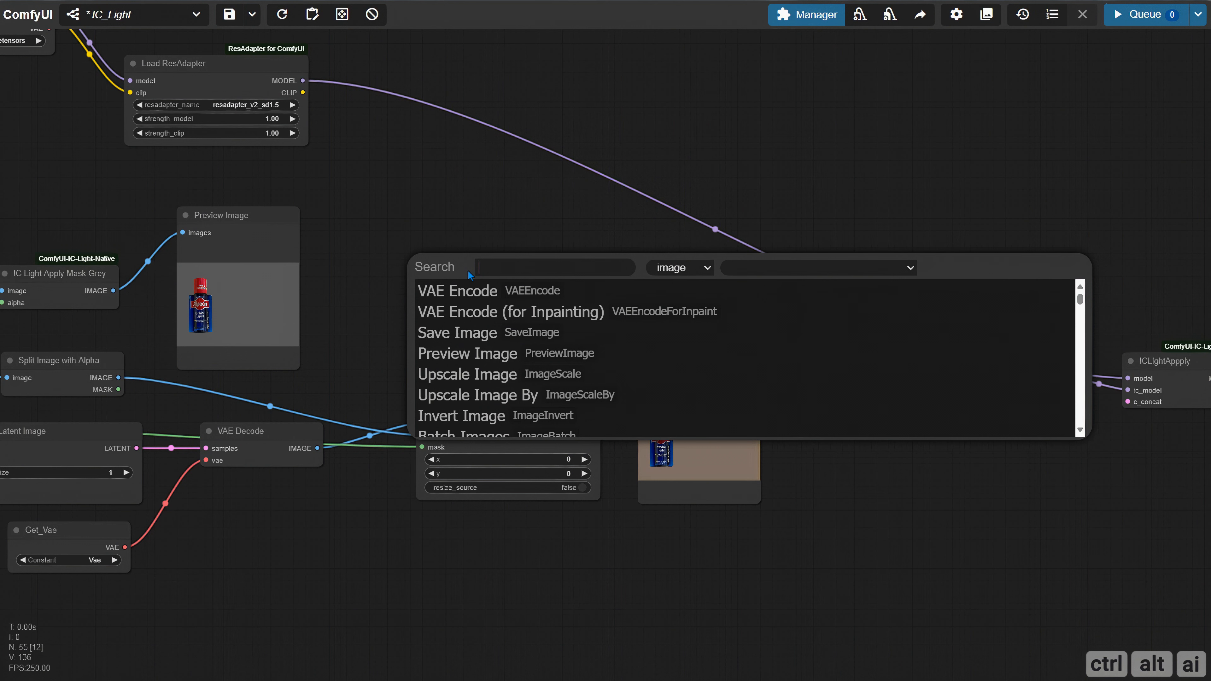
pyautogui.write('vae')
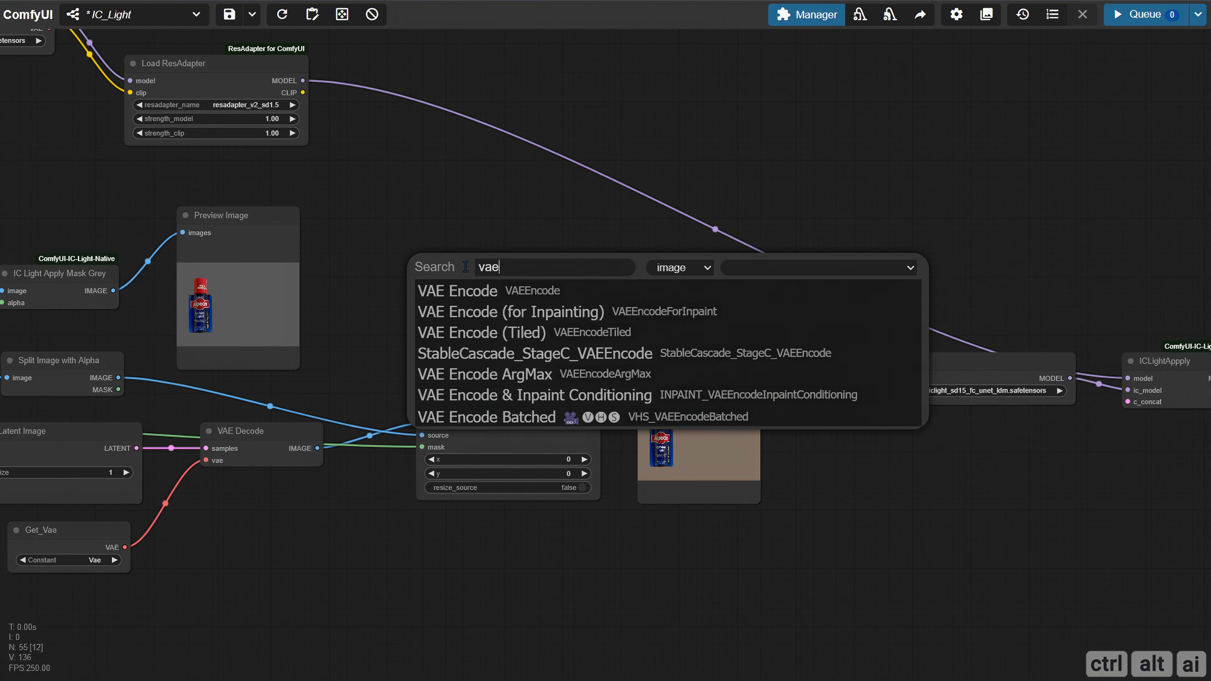
pyautogui.write(' en')
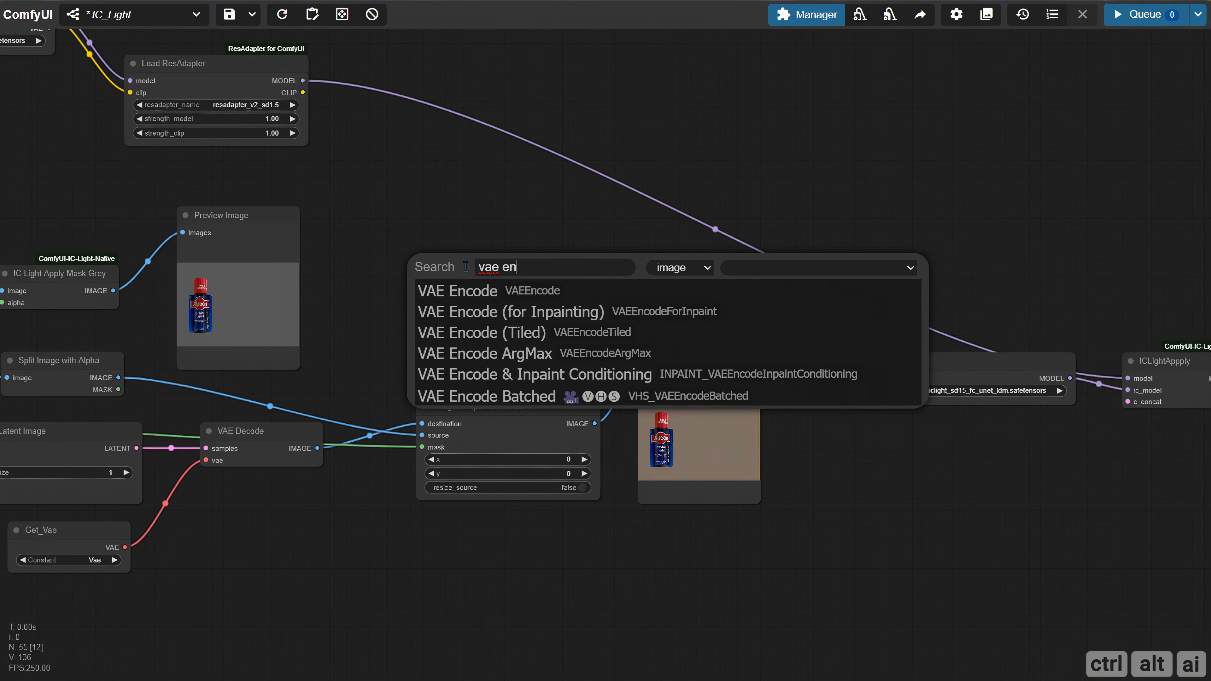
pyautogui.click(518, 356)
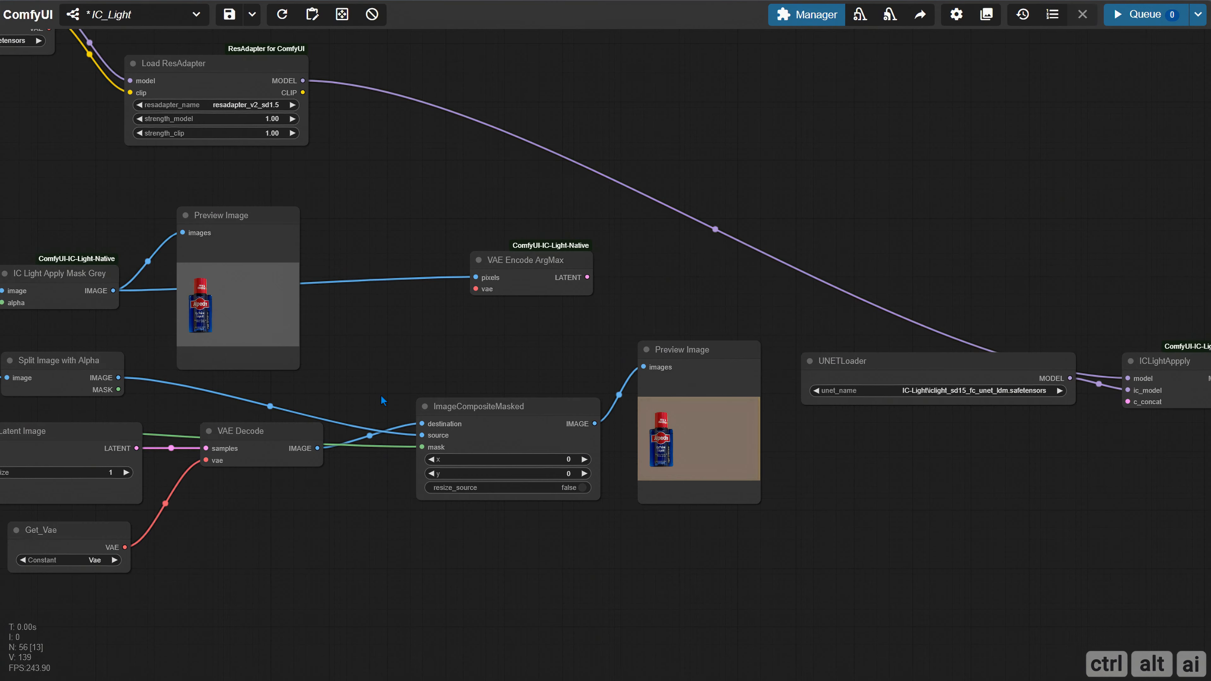
# Connect Get_Vae's VAE output to VAE Encode ArgMax, and its LATENT output to ICLightAppply's c_concat
pyautogui.moveTo(346, 547); pyautogui.dragTo(462, 533)
pyautogui.moveTo(241, 533); pyautogui.dragTo(593, 275)
pyautogui.moveTo(610, 320); pyautogui.dragTo(206, 348)
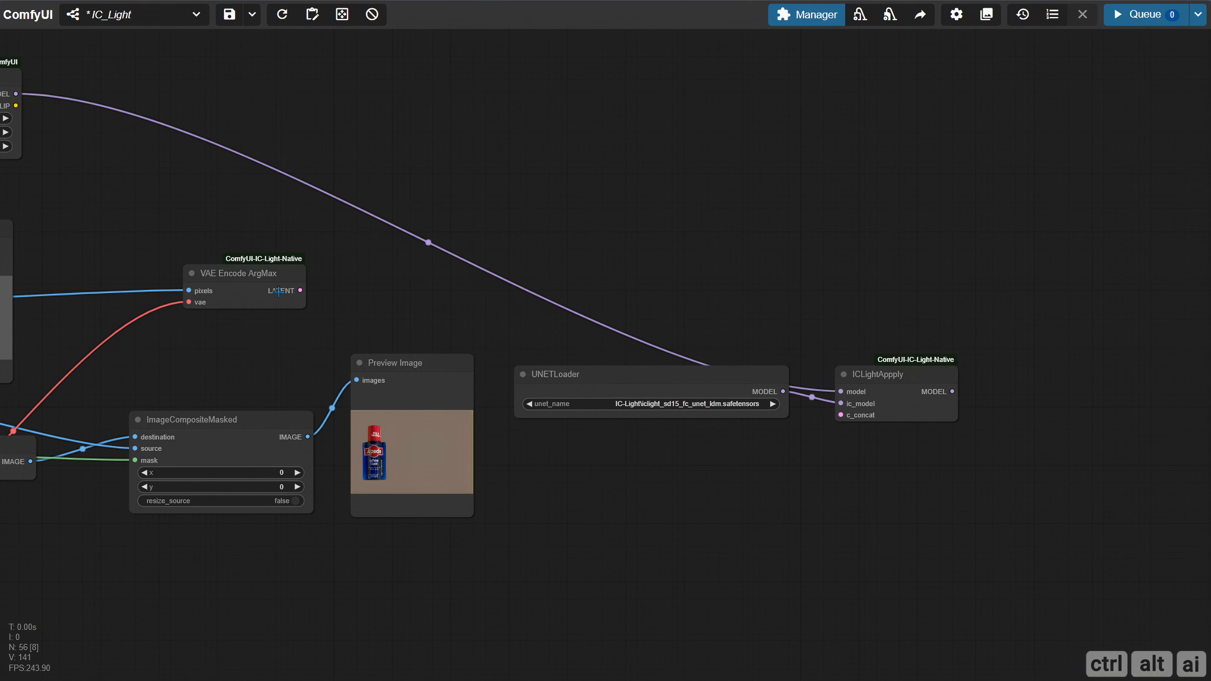
pyautogui.moveTo(279, 291)
pyautogui.mouseDown()
pyautogui.moveTo(237, 287)
pyautogui.moveTo(526, 333)
pyautogui.moveTo(841, 414)
pyautogui.mouseUp()
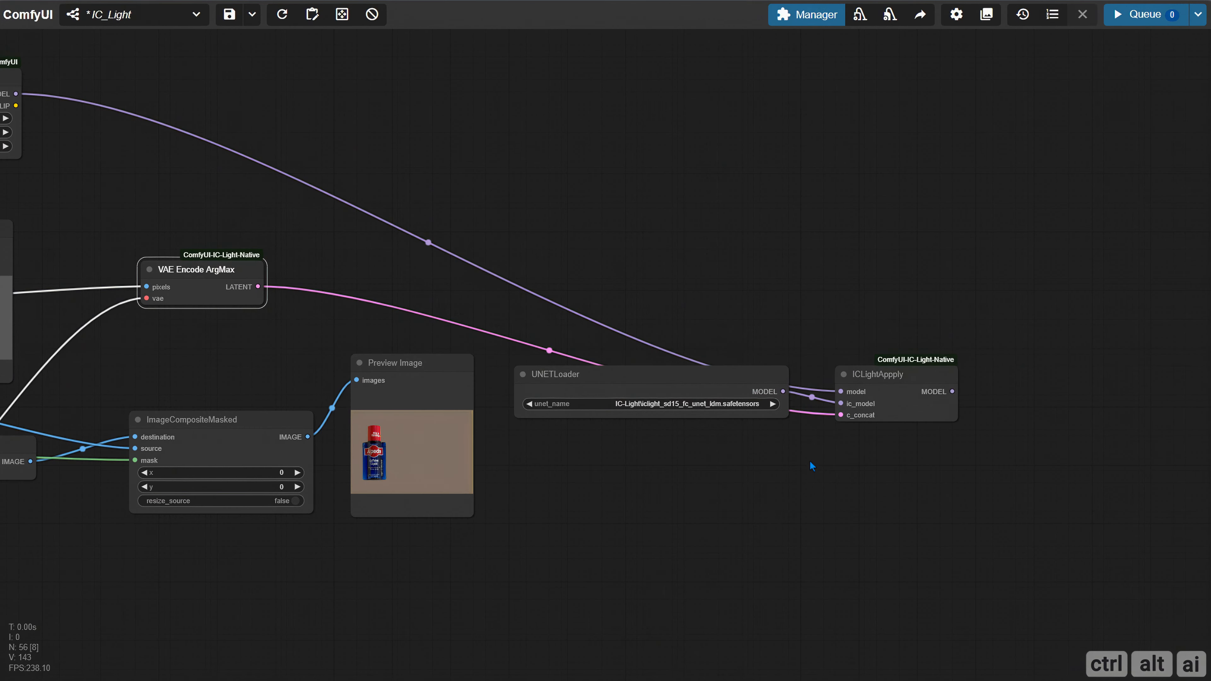
# Add an IPAdapter Advanced node in the empty canvas area to the right of ICLightAppply
pyautogui.scroll(-5, 627, 434)
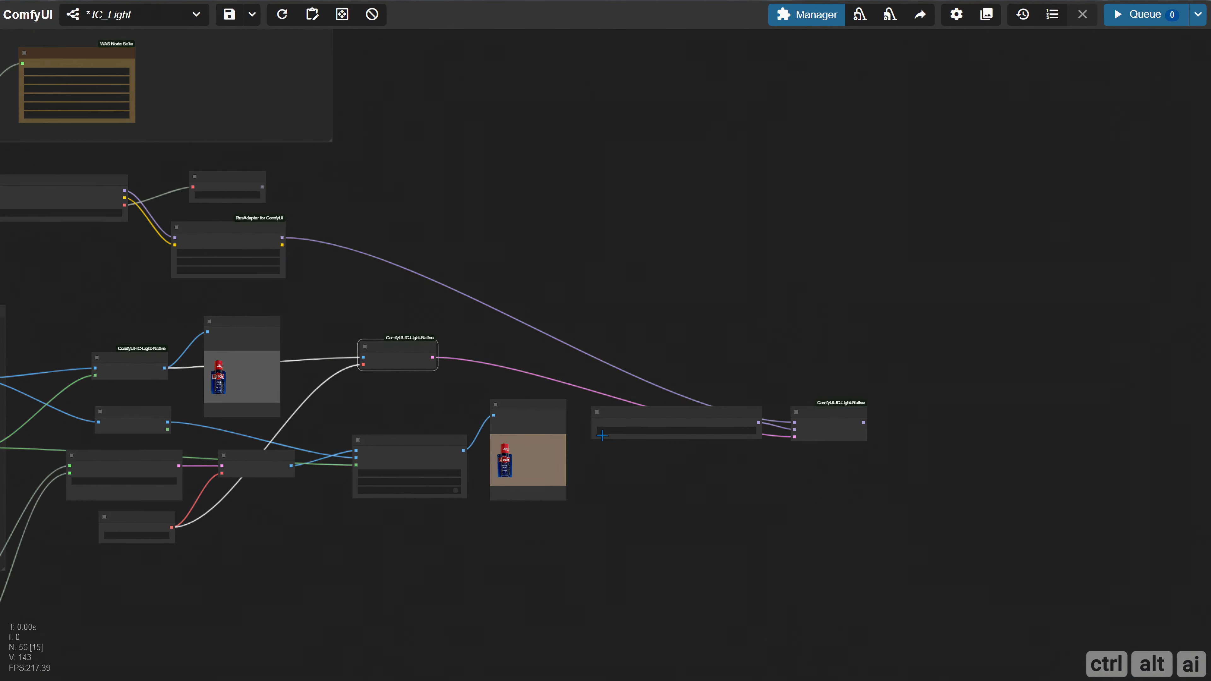
pyautogui.moveTo(524, 360); pyautogui.dragTo(578, 322)
pyautogui.moveTo(731, 354); pyautogui.dragTo(340, 363)
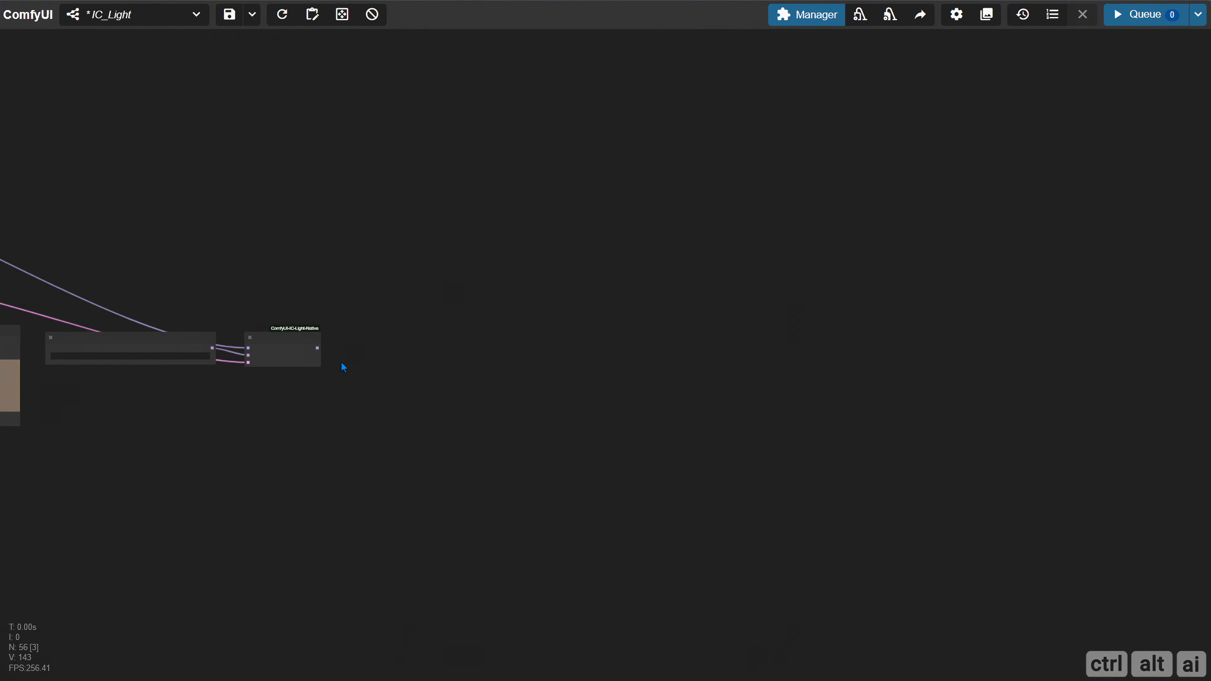
pyautogui.scroll(9, 348, 366)
pyautogui.moveTo(429, 362); pyautogui.dragTo(322, 363)
pyautogui.scroll(-1, 321, 365)
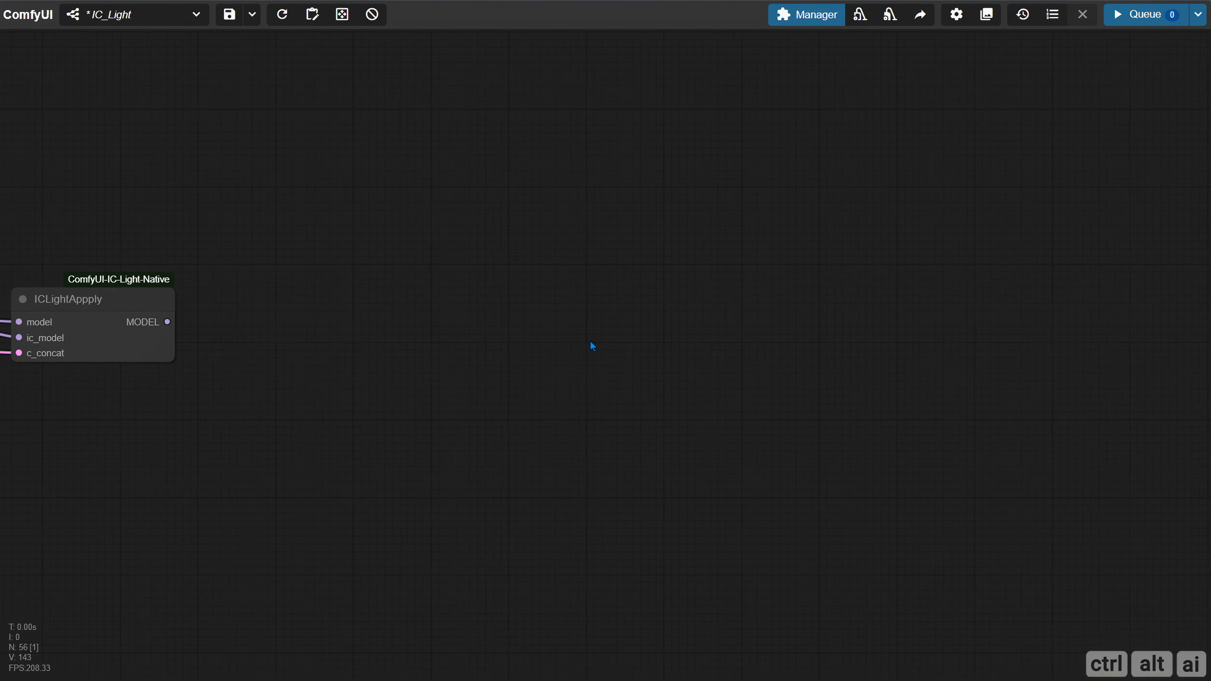
pyautogui.moveTo(592, 346); pyautogui.dragTo(650, 346)
pyautogui.doubleClick(776, 279)
pyautogui.write('ip')
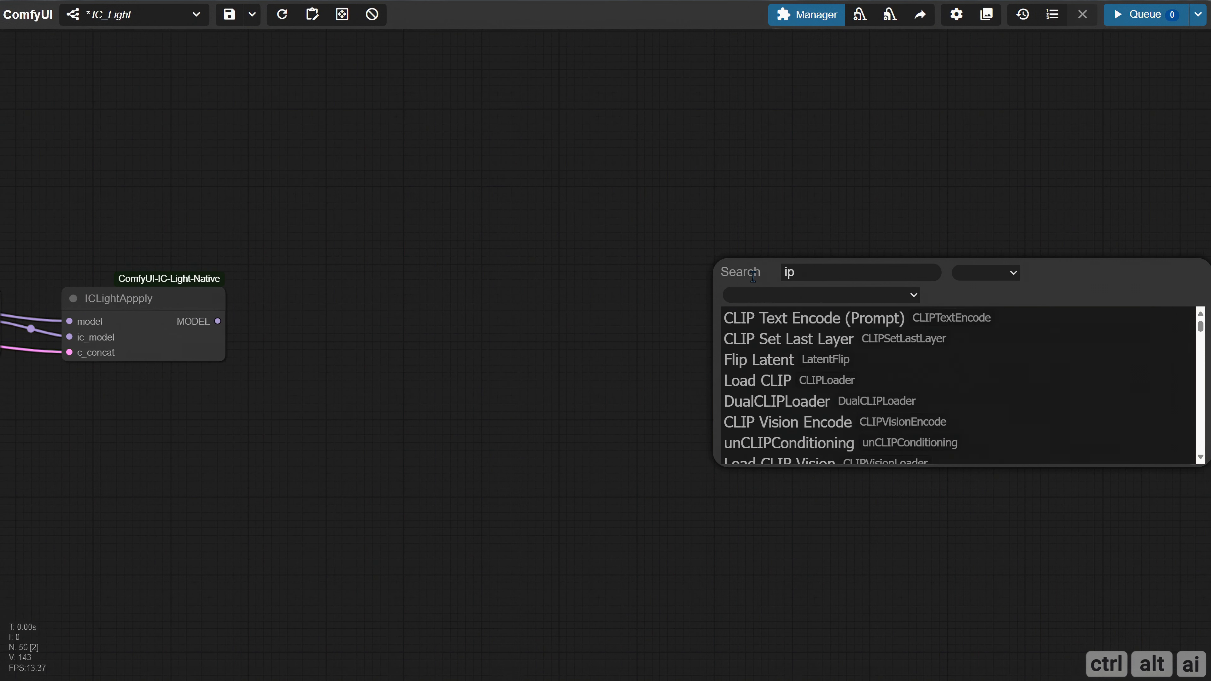
pyautogui.write('adapter a')
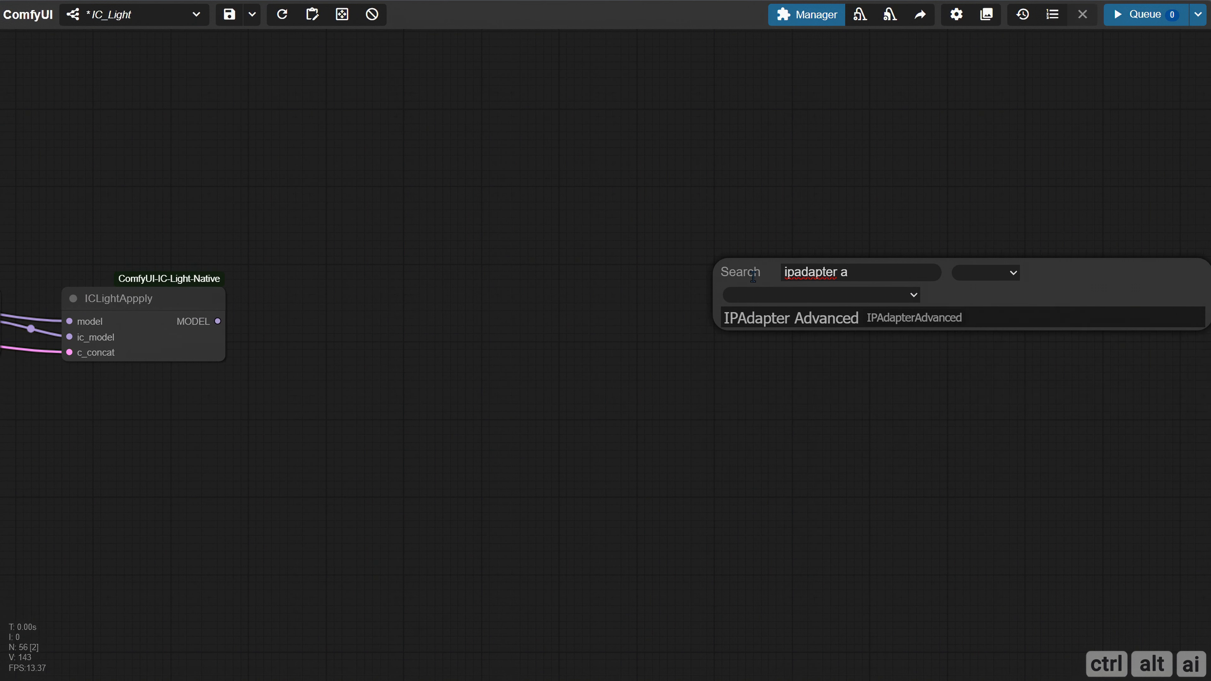
pyautogui.press('Return')
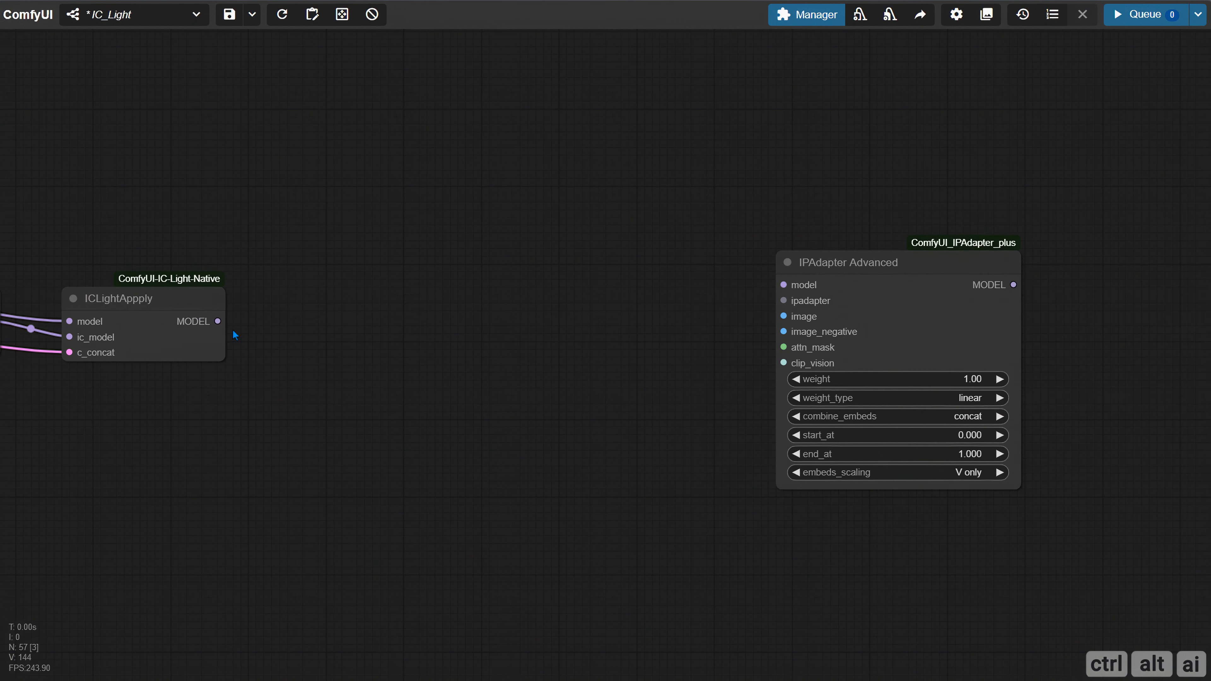
# Connect ICLightAppply's MODEL to IPAdapter Advanced's model input and add an IPAdapter Model Loader on its ipadapter input
pyautogui.moveTo(213, 323); pyautogui.dragTo(518, 255)
pyautogui.click(534, 289)
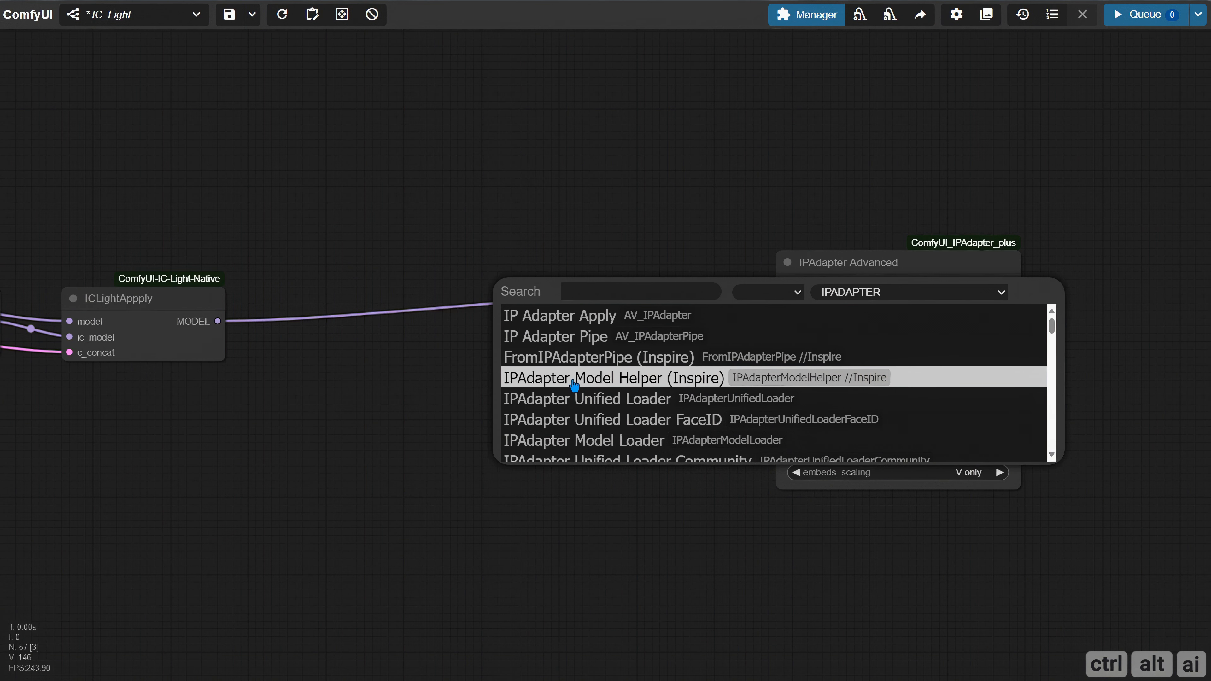
pyautogui.scroll(-1, 576, 378)
pyautogui.click(595, 381)
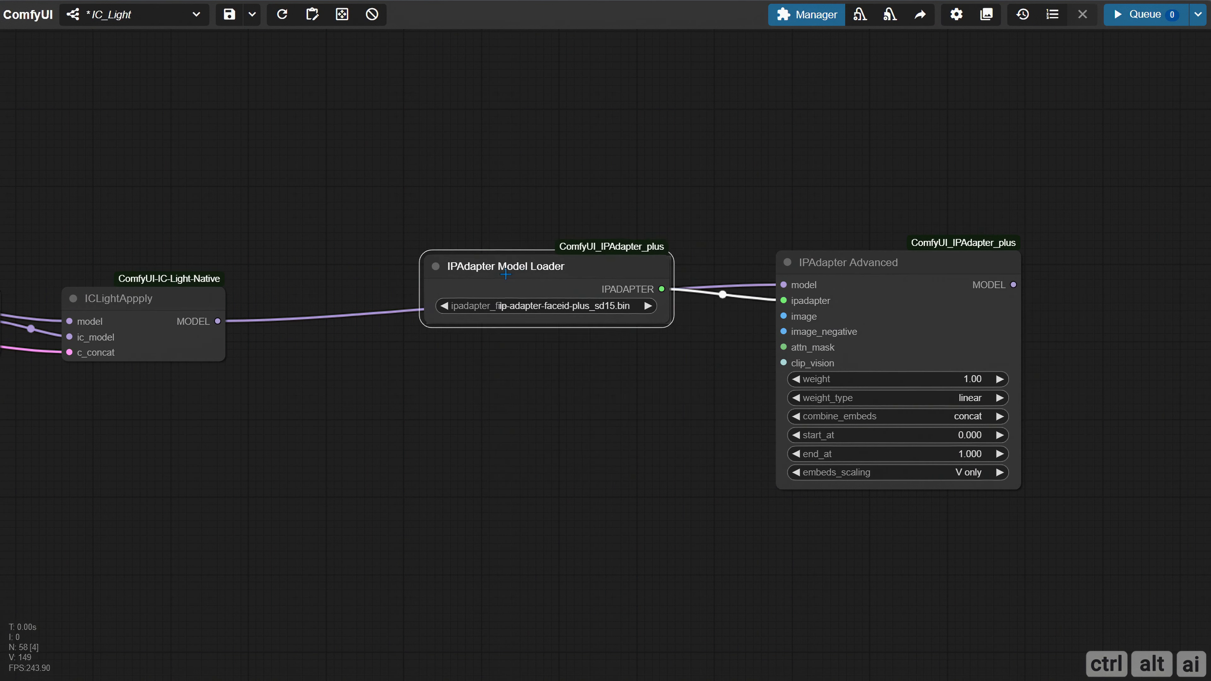
# Widen the IPAdapter Model Loader node and set its ipadapter_file to ip-adapter-plus_sd15.safetensors
pyautogui.moveTo(619, 315); pyautogui.dragTo(680, 314)
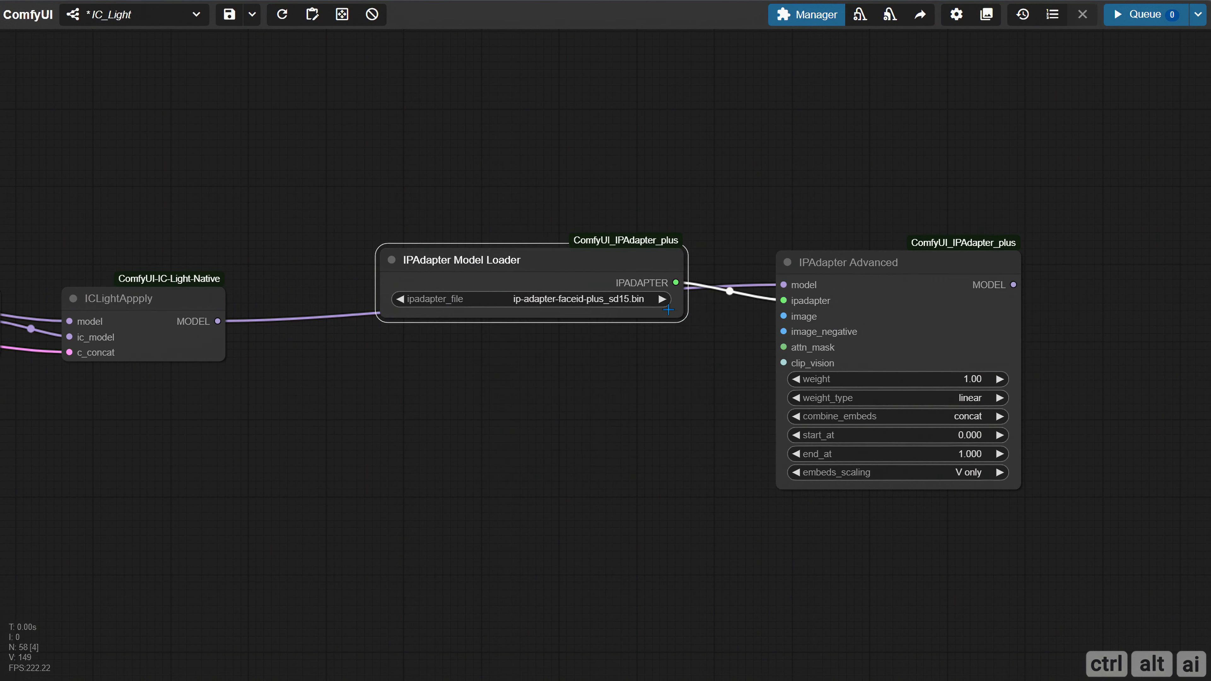
pyautogui.click(611, 300)
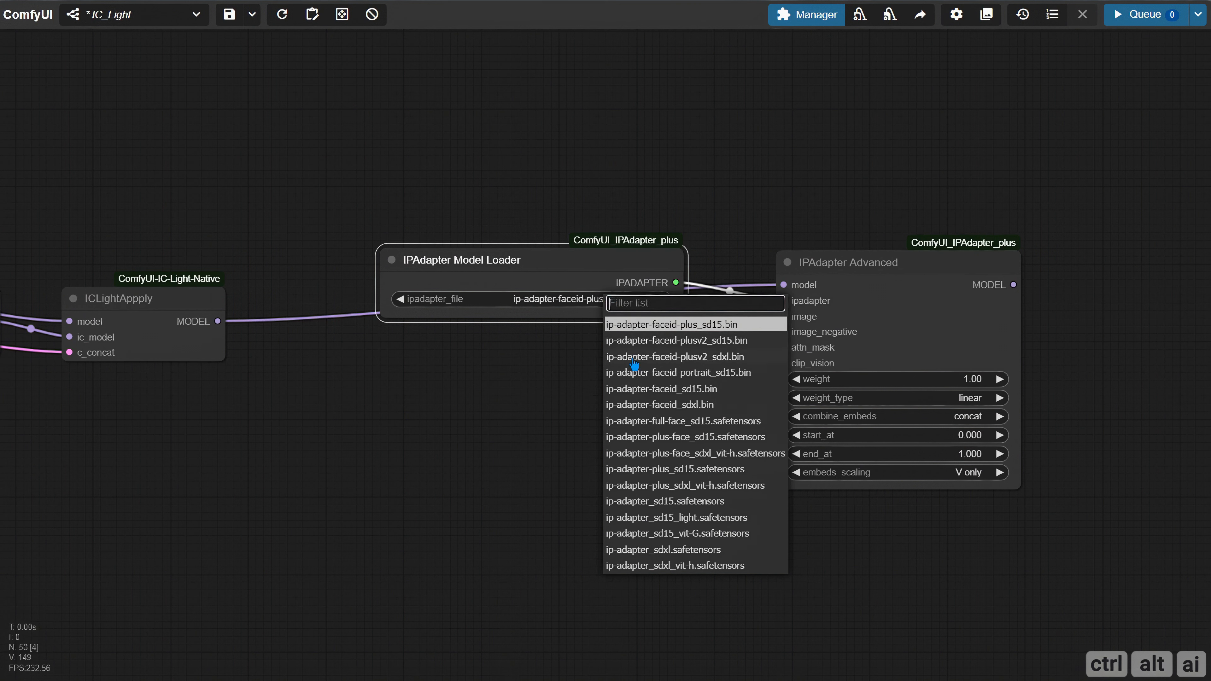
pyautogui.click(702, 470)
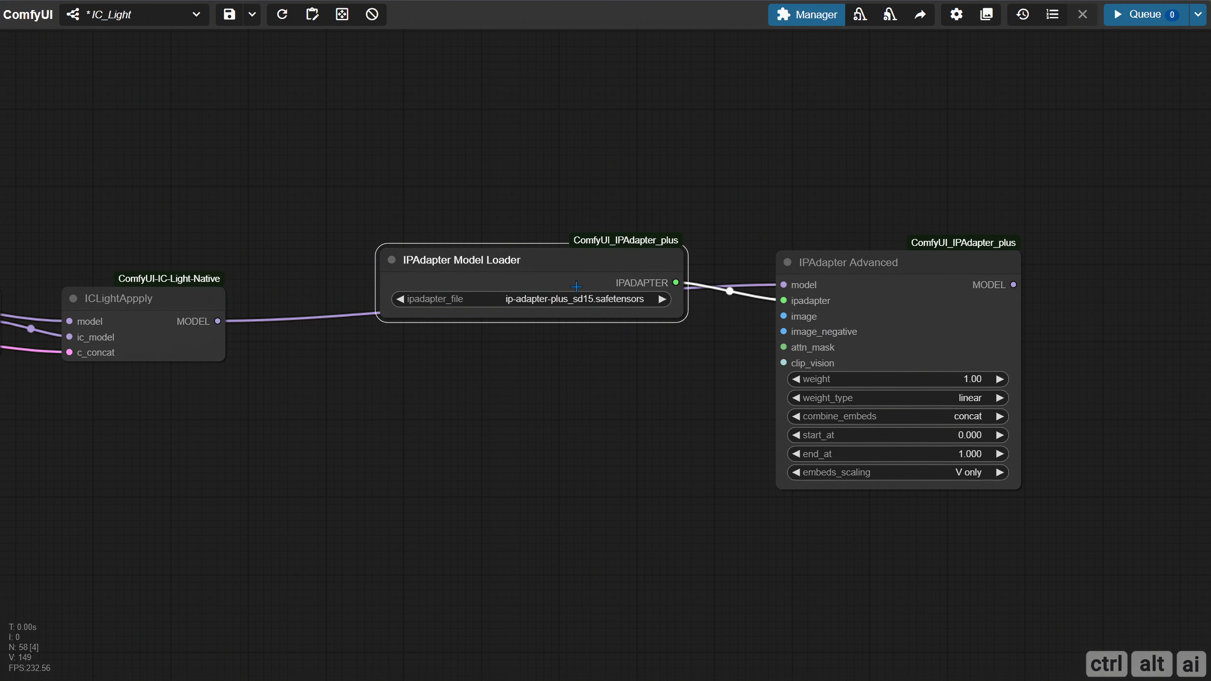
# Add a Load CLIP Vision node on IPAdapter Advanced's clip_vision input and place it below the IPAdapter Model Loader
pyautogui.moveTo(785, 363); pyautogui.dragTo(482, 364)
pyautogui.click(513, 430)
pyautogui.moveTo(588, 354); pyautogui.dragTo(439, 361)
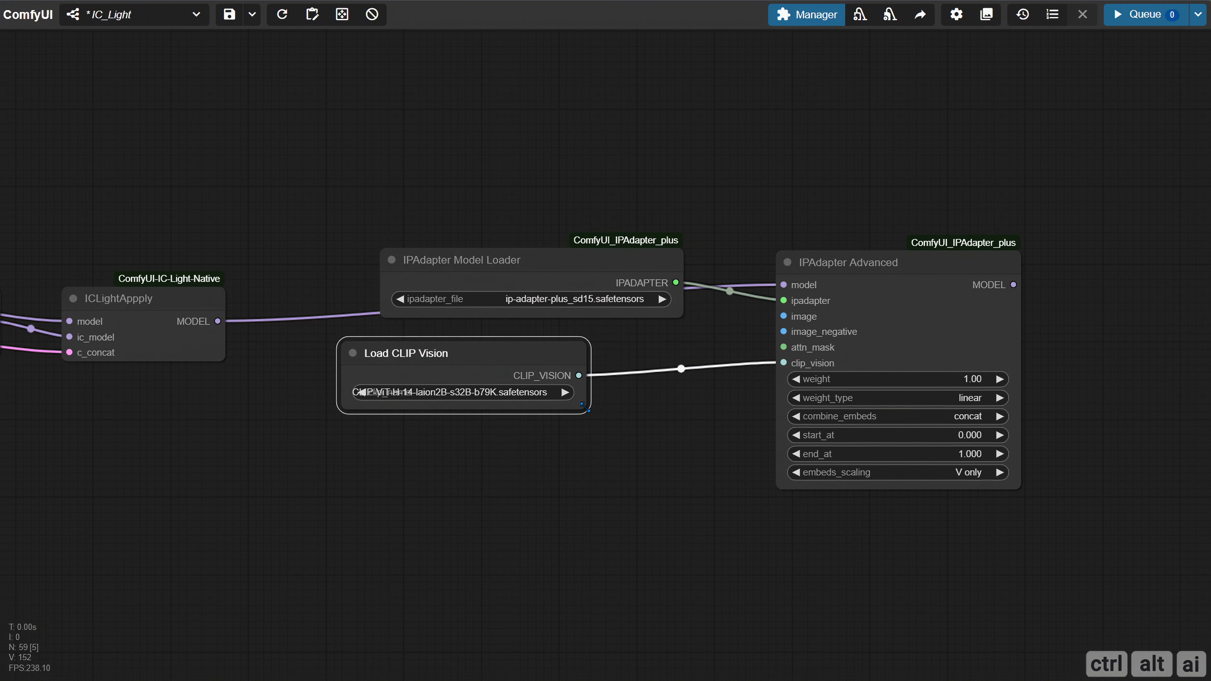
# Widen the Load CLIP Vision node and set its clip_name to CLIP-ViT-H-14-laion2B-s32B-b79K.safetensors
pyautogui.moveTo(584, 406); pyautogui.dragTo(696, 403)
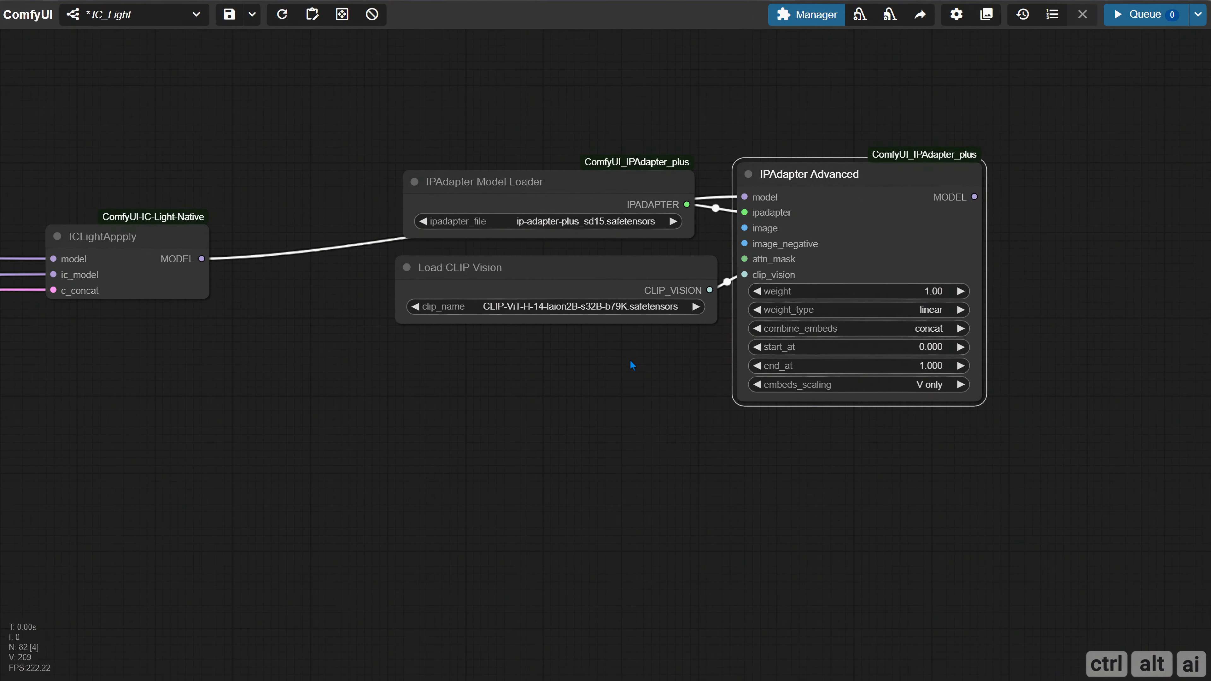
pyautogui.click(624, 306)
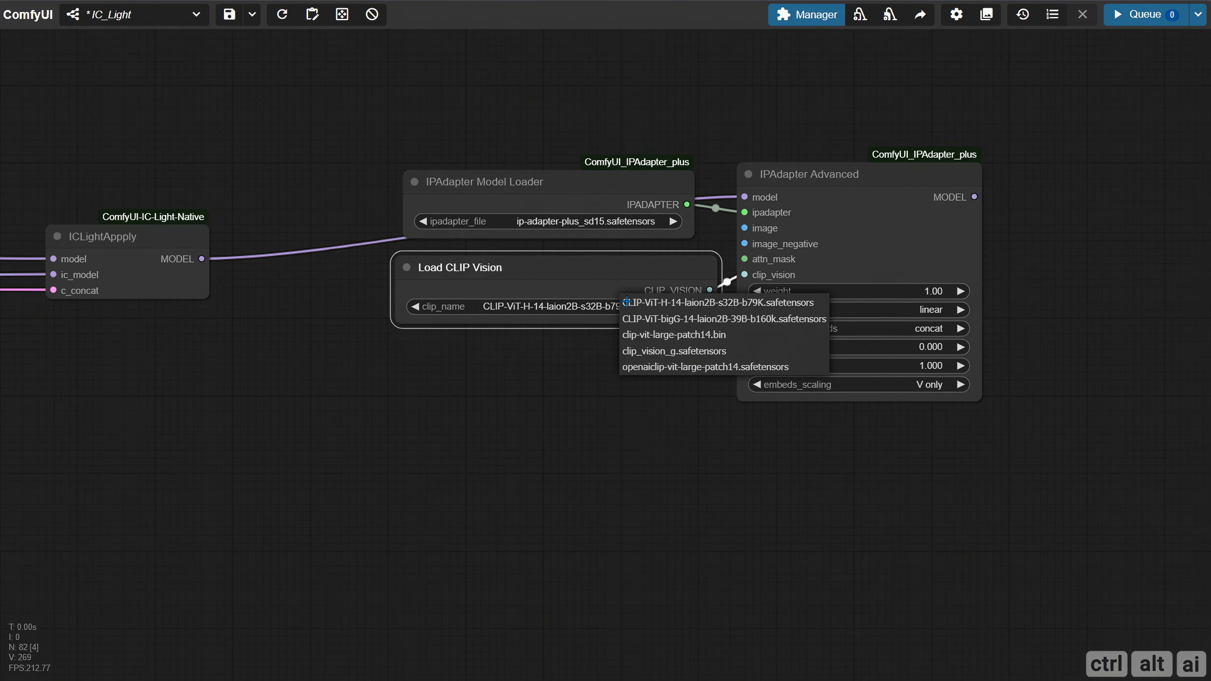
pyautogui.click(690, 305)
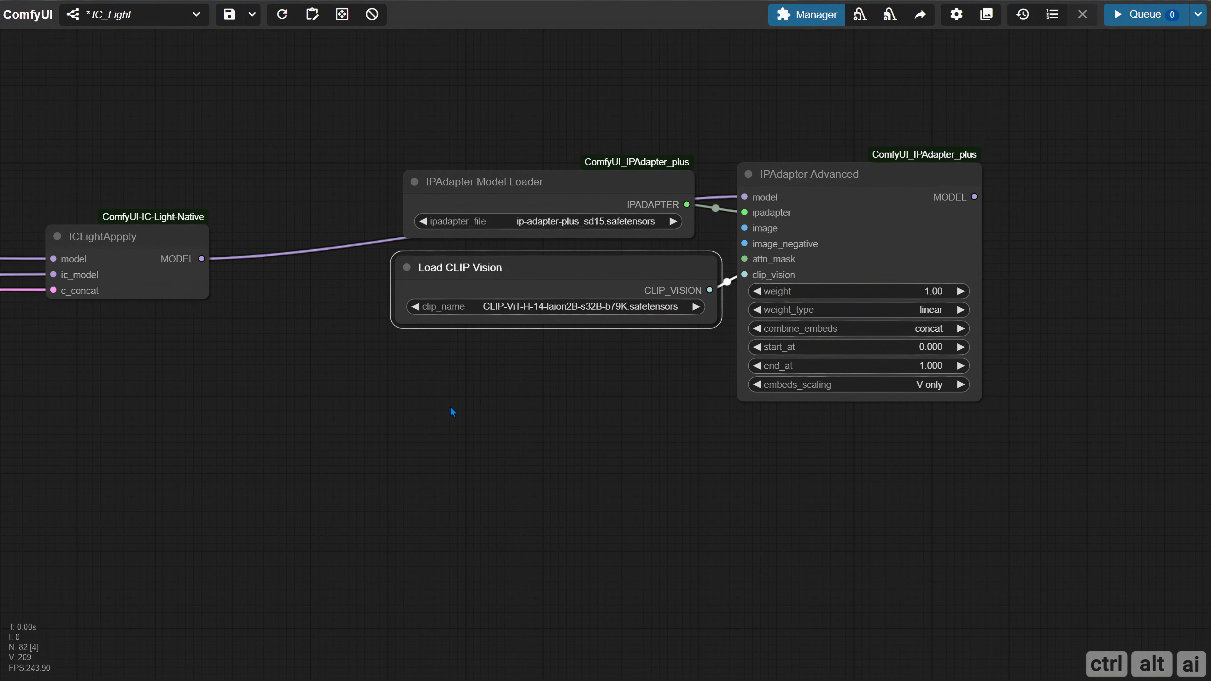
# Add a Get node set to Reference BG below Load CLIP Vision and connect it to IPAdapter Advanced's image input
pyautogui.doubleClick(435, 414)
pyautogui.write('get')
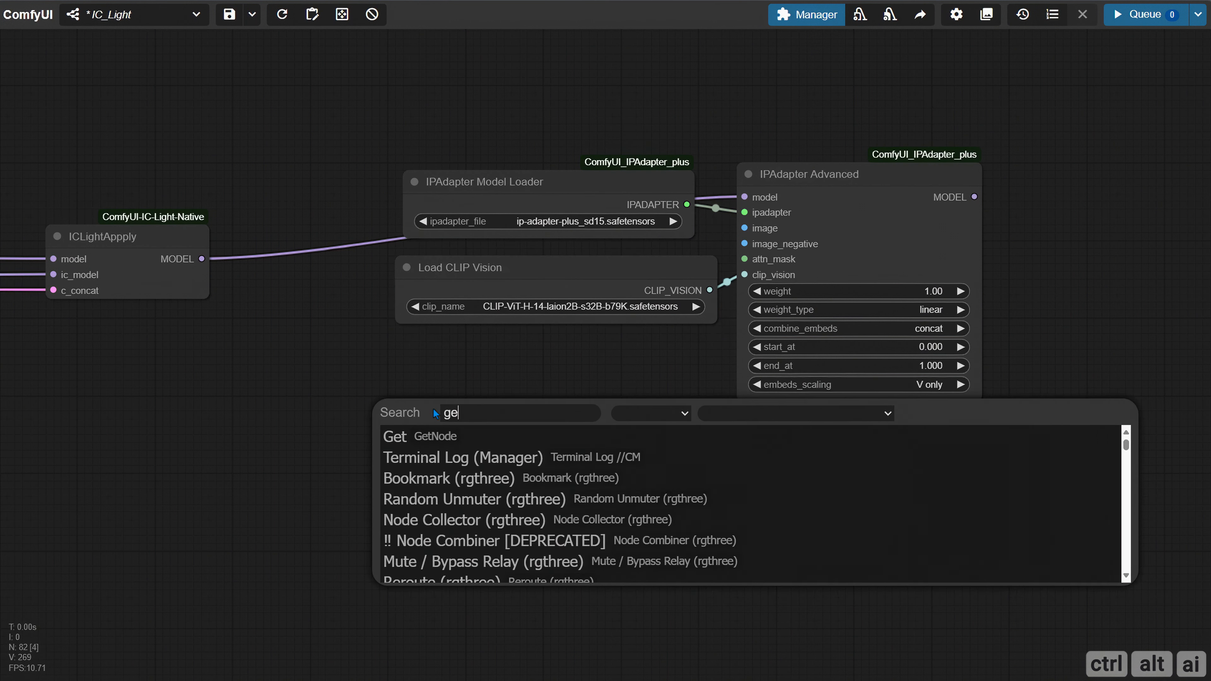
pyautogui.click(436, 432)
pyautogui.click(513, 442)
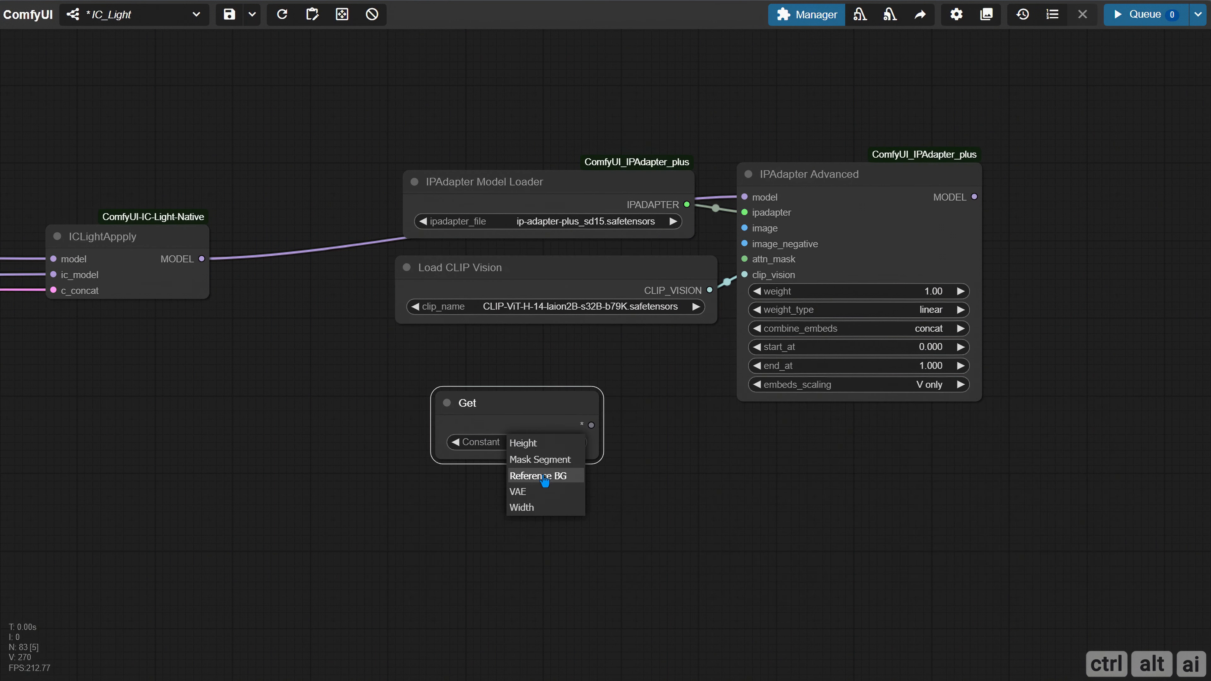
pyautogui.click(529, 474)
pyautogui.moveTo(599, 462); pyautogui.dragTo(743, 248)
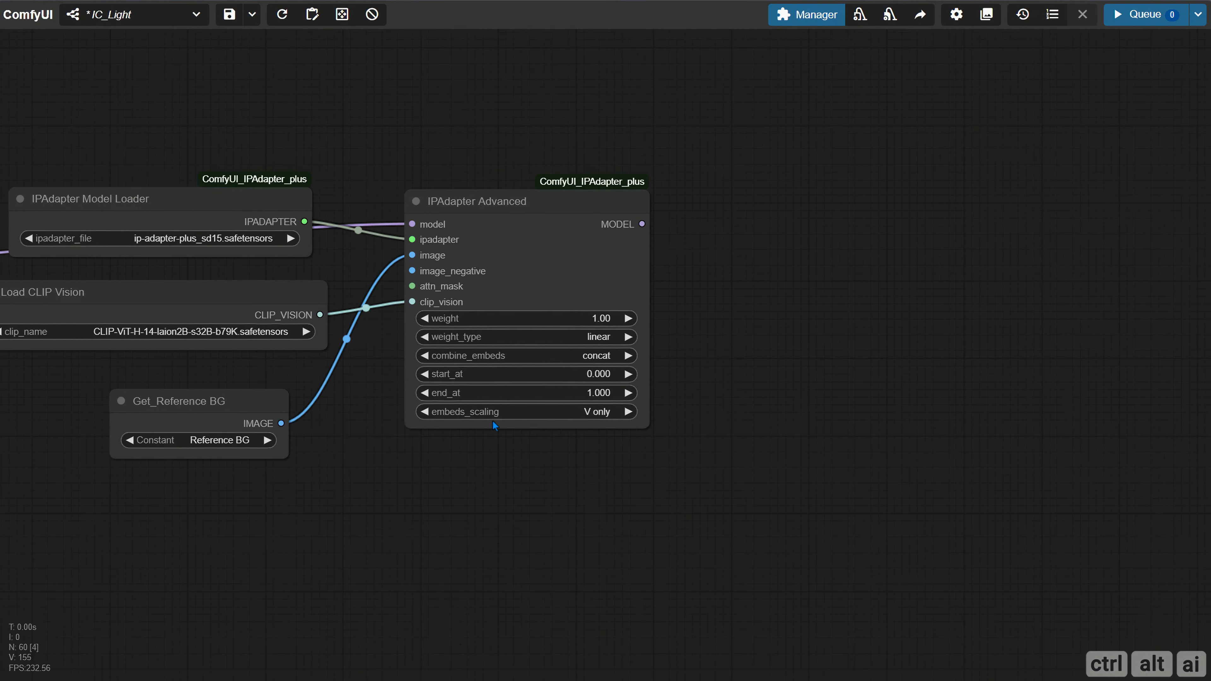
# Set IPAdapter Advanced's weight to 0.47, weight_type to ease in-out and embeds_scaling to K+V w/ C penalty
pyautogui.click(594, 317)
pyautogui.write('0.47')
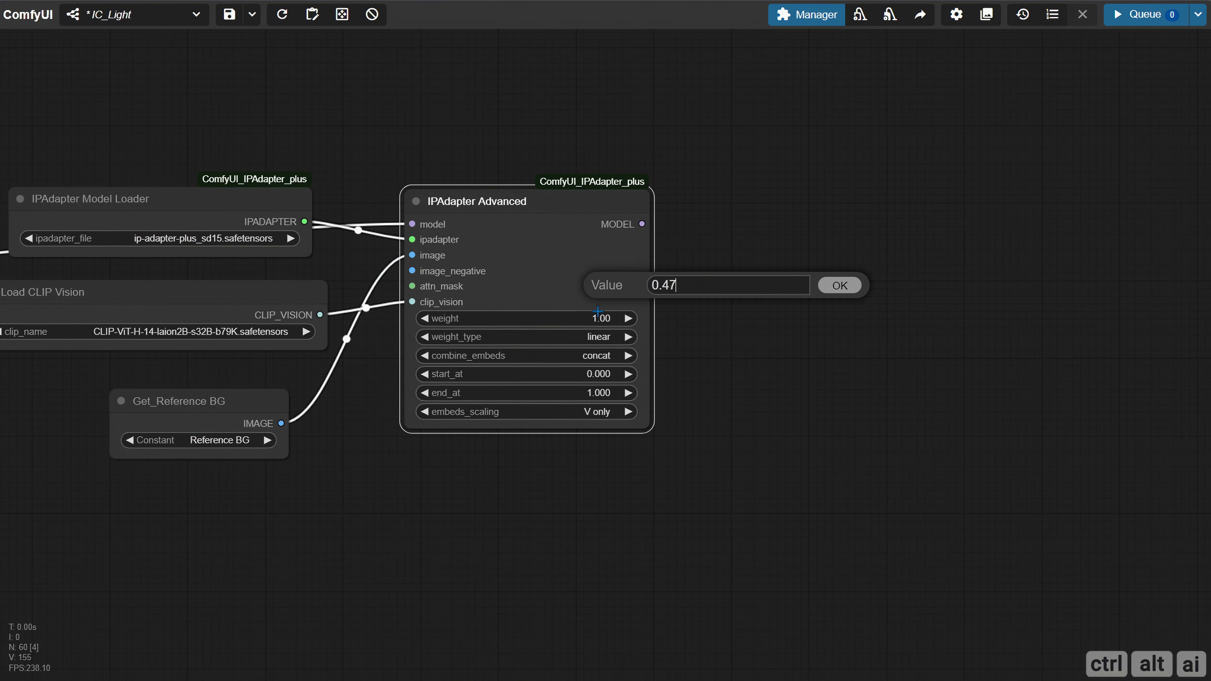
pyautogui.press('Return')
pyautogui.click(608, 343)
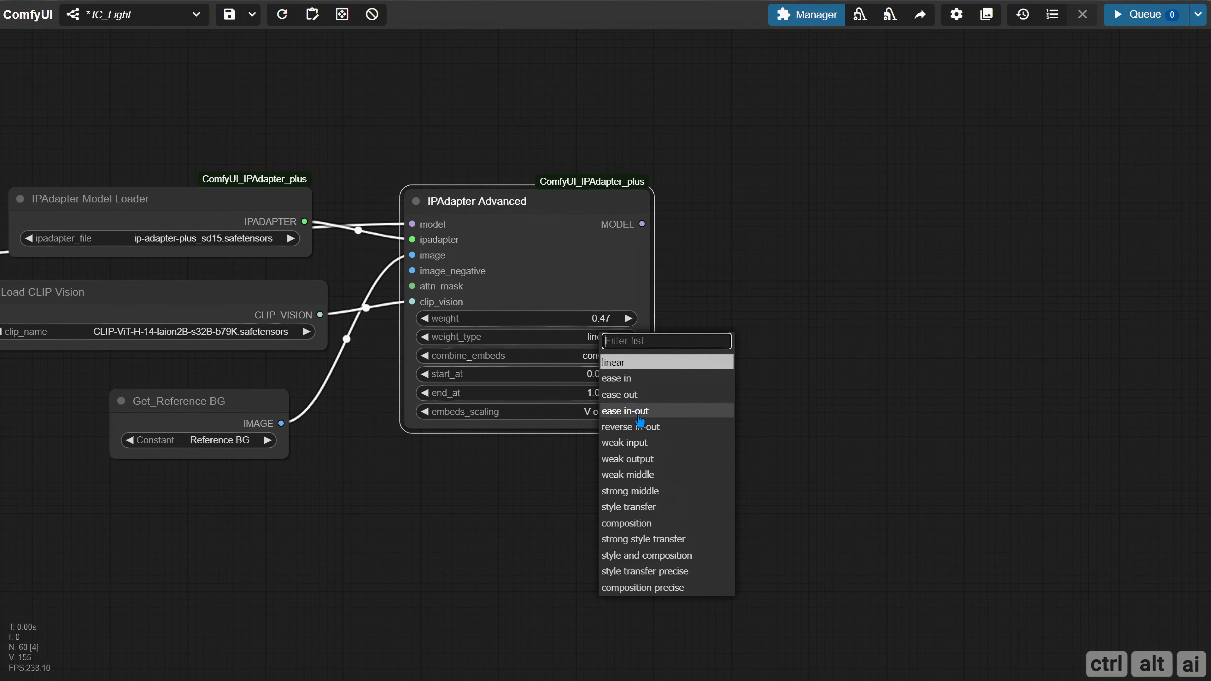
pyautogui.click(639, 419)
pyautogui.click(602, 410)
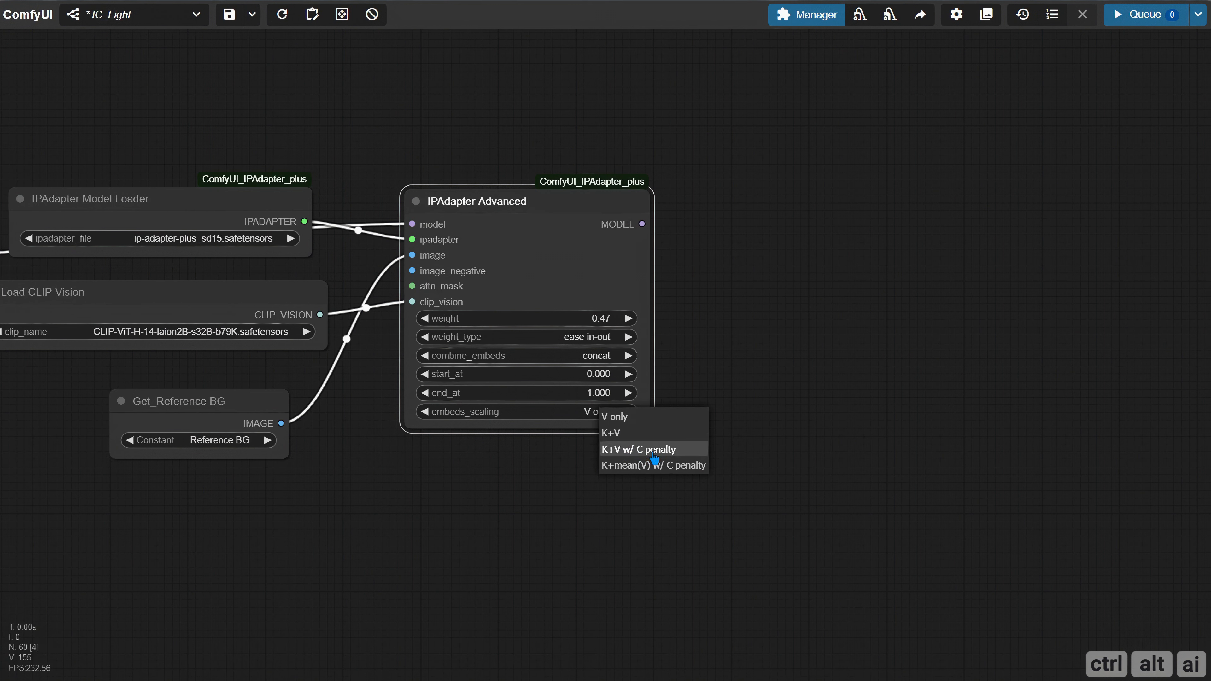
pyautogui.click(673, 450)
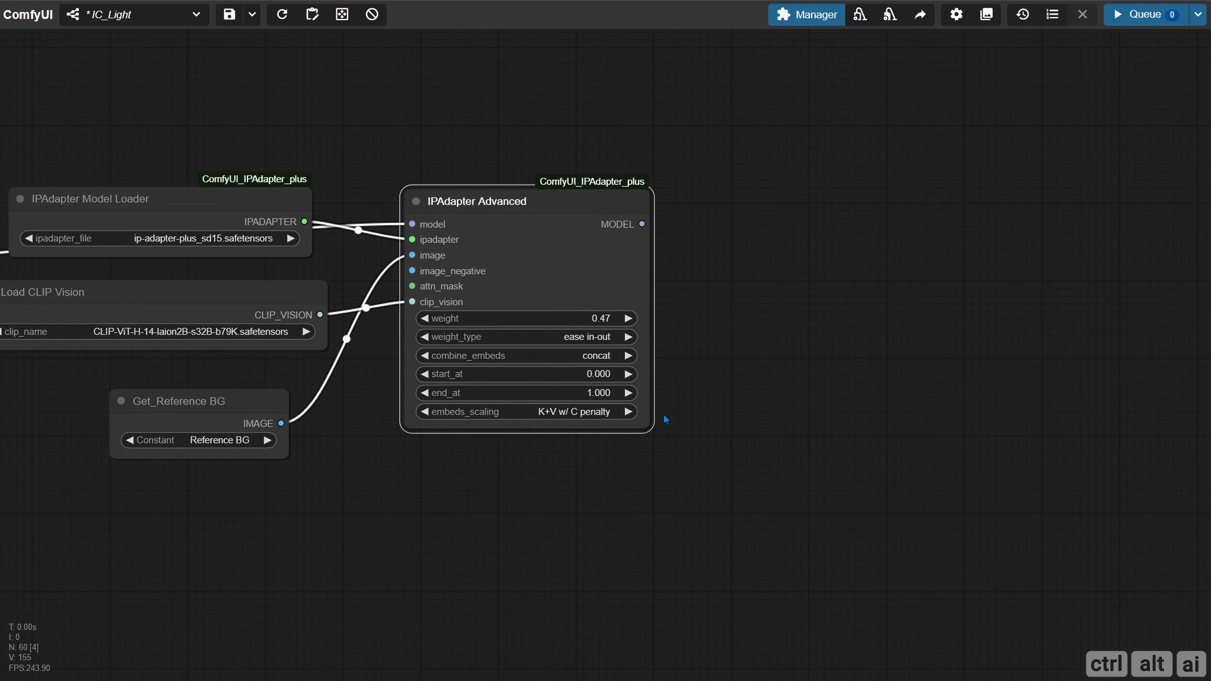
# Add a VAE Encode ArgMax node fed by ImageCompositeMasked's IMAGE output, below the Preview Image node
pyautogui.scroll(-1, 659, 414)
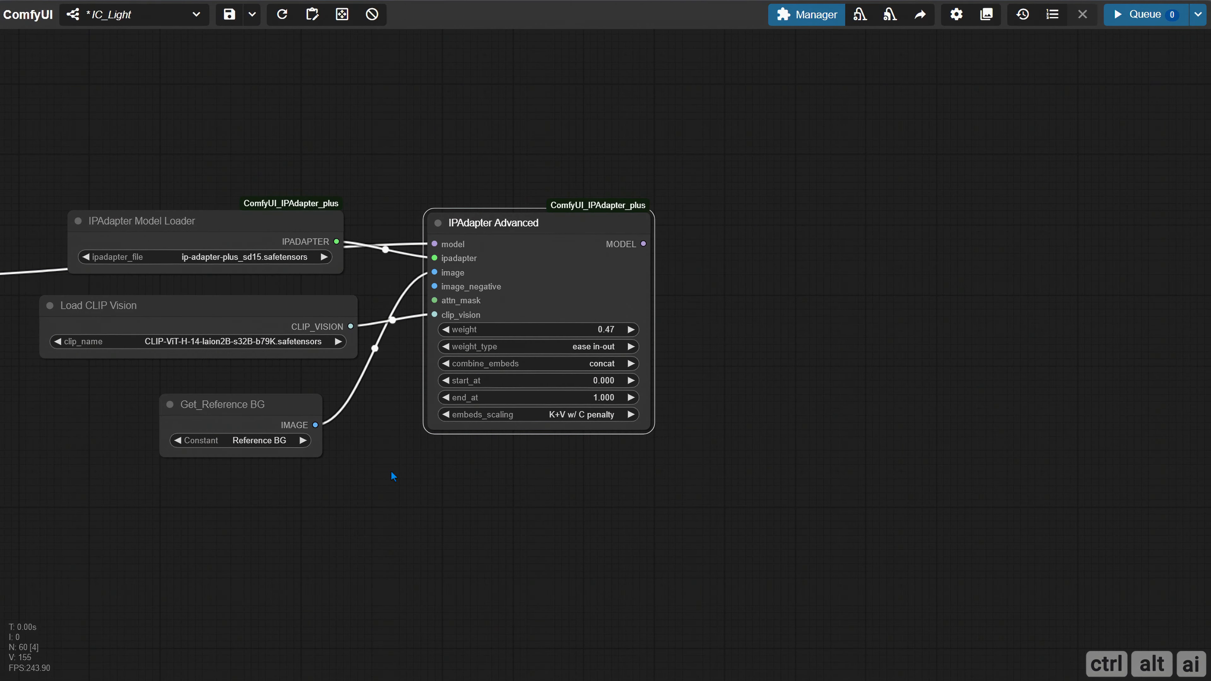
pyautogui.scroll(-3, 392, 471)
pyautogui.moveTo(296, 505); pyautogui.dragTo(745, 481)
pyautogui.scroll(-2, 466, 472)
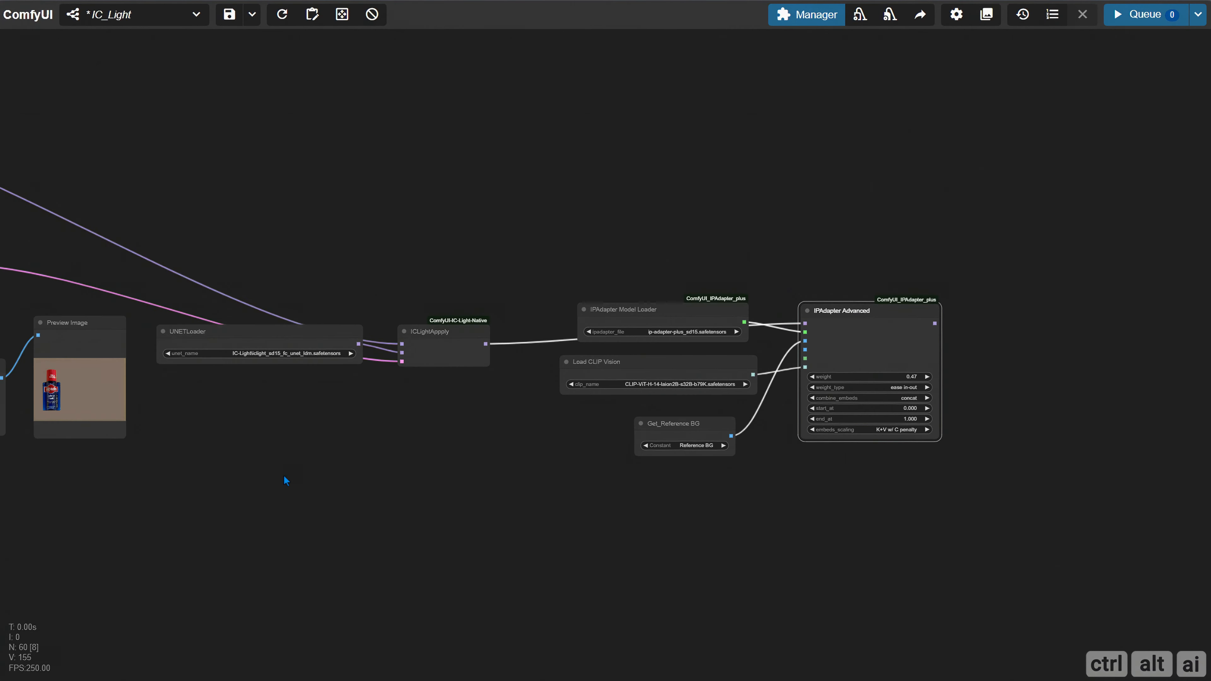
pyautogui.moveTo(285, 480); pyautogui.dragTo(615, 468)
pyautogui.scroll(3, 357, 390)
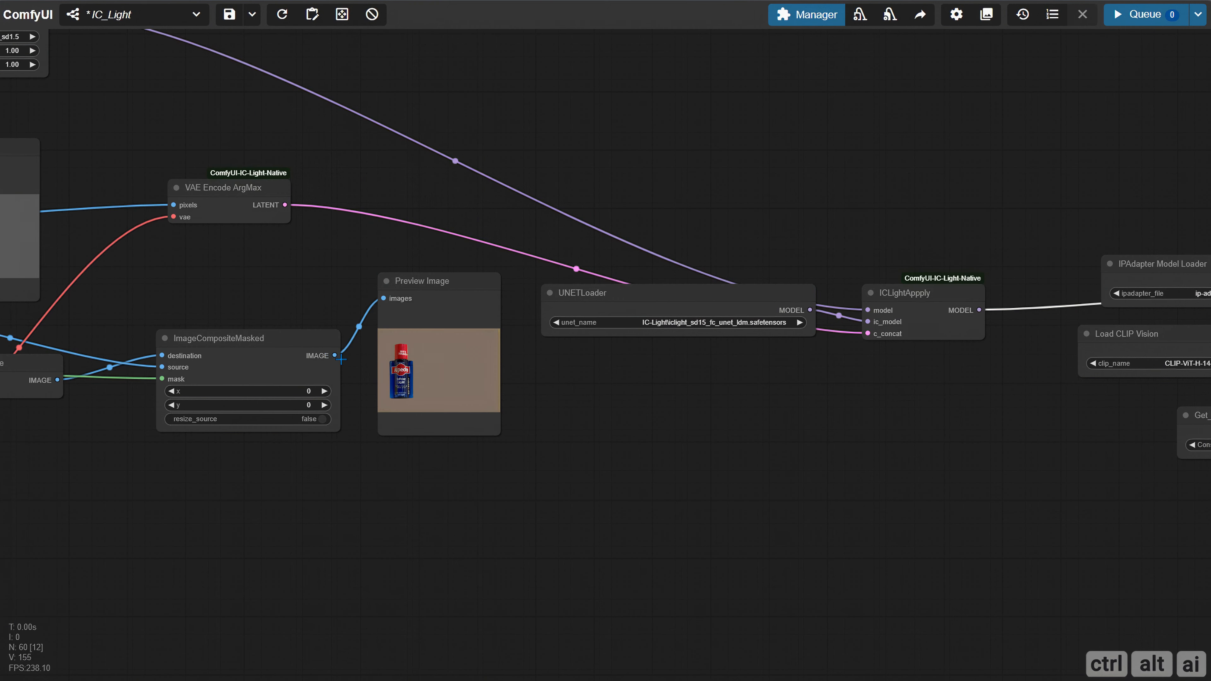
pyautogui.moveTo(340, 359); pyautogui.dragTo(489, 470)
pyautogui.click(509, 513)
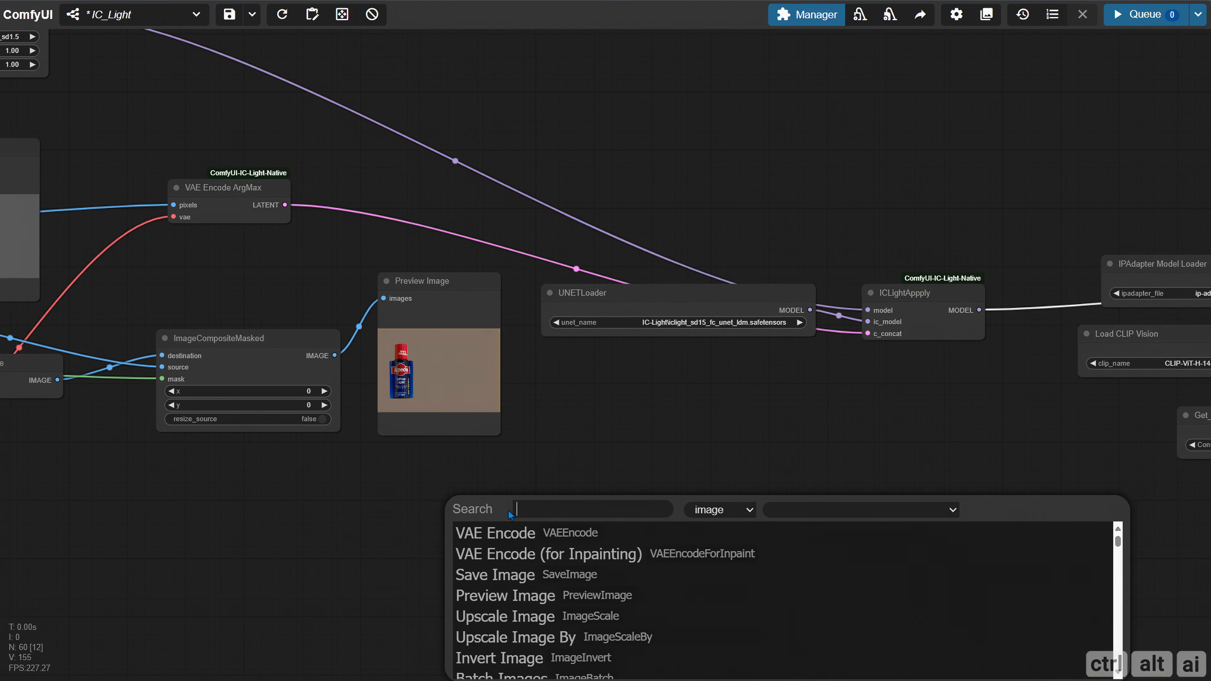
pyautogui.write('vae')
pyautogui.click(551, 594)
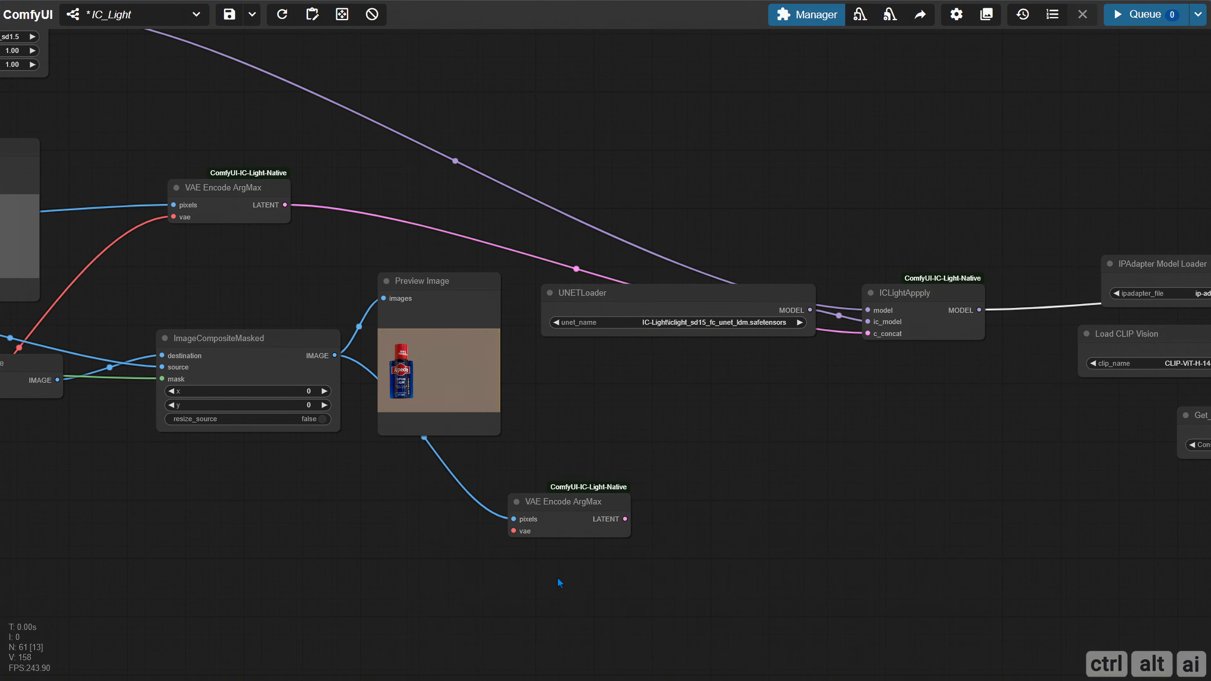
# Move the new VAE Encode ArgMax node to the empty canvas to the right of IPAdapter Advanced
pyautogui.moveTo(568, 515); pyautogui.dragTo(754, 481)
pyautogui.scroll(-1, 838, 546)
pyautogui.moveTo(837, 545); pyautogui.dragTo(279, 509)
pyautogui.moveTo(176, 426); pyautogui.dragTo(1149, 238)
pyautogui.moveTo(1145, 337); pyautogui.dragTo(527, 424)
pyautogui.moveTo(506, 335); pyautogui.dragTo(567, 335)
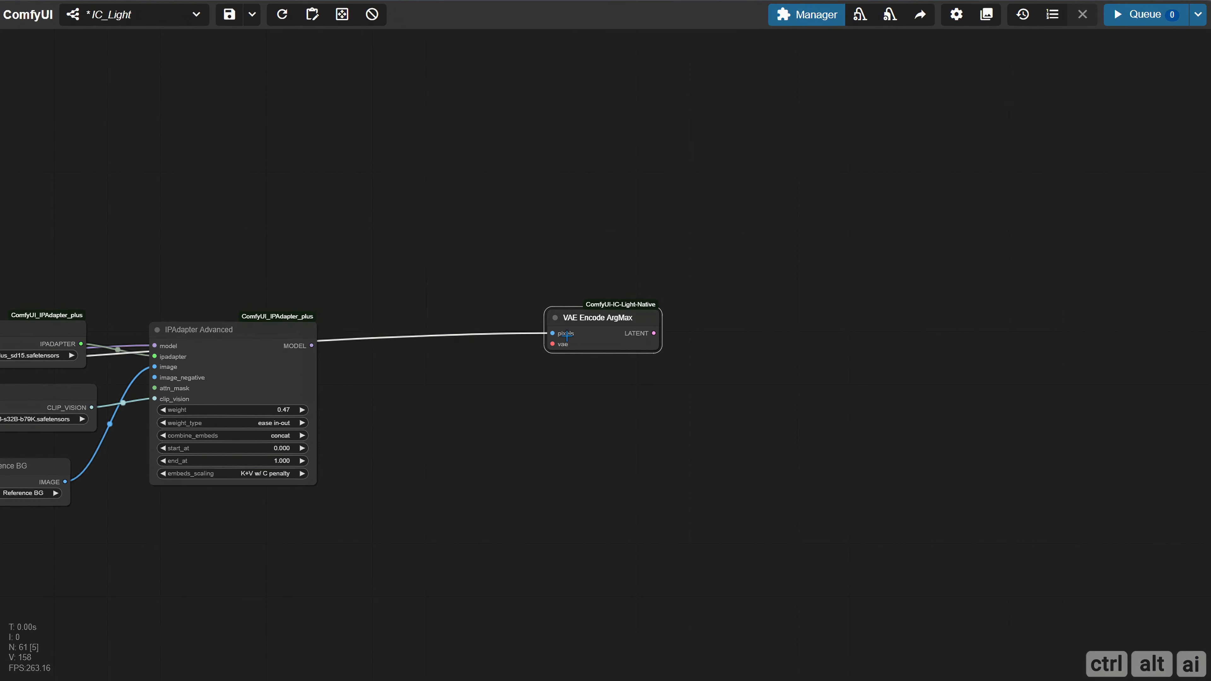
# Add a Get node set to Vae beside VAE Encode ArgMax and connect it to that node's vae input
pyautogui.doubleClick(457, 407)
pyautogui.write('get')
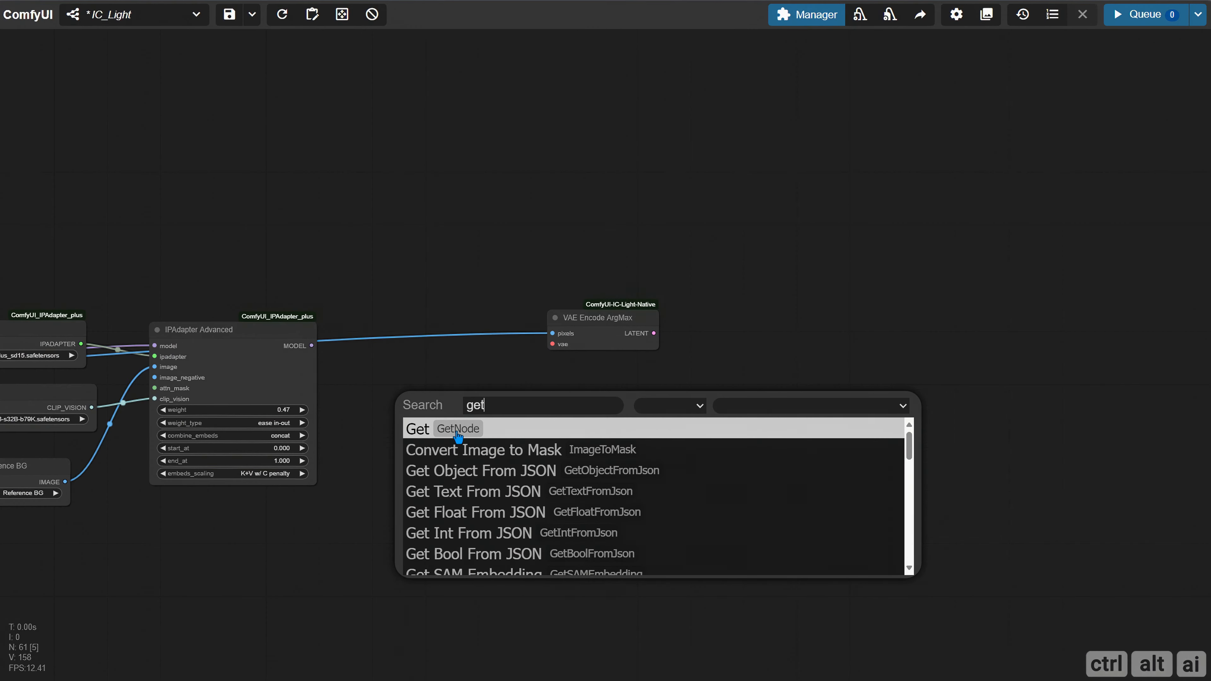
pyautogui.click(456, 431)
pyautogui.moveTo(528, 411); pyautogui.dragTo(490, 382)
pyautogui.moveTo(589, 326); pyautogui.dragTo(627, 347)
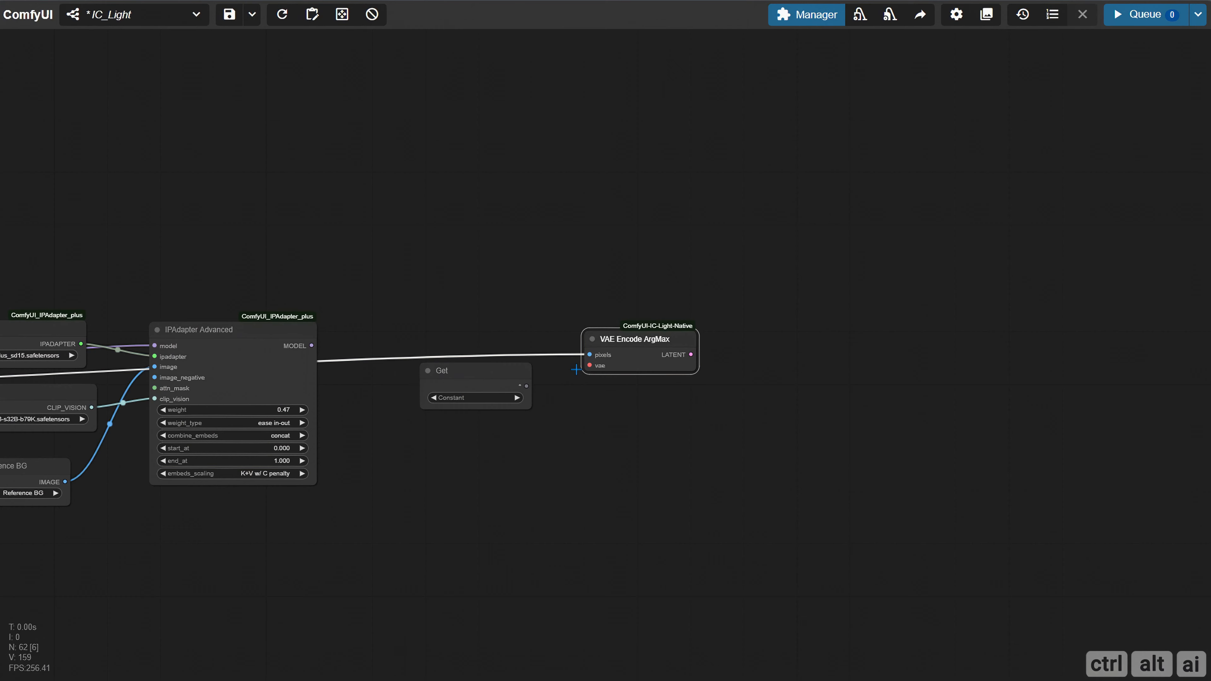
pyautogui.click(492, 398)
pyautogui.click(499, 449)
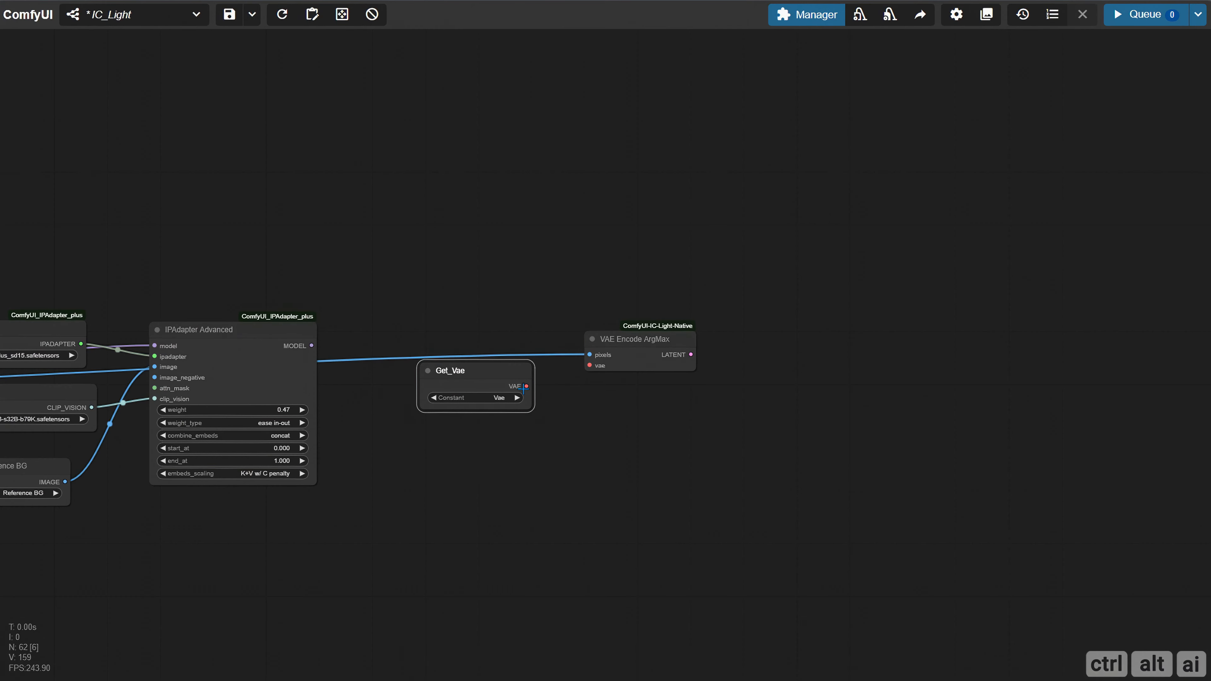
pyautogui.moveTo(523, 388); pyautogui.dragTo(590, 366)
pyautogui.moveTo(670, 371); pyautogui.dragTo(648, 366)
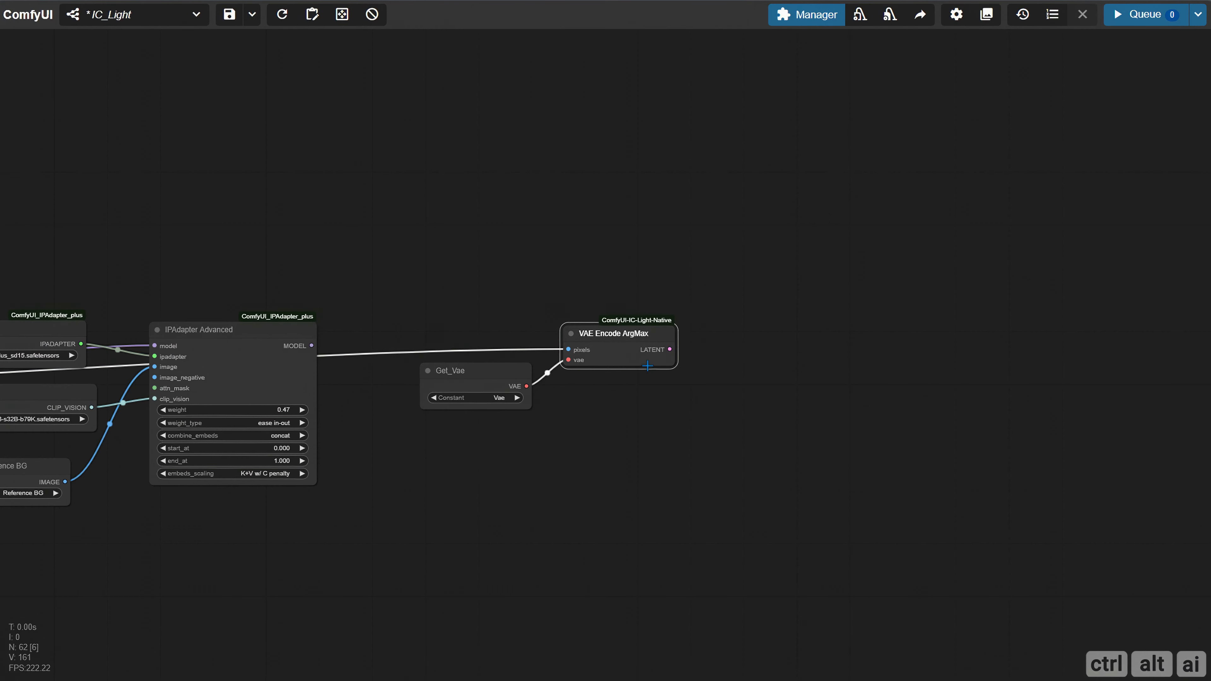
# Add a KSampler and connect VAE Encode ArgMax's LATENT to its latent_image and IPAdapter Advanced's MODEL to its model input
pyautogui.moveTo(714, 412); pyautogui.dragTo(357, 400)
pyautogui.doubleClick(526, 306)
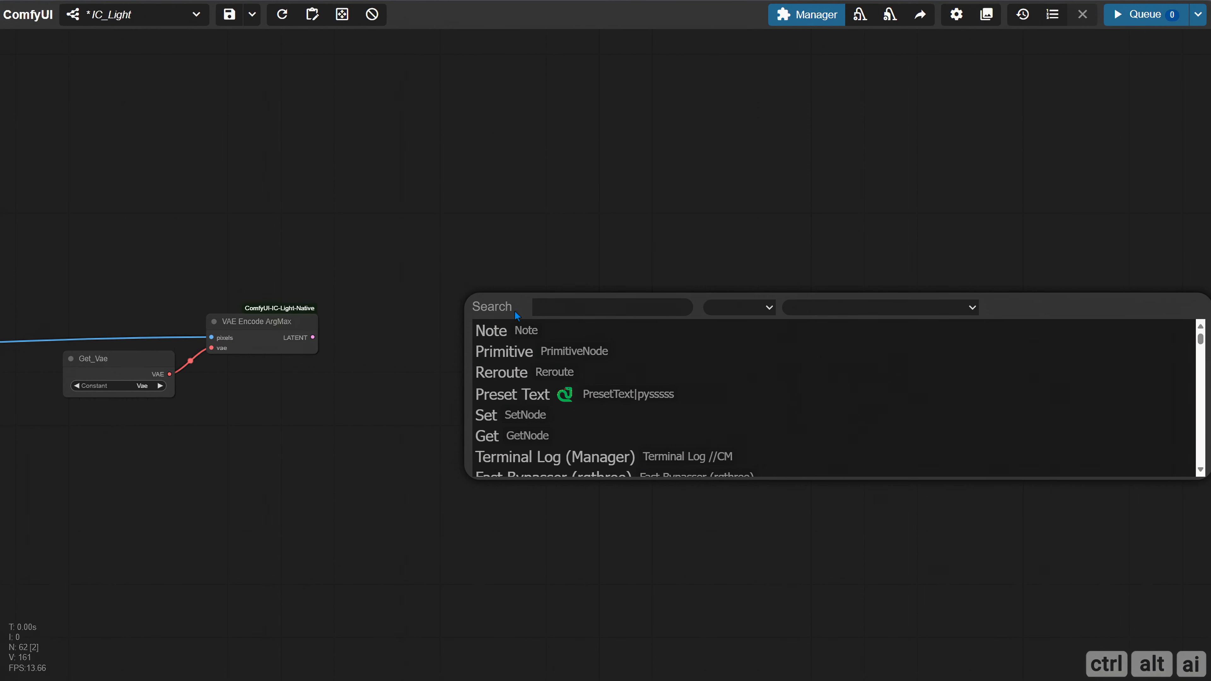
pyautogui.write('ksampler')
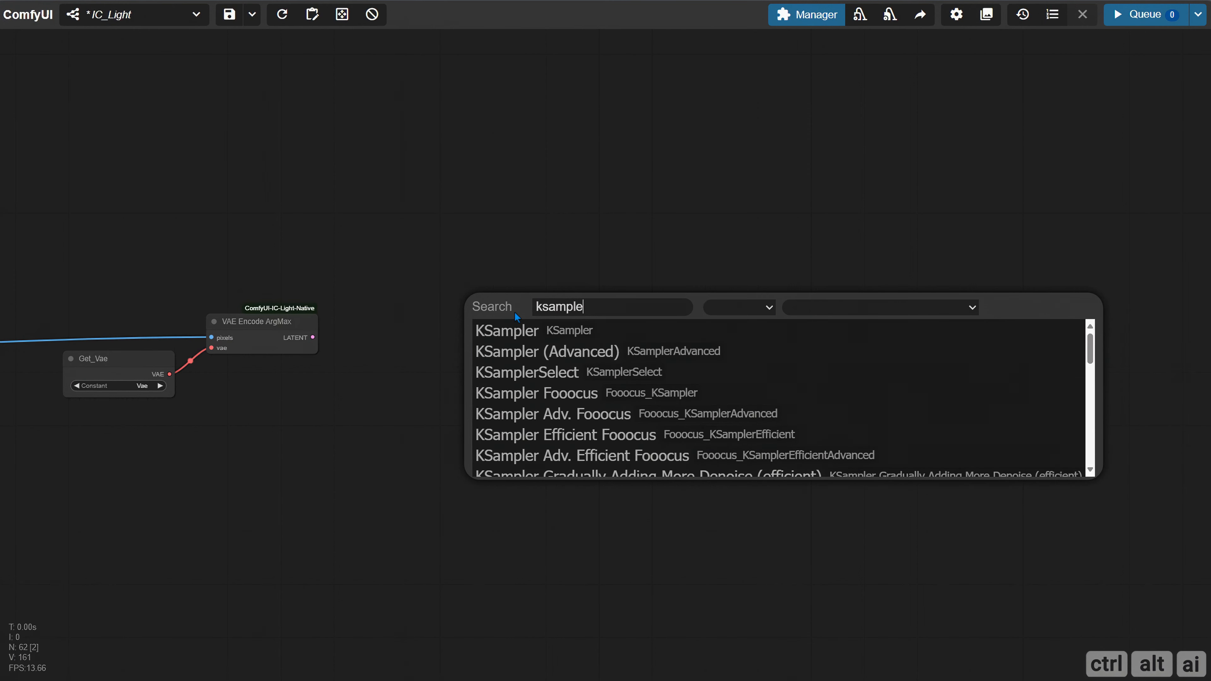
pyautogui.click(512, 328)
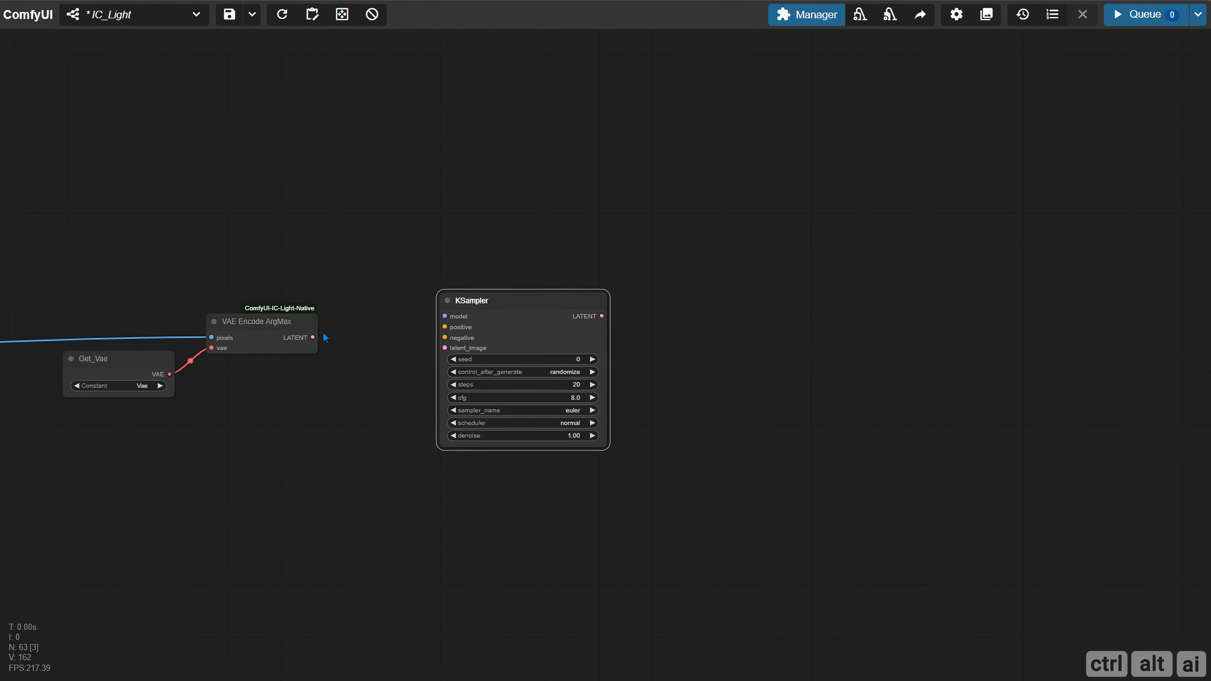
pyautogui.moveTo(313, 337); pyautogui.dragTo(445, 347)
pyautogui.moveTo(319, 395); pyautogui.dragTo(681, 380)
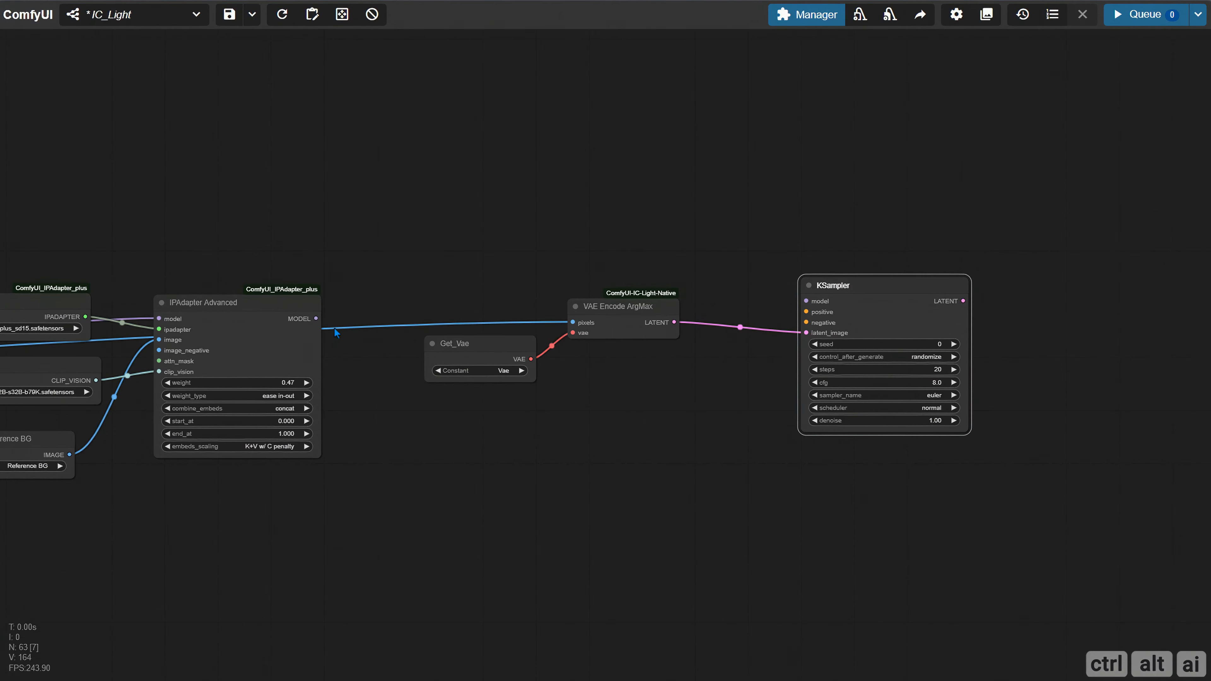
pyautogui.moveTo(319, 318); pyautogui.dragTo(806, 301)
# Add two CLIP Text Encode (Prompt) nodes, one below the other, above the IPAdapter nodes
pyautogui.moveTo(352, 240); pyautogui.dragTo(676, 305)
pyautogui.moveTo(477, 134); pyautogui.dragTo(487, 234)
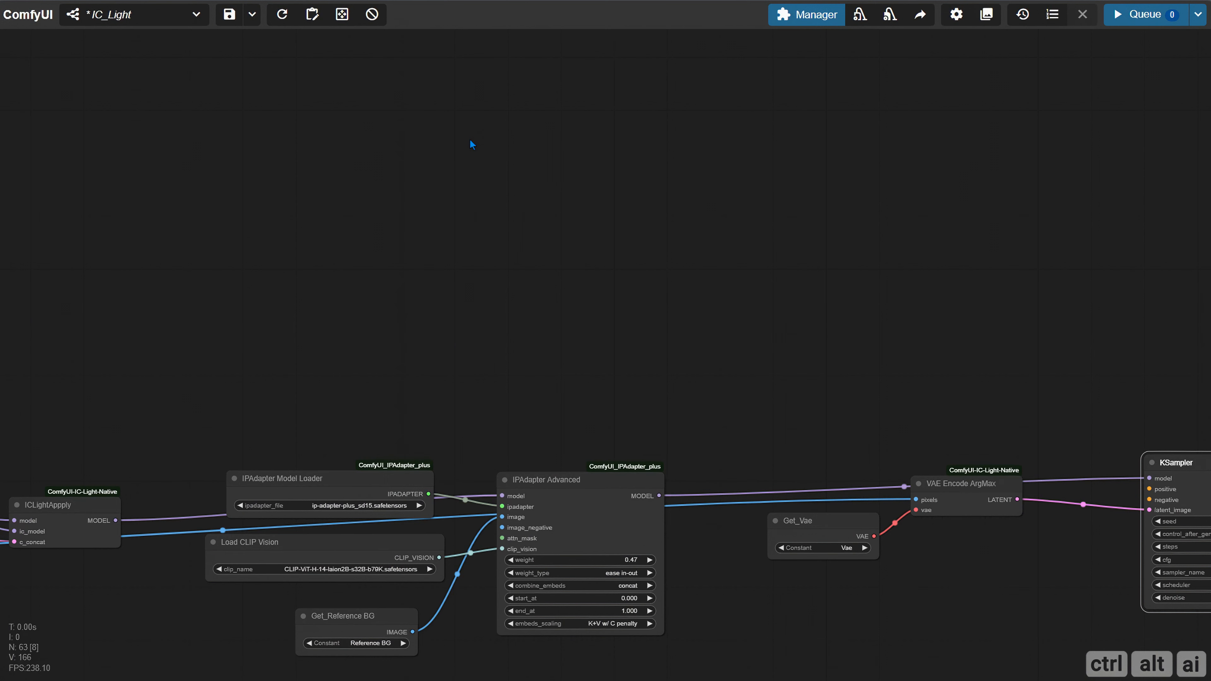
pyautogui.doubleClick(469, 139)
pyautogui.write('clip')
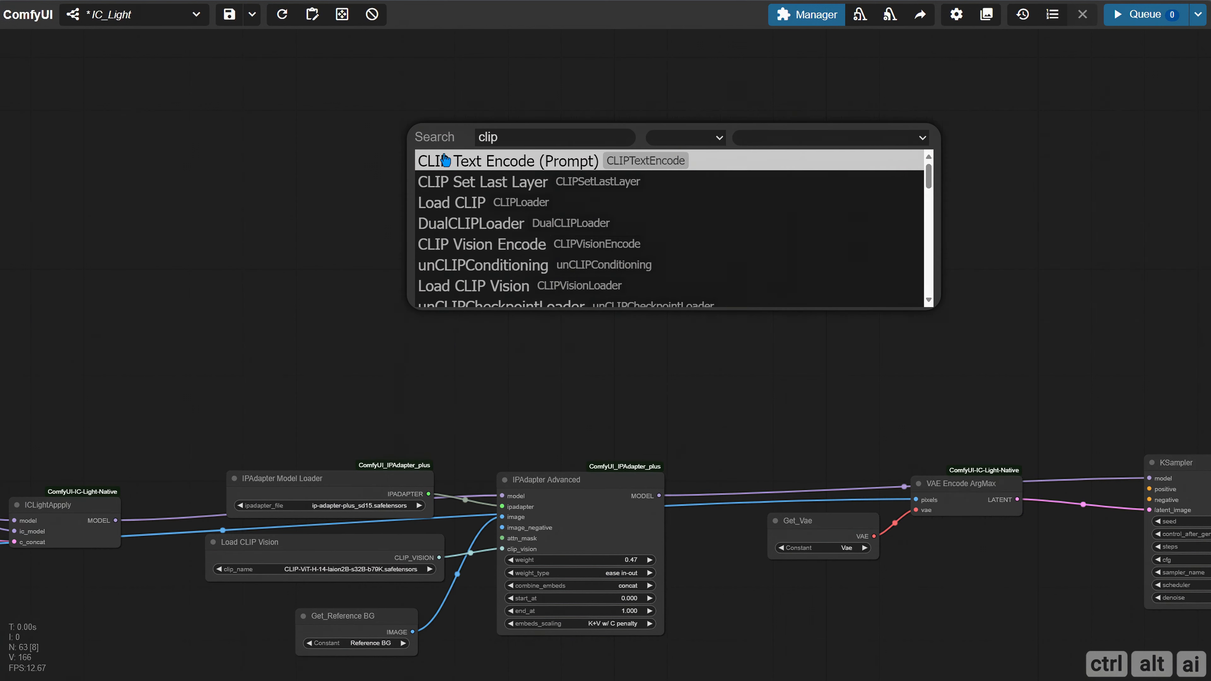
pyautogui.click(472, 160)
pyautogui.moveTo(395, 150); pyautogui.dragTo(414, 284)
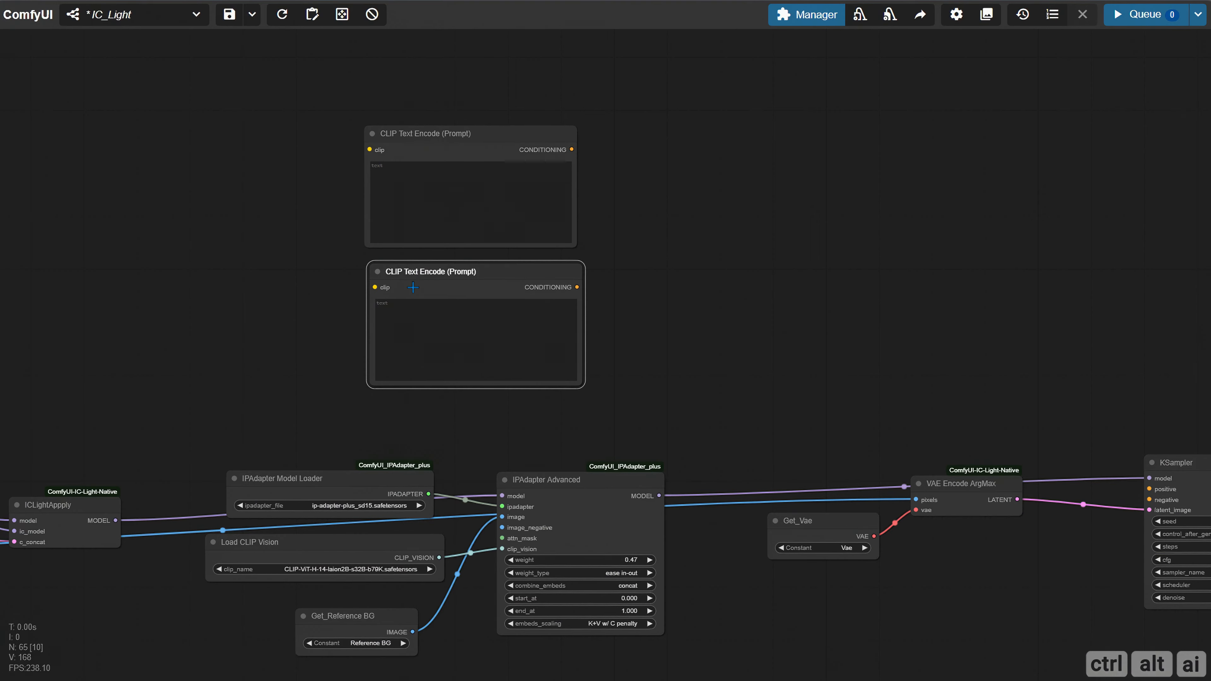
# Paste the negative prompt into the lower CLIP Text Encode node and connect its CONDITIONING to KSampler's negative input
pyautogui.click(419, 327)
pyautogui.write('(worst quality, low quality, normal quality, lowres, low details, oversaturated, undersaturated, overexposed, underexposed, grayscale, bw, bad photo, bad photography, bad art:1.4), (watermark, signature, text font, username, error, logo, words, letters, digits, autograph, trademark, name:1.2), (blur, blurry, grainy), morbid, ugly, asymmetrical, mutated malformed, mutilated, poorly lit, bad shadow, draft, cropped, out of frame, cut off, censored, jpeg artifacts, out of focus, glitch, duplicate, (airbrushed, cartoon, anime, semi-realistic, cgi, render, blender, digital art, manga, amateur:1.3), (3D ,3D Game, 3D Game Scene, 3D Character:1.1), (bad hands, bad anatomy, bad body, bad face, bad teeth, bad arms, bad legs, deformities:1.3)')
pyautogui.moveTo(675, 353); pyautogui.dragTo(397, 308)
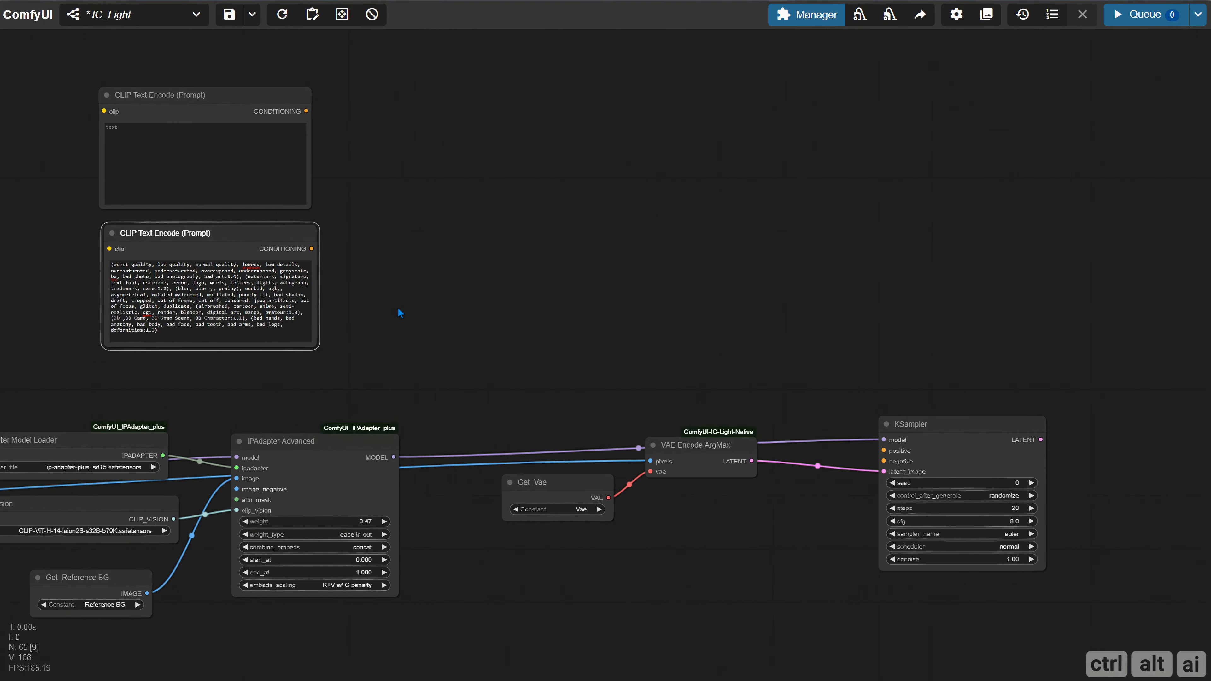
pyautogui.scroll(4, 303, 299)
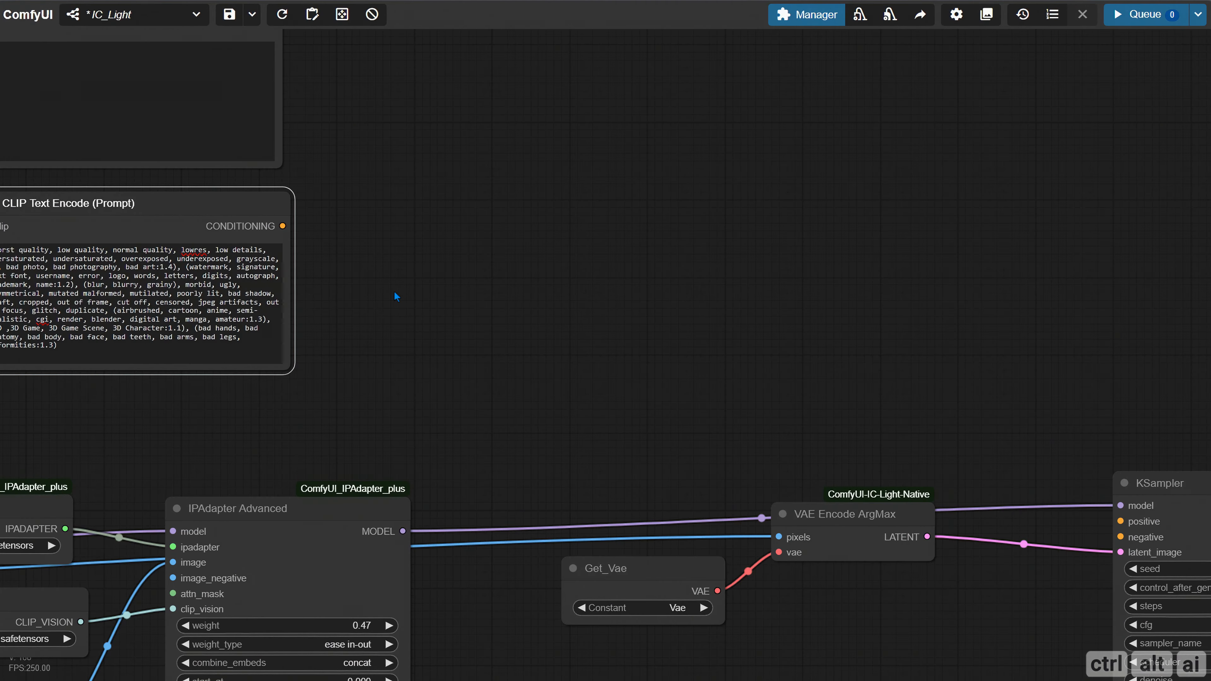
pyautogui.moveTo(498, 313)
pyautogui.mouseDown()
pyautogui.moveTo(657, 289)
pyautogui.moveTo(493, 306)
pyautogui.mouseUp()
pyautogui.scroll(-4, 624, 334)
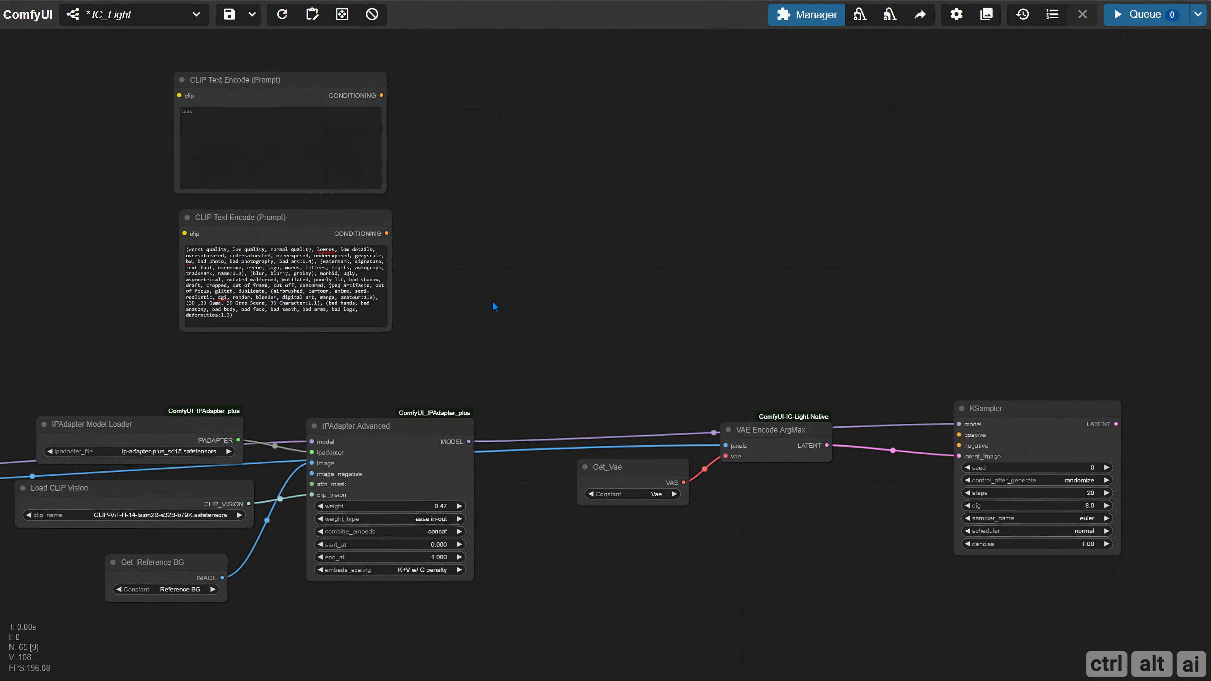
pyautogui.moveTo(384, 233); pyautogui.dragTo(957, 445)
# Convert the upper CLIP Text Encode node's text widget to an input
pyautogui.moveTo(500, 242); pyautogui.dragTo(697, 324)
pyautogui.scroll(4, 613, 242)
pyautogui.moveTo(615, 241); pyautogui.dragTo(693, 298)
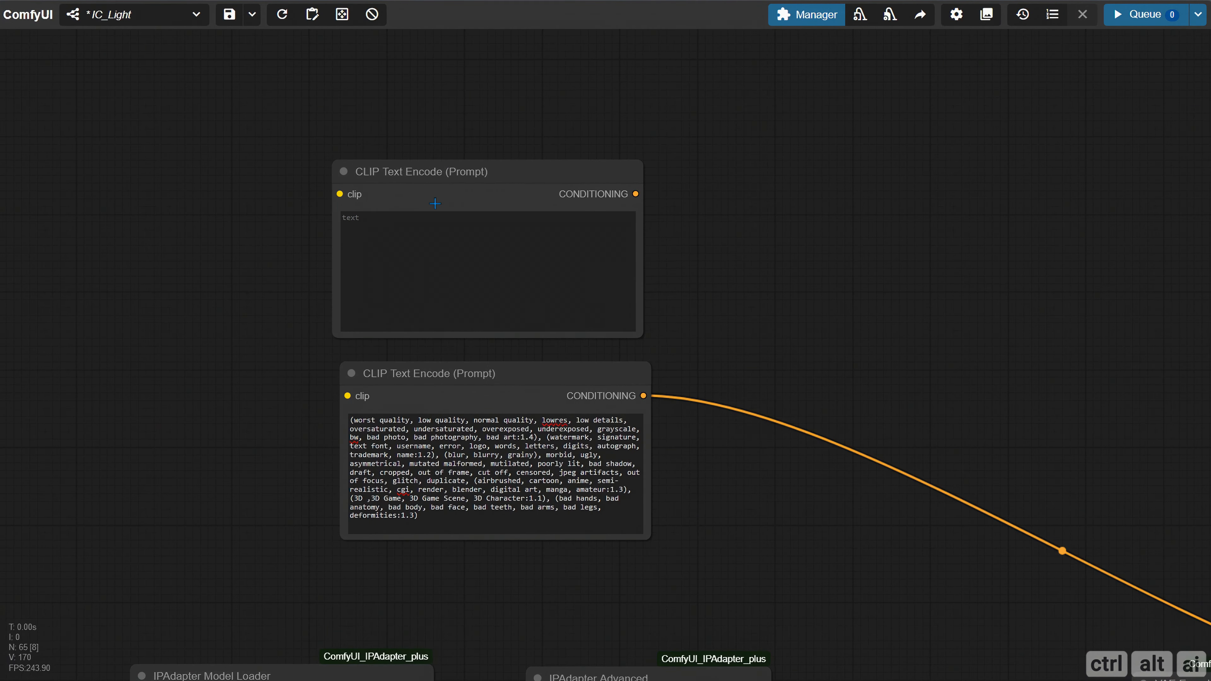
pyautogui.rightClick(383, 172)
pyautogui.click(440, 495)
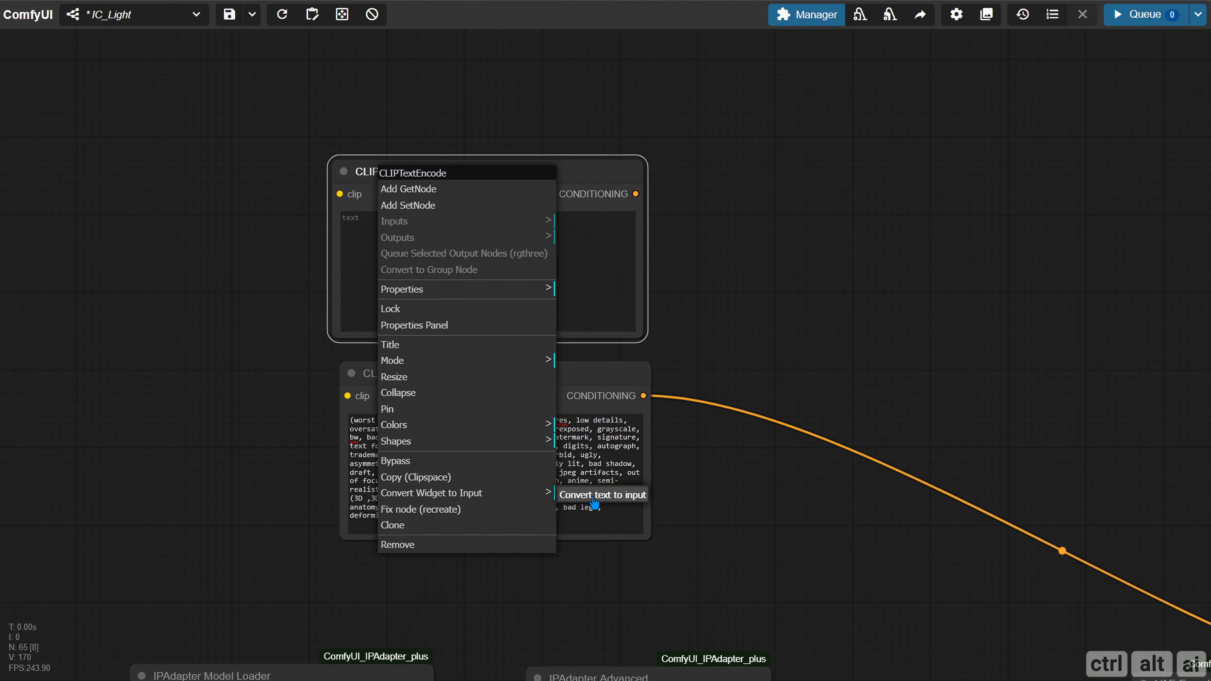
pyautogui.click(592, 493)
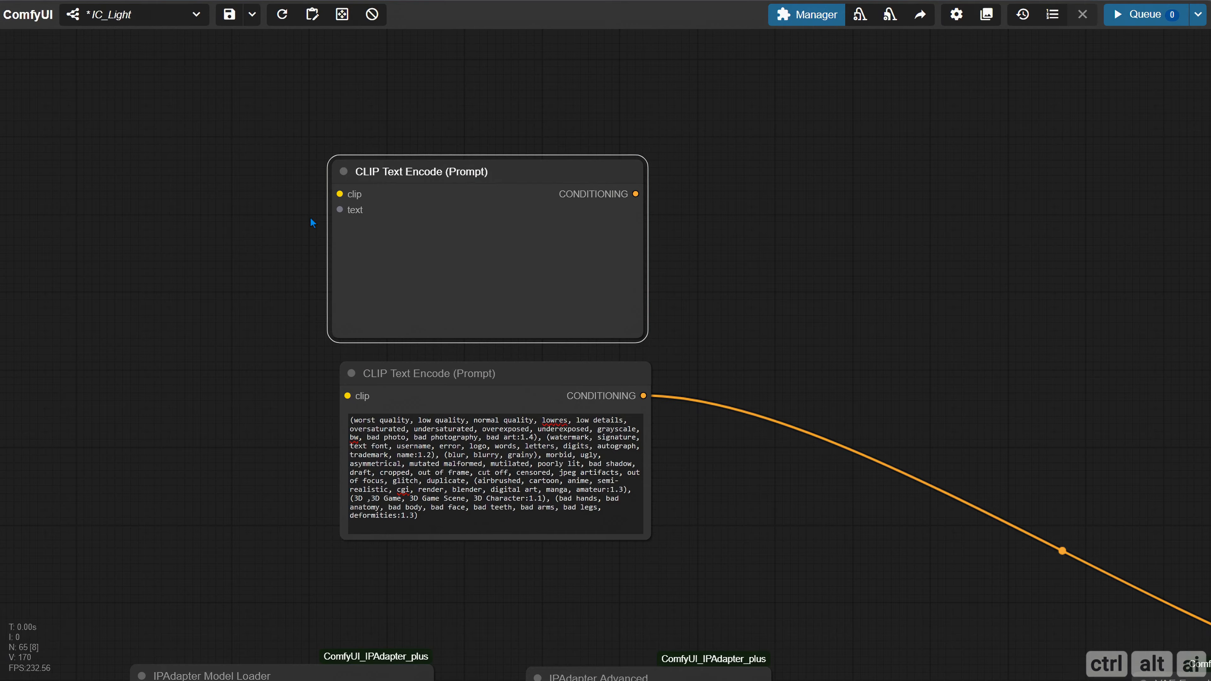
# Add a CR Text Input Switch node beside the upper CLIP Text Encode (Prompt) node
pyautogui.scroll(-2, 253, 255)
pyautogui.moveTo(112, 241); pyautogui.dragTo(365, 237)
pyautogui.scroll(1, 381, 233)
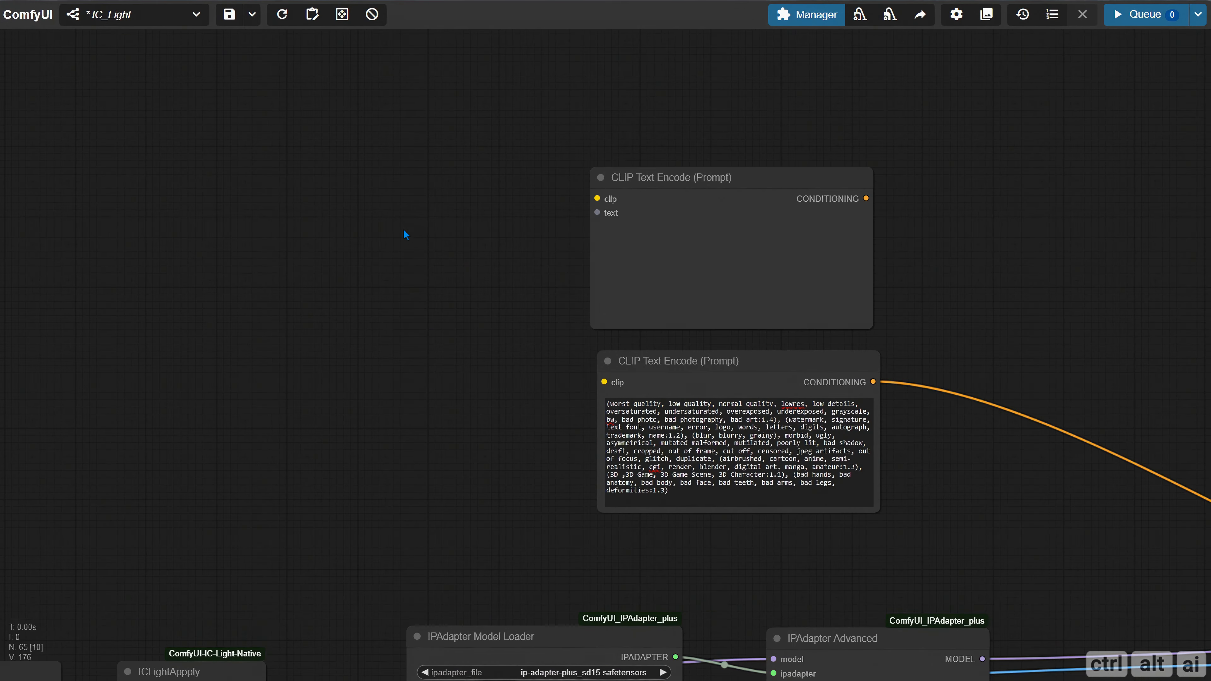
pyautogui.doubleClick(337, 214)
pyautogui.write('cr te')
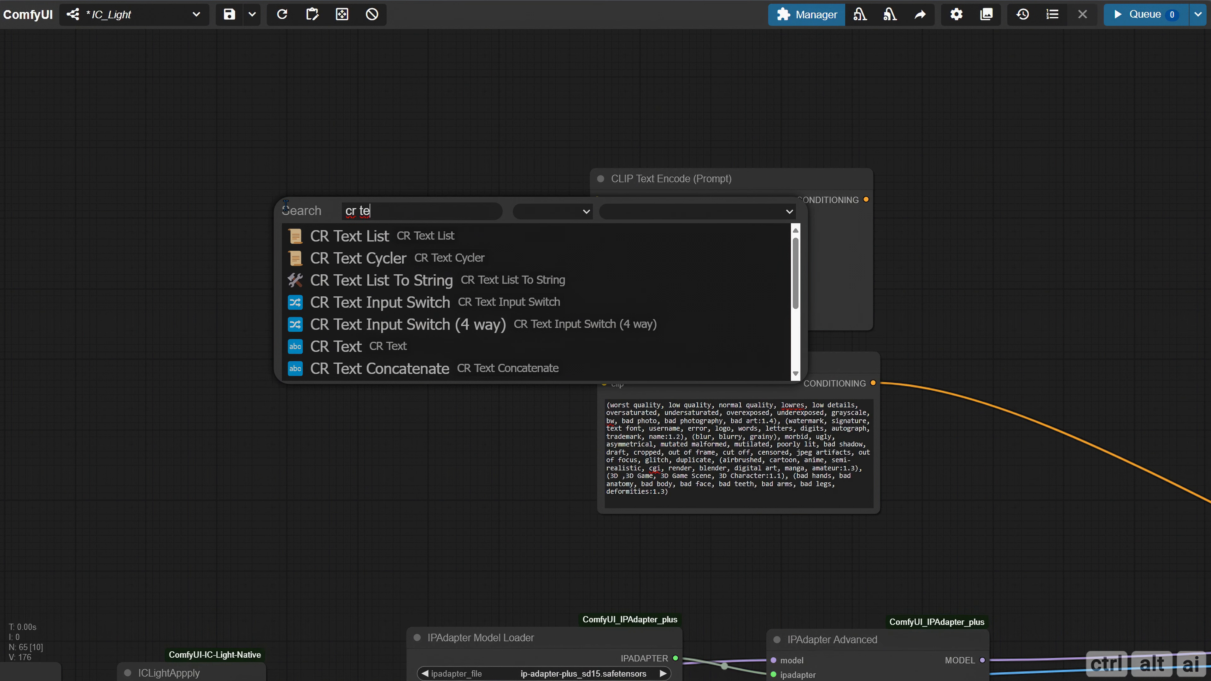
pyautogui.click(353, 301)
pyautogui.moveTo(406, 232); pyautogui.dragTo(339, 260)
# Rename the CR Text Input Switch node as Select Conditioning and shrink it to fit its contents
pyautogui.rightClick(277, 228)
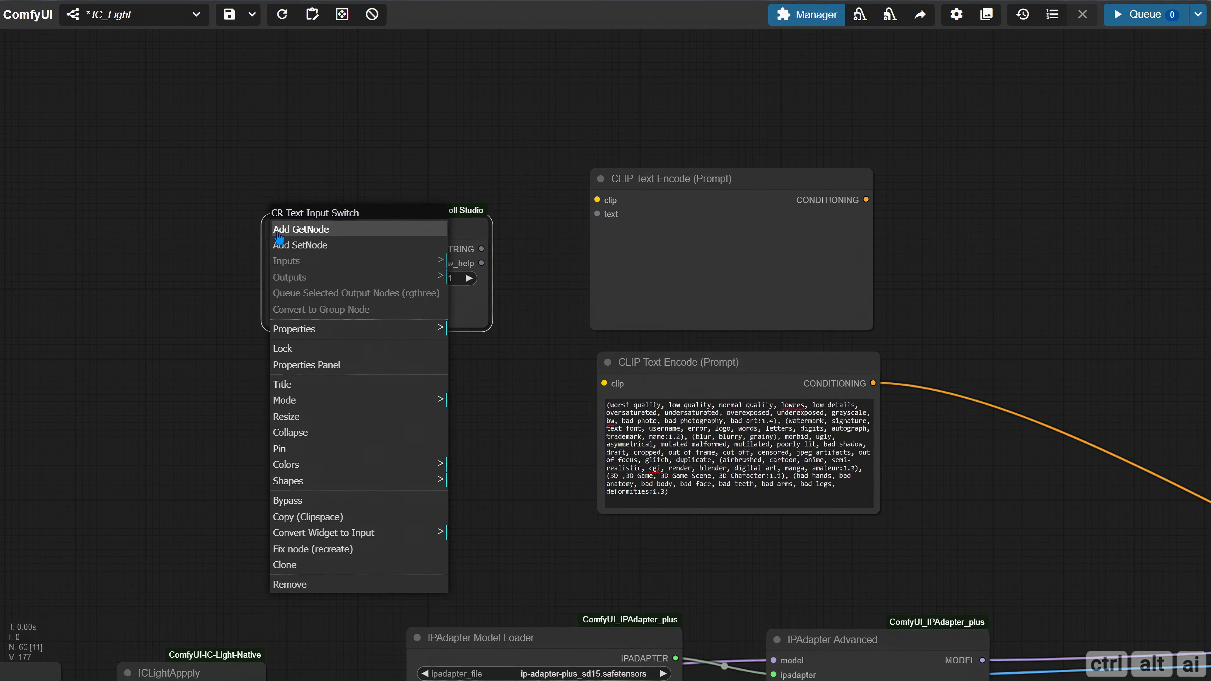
pyautogui.click(365, 383)
pyautogui.moveTo(496, 358); pyautogui.dragTo(304, 360)
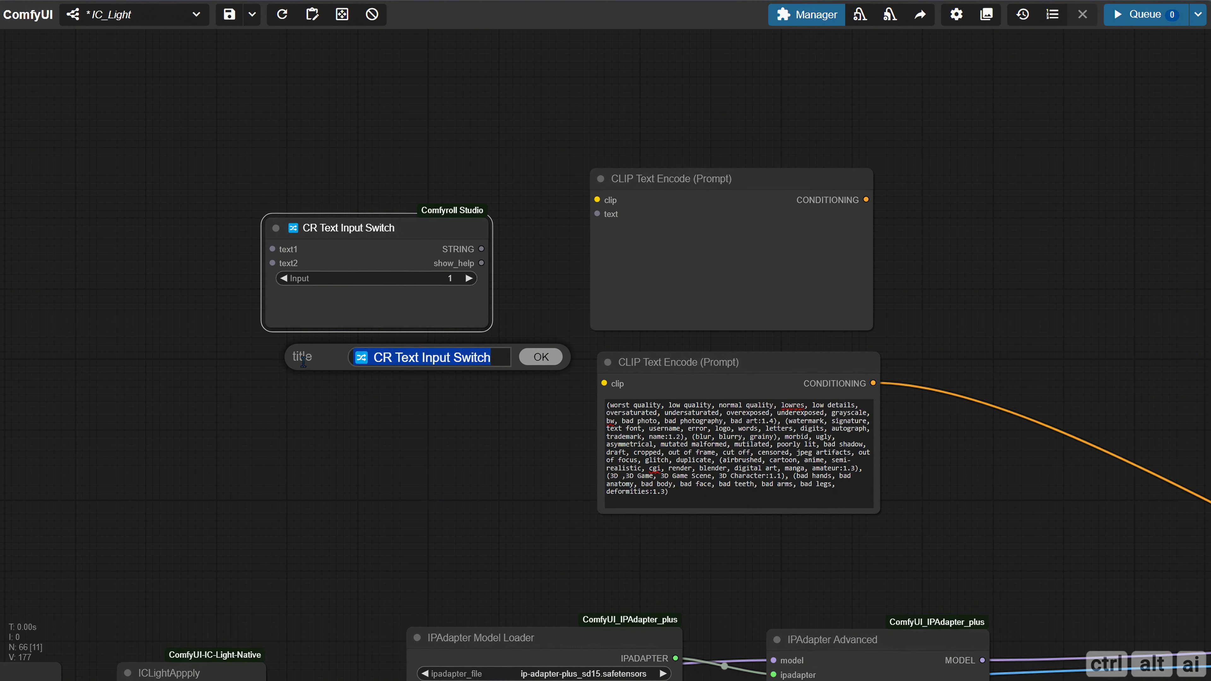
pyautogui.write('Select Conditioning')
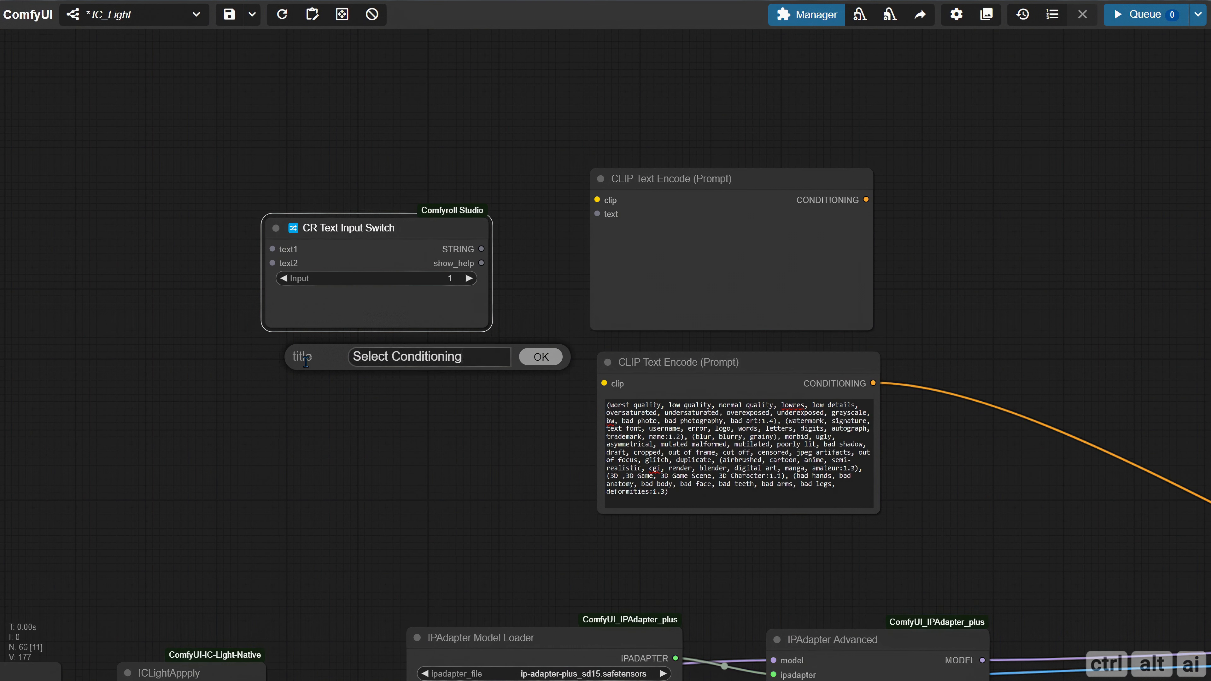
pyautogui.press('Return')
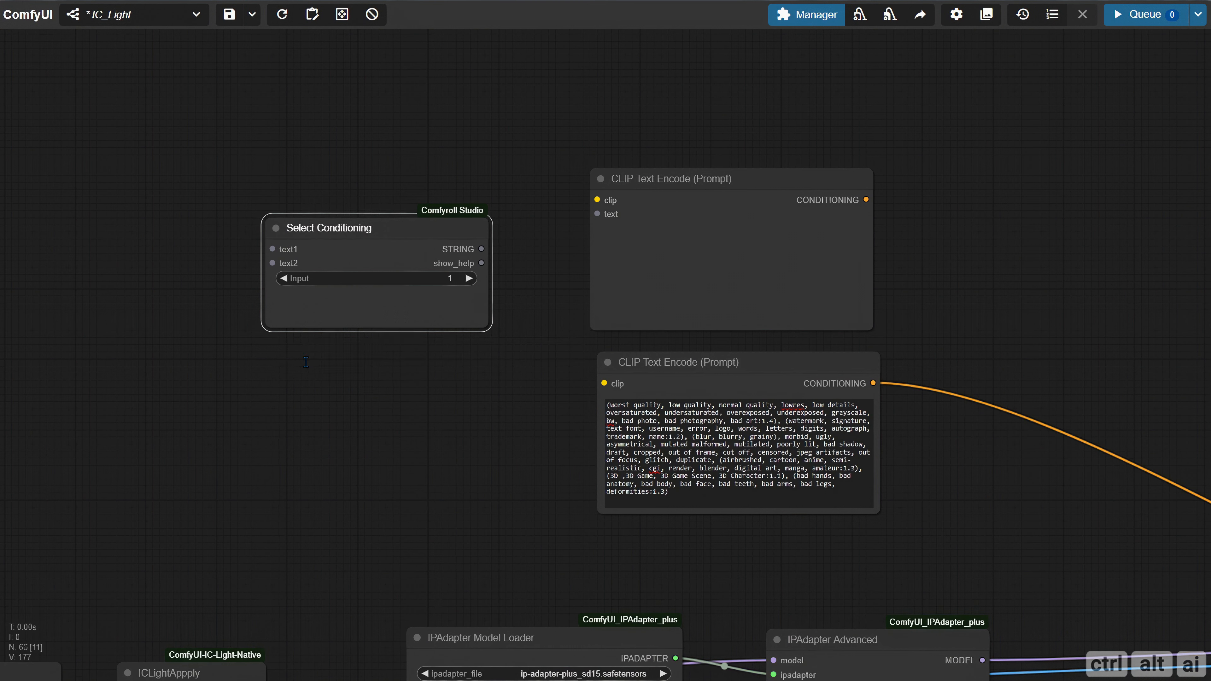
pyautogui.moveTo(481, 328); pyautogui.dragTo(436, 300)
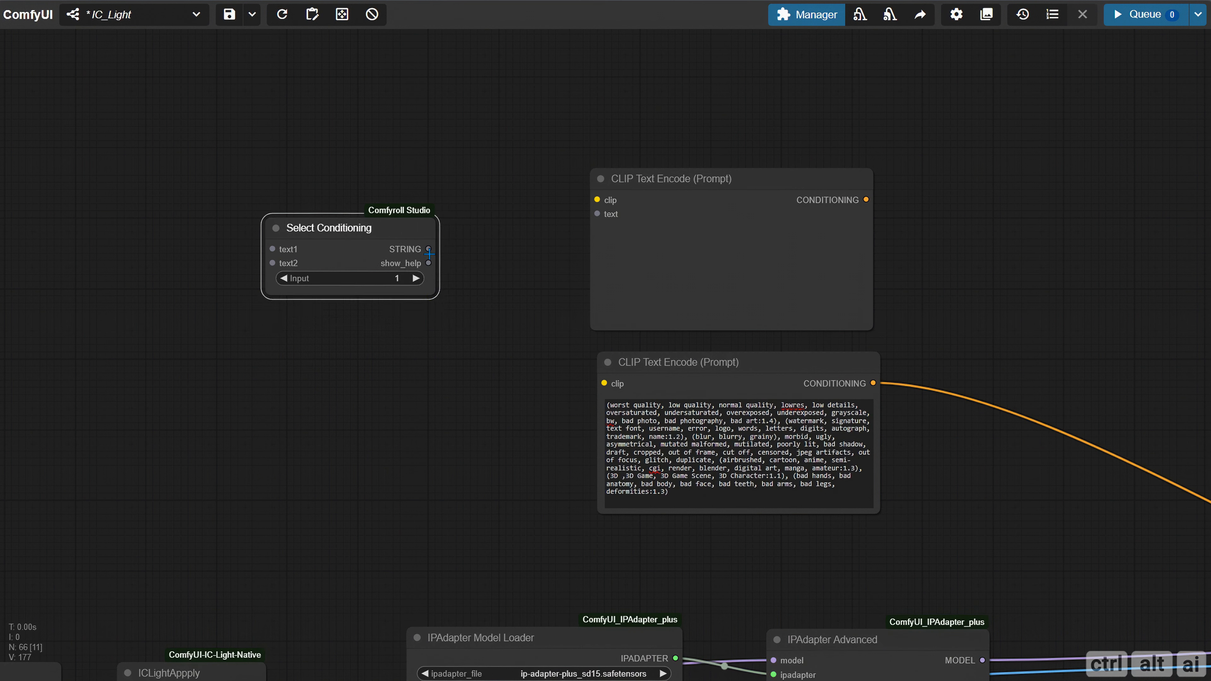
# Connect Select Conditioning's STRING to the upper CLIP Text Encode node's text input and move the switch between Final Positive Conditioning and Load Checkpoint
pyautogui.moveTo(428, 249); pyautogui.dragTo(602, 214)
pyautogui.scroll(-2, 331, 392)
pyautogui.moveTo(217, 375); pyautogui.dragTo(798, 340)
pyautogui.scroll(-5, 800, 341)
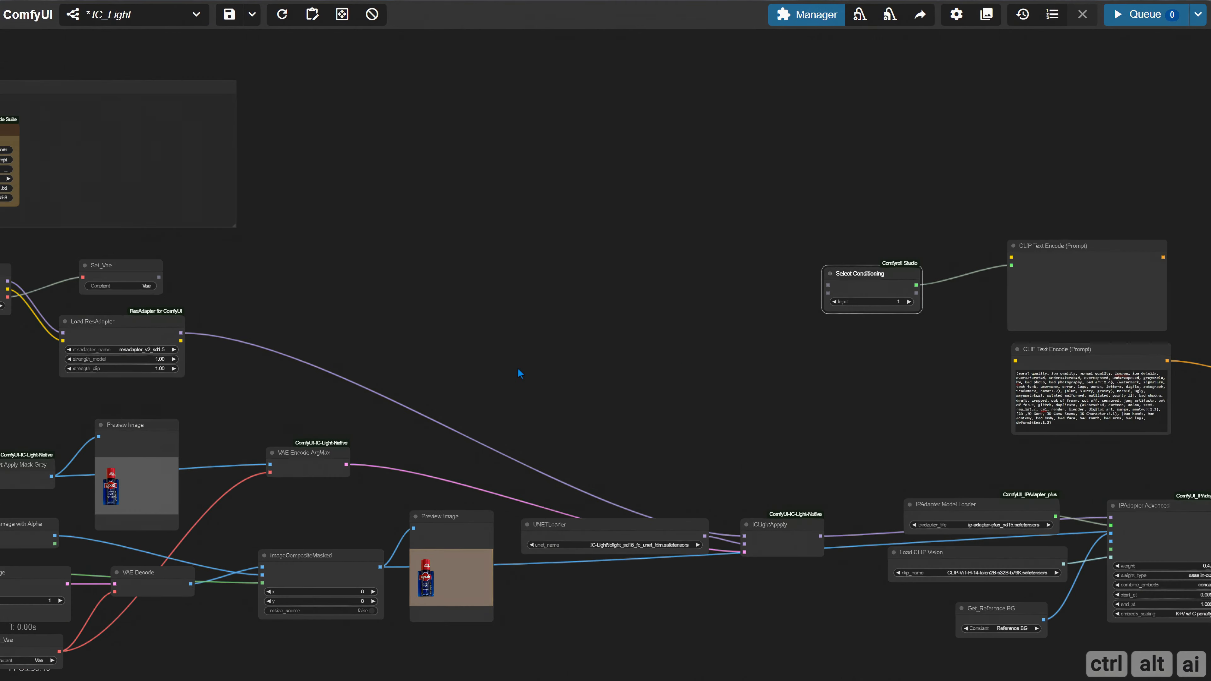
pyautogui.moveTo(522, 371); pyautogui.dragTo(875, 325)
pyautogui.moveTo(1154, 240); pyautogui.dragTo(217, 332)
pyautogui.moveTo(347, 304); pyautogui.dragTo(798, 314)
pyautogui.scroll(5, 596, 314)
pyautogui.moveTo(595, 308); pyautogui.dragTo(829, 319)
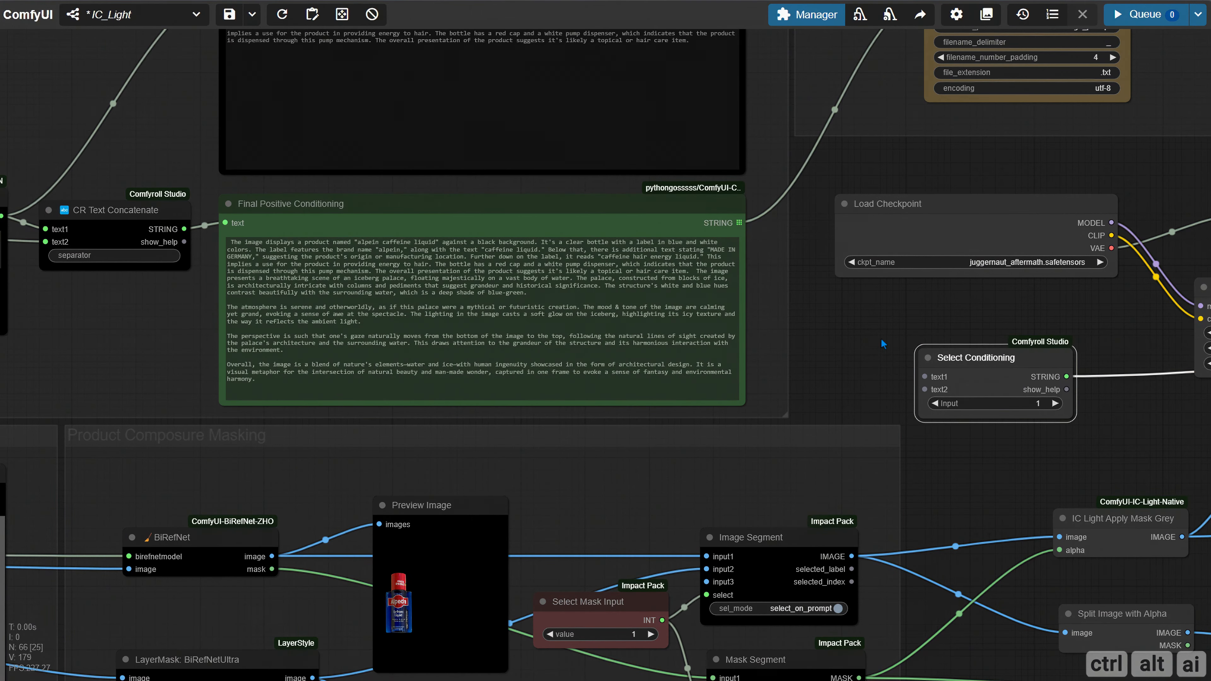
pyautogui.moveTo(981, 363); pyautogui.dragTo(834, 318)
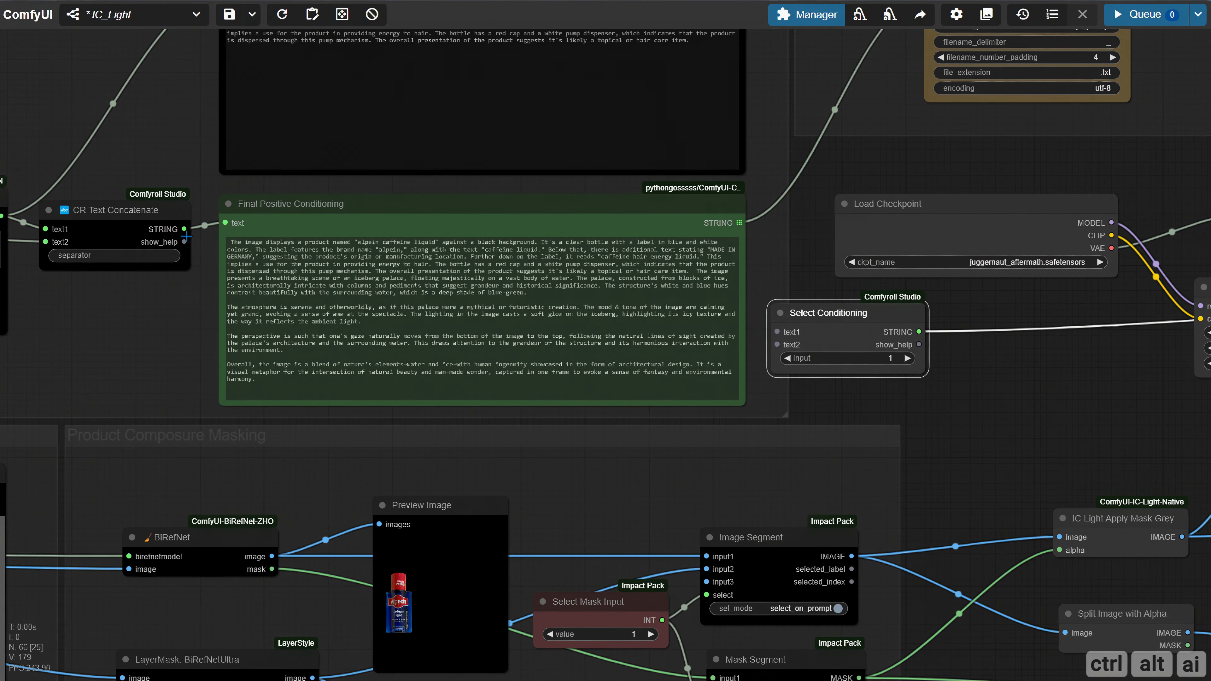
# Connect CR Text Concatenate's STRING to Select Conditioning's text1 input and rename that slot as Ollama
pyautogui.moveTo(186, 236); pyautogui.dragTo(782, 331)
pyautogui.rightClick(780, 331)
pyautogui.click(786, 338)
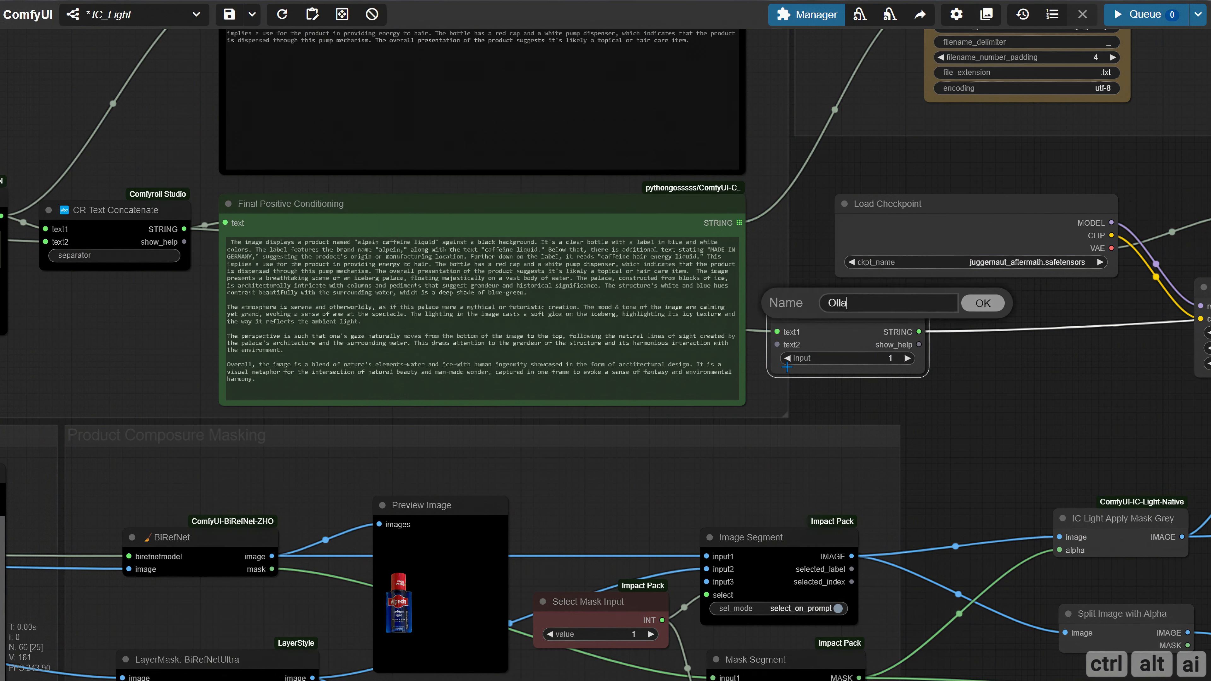
pyautogui.press('Return')
# Connect the red-brown conditioning prompt node's text output to Select Conditioning's text2 input and rename that slot as Custom
pyautogui.scroll(-3, 732, 377)
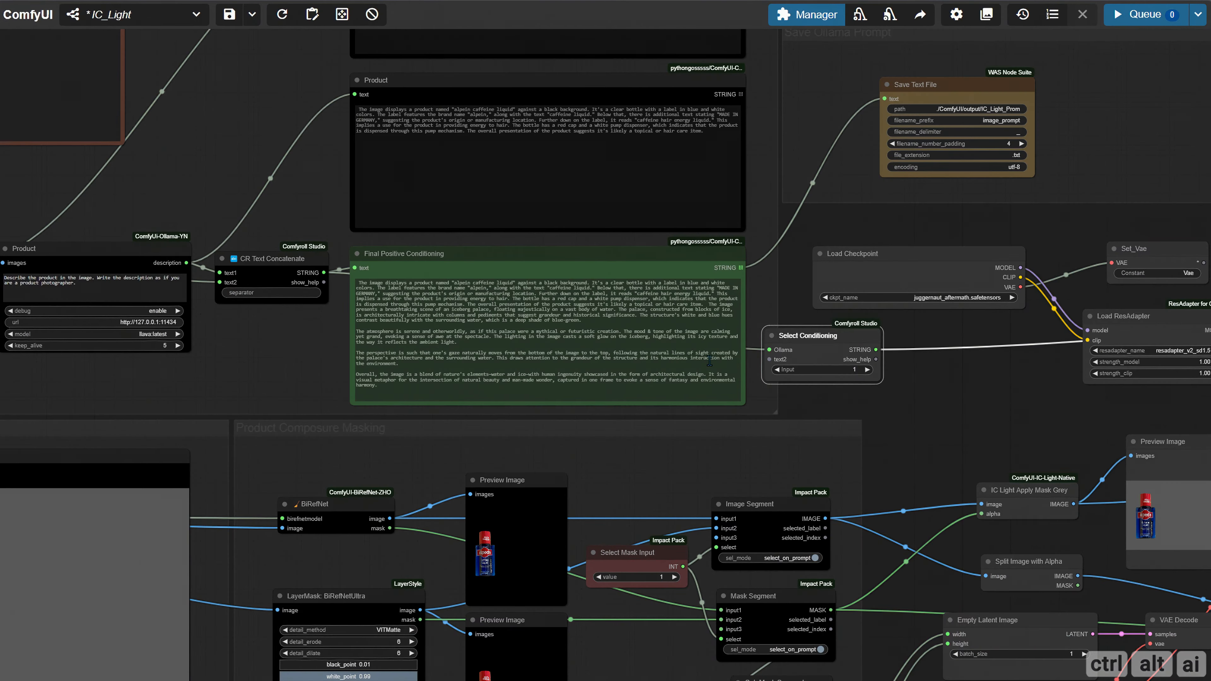
pyautogui.moveTo(972, 419); pyautogui.dragTo(1135, 453)
pyautogui.moveTo(1000, 373); pyautogui.dragTo(551, 233)
pyautogui.moveTo(476, 158); pyautogui.dragTo(642, 196)
pyautogui.scroll(4, 641, 196)
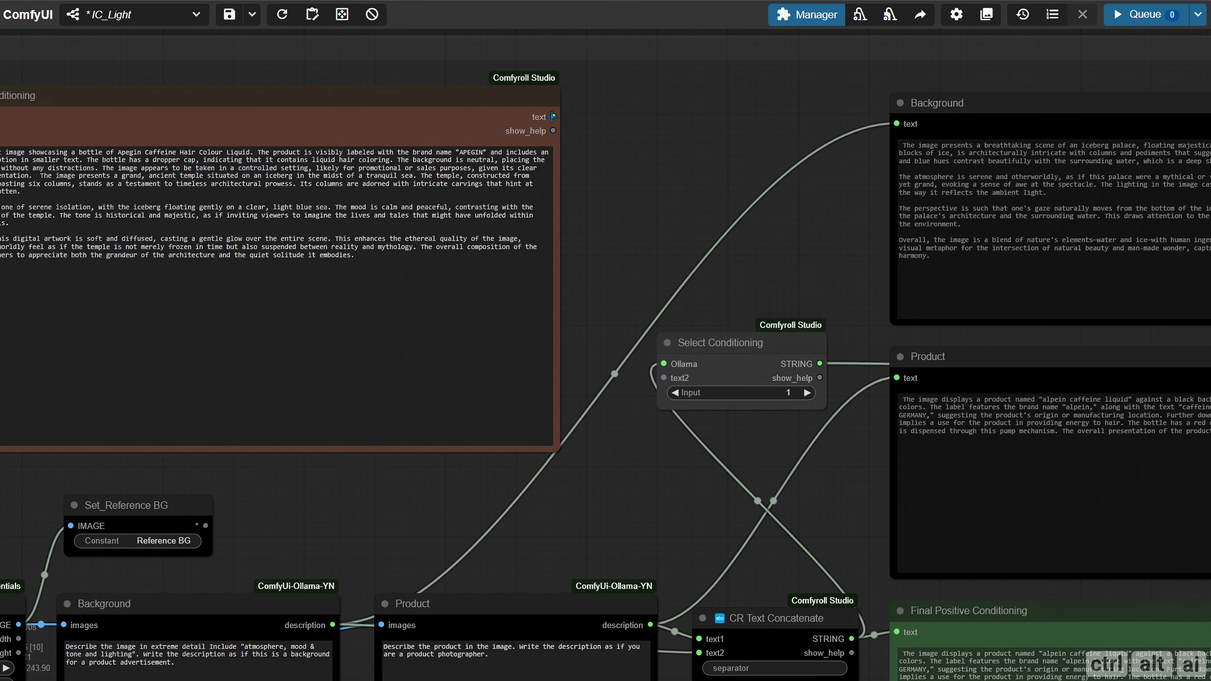
pyautogui.moveTo(553, 117); pyautogui.dragTo(664, 379)
pyautogui.rightClick(665, 378)
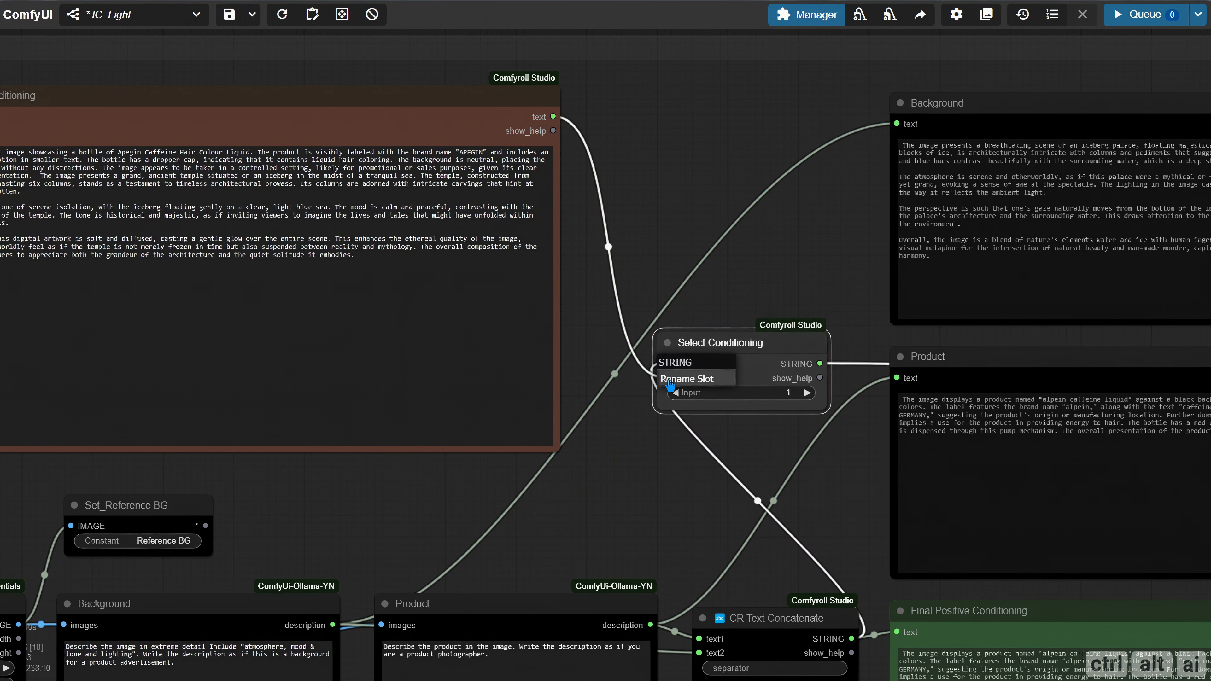
pyautogui.click(670, 379)
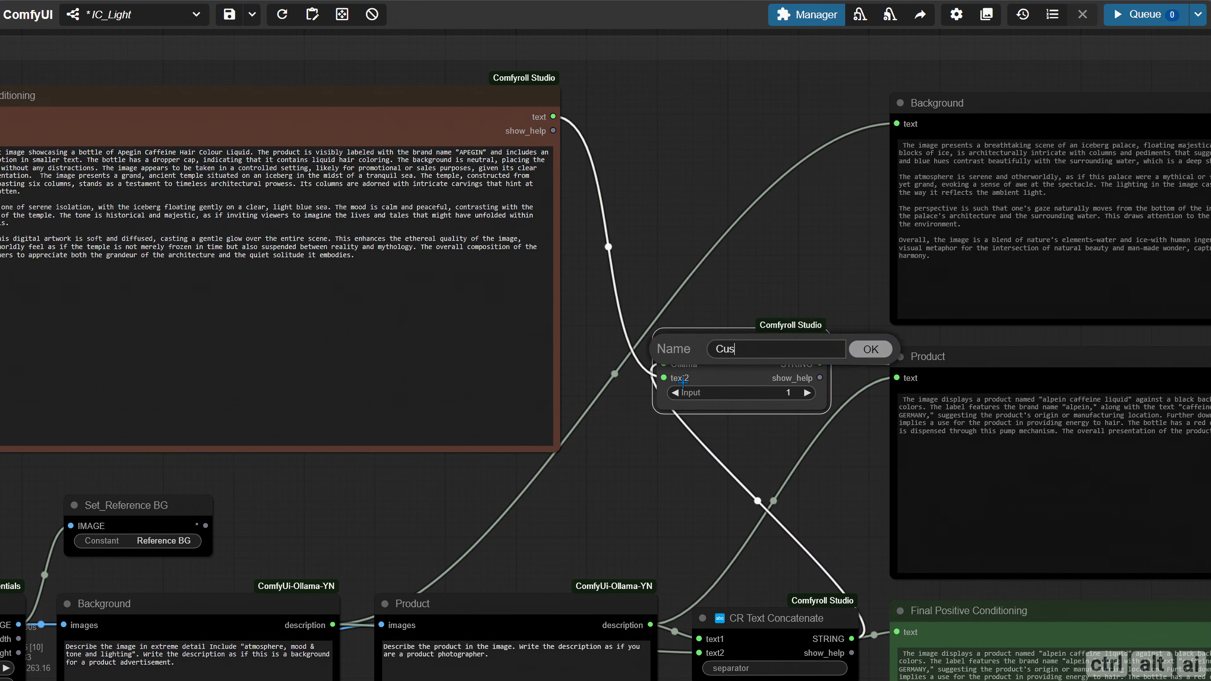
pyautogui.press('Return')
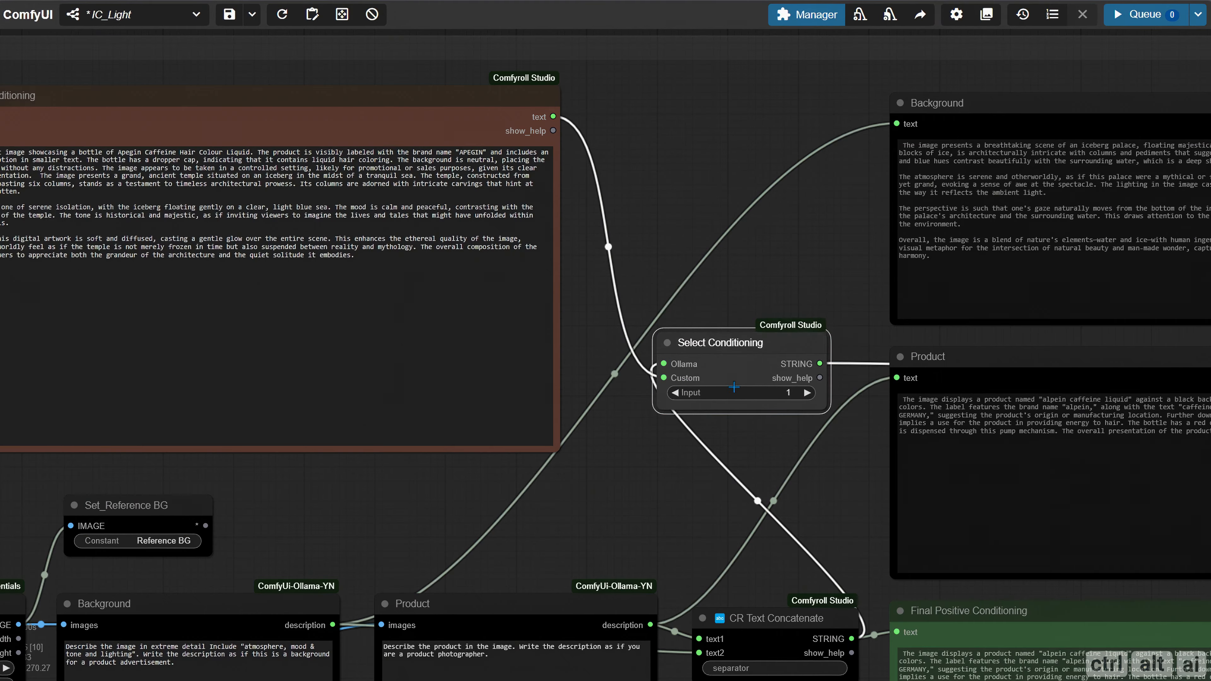
# Move Select Conditioning next to the upper CLIP Text Encode node and connect that encoder's CONDITIONING to KSampler's positive input
pyautogui.scroll(-9, 714, 394)
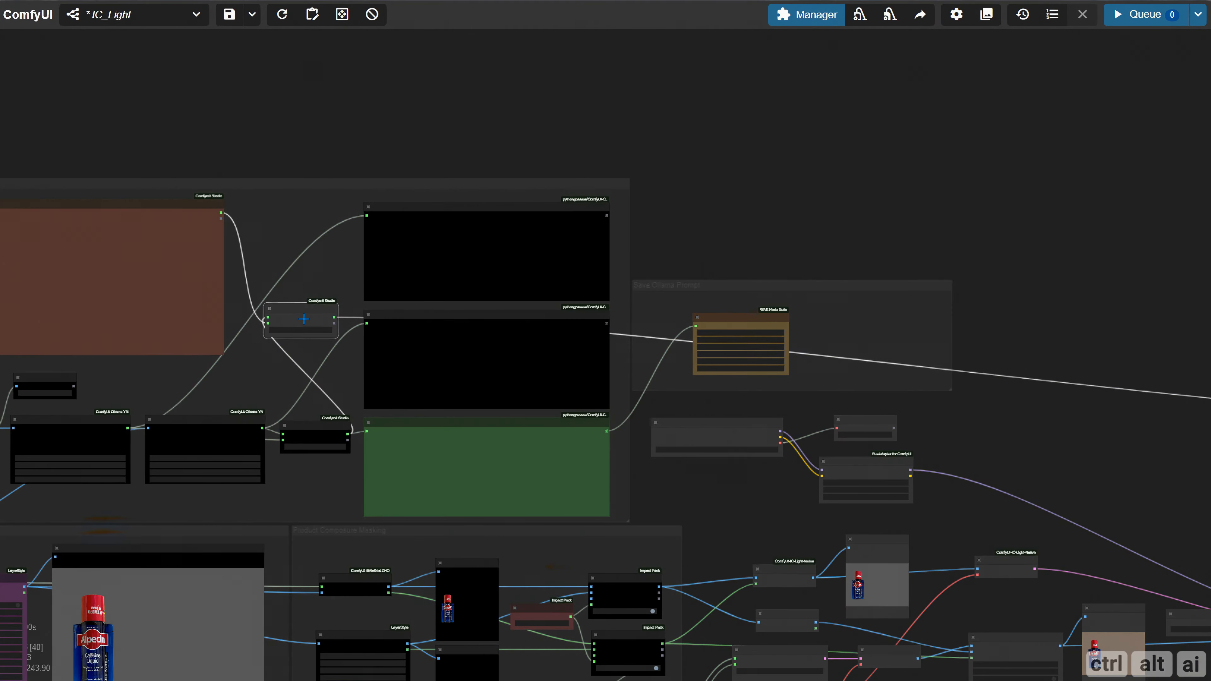
pyautogui.moveTo(304, 319); pyautogui.dragTo(1109, 414)
pyautogui.moveTo(991, 520); pyautogui.dragTo(42, 439)
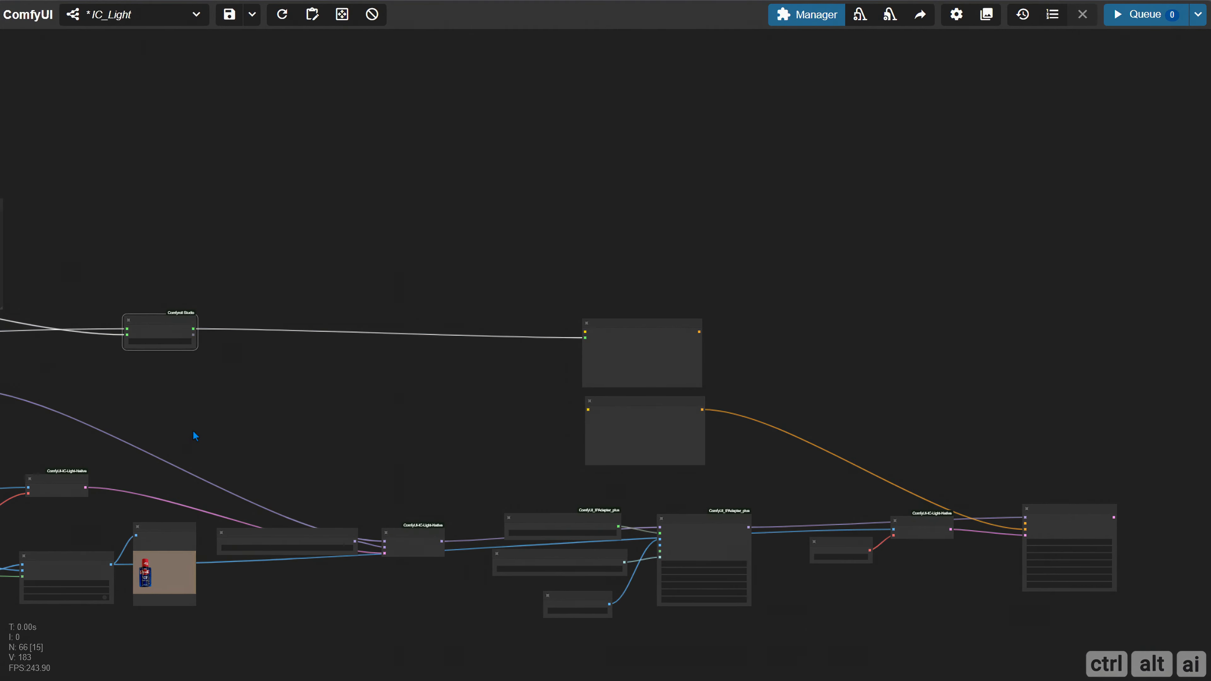
pyautogui.moveTo(167, 334); pyautogui.dragTo(538, 363)
pyautogui.scroll(8, 541, 377)
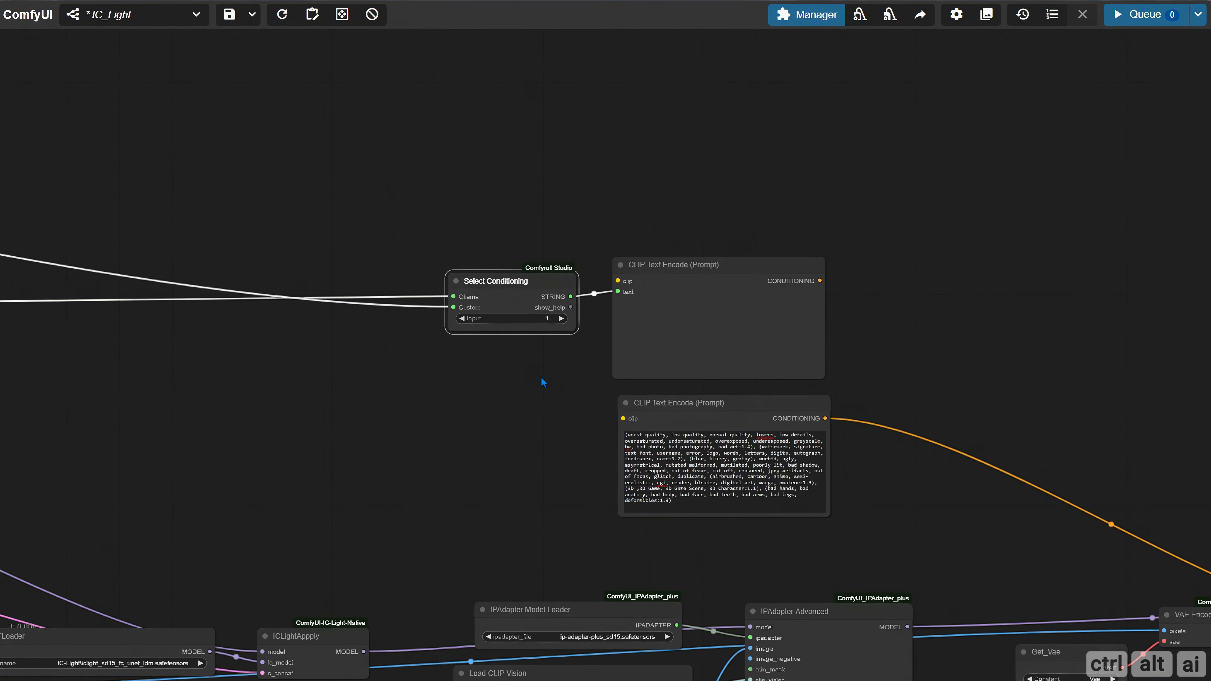
pyautogui.moveTo(994, 357); pyautogui.dragTo(437, 227)
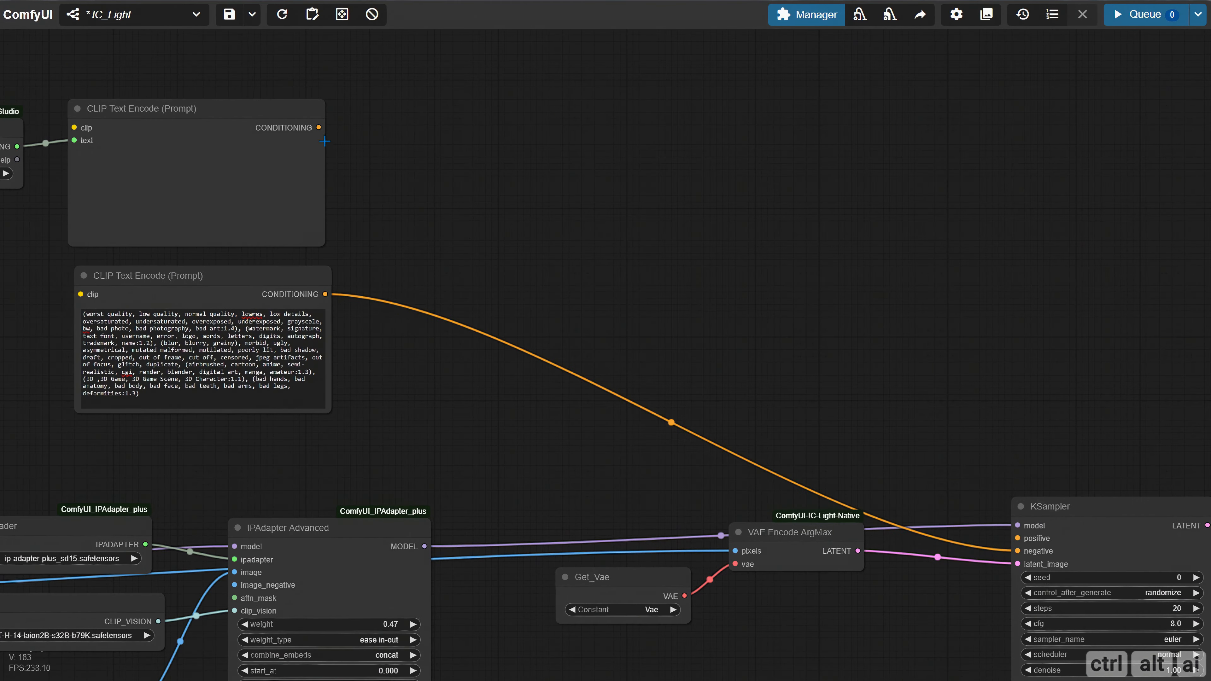
pyautogui.moveTo(319, 128); pyautogui.dragTo(1018, 538)
# Convert KSampler's seed widget to an input
pyautogui.moveTo(1010, 593); pyautogui.dragTo(627, 403)
pyautogui.scroll(2, 626, 411)
pyautogui.moveTo(512, 448); pyautogui.dragTo(396, 409)
pyautogui.rightClick(632, 297)
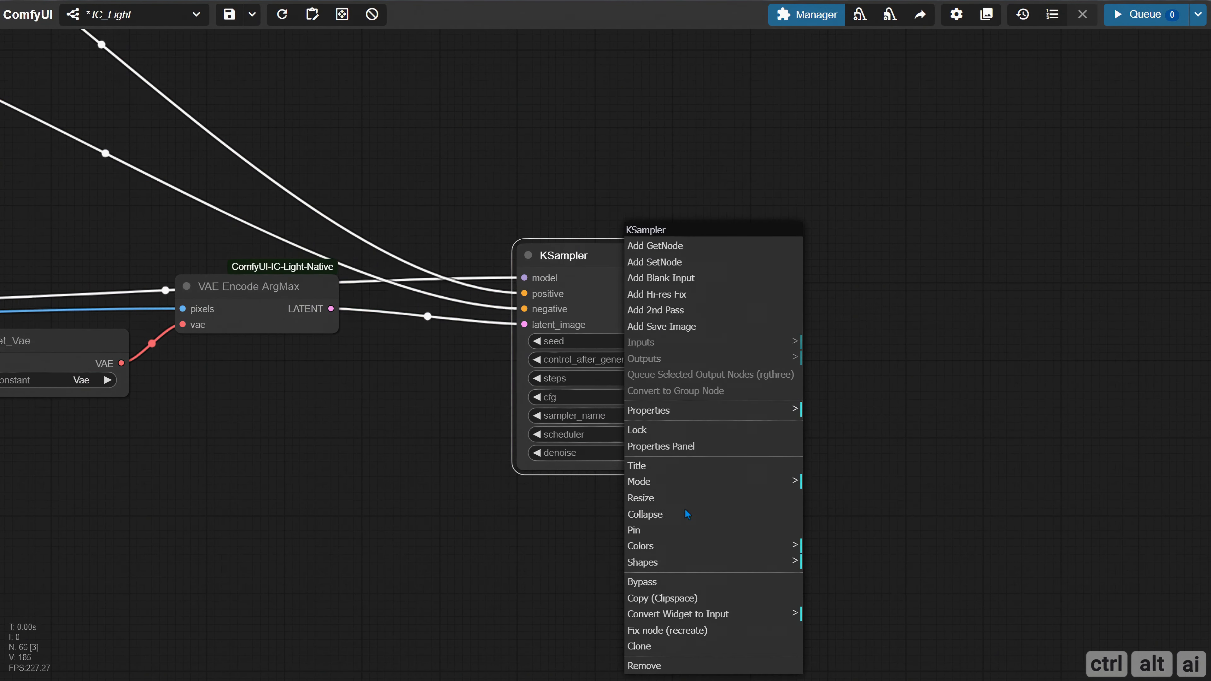
pyautogui.click(699, 625)
pyautogui.click(844, 568)
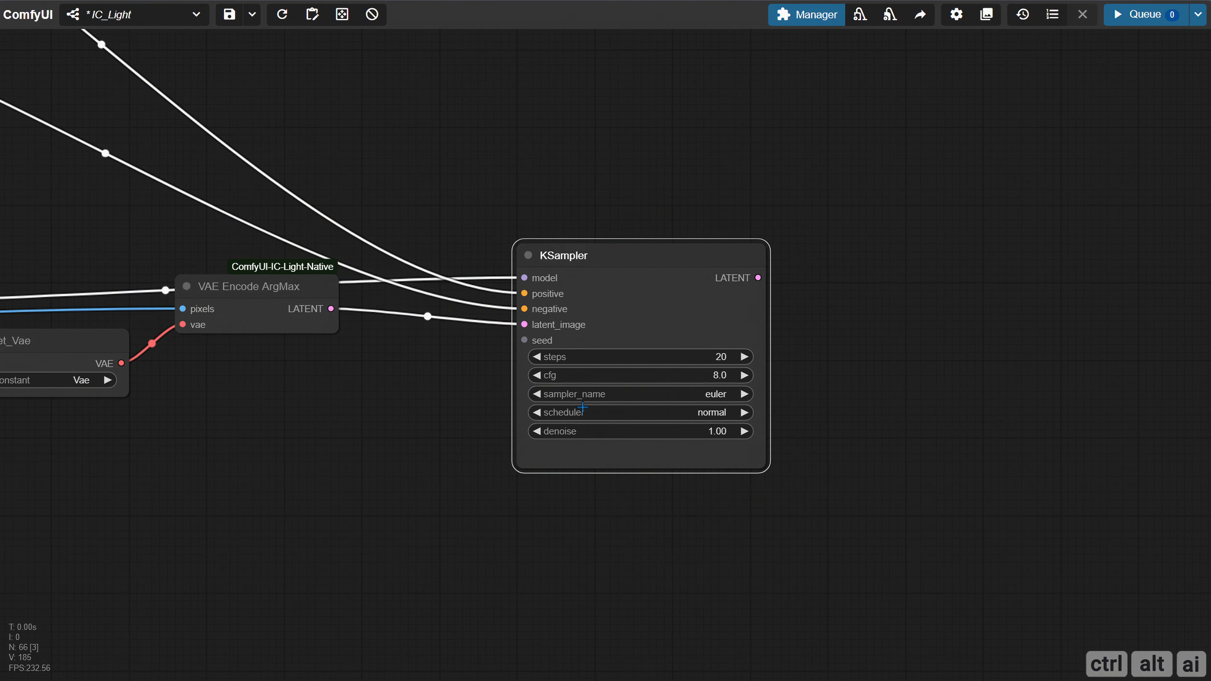
# Add a Seed (rgthree) node connected to KSampler's seed input, and widen and place it between VAE Encode ArgMax and KSampler
pyautogui.moveTo(524, 338); pyautogui.dragTo(292, 453)
pyautogui.write('see')
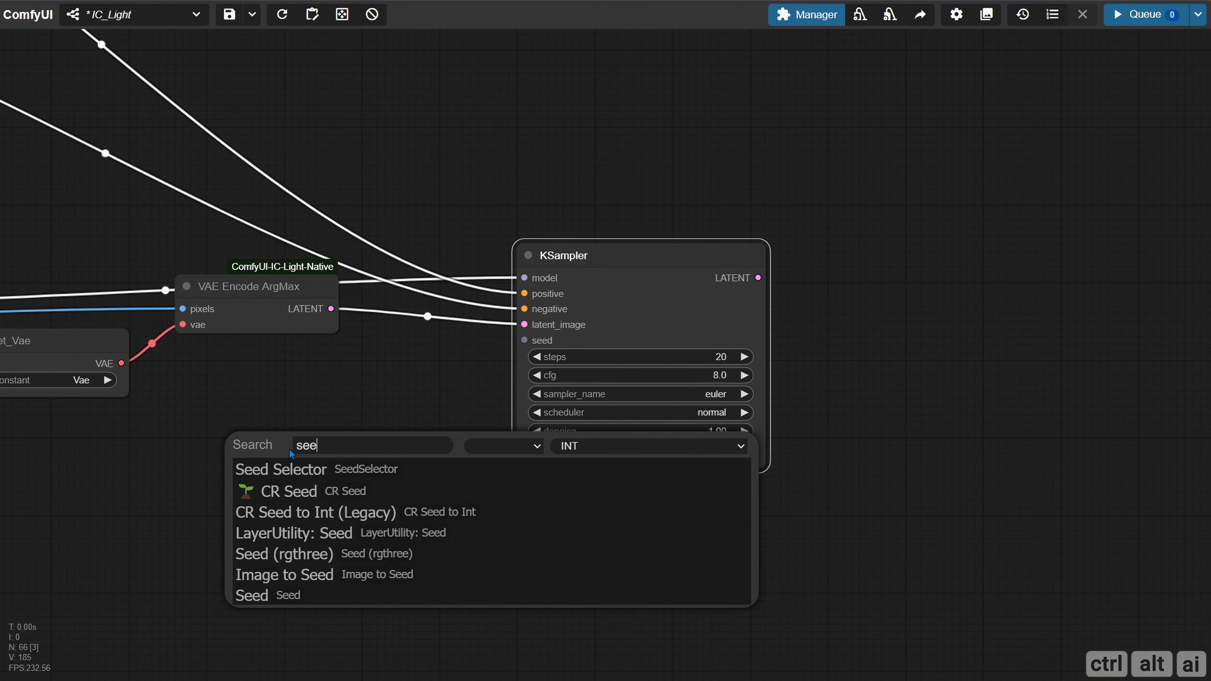
pyautogui.click(311, 554)
pyautogui.moveTo(551, 299); pyautogui.dragTo(892, 283)
pyautogui.moveTo(343, 435); pyautogui.dragTo(570, 270)
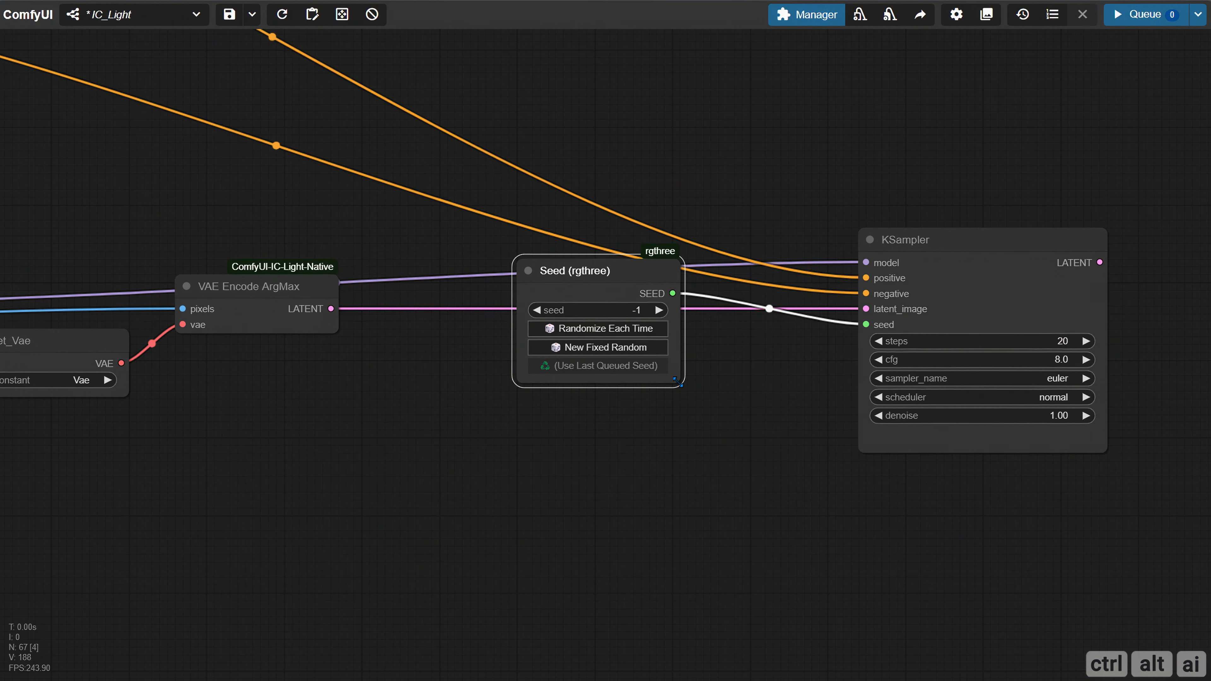
pyautogui.moveTo(685, 394); pyautogui.dragTo(744, 382)
pyautogui.moveTo(647, 282); pyautogui.dragTo(632, 305)
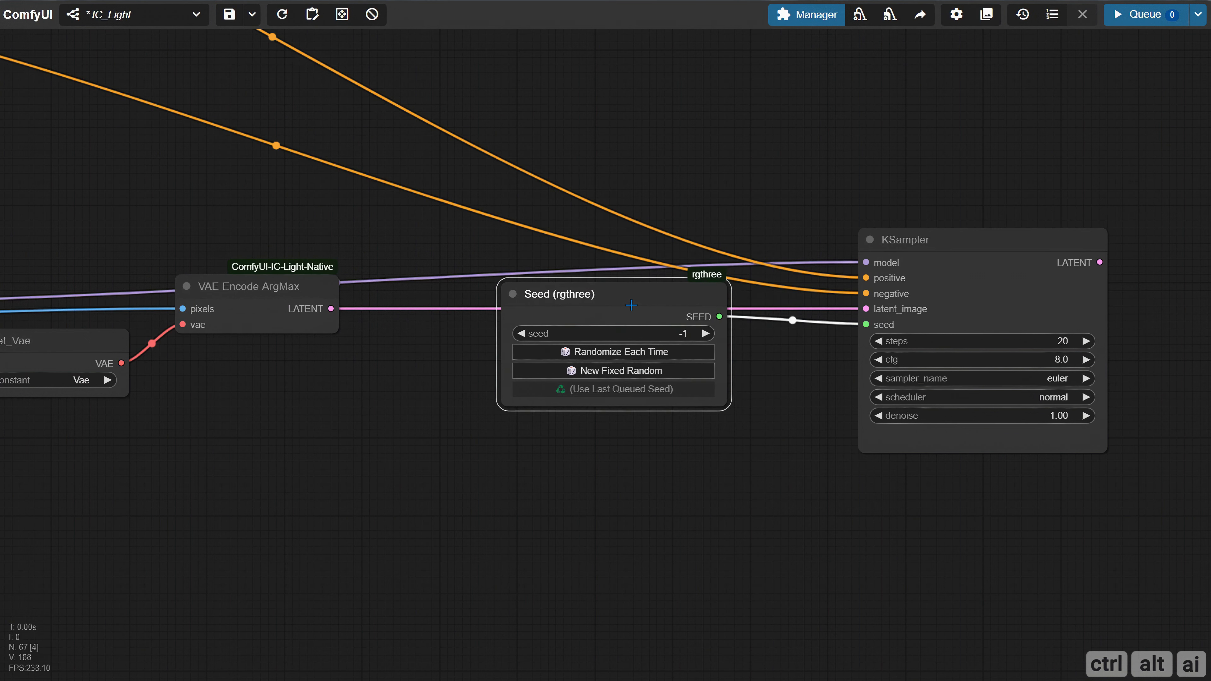
pyautogui.click(678, 336)
pyautogui.hotkey('ctrl', 'v')
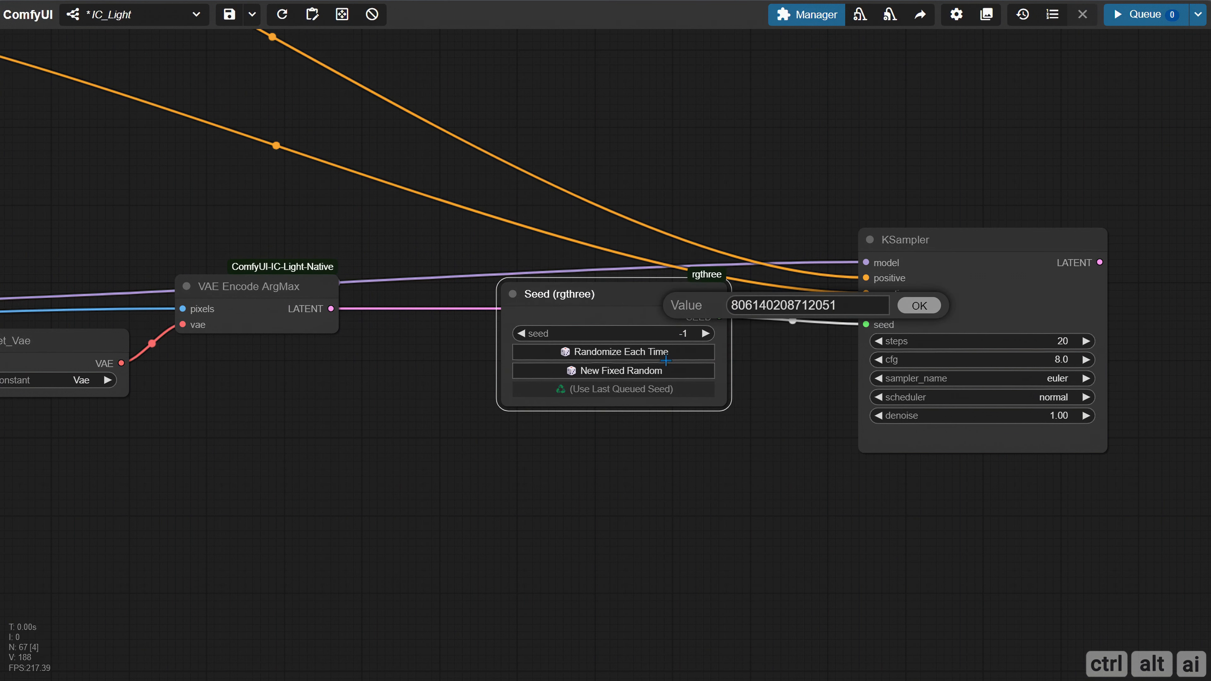
pyautogui.press('Return')
# Add a VAE Decode node with its samples input fed by KSampler's LATENT output
pyautogui.hscroll(10, 658, 370)
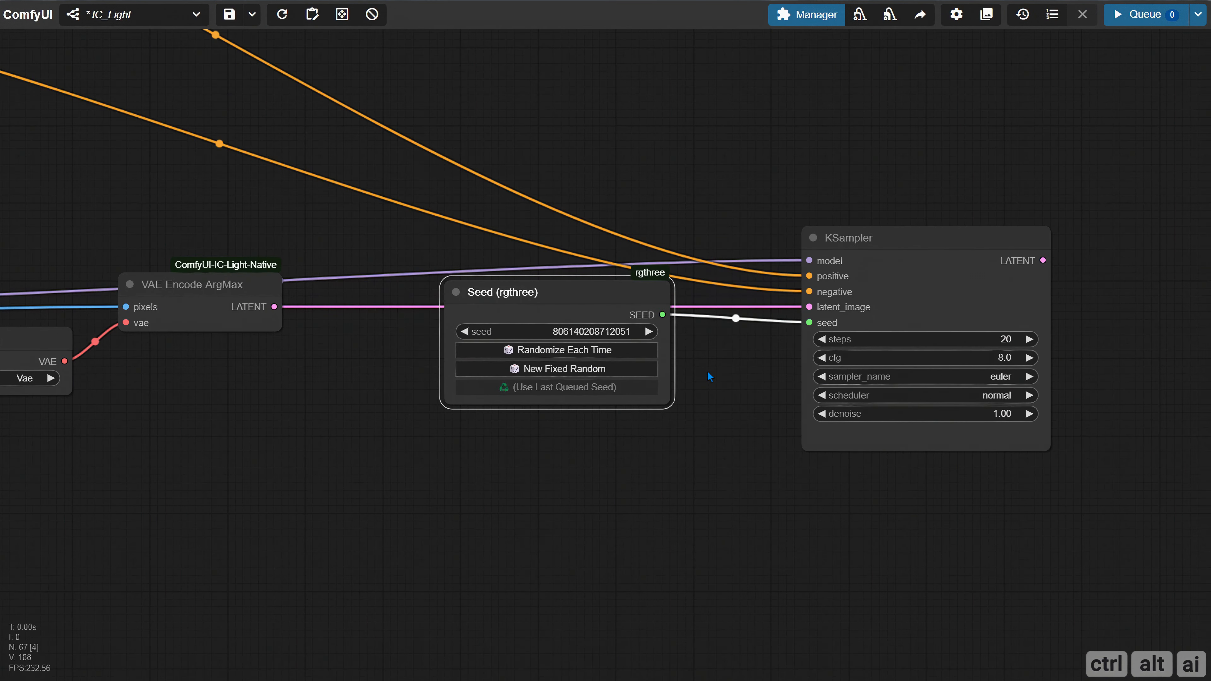
pyautogui.moveTo(439, 241); pyautogui.dragTo(615, 221)
pyautogui.click(645, 330)
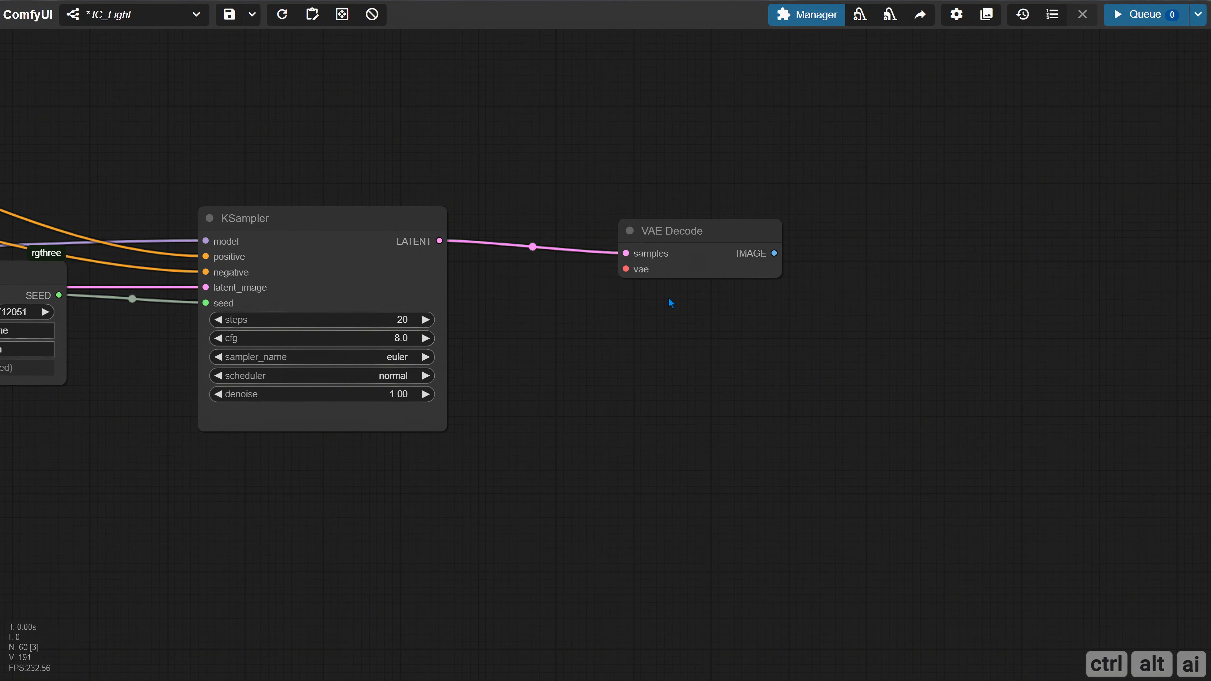
# Connect Get_Vae's VAE output to VAE Decode's vae input and move VAE Decode closer to KSampler
pyautogui.moveTo(578, 340); pyautogui.dragTo(1208, 272)
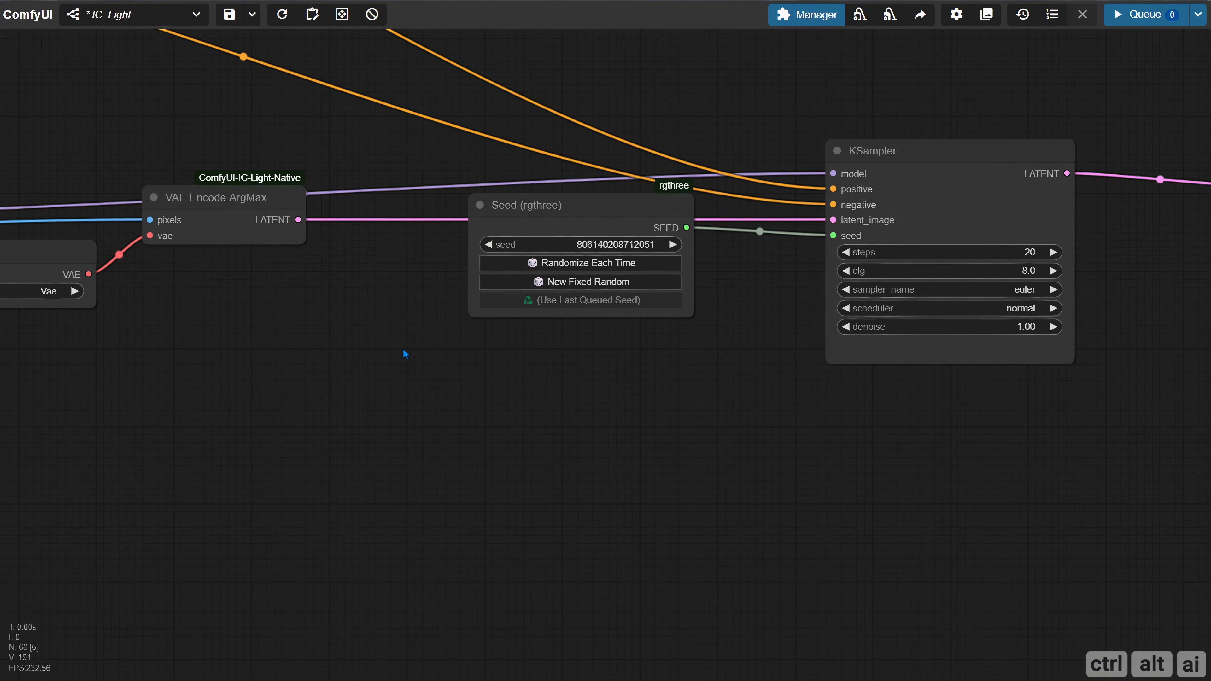
pyautogui.scroll(-3, 259, 353)
pyautogui.moveTo(131, 300); pyautogui.dragTo(1006, 246)
pyautogui.moveTo(1027, 305); pyautogui.dragTo(385, 365)
pyautogui.scroll(1, 459, 330)
pyautogui.scroll(3, 459, 329)
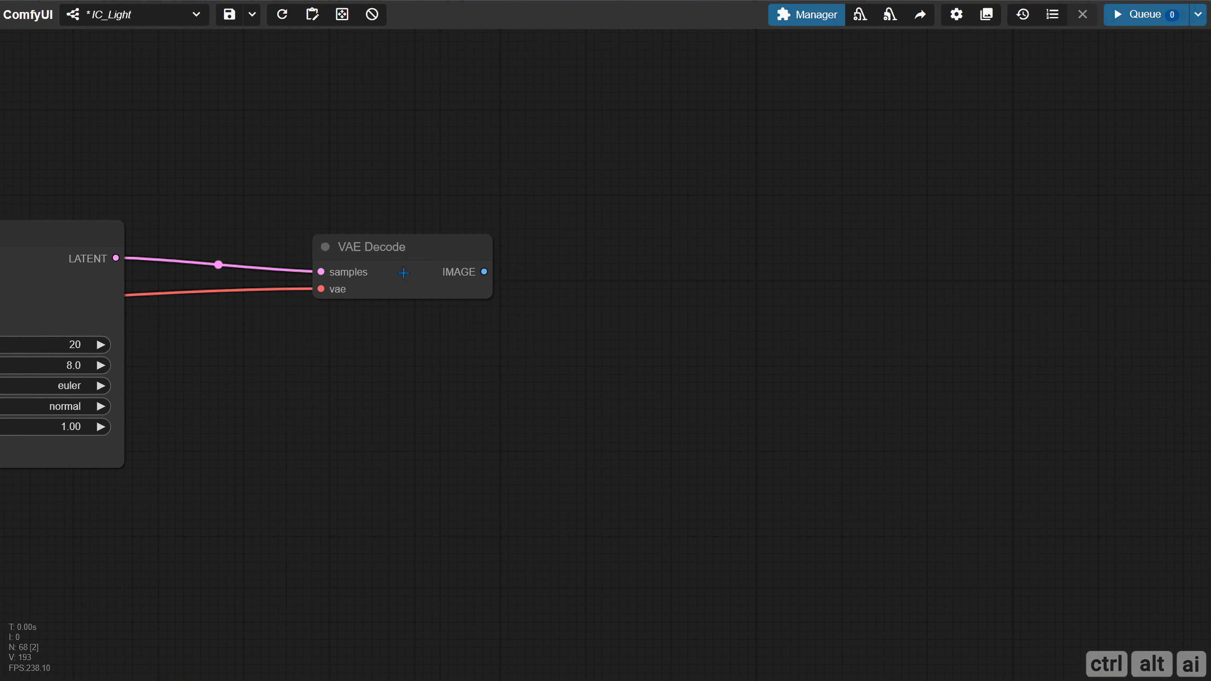
pyautogui.moveTo(363, 248); pyautogui.dragTo(244, 245)
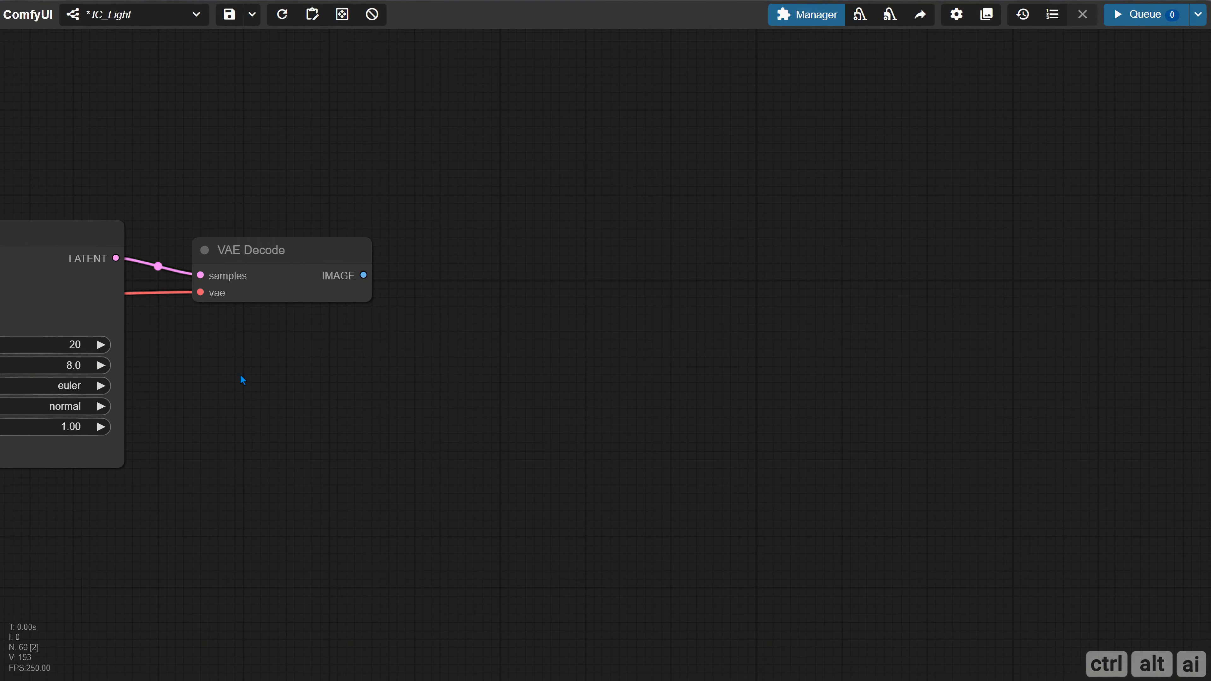
# Set KSampler's steps to 35
pyautogui.moveTo(241, 380); pyautogui.dragTo(524, 271)
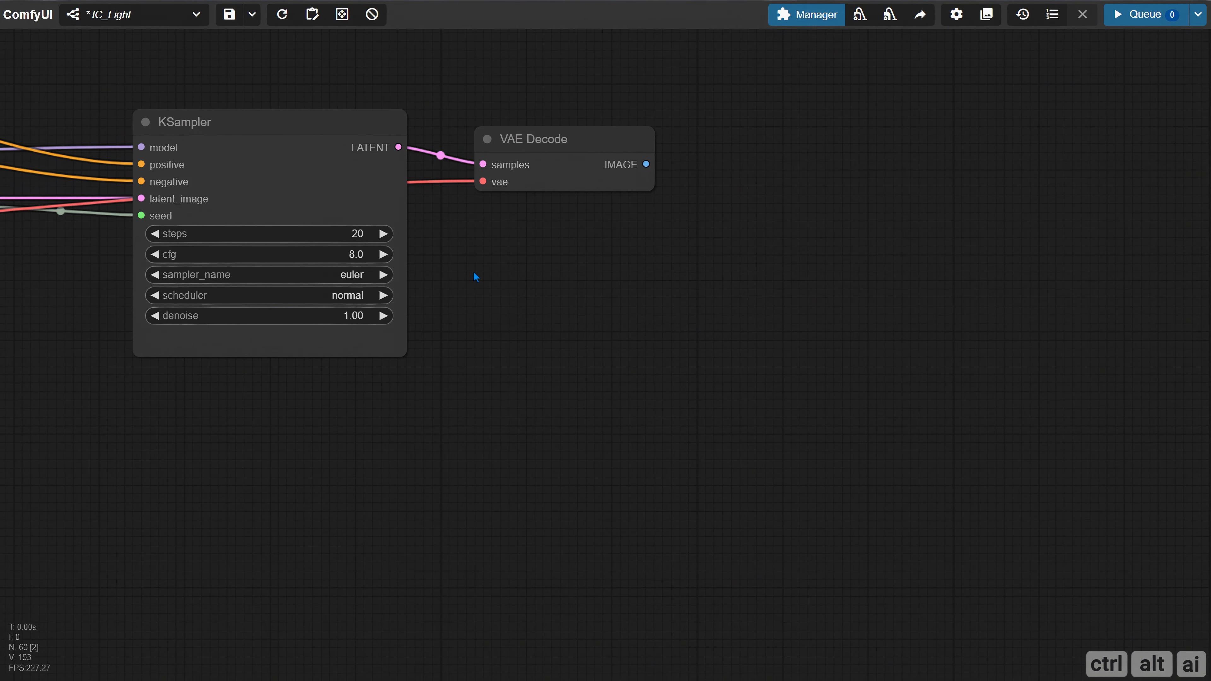
pyautogui.moveTo(454, 252); pyautogui.dragTo(515, 258)
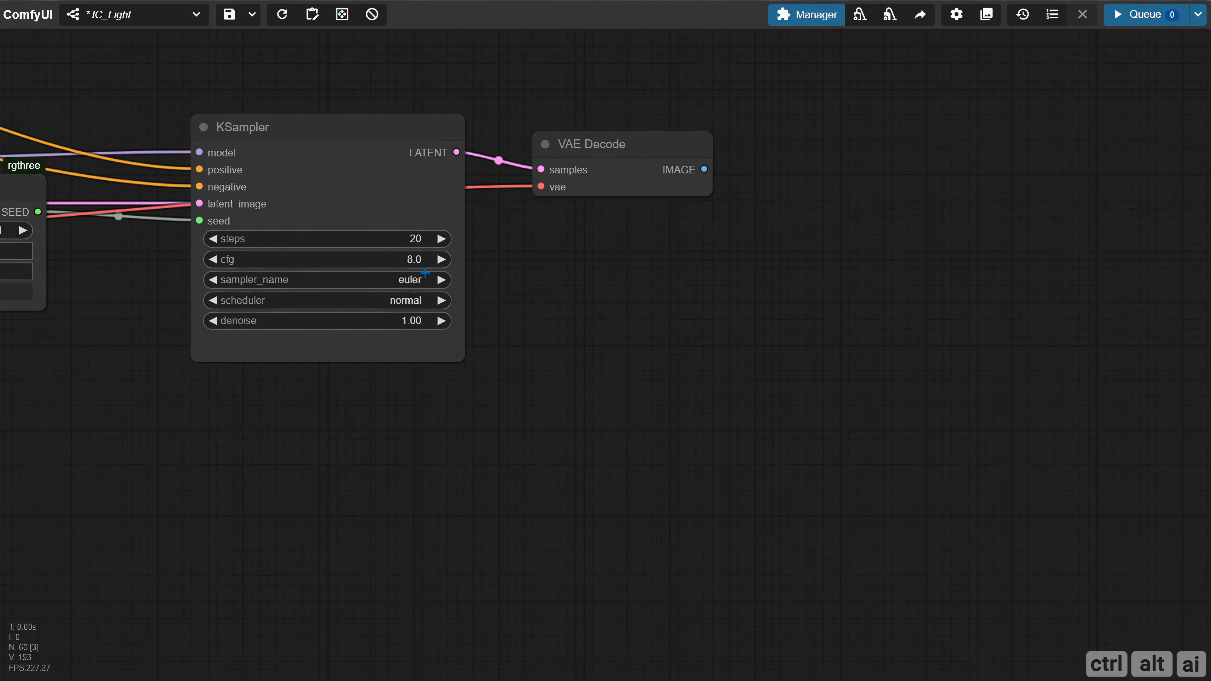
pyautogui.click(413, 240)
pyautogui.write('35')
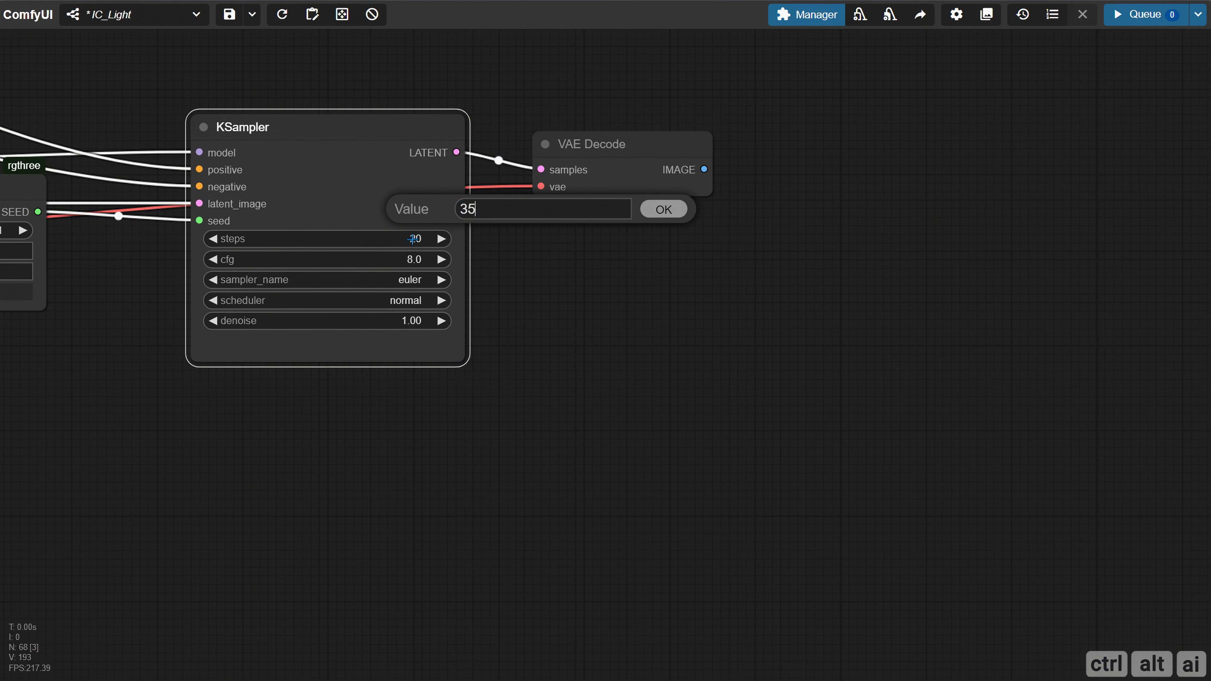
pyautogui.press('Return')
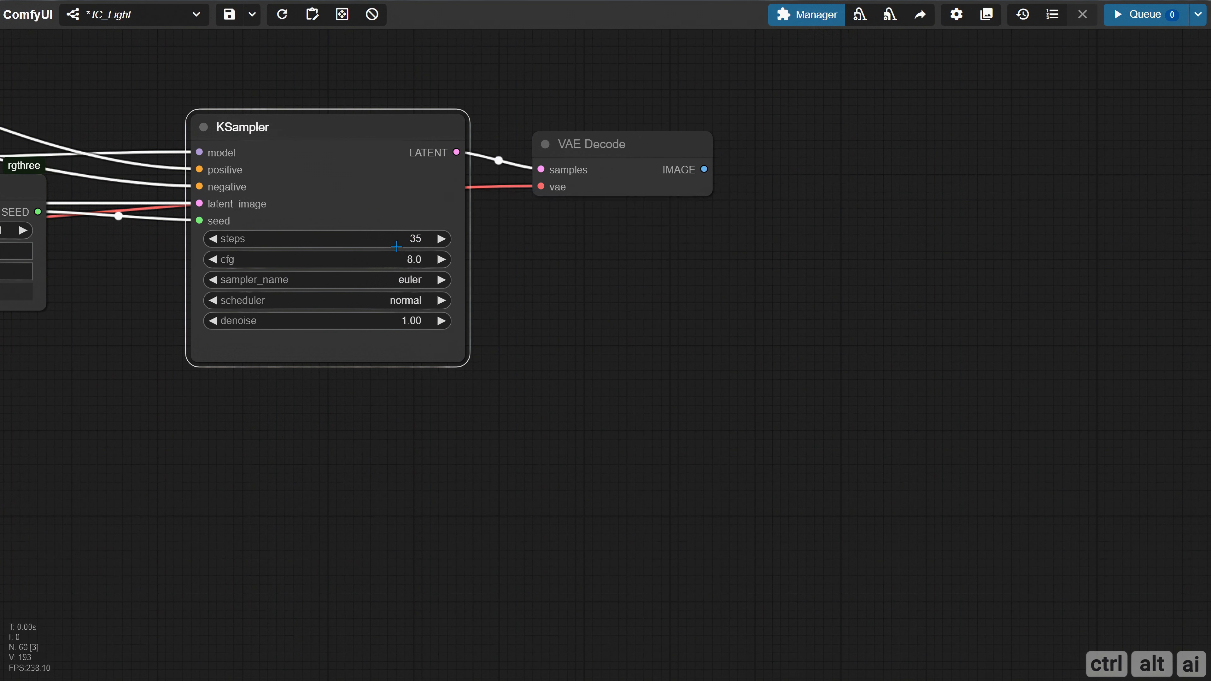
# Set KSampler's cfg to 1.5
pyautogui.click(404, 259)
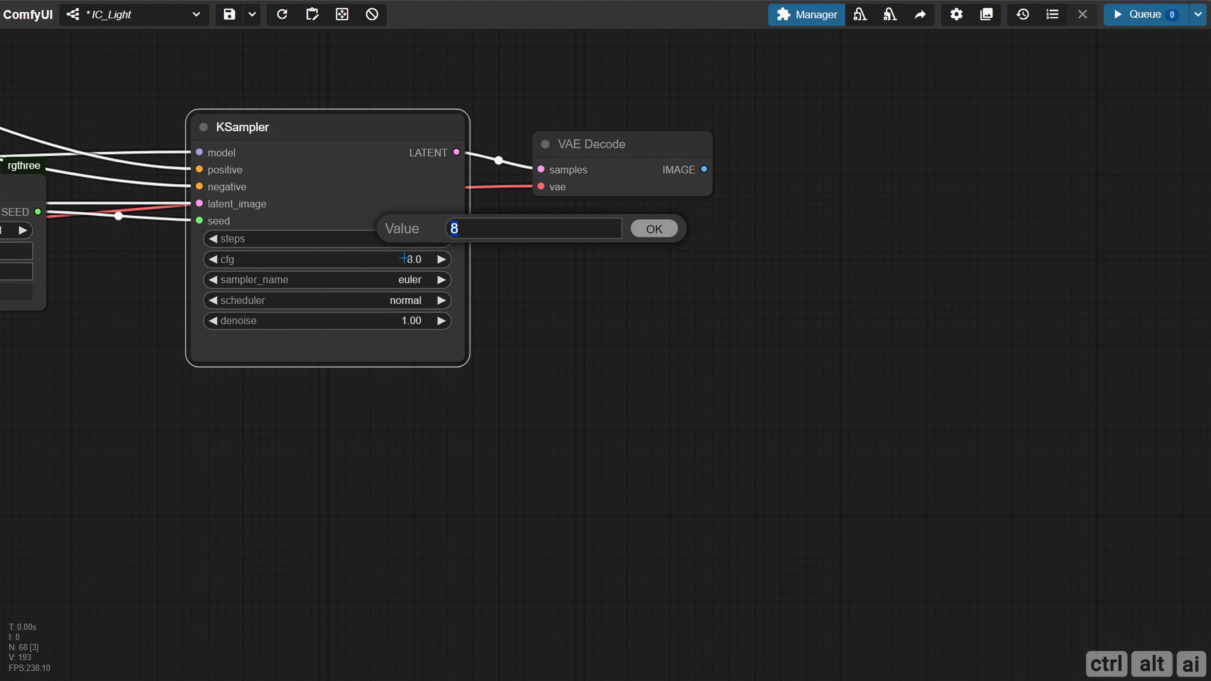
pyautogui.write('1.5')
pyautogui.press('Return')
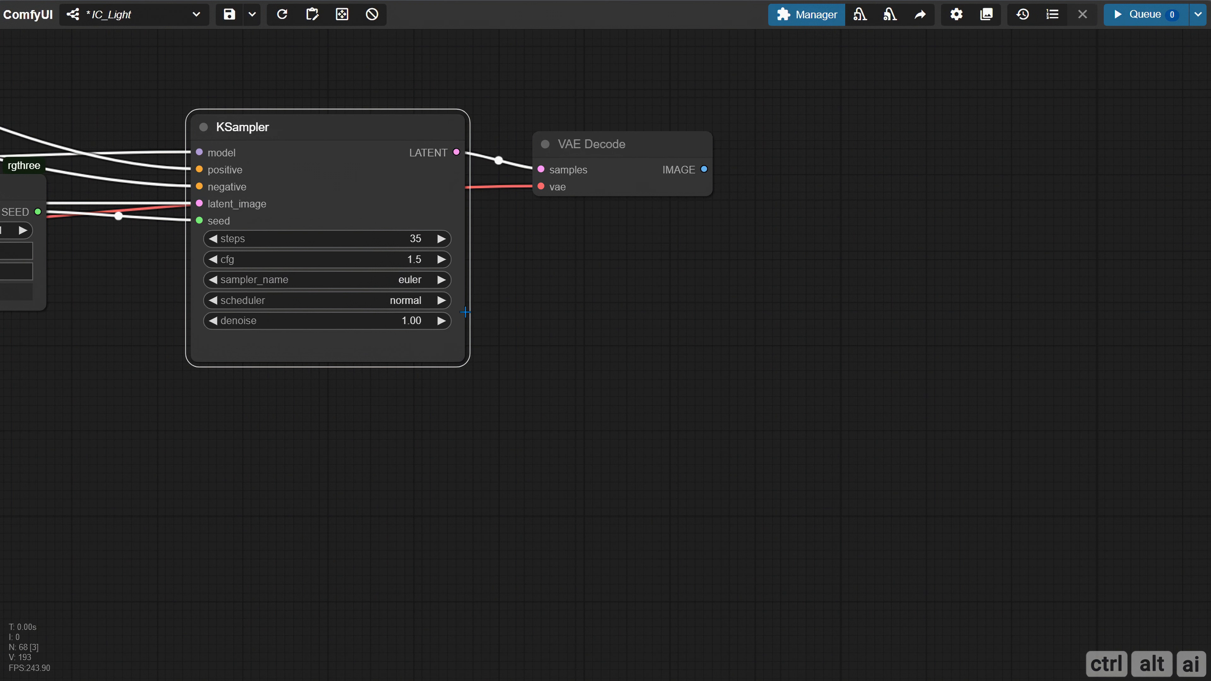
# Choose dpmpp_2m as KSampler's sampler and karras as its scheduler
pyautogui.click(417, 280)
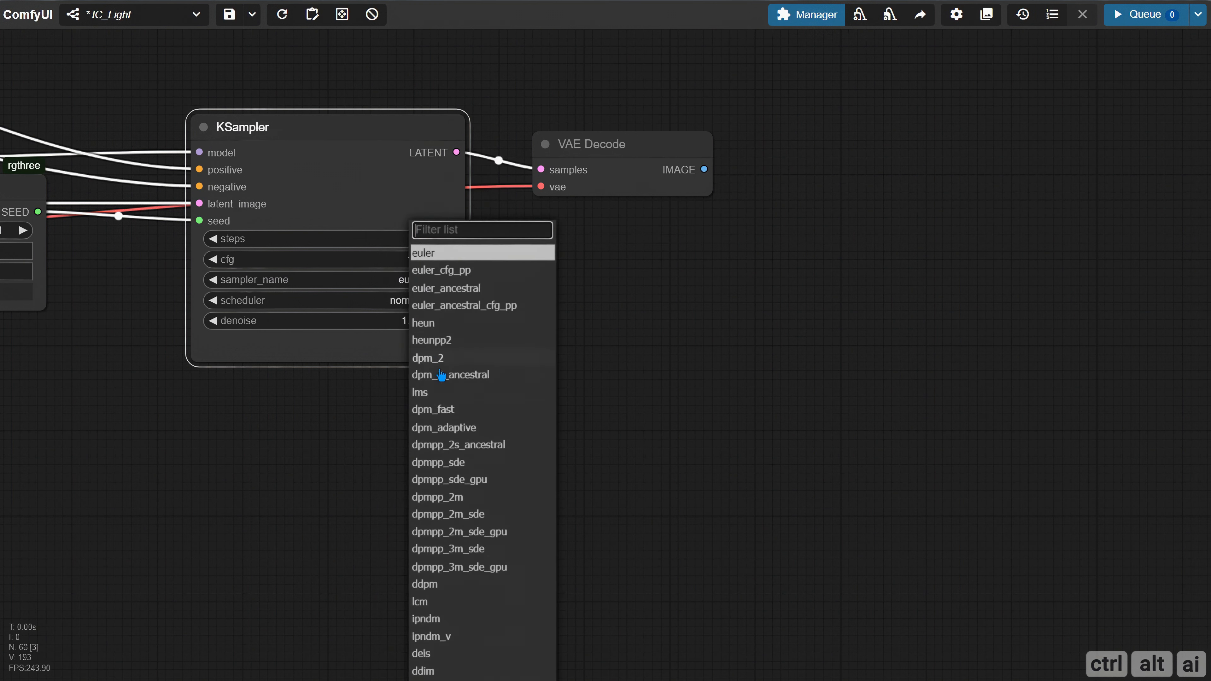
pyautogui.click(479, 498)
pyautogui.click(414, 301)
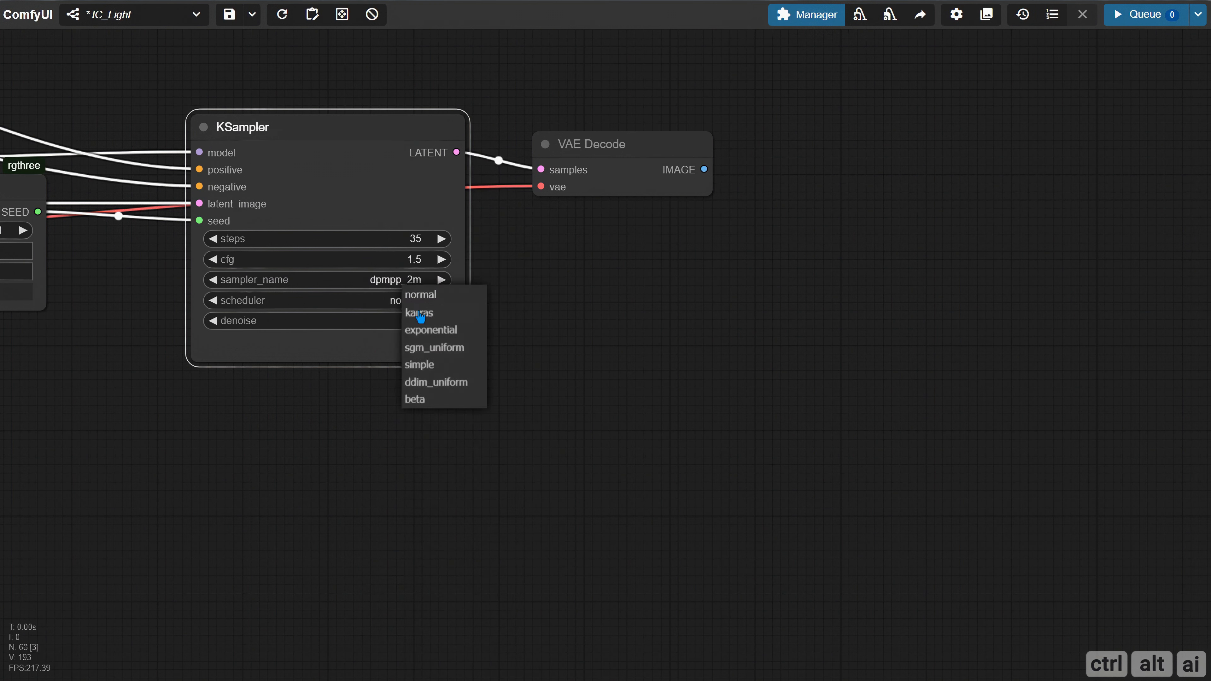
pyautogui.click(420, 314)
# Set KSampler's denoise to 0.90
pyautogui.click(422, 323)
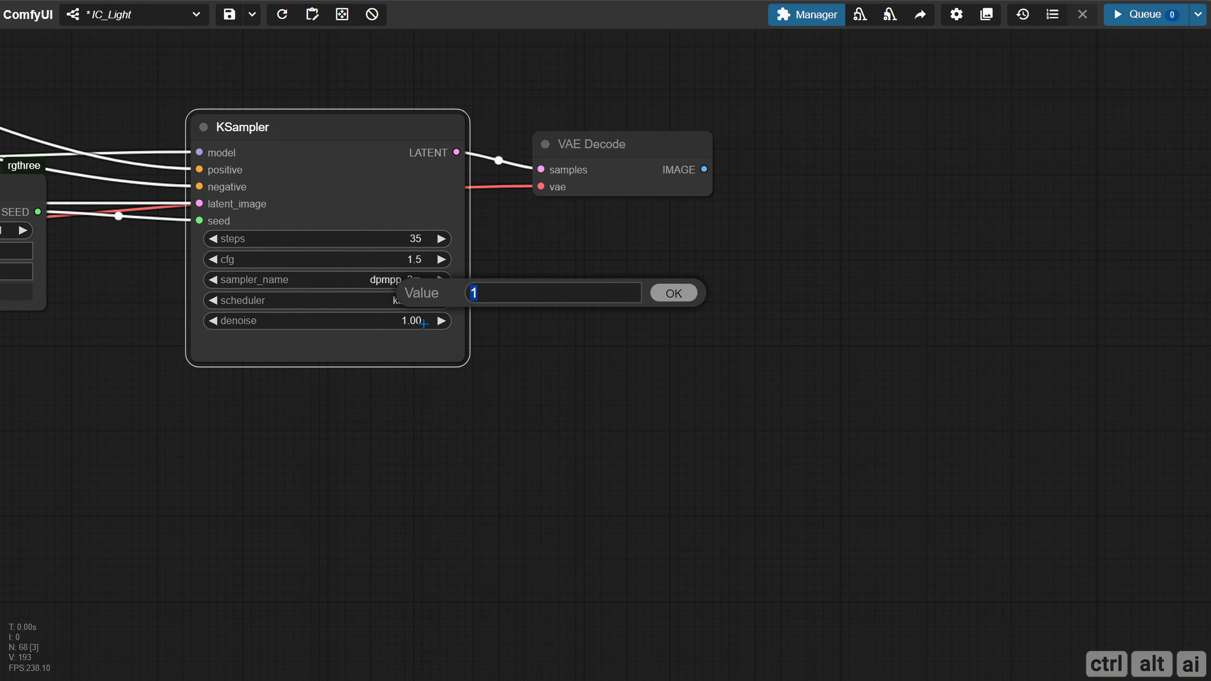
pyautogui.press('BackSpace')
pyautogui.write('0.9')
pyautogui.press('Return')
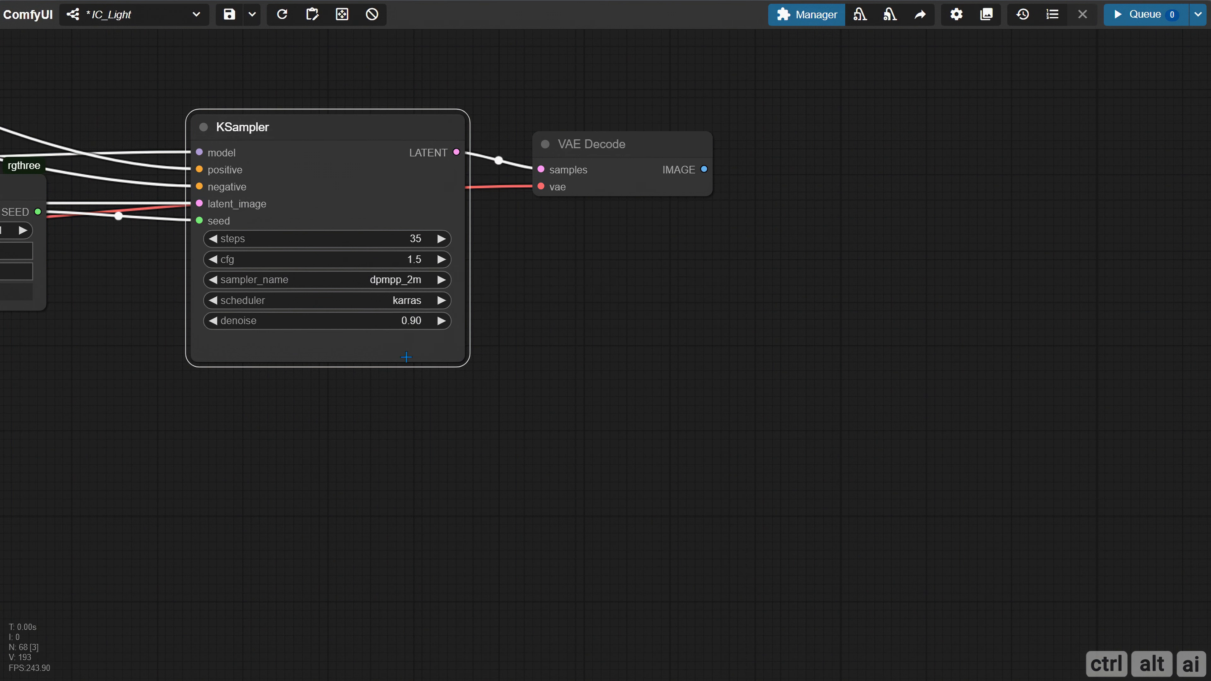
# Pull a link from VAE Decode's IMAGE output into the empty canvas beside it to add a connected node
pyautogui.scroll(-4, 320, 420)
pyautogui.scroll(1, 598, 361)
pyautogui.moveTo(542, 370); pyautogui.dragTo(287, 388)
pyautogui.moveTo(331, 263); pyautogui.dragTo(603, 196)
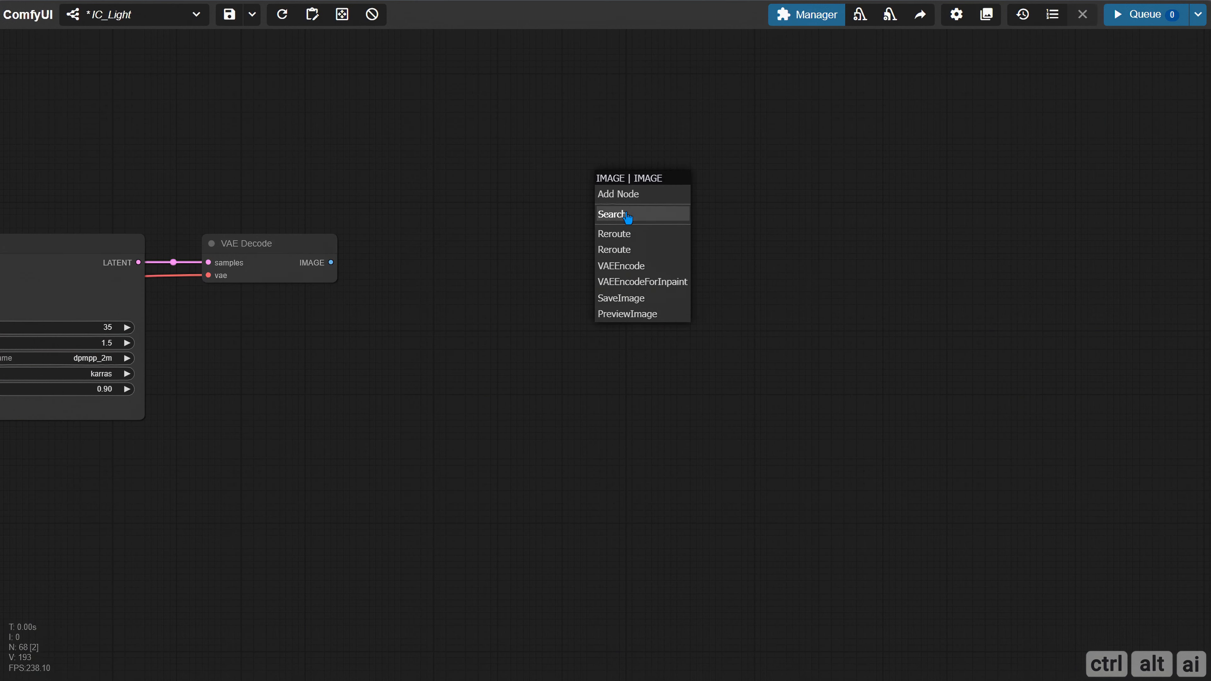